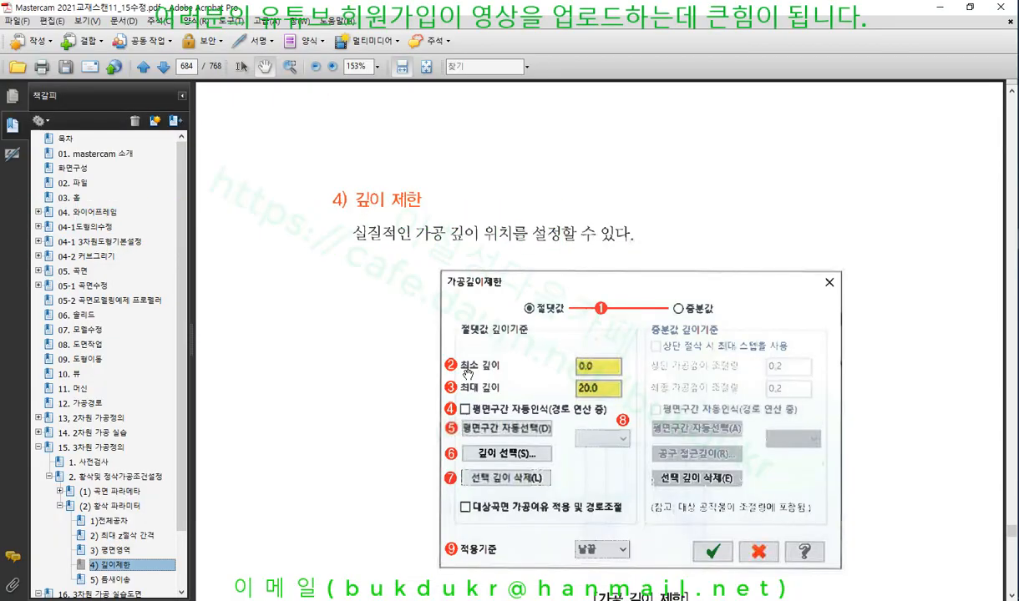
Read through the textbook from the machining depth limit section (깊이 제한) to the gap feed section (틈새이송).
scroll(469, 373, down, 10)
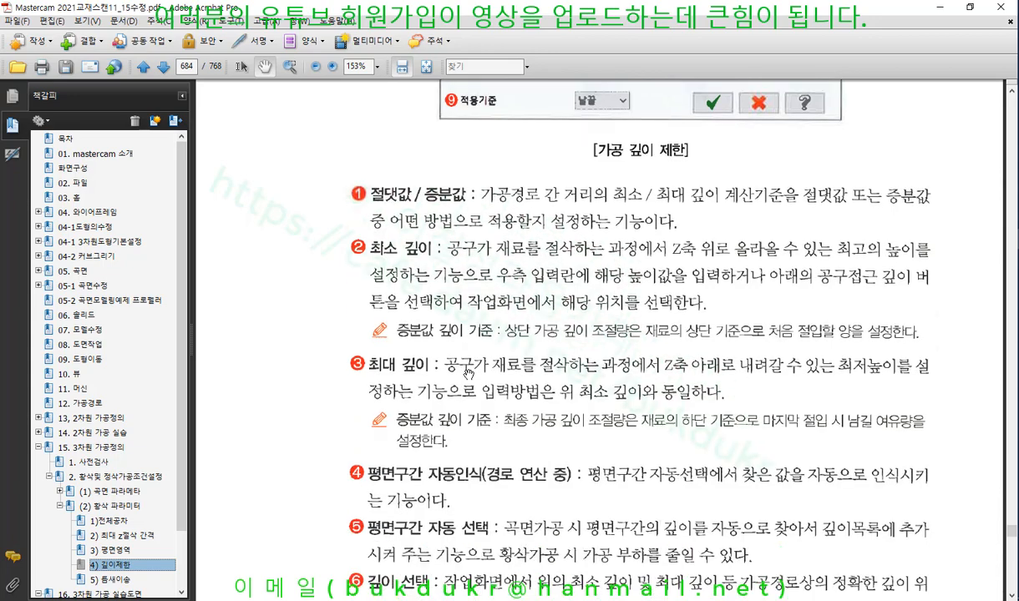
scroll(469, 374, down, 18)
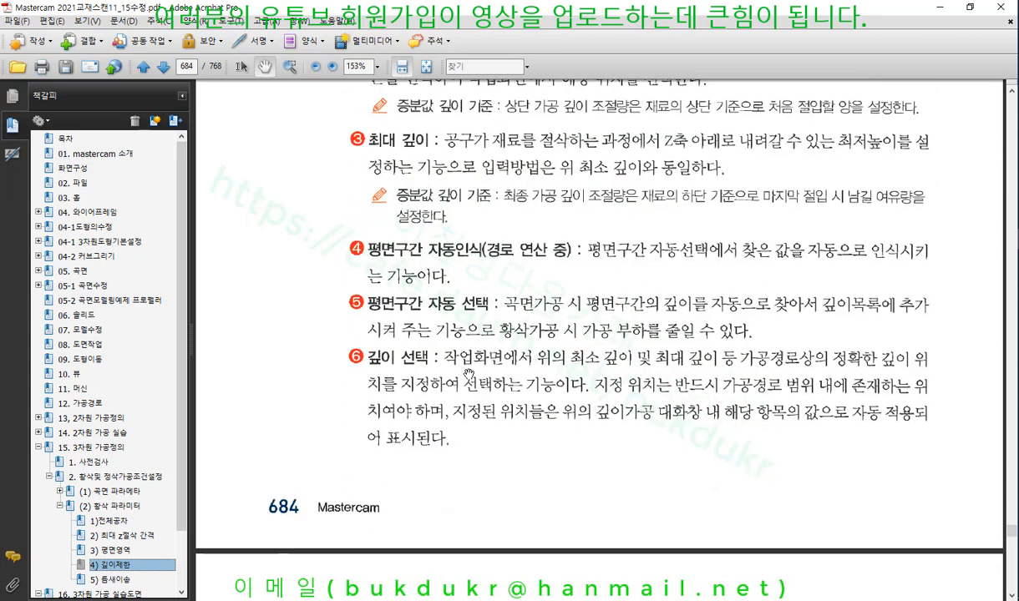
scroll(469, 375, down, 5)
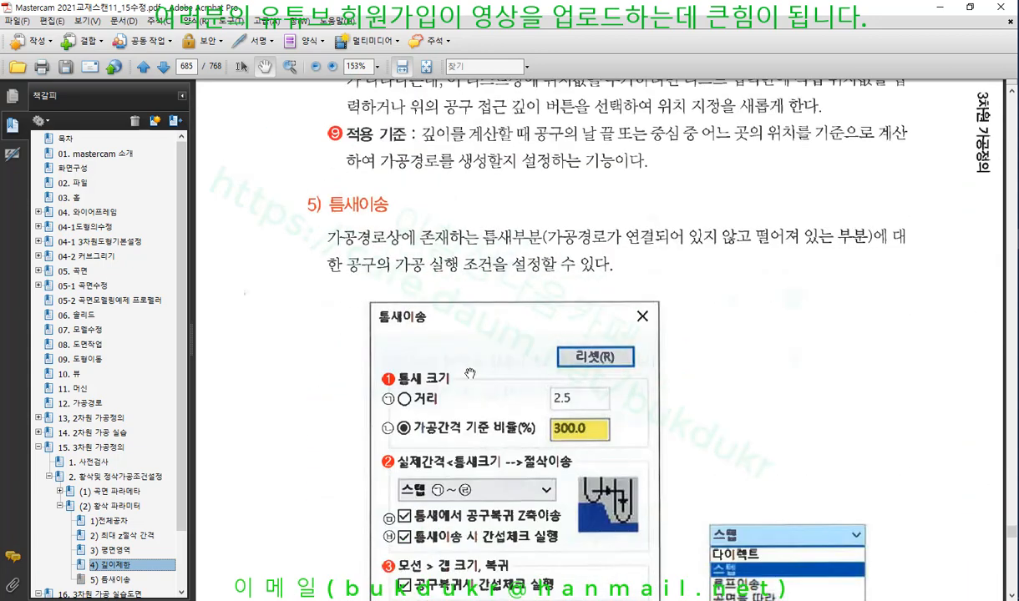
scroll(470, 374, down, 2)
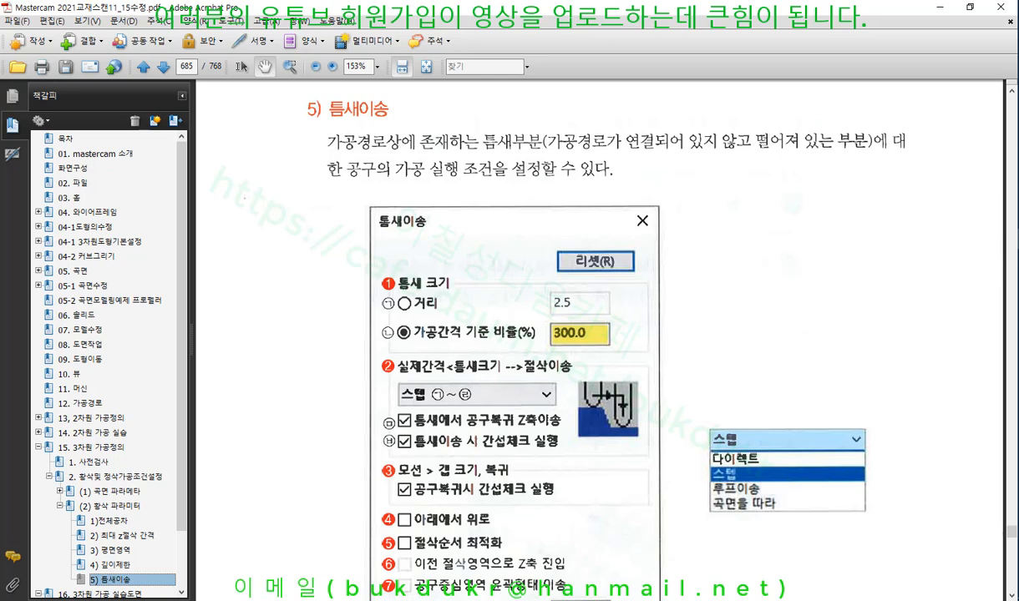
Switch to Mastercam and create a solid sphere centred on the origin with a radius of 50 mm.
key(alt+Tab)
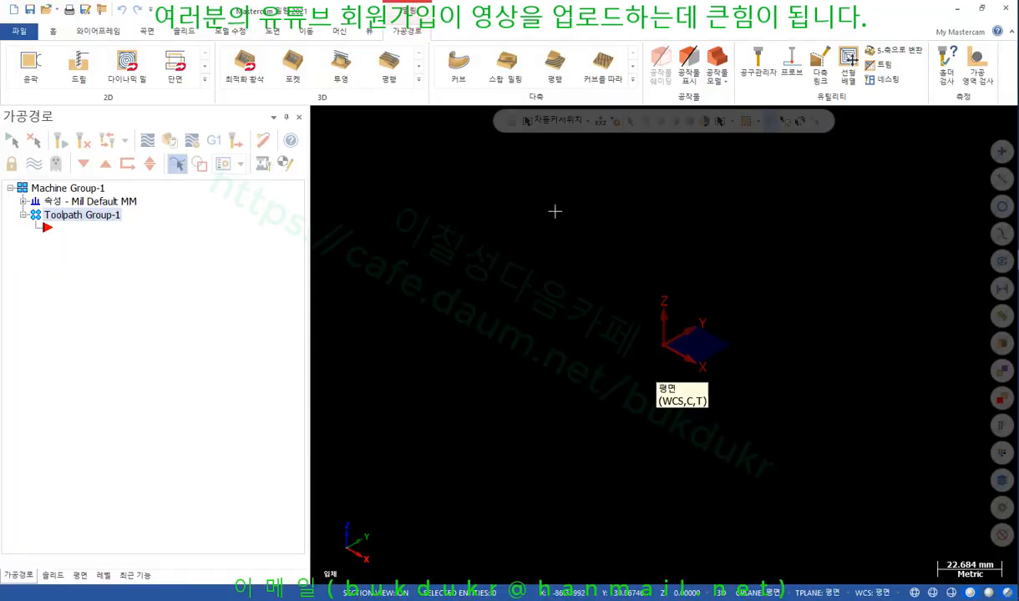
scroll(545, 226, down, 1)
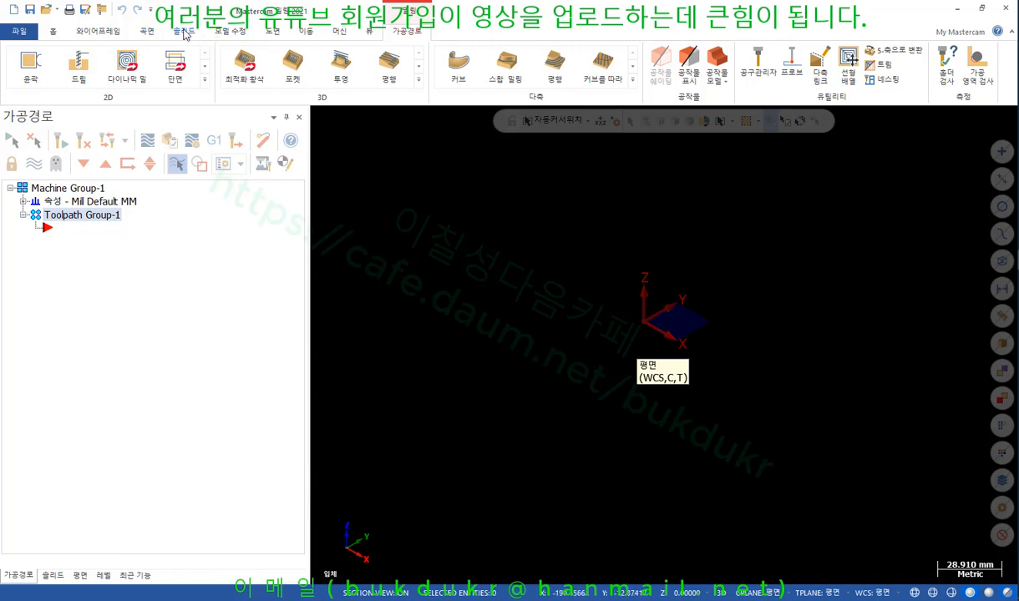
click(183, 31)
click(76, 50)
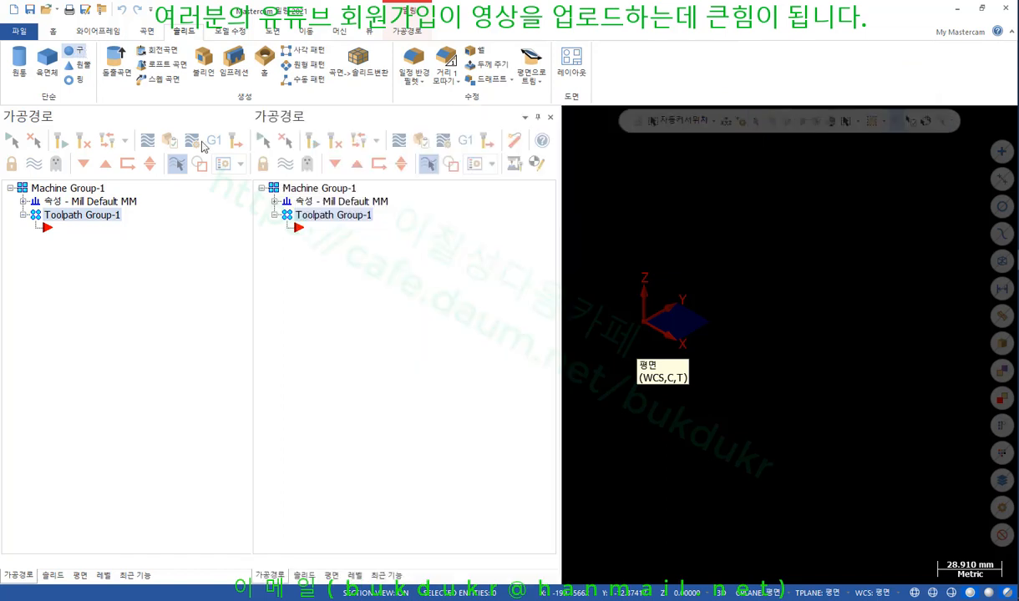
click(746, 318)
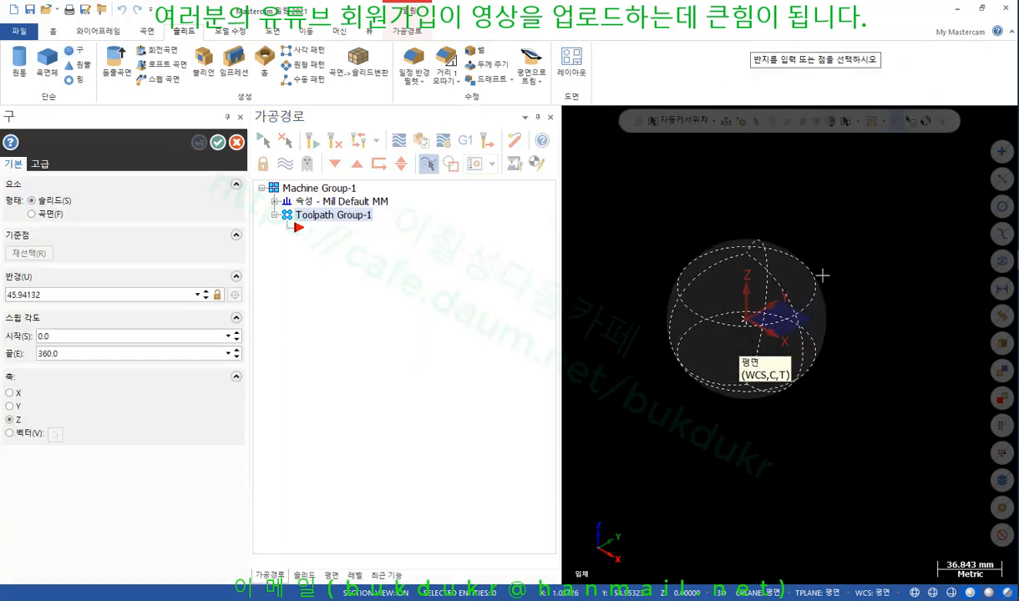
click(836, 251)
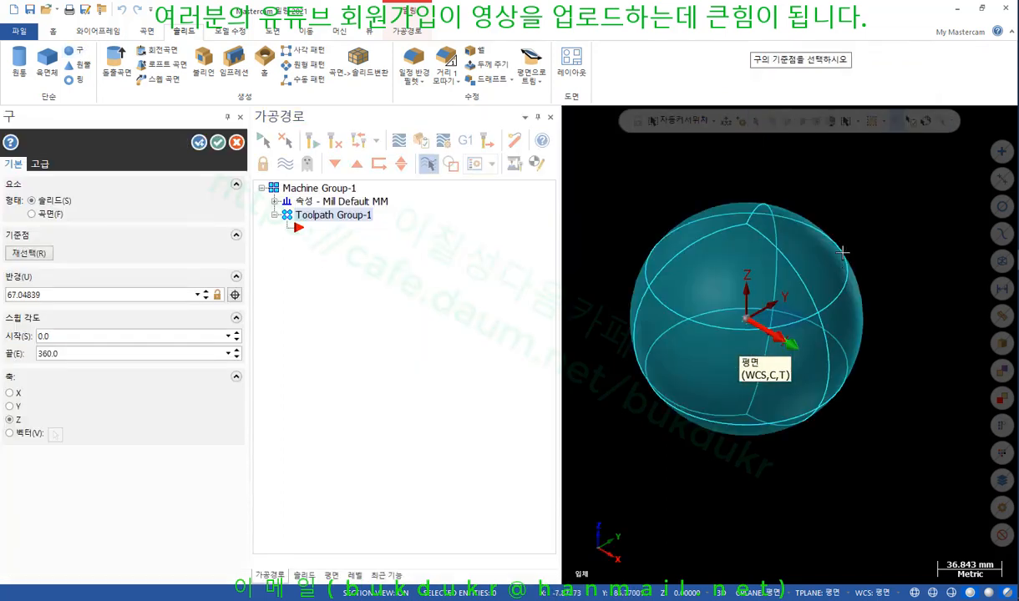
click(81, 295)
text(50)
key(Return)
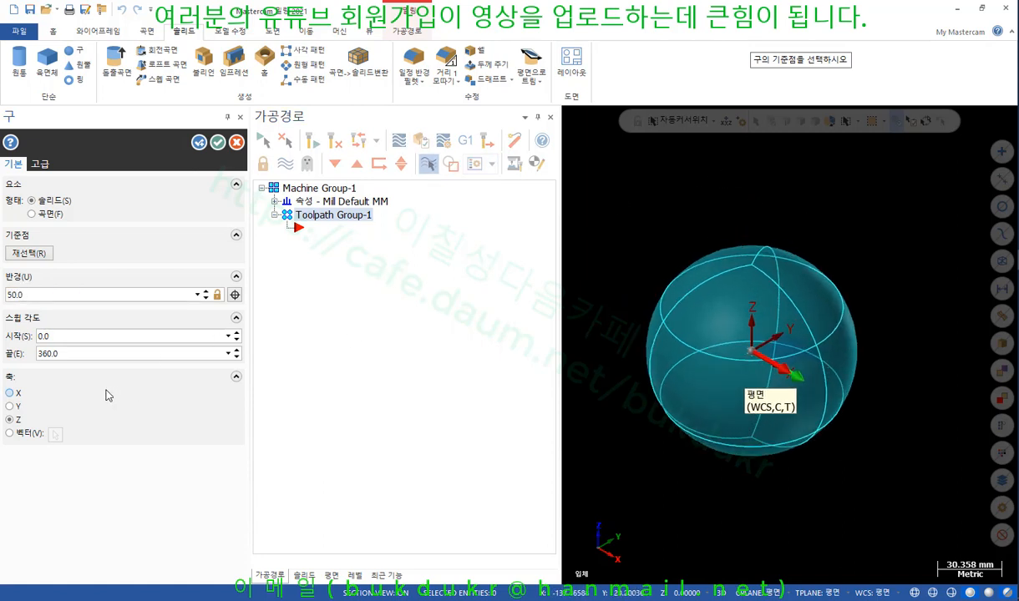
Set the sphere's axis to X and its end sweep angle to 180° to finish it as an upper hemisphere.
click(8, 394)
double_click(73, 354)
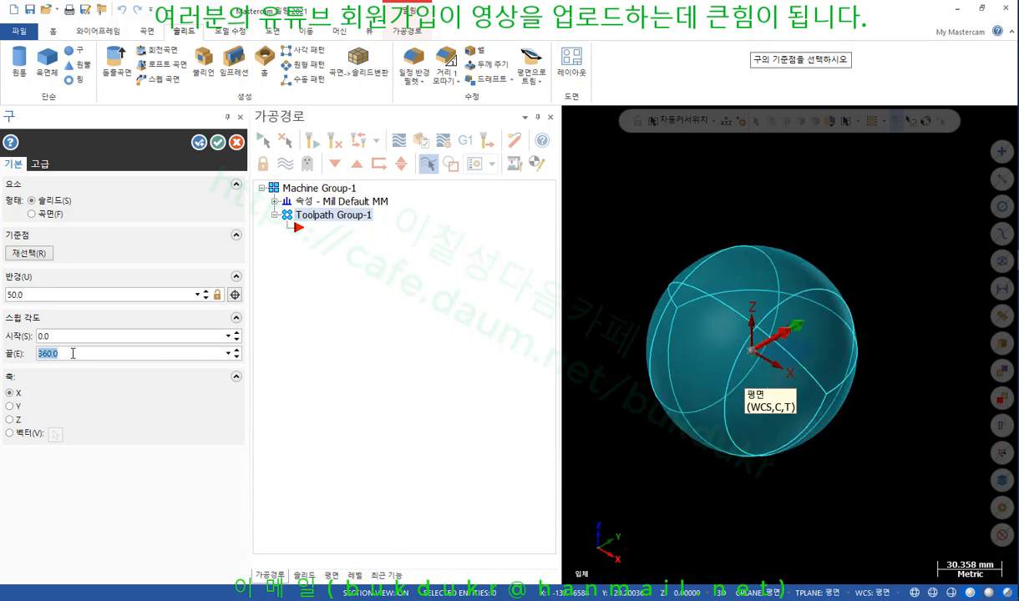
text(180)
click(218, 142)
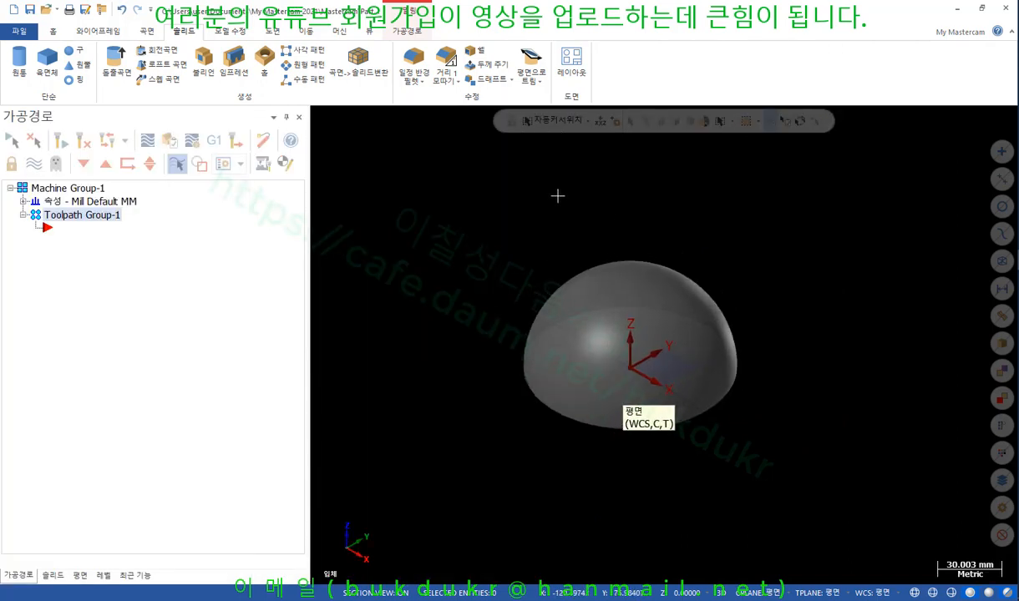
Draw a rectangle of about 146 × 131 mm anchored to centre at the origin, with surface creation enabled.
click(148, 32)
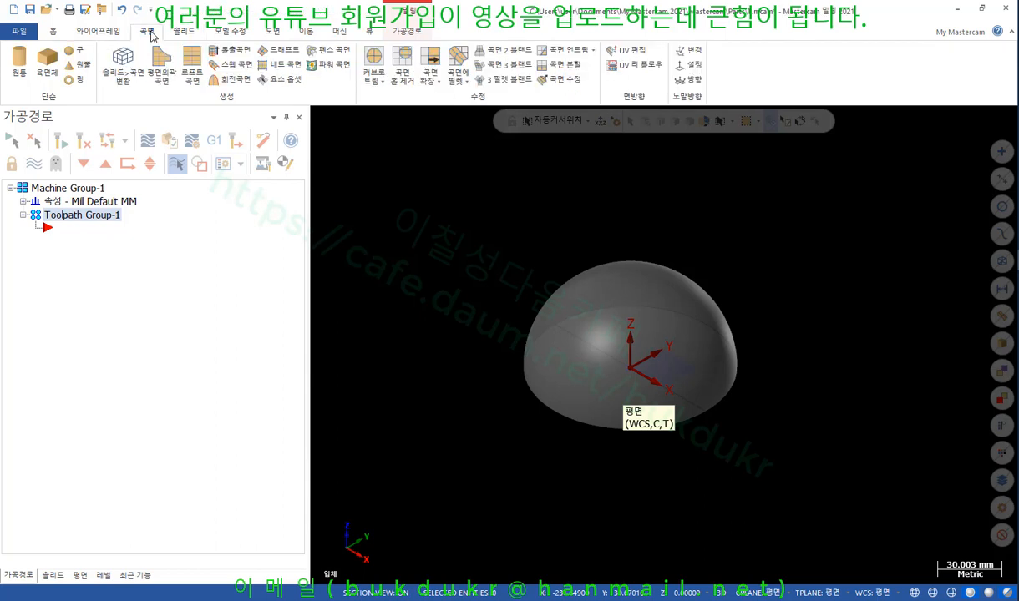
click(99, 32)
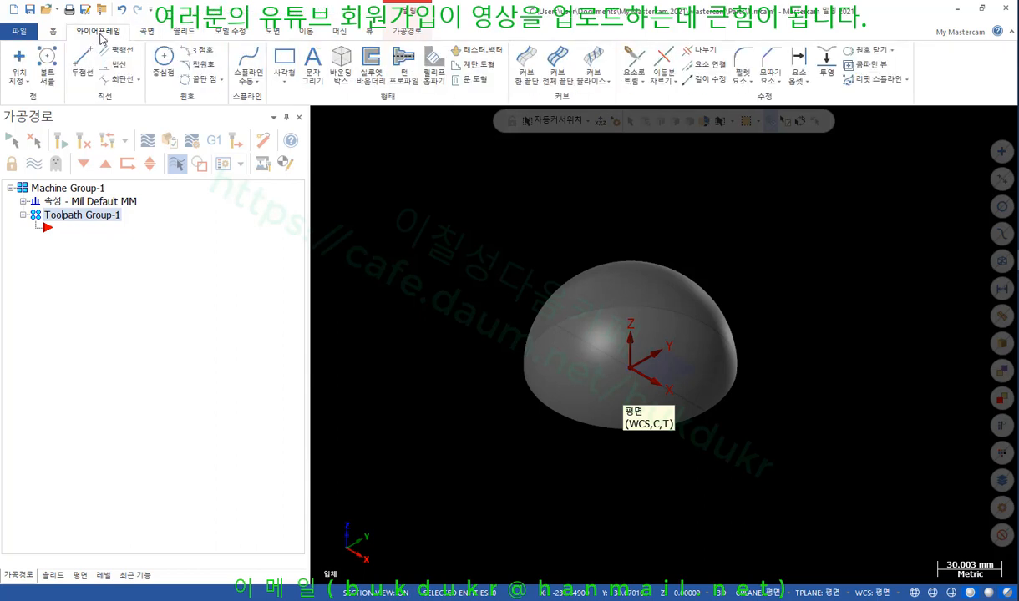
click(278, 62)
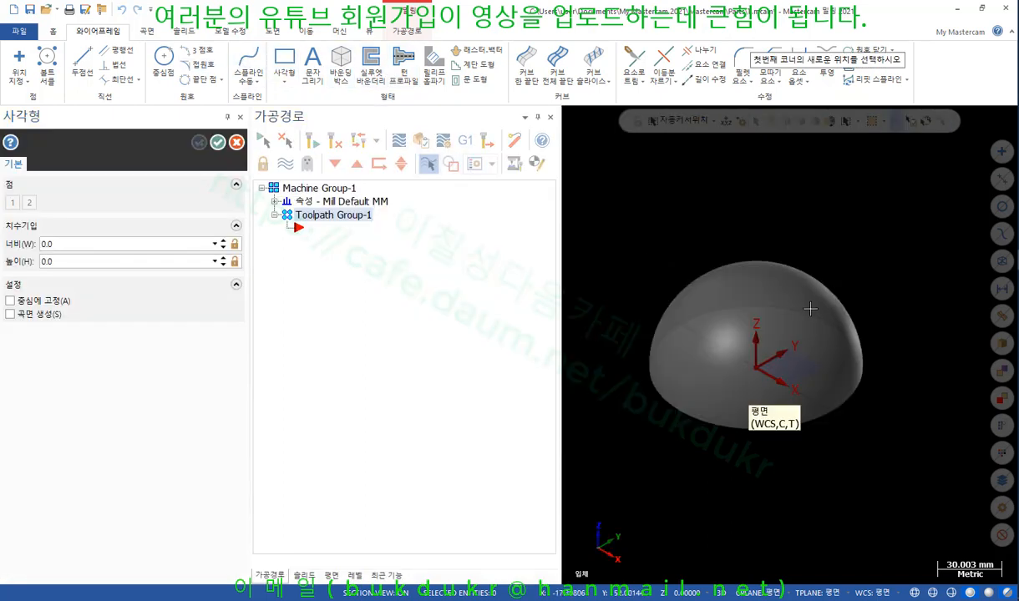
click(10, 301)
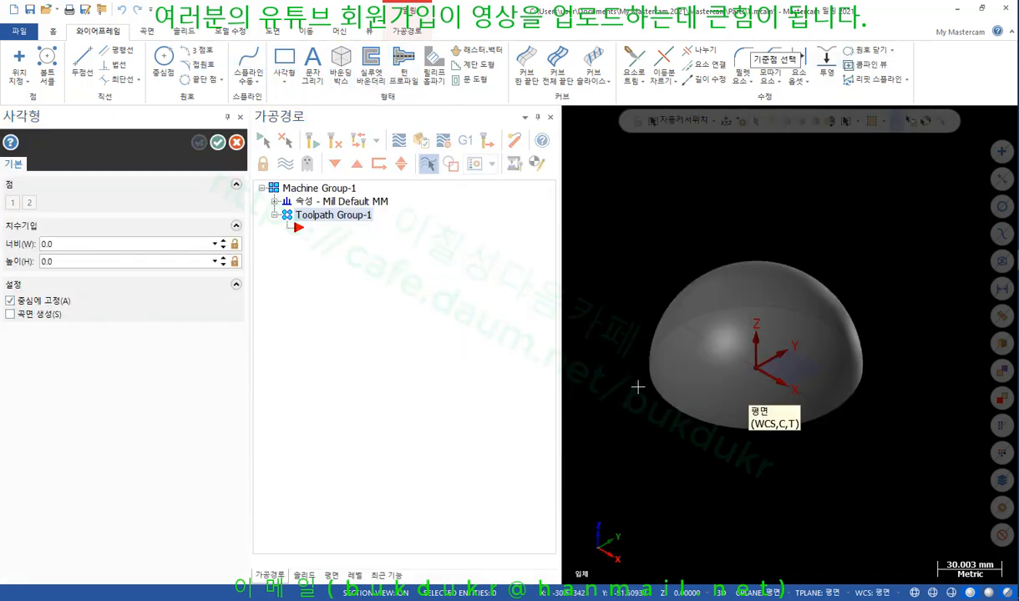
click(756, 368)
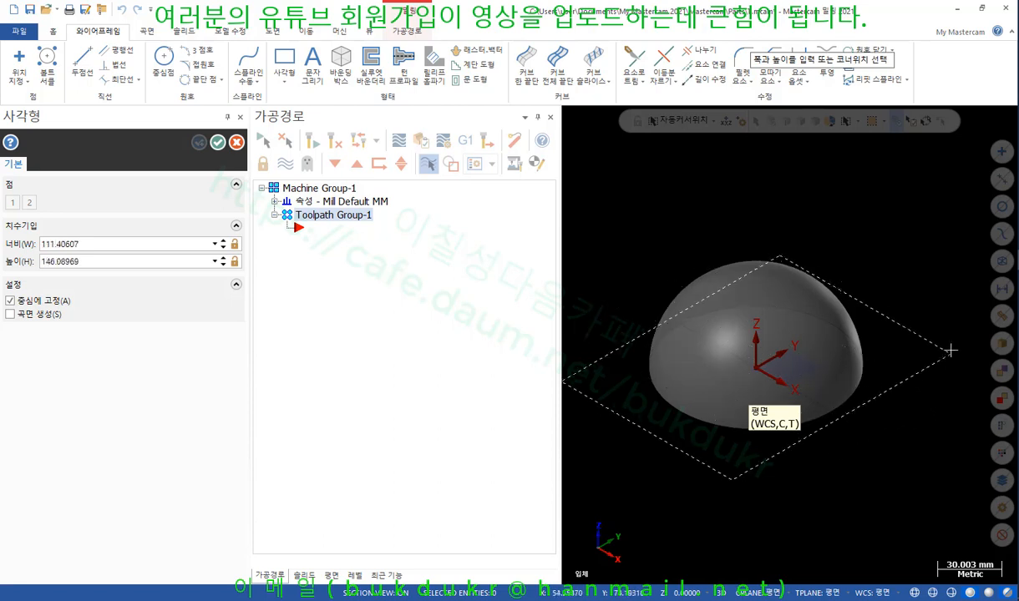
click(963, 375)
scroll(693, 276, down, 2)
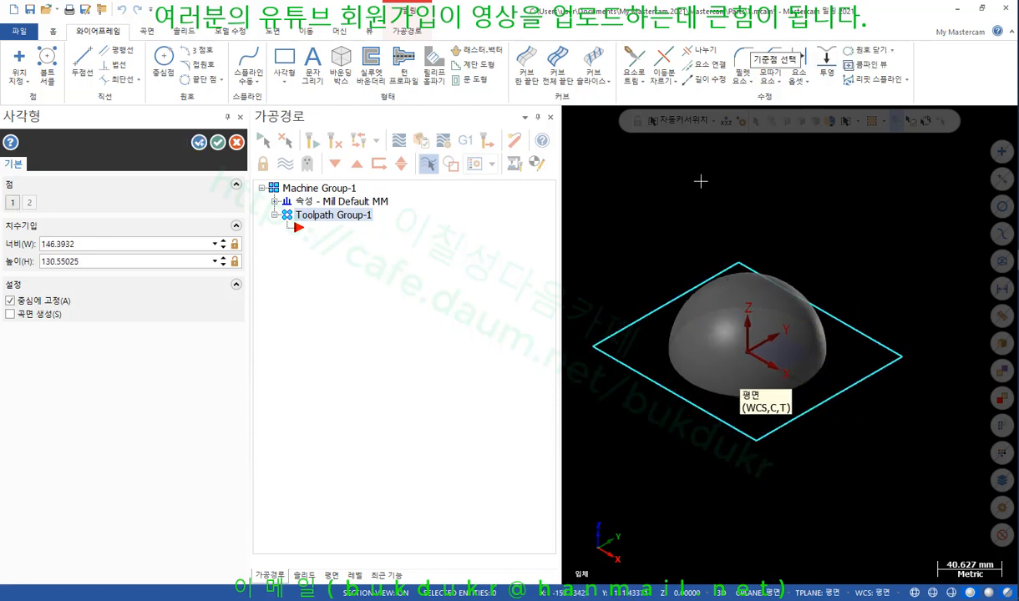
click(10, 314)
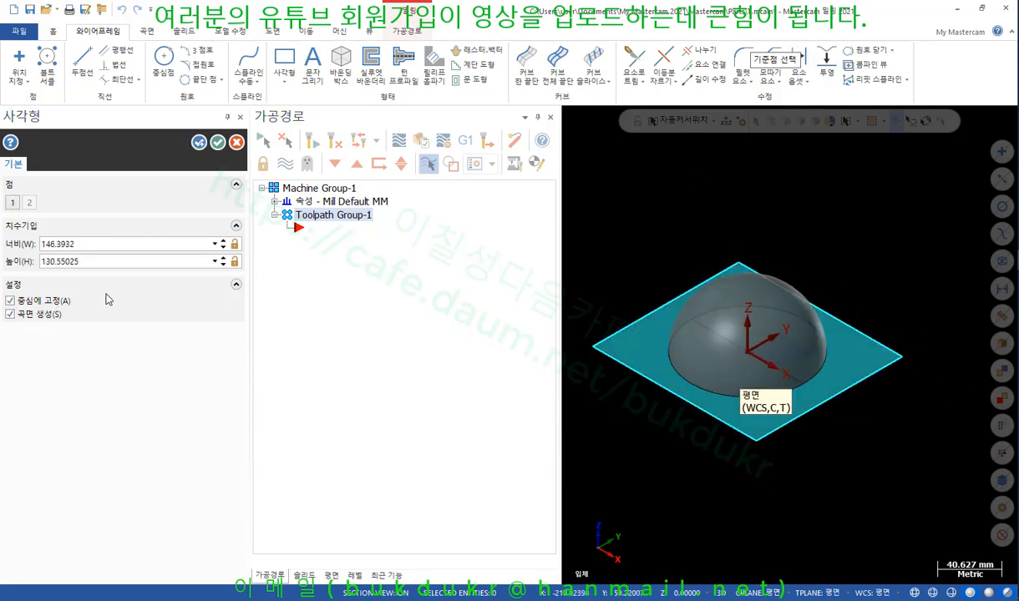
Set the rectangle's width to 120 mm.
click(116, 244)
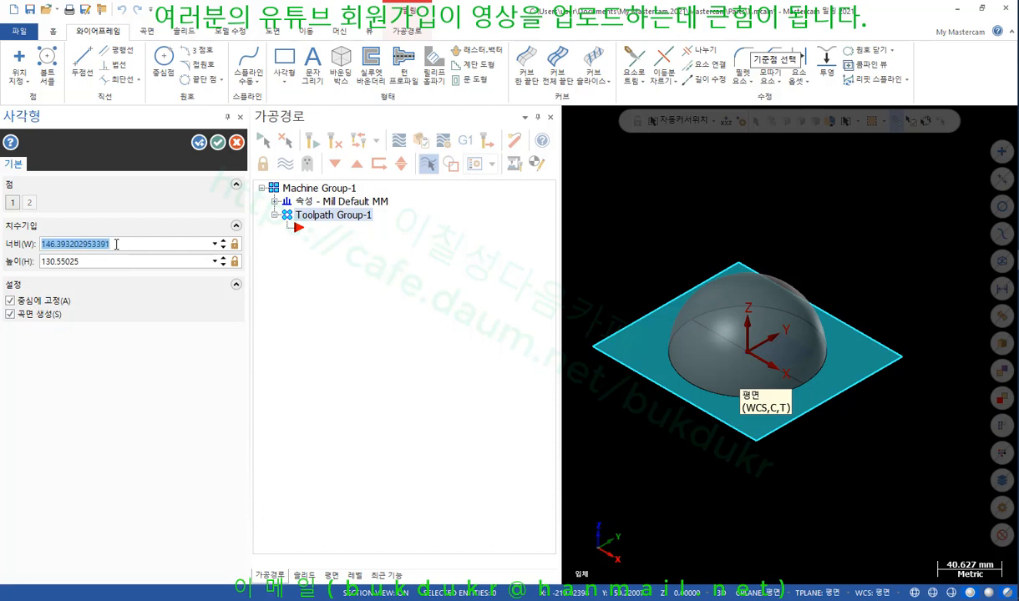
text(120)
key(Return)
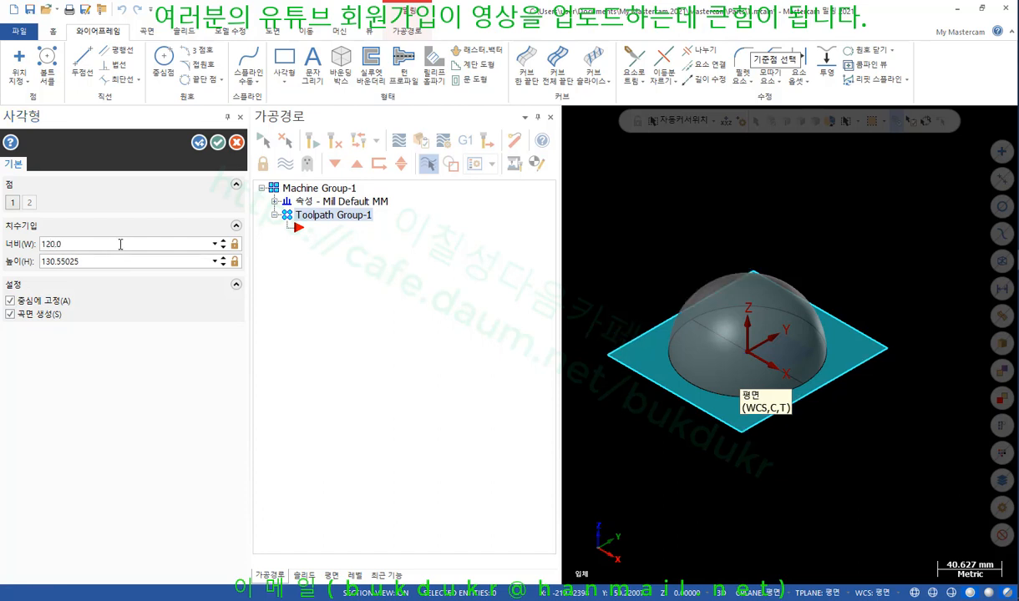
Set the rectangle's width and height to 140 mm each and accept it.
click(106, 243)
text(140)
key(Return)
click(99, 261)
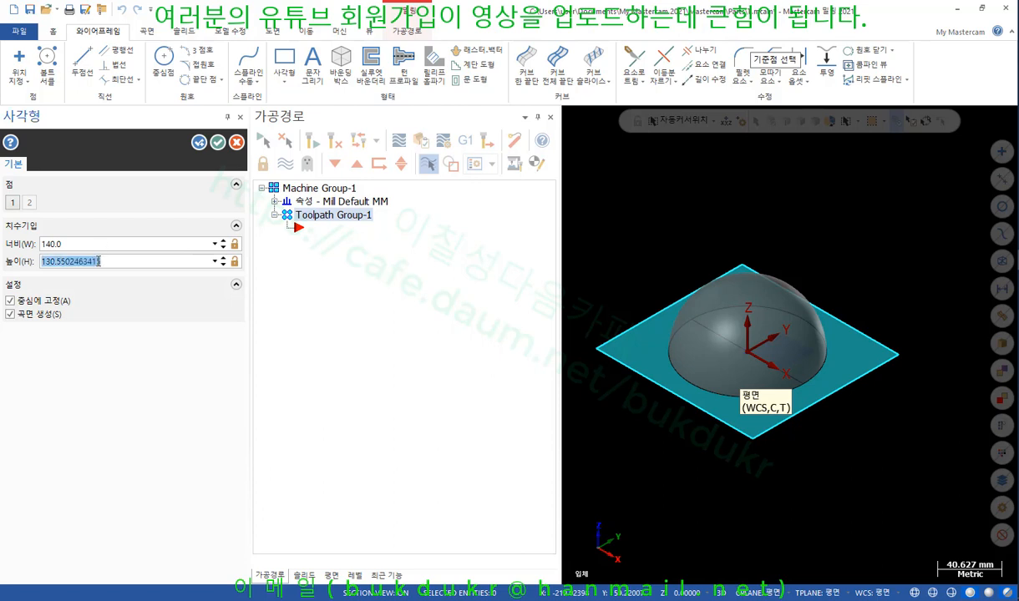
text(140)
key(Return)
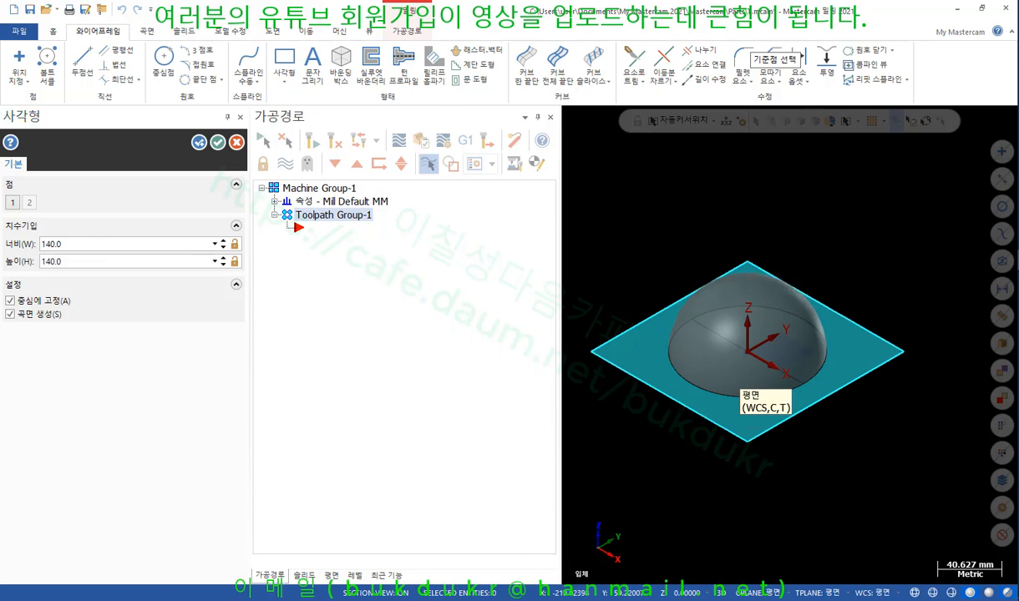
click(217, 143)
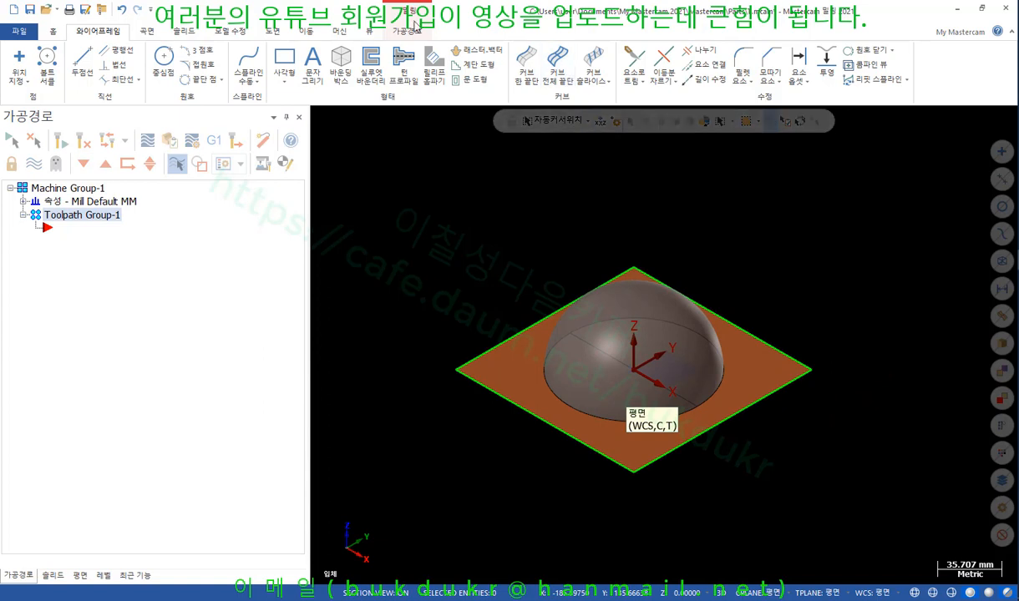
Turn off the translucent display of the hemisphere and the base surface.
click(369, 31)
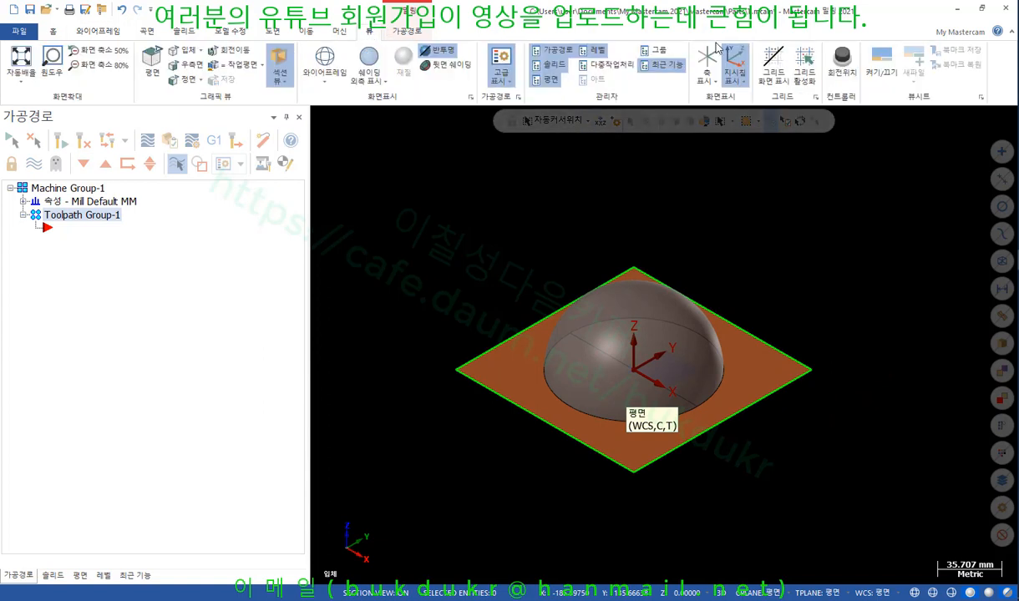
click(403, 57)
scroll(742, 216, down, 1)
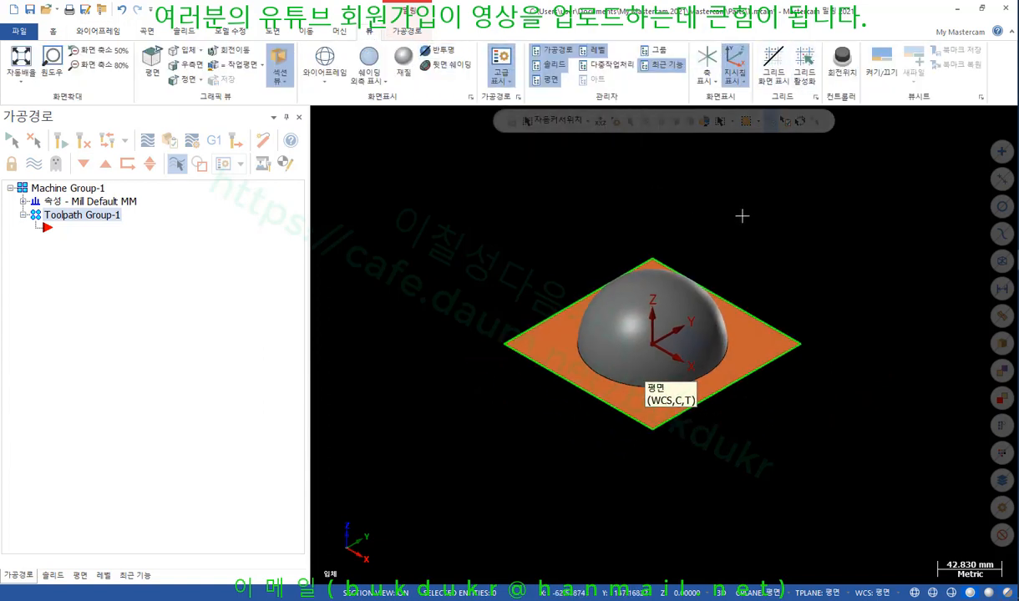
scroll(706, 219, up, 2)
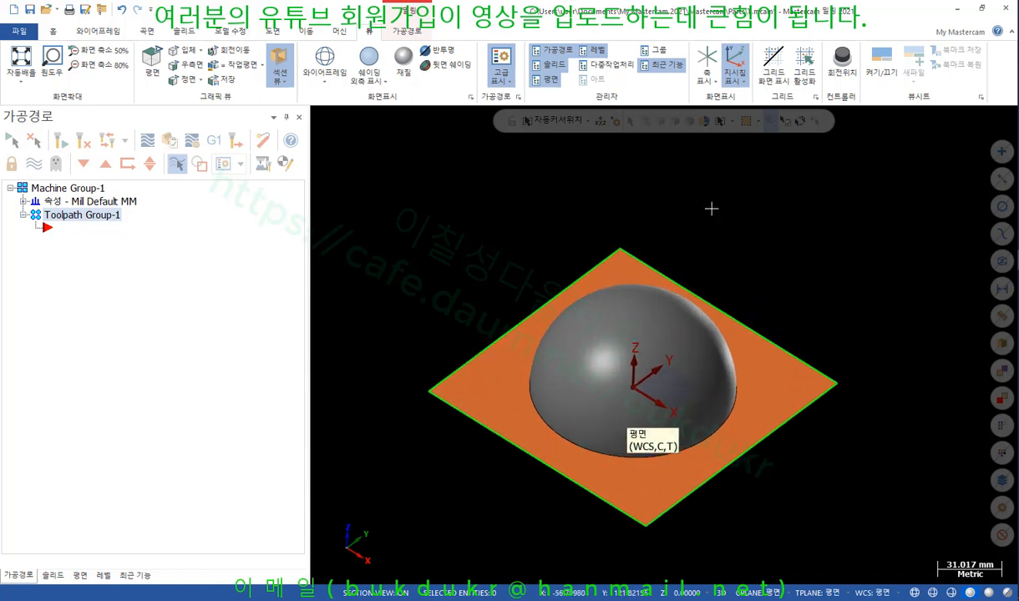
middle_drag(711, 209, 710, 203)
scroll(700, 185, down, 1)
scroll(696, 183, up, 1)
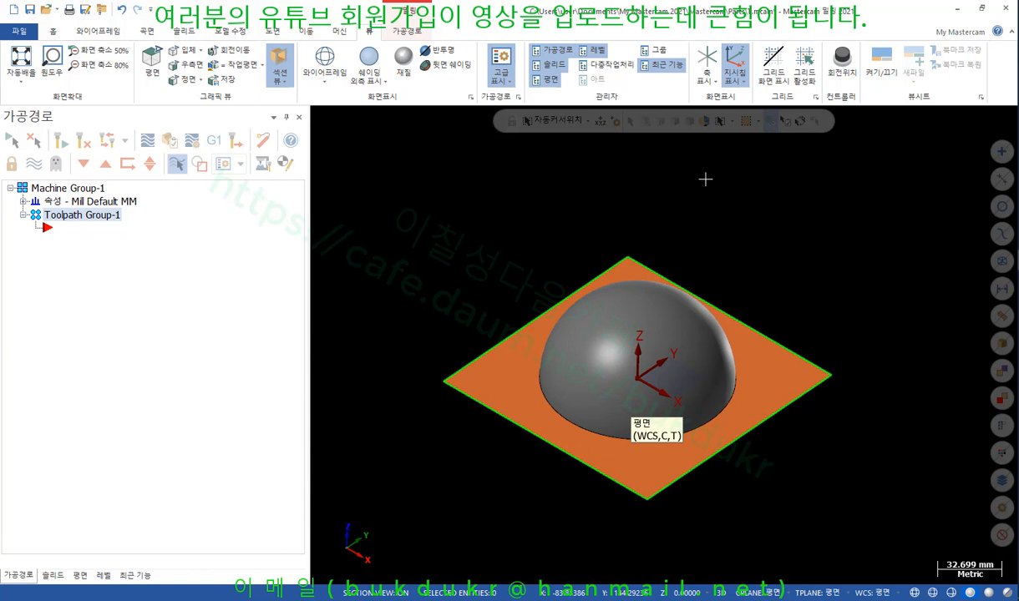
scroll(710, 175, down, 1)
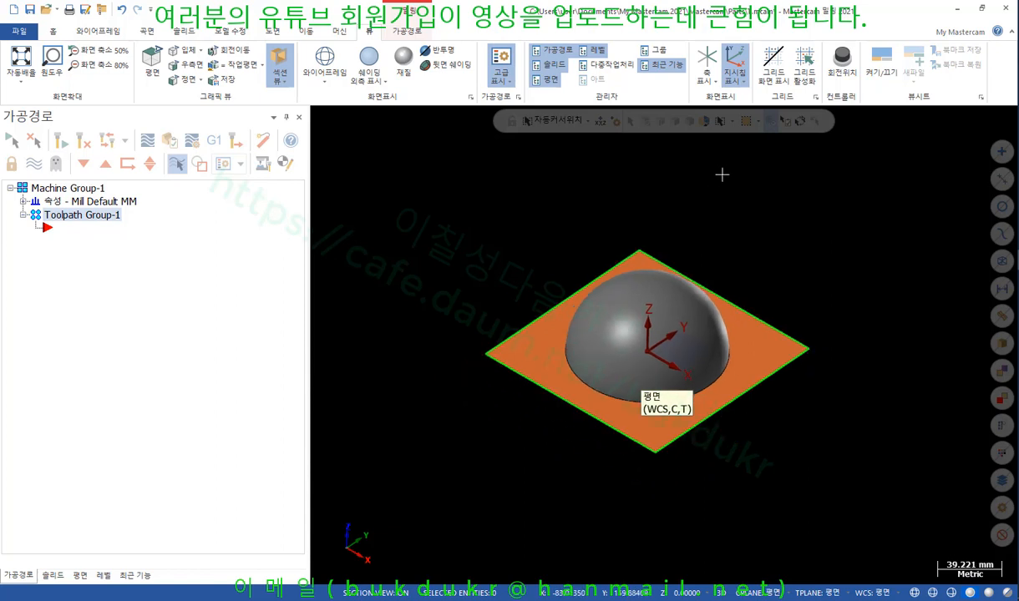
Start a 3D finishing Raster toolpath and set the machining geometry's wall and floor stock to 0.
click(420, 34)
click(418, 79)
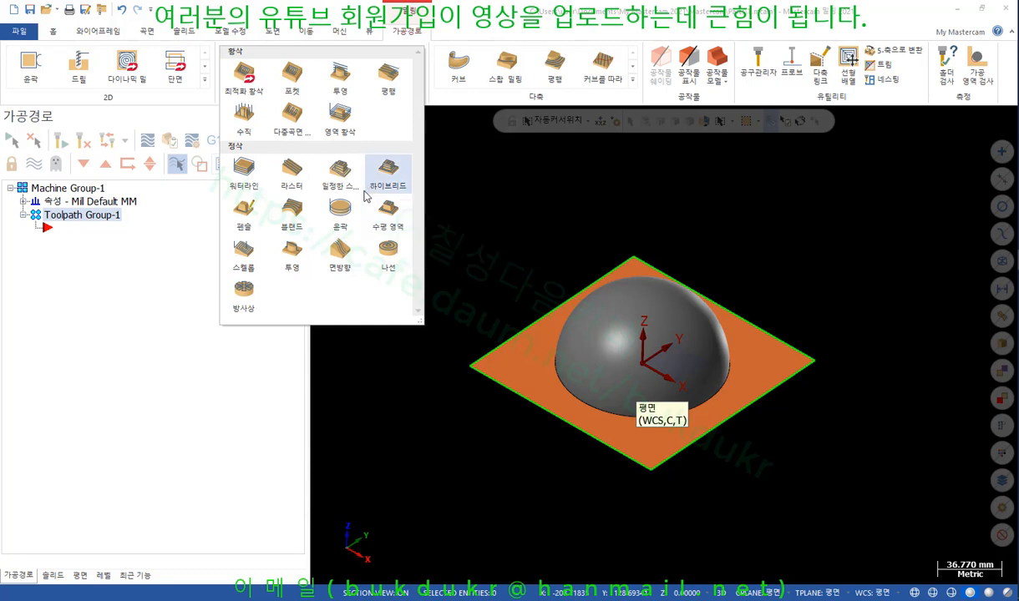
click(293, 174)
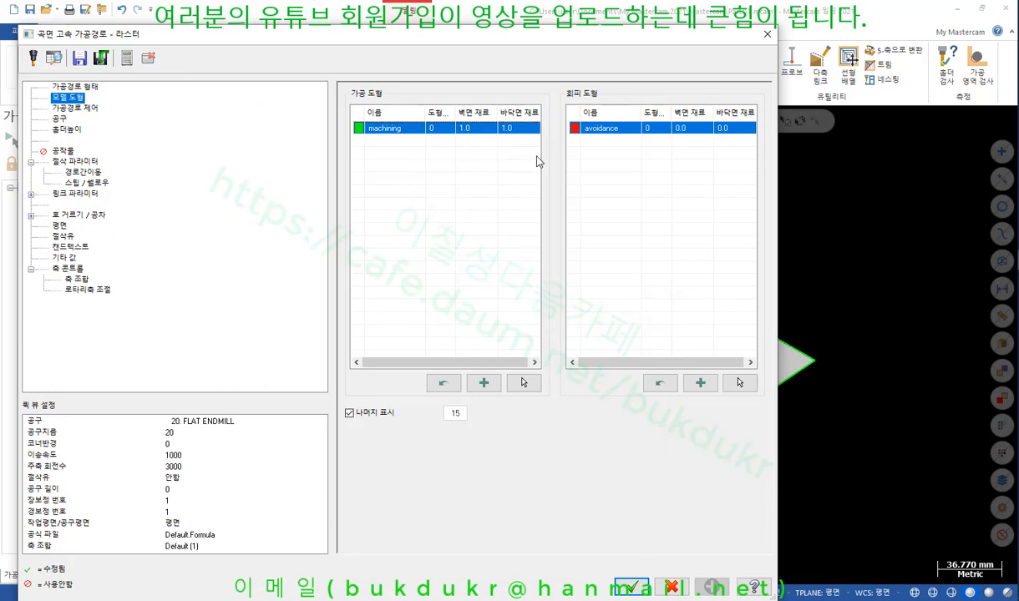
double_click(463, 130)
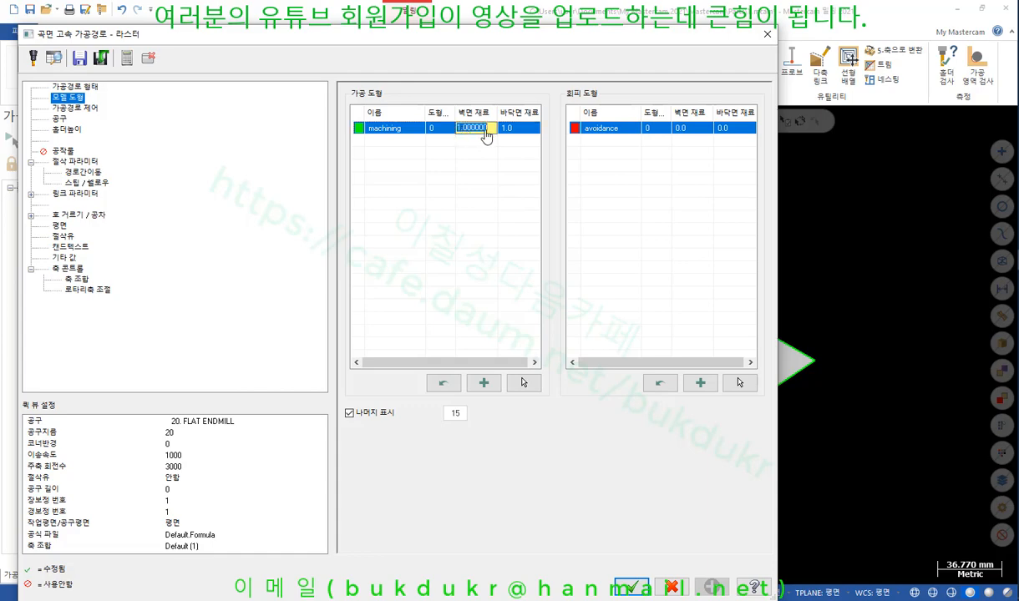
text(0)
click(512, 131)
double_click(514, 131)
text(0)
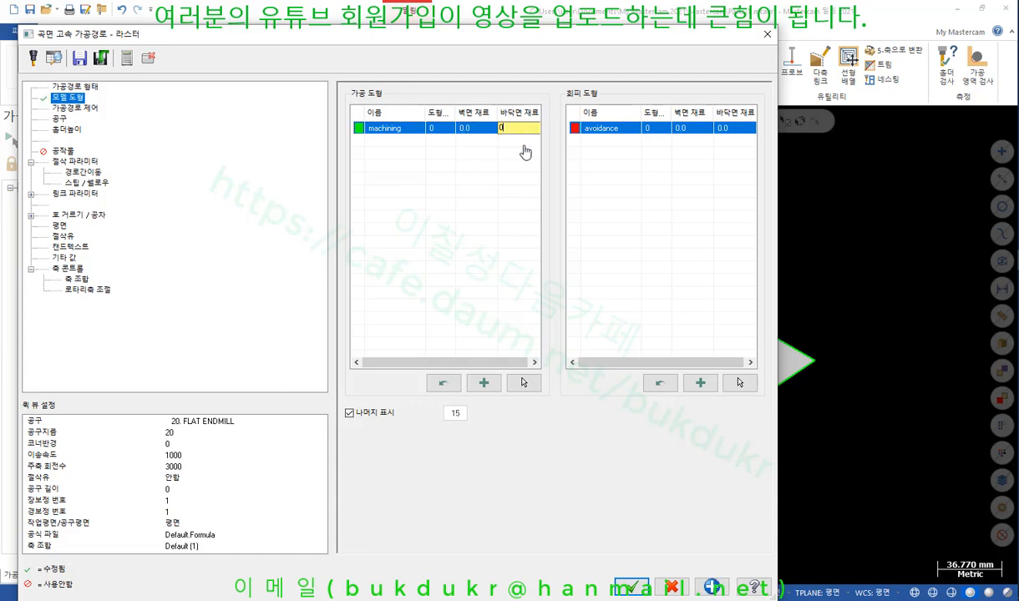
key(Return)
Select the hemisphere, the base surface and the surrounding rectangle's geometry together as the Raster toolpath's machining geometry.
click(523, 385)
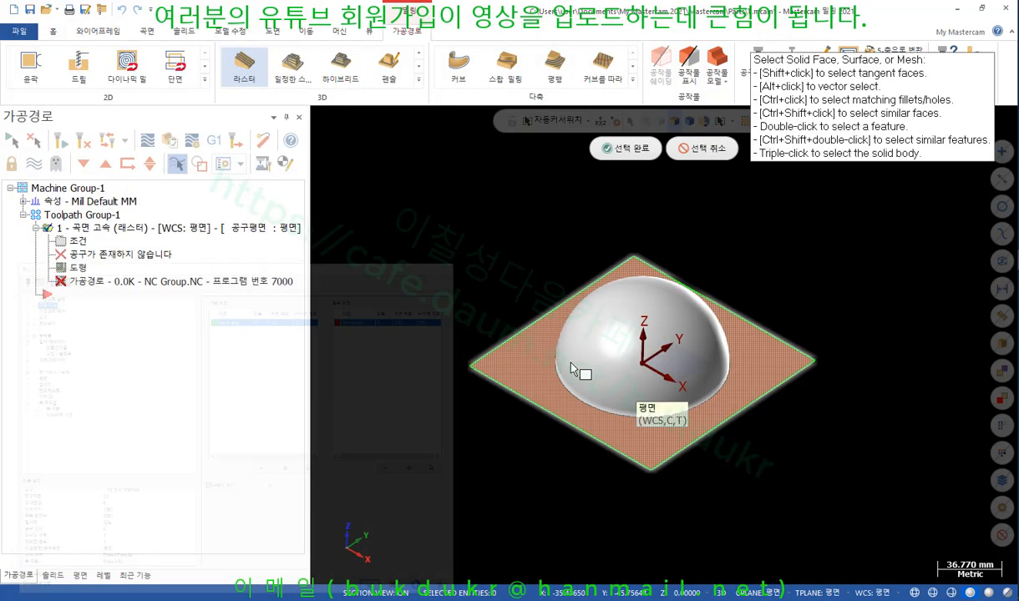
scroll(632, 366, down, 2)
drag(771, 462, 466, 235)
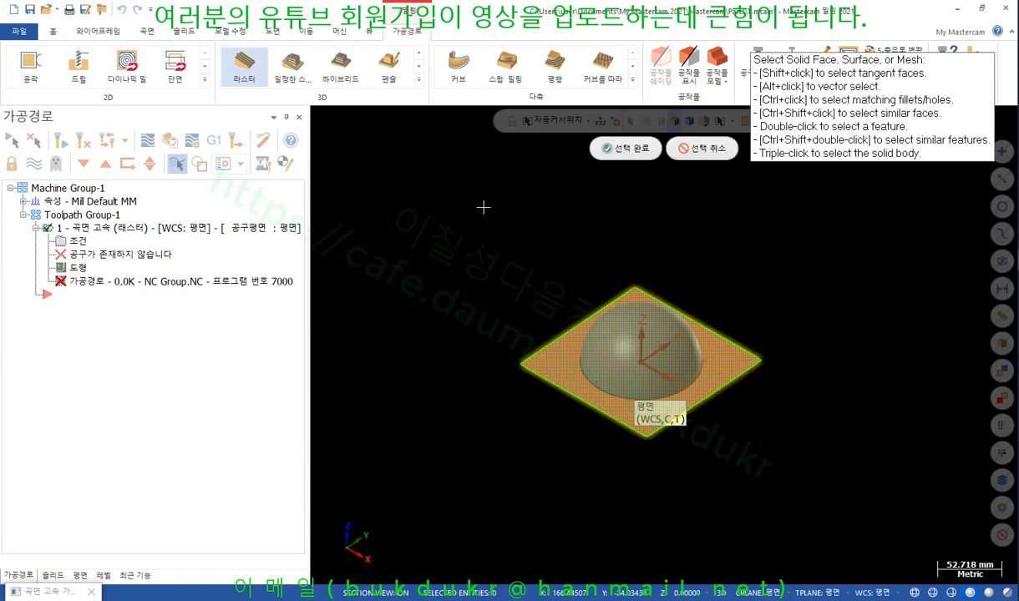
click(634, 149)
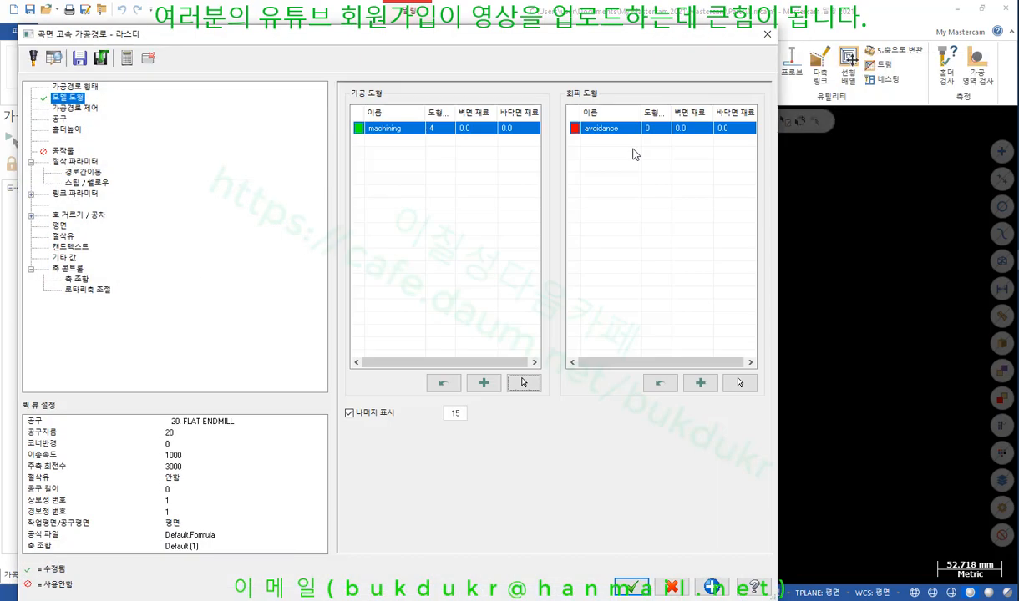
Choose the 10 mm ball-nose end mill from the Mill_mm tool library and check its tool geometry definition.
click(61, 119)
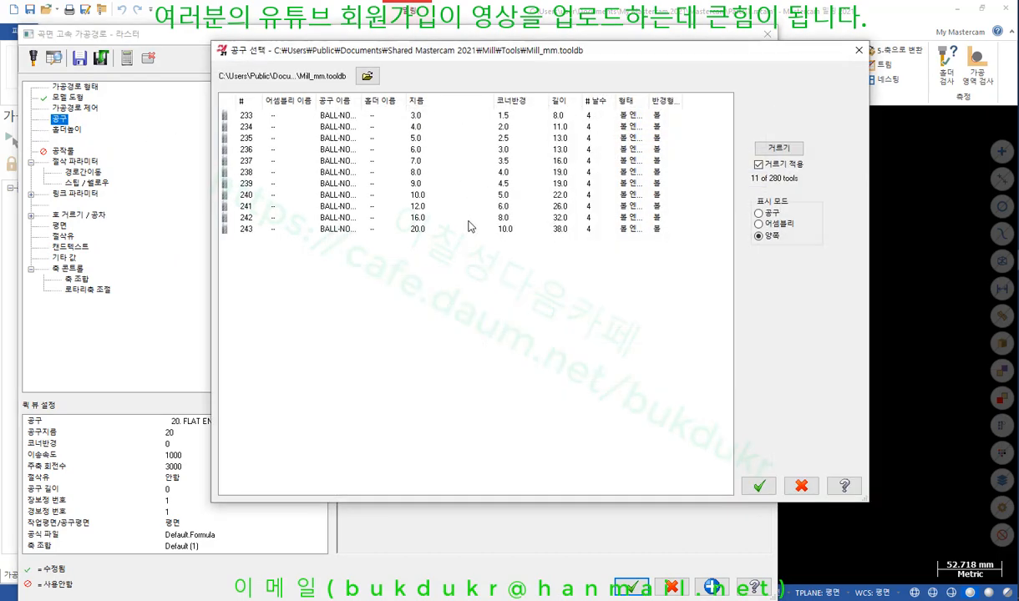
click(343, 197)
double_click(342, 197)
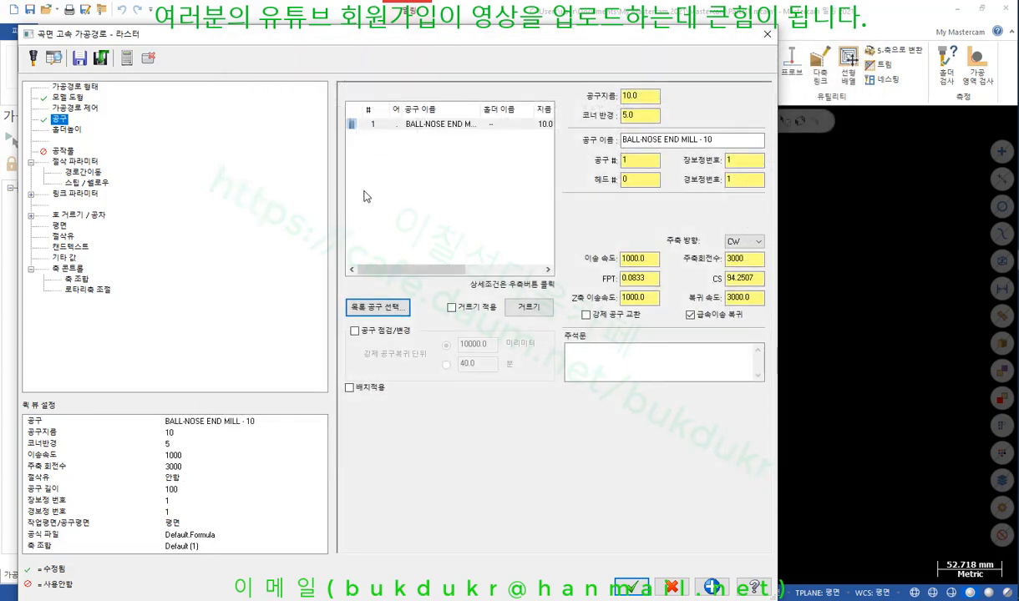
double_click(419, 125)
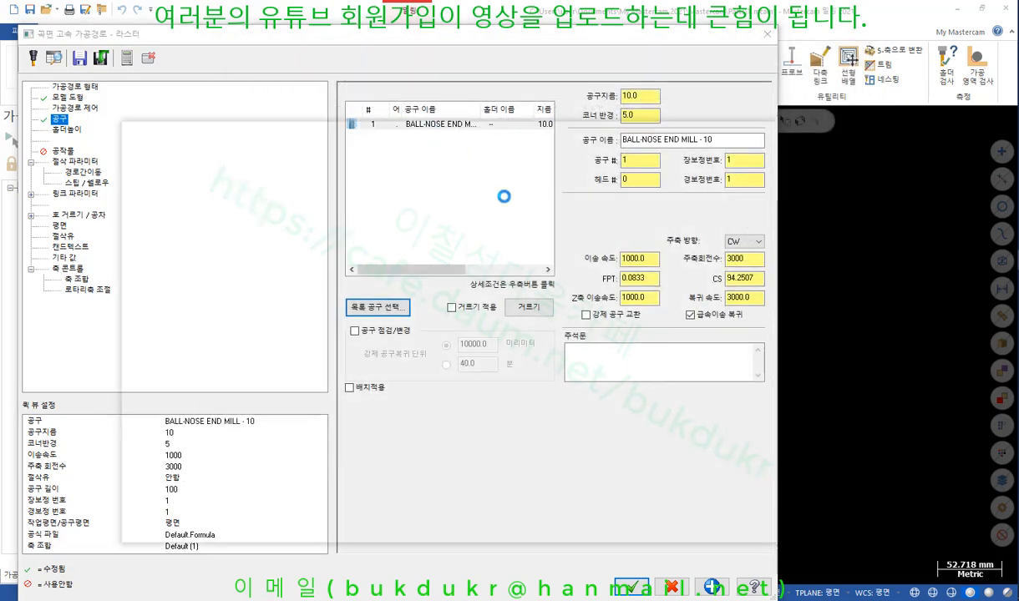
scroll(720, 347, up, 3)
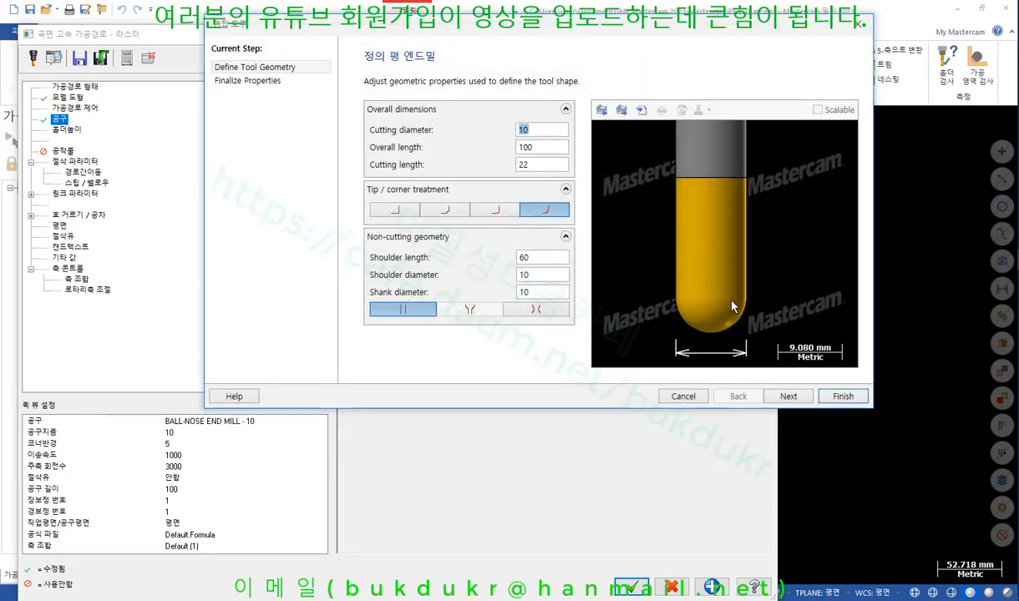
click(842, 396)
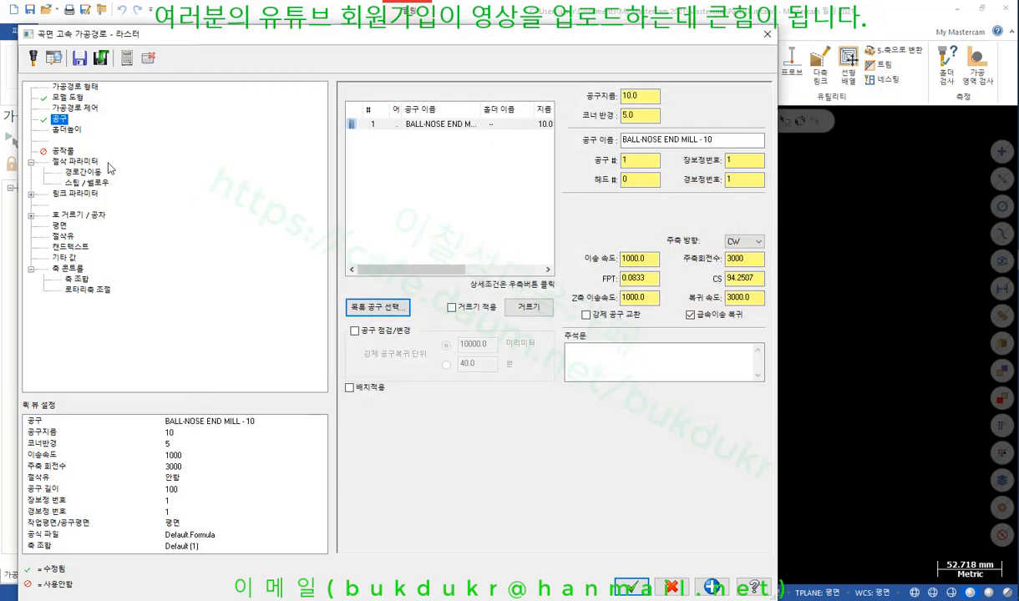
Generate the Raster toolpath with its current cut parameters and inspect the passes over the hemisphere and base.
click(74, 160)
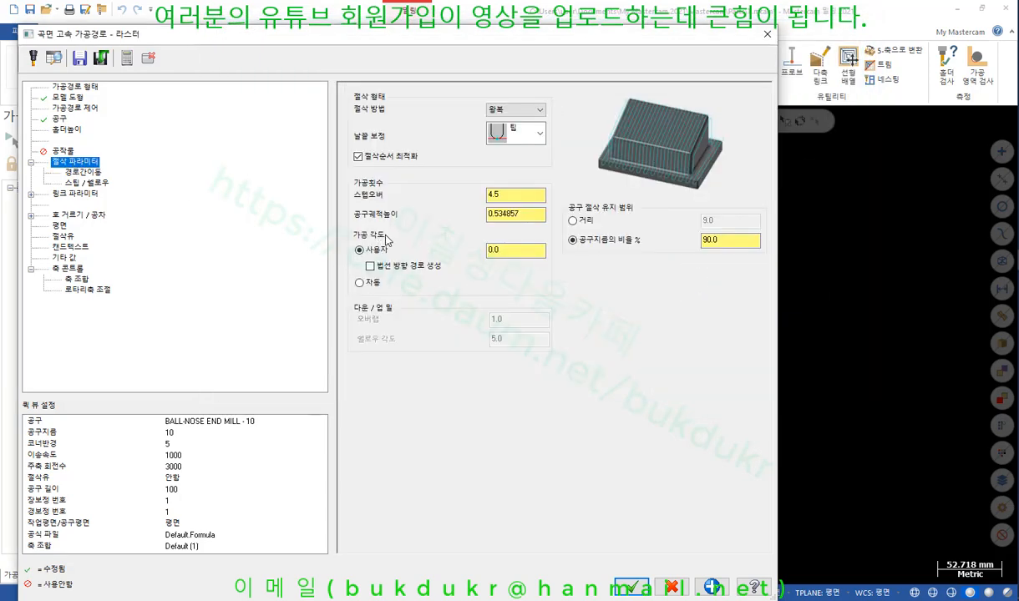
click(632, 588)
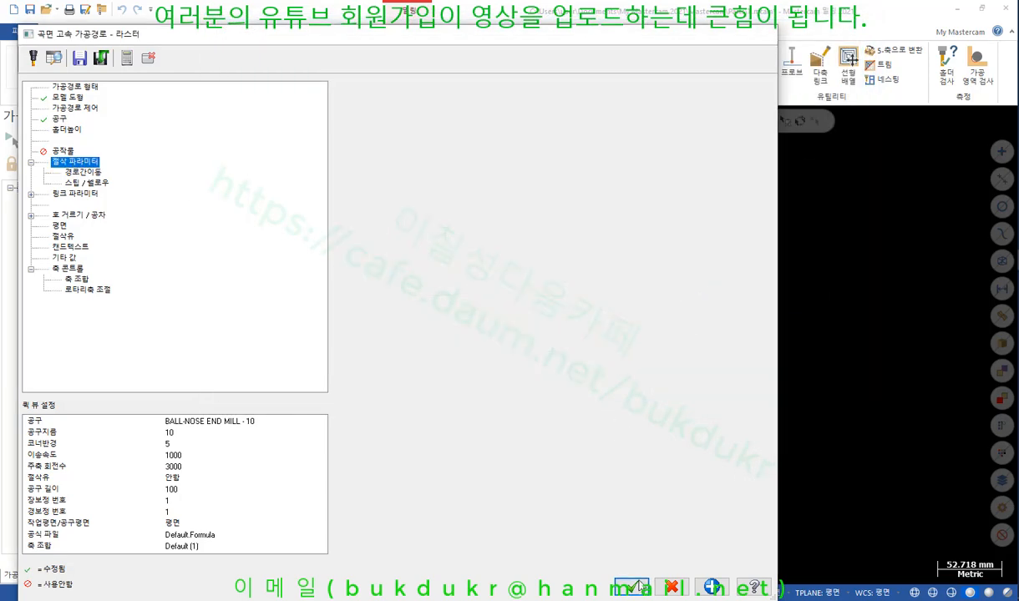
scroll(674, 271, up, 8)
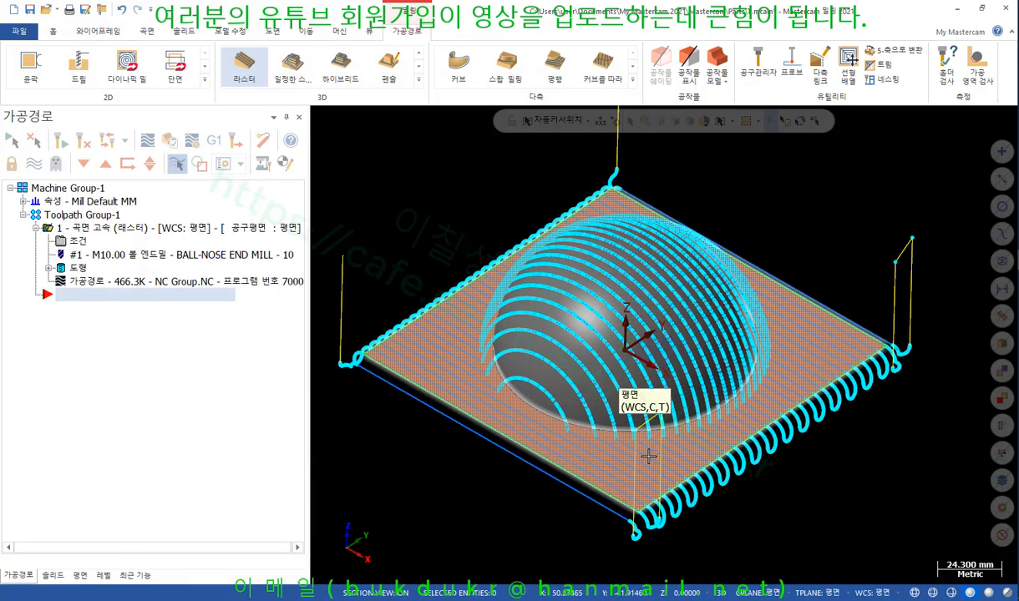
middle_drag(722, 349, 758, 274)
scroll(785, 537, up, 1)
scroll(654, 433, up, 1)
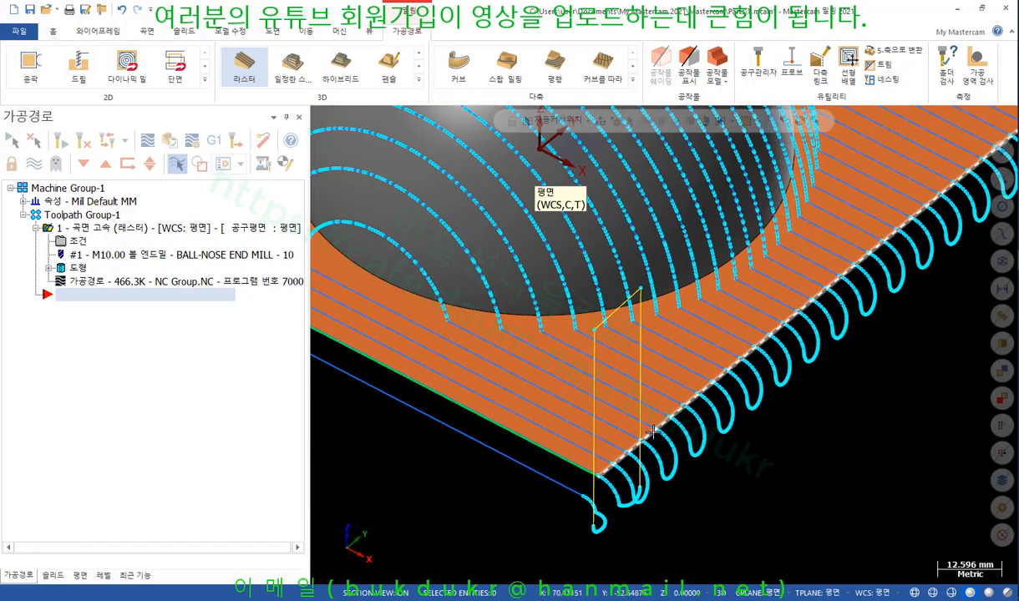
scroll(784, 494, down, 2)
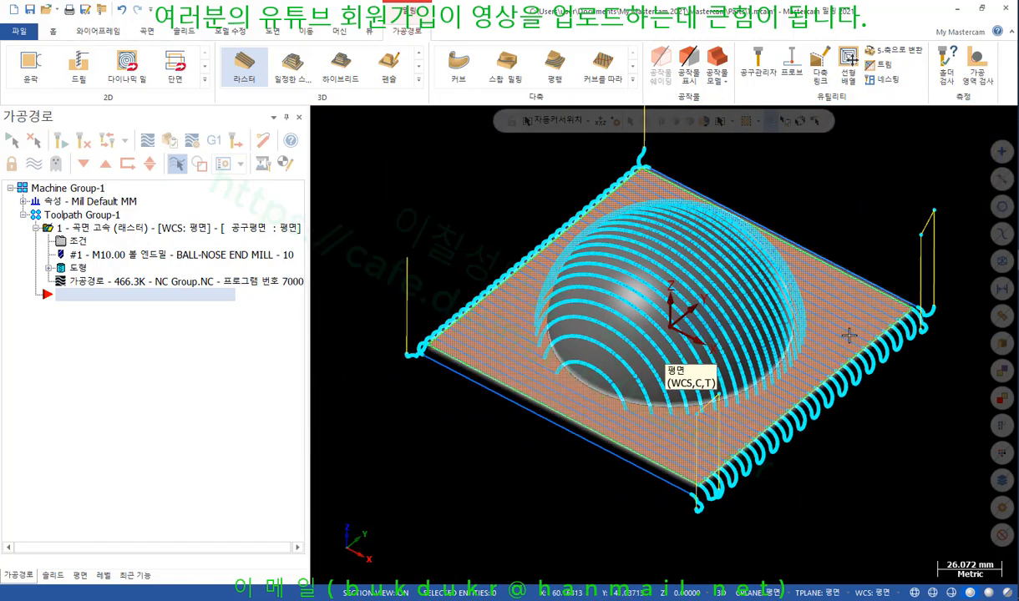
middle_drag(831, 482, 834, 314)
Review the Raster toolpath's cut and transition settings and detect its Z depth limits for steep/shallow machining.
click(79, 241)
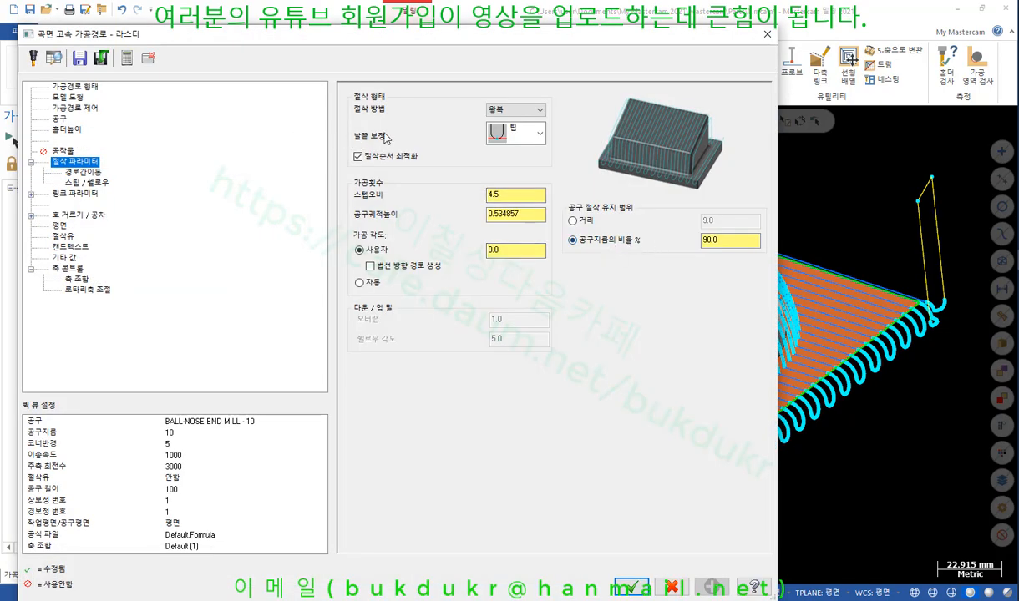
click(83, 173)
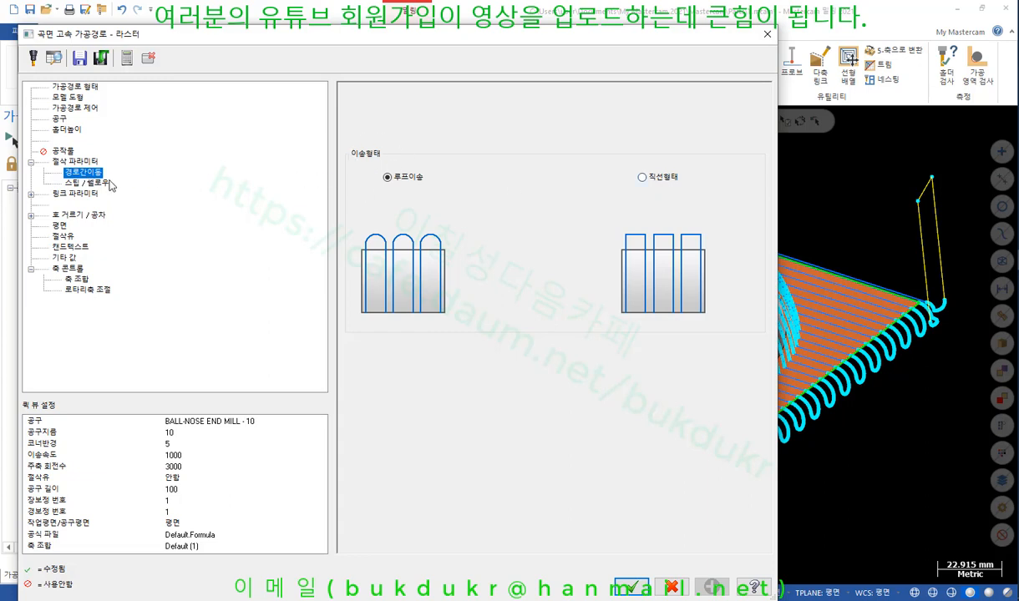
click(106, 180)
click(509, 129)
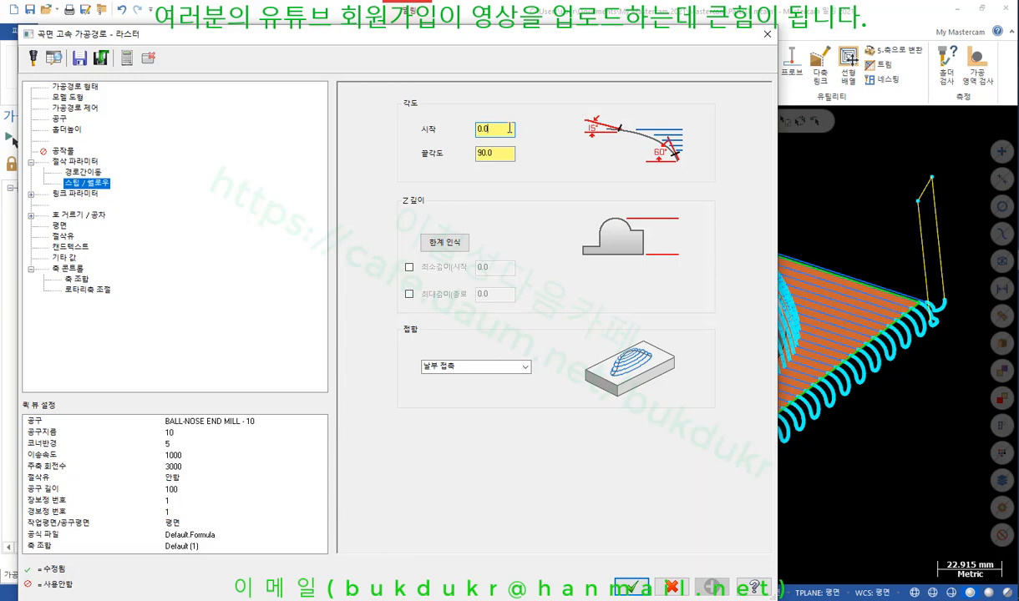
click(507, 154)
click(450, 236)
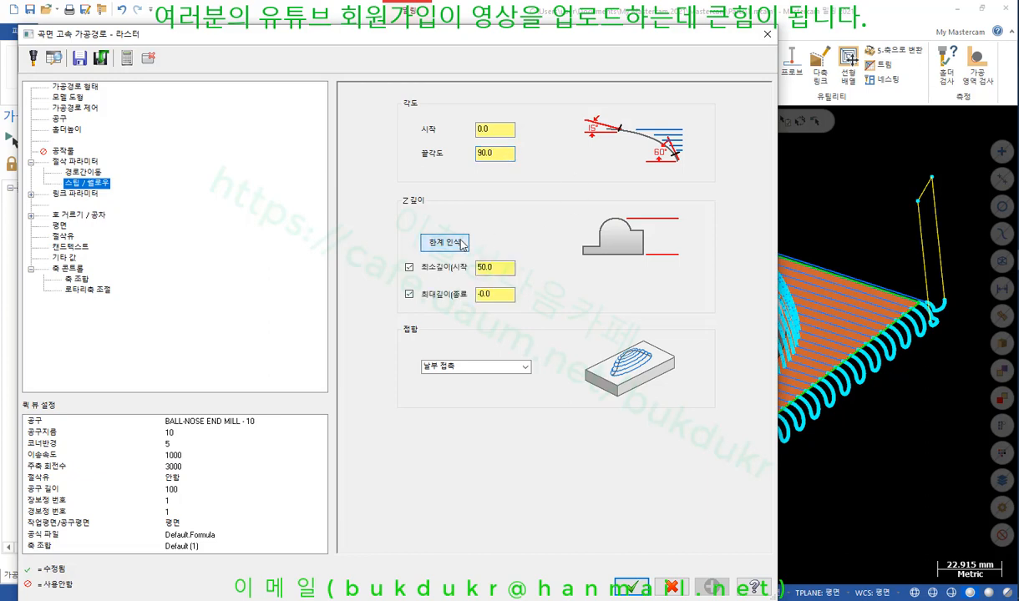
Set the Raster toolpath's maximum depth to 30 and regenerate it to inspect the passes on the dome.
click(505, 271)
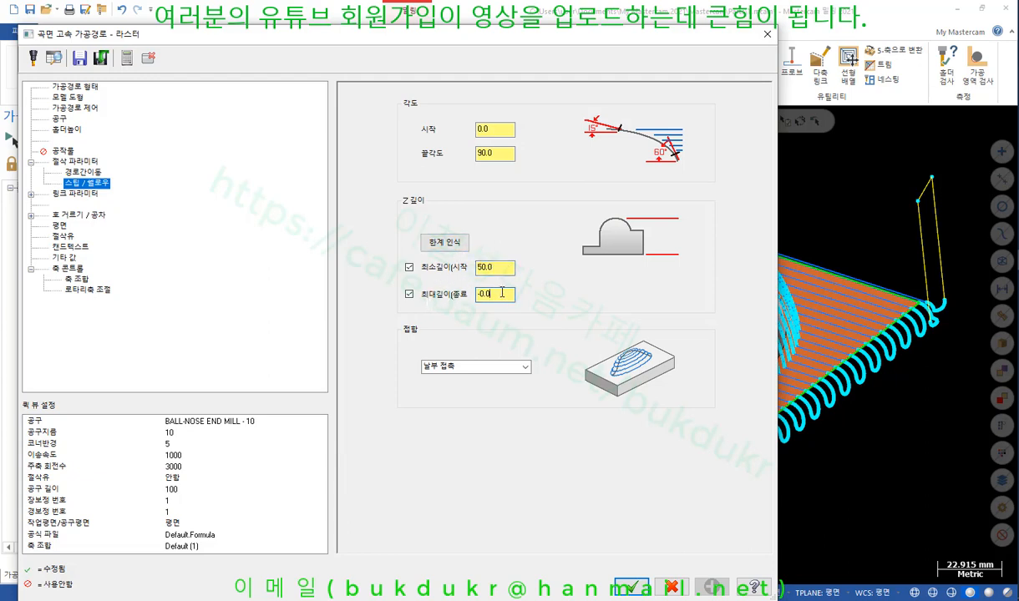
drag(501, 294, 442, 306)
text(30.0)
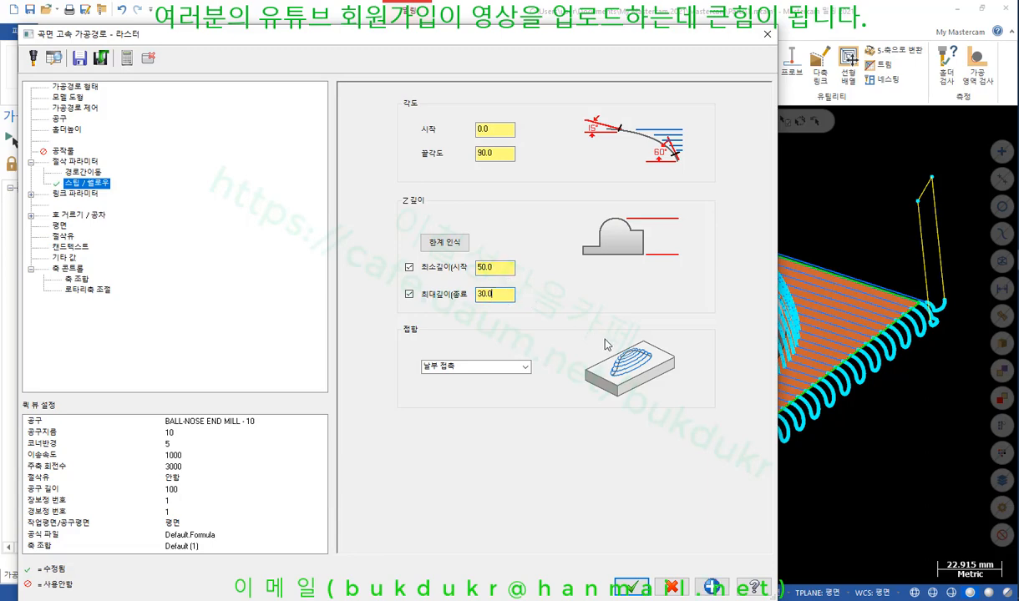
click(630, 587)
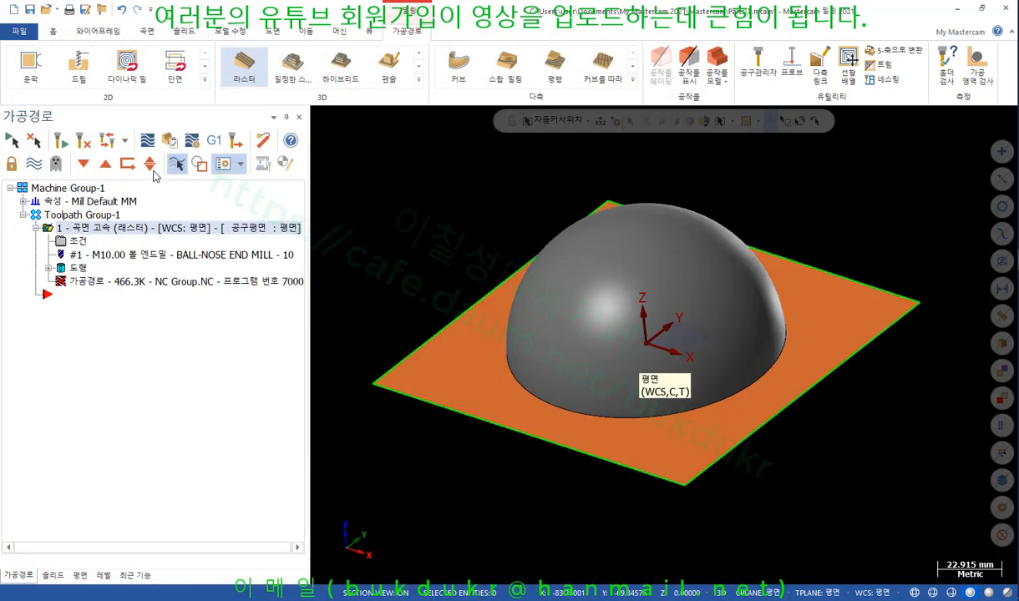
click(63, 142)
middle_drag(660, 164, 835, 300)
scroll(835, 301, down, 1)
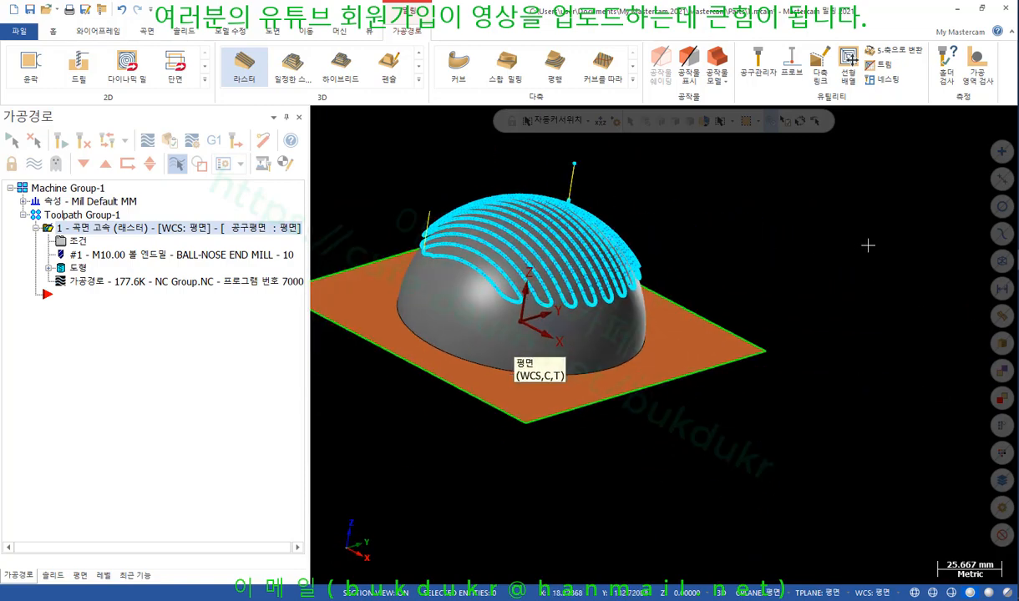
middle_drag(485, 221, 535, 206)
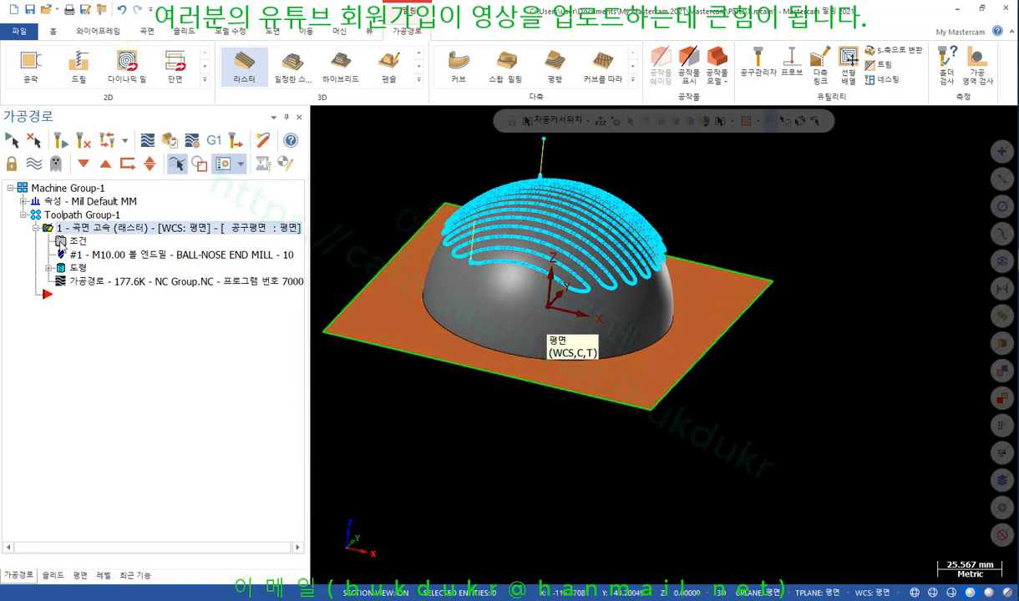
Review the Raster toolpath's transition, linking, and arc filter and tolerance settings, and examine the passes on the dome.
click(79, 248)
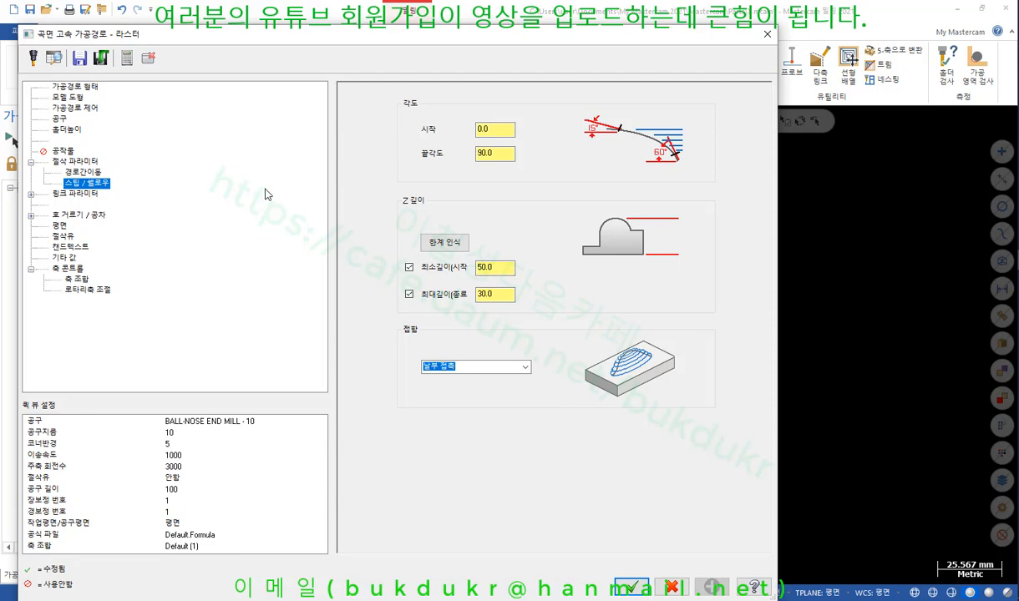
click(97, 172)
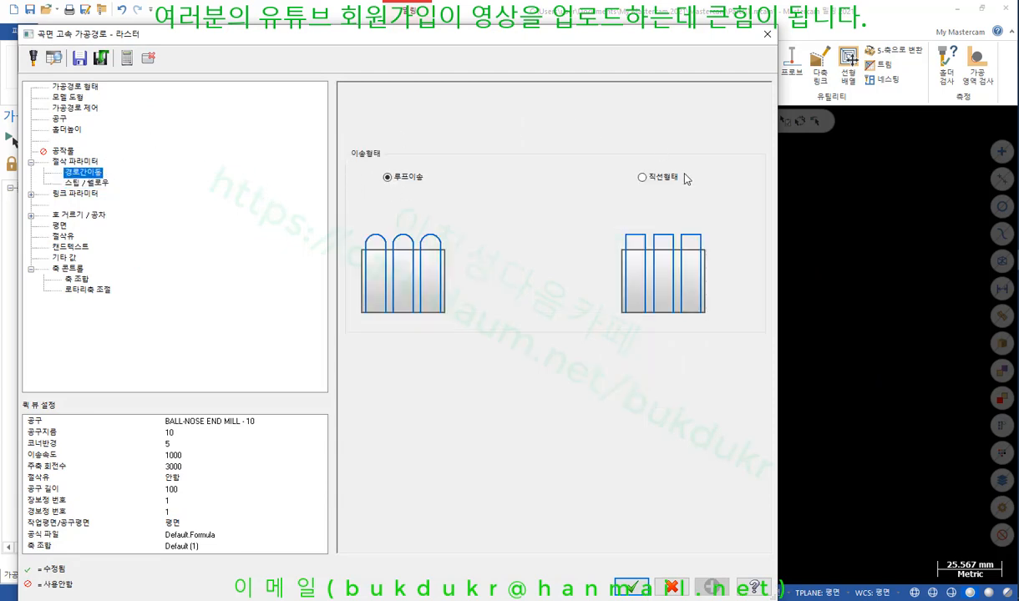
click(87, 194)
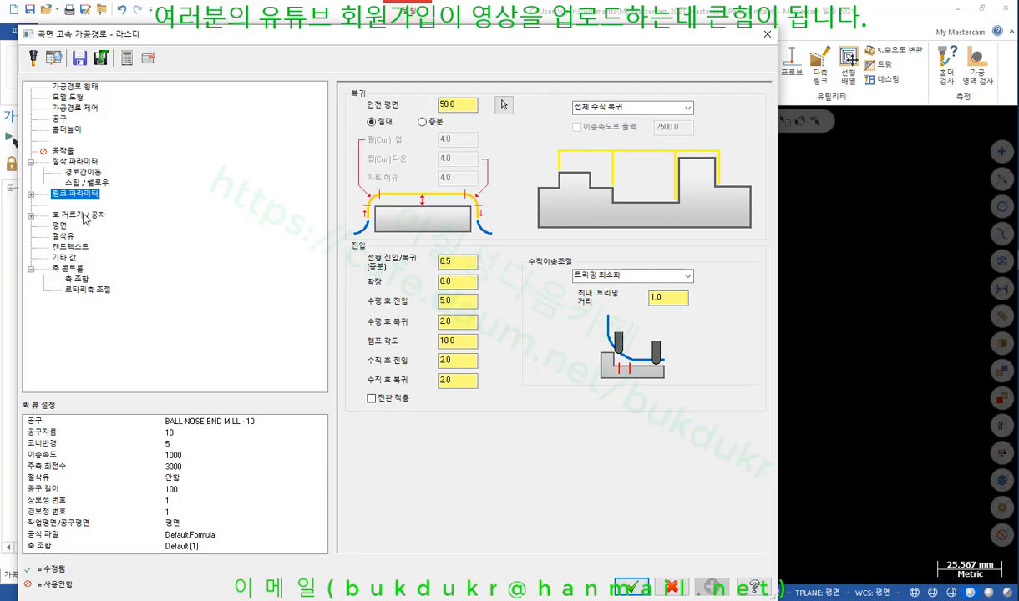
click(83, 215)
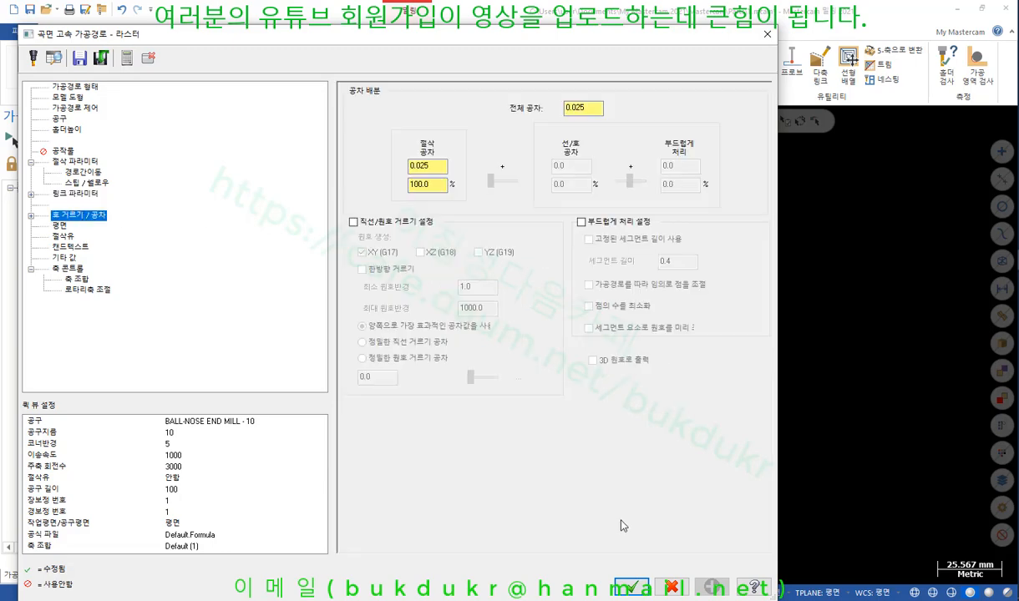
click(632, 588)
scroll(773, 337, up, 2)
middle_drag(715, 280, 710, 328)
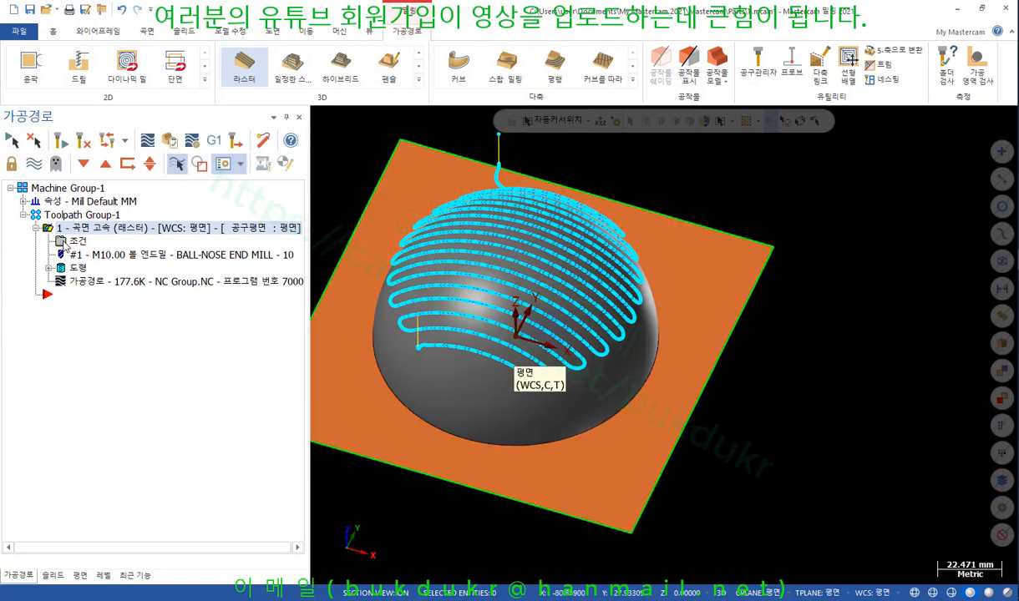
Delete the Raster toolpath operation from Toolpath Group-1.
key(Delete)
click(547, 354)
middle_drag(801, 416, 587, 330)
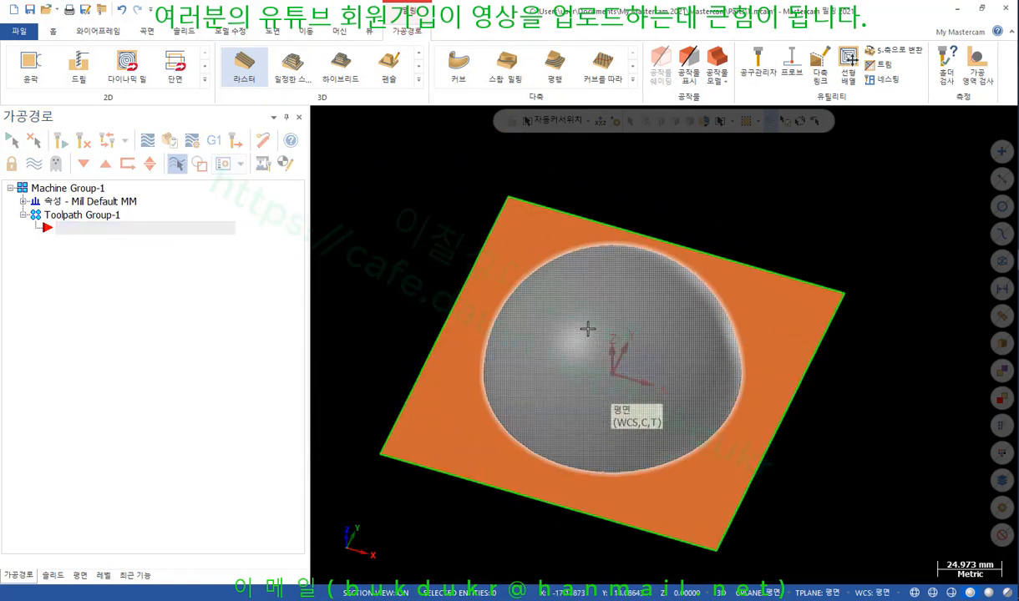
Start a 3D finishing Radial toolpath with 0 wall and floor stock and the hemisphere as its machining geometry.
key(alt+7)
click(419, 83)
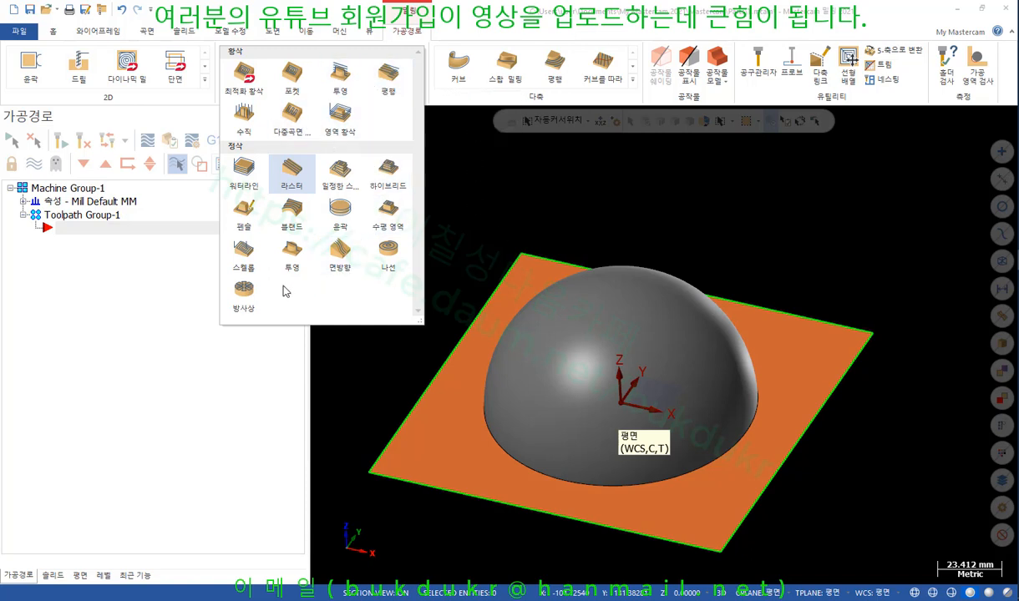
click(243, 291)
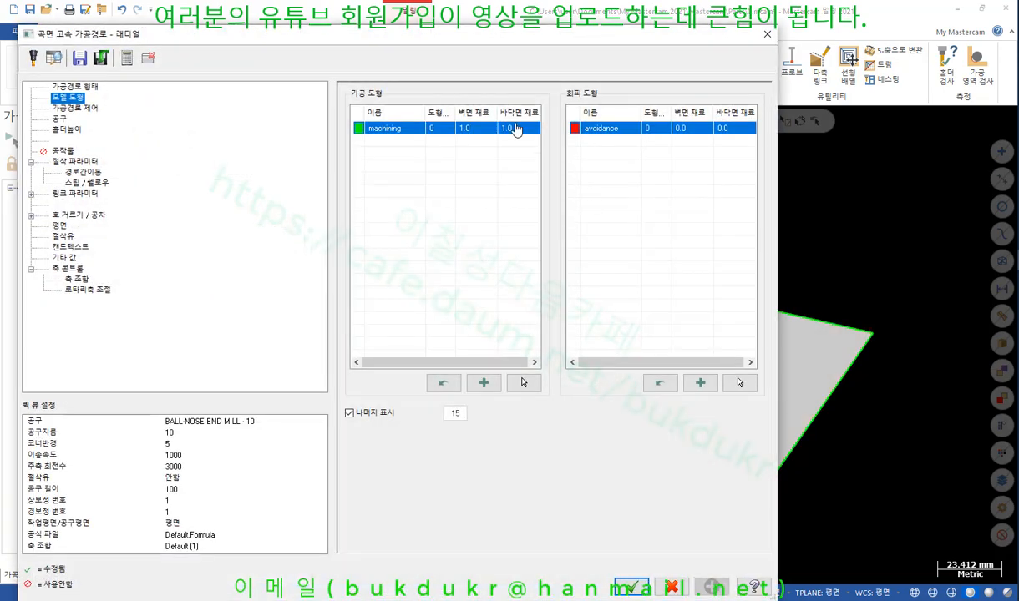
click(473, 131)
text(0)
key(Return)
click(518, 131)
text(0)
click(524, 383)
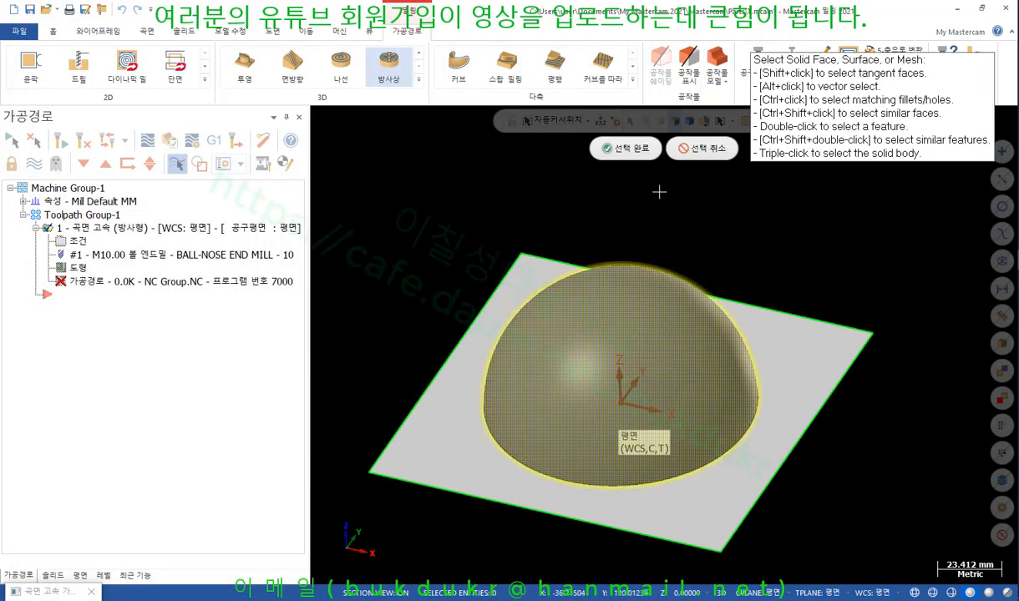
click(625, 148)
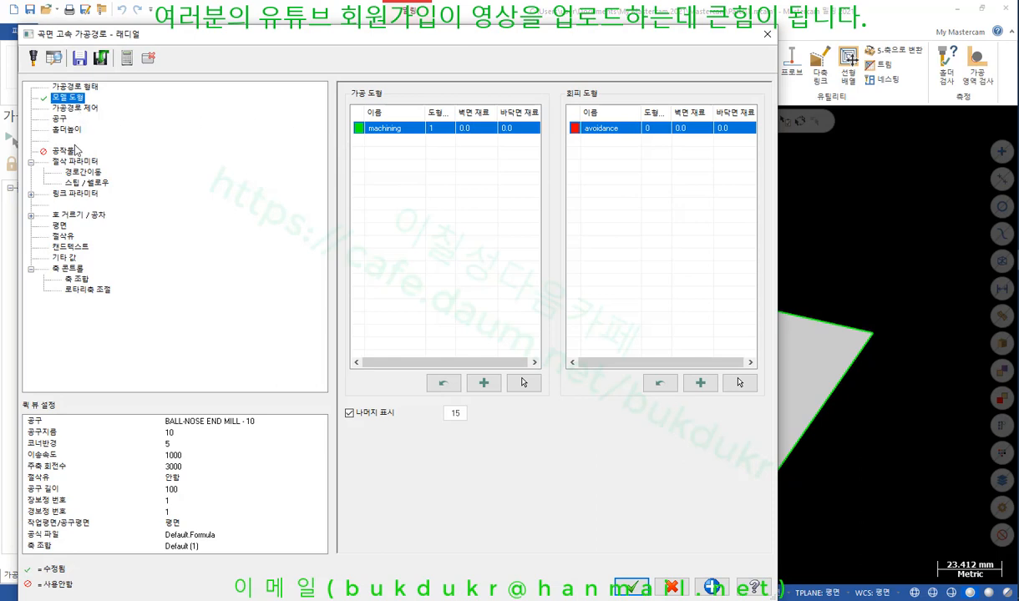
Review the Radial toolpath's tool, cut parameter and transition settings.
click(59, 119)
click(78, 161)
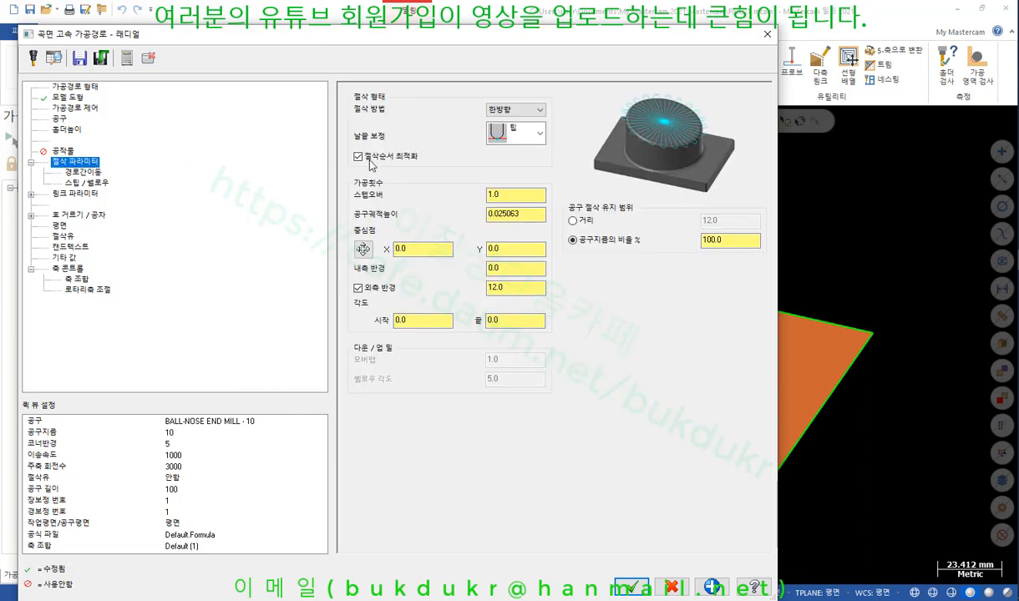
click(83, 172)
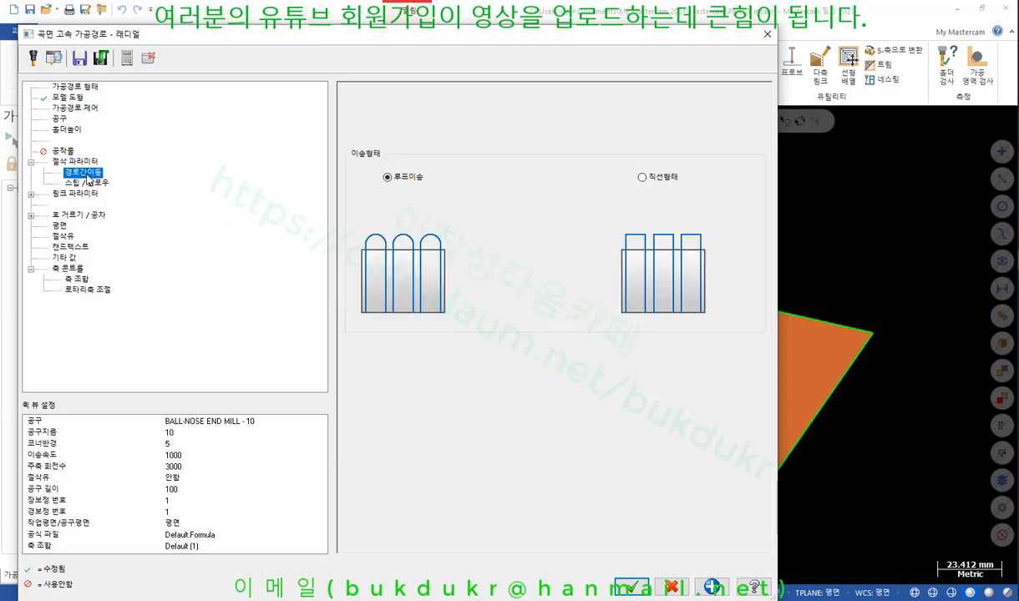
click(84, 164)
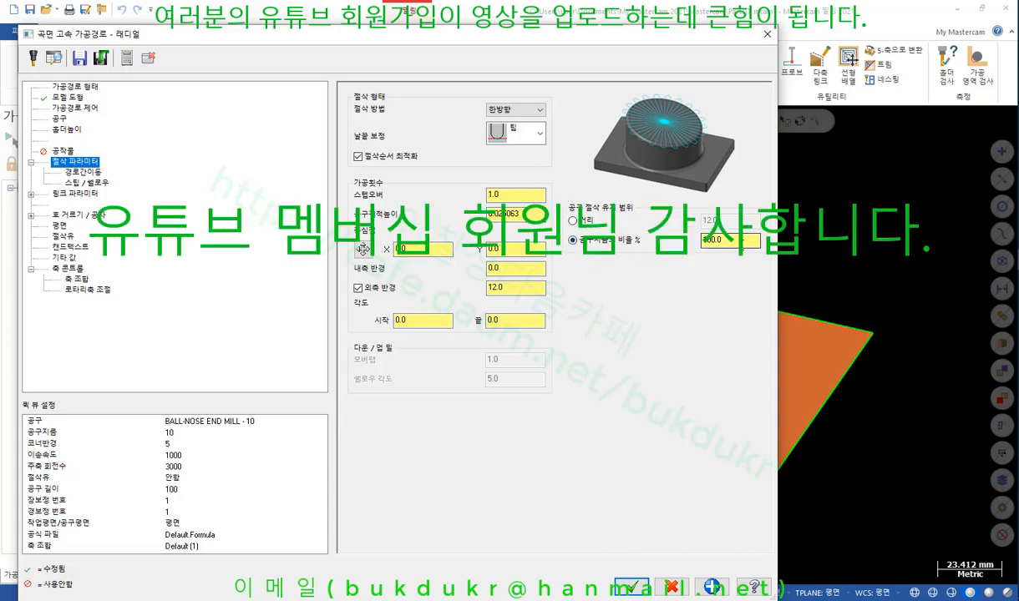
Review the Radial toolpath's cut range, transition and steep/shallow settings, and discard the operation.
click(740, 240)
click(91, 172)
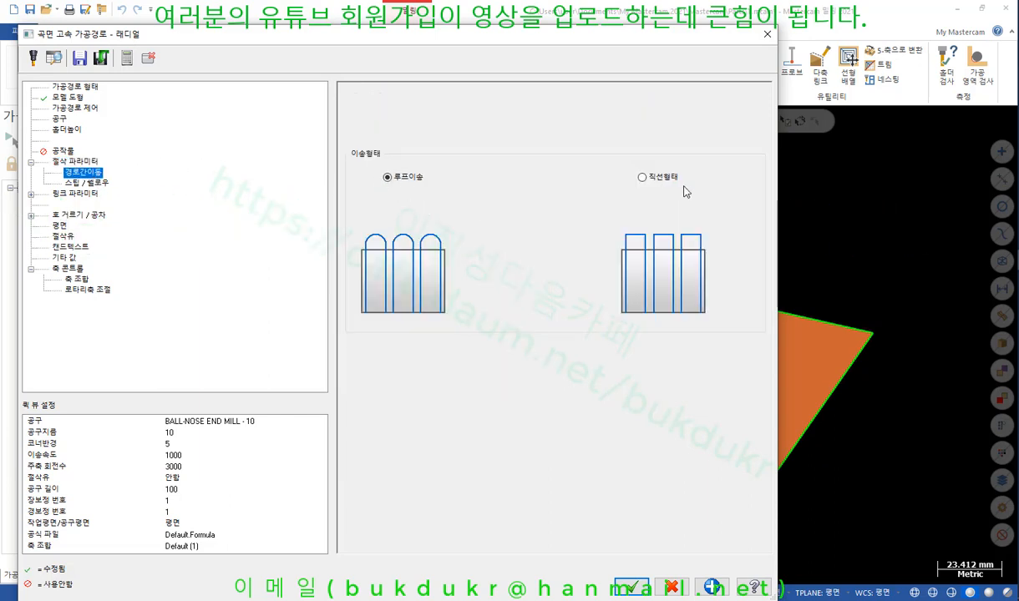
click(84, 182)
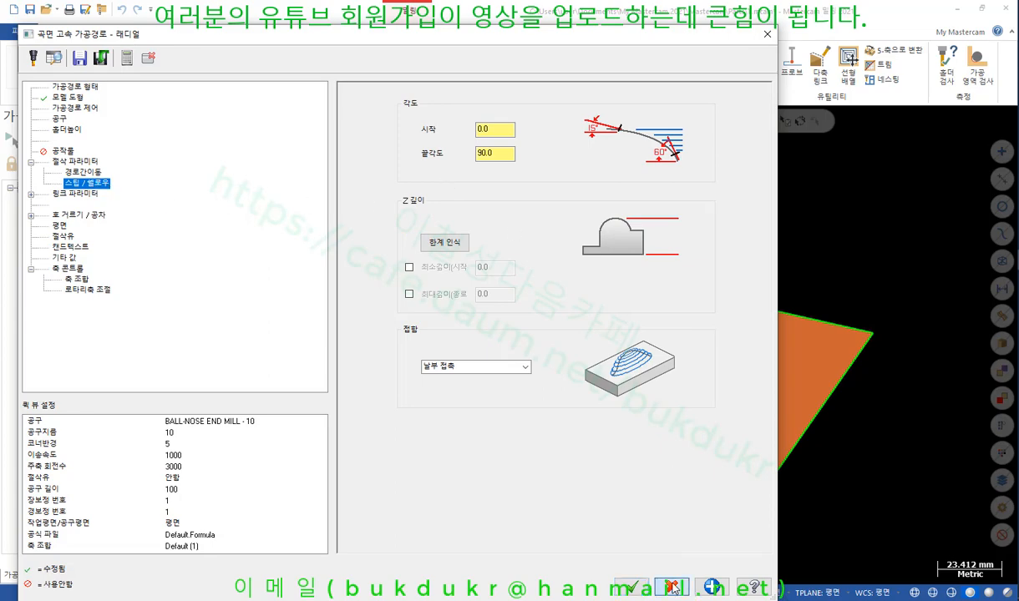
click(631, 588)
click(593, 336)
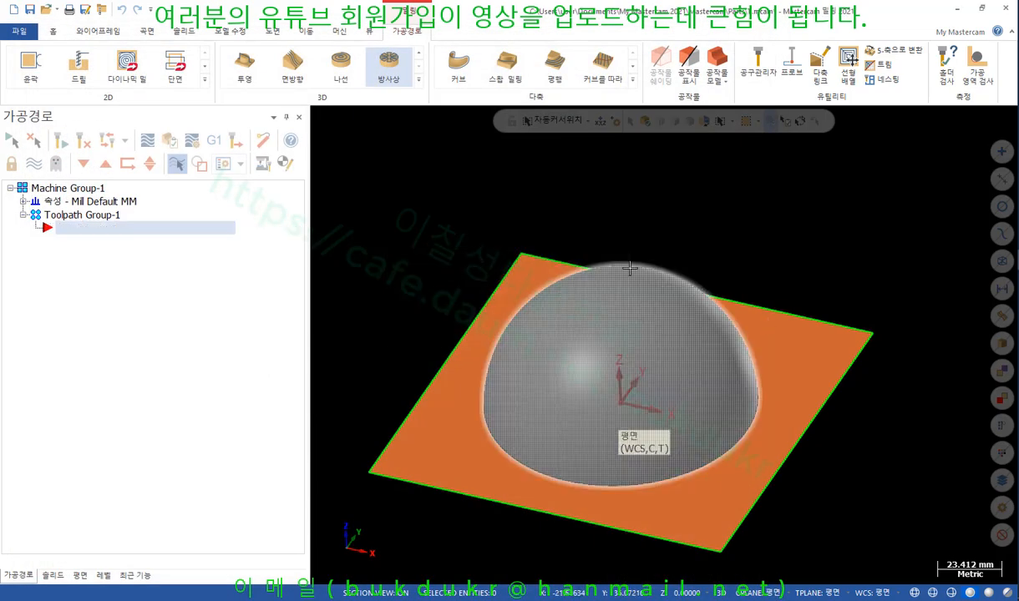
Start a 3D finishing Waterline toolpath and review its transition and cut parameter settings.
scroll(518, 212, down, 1)
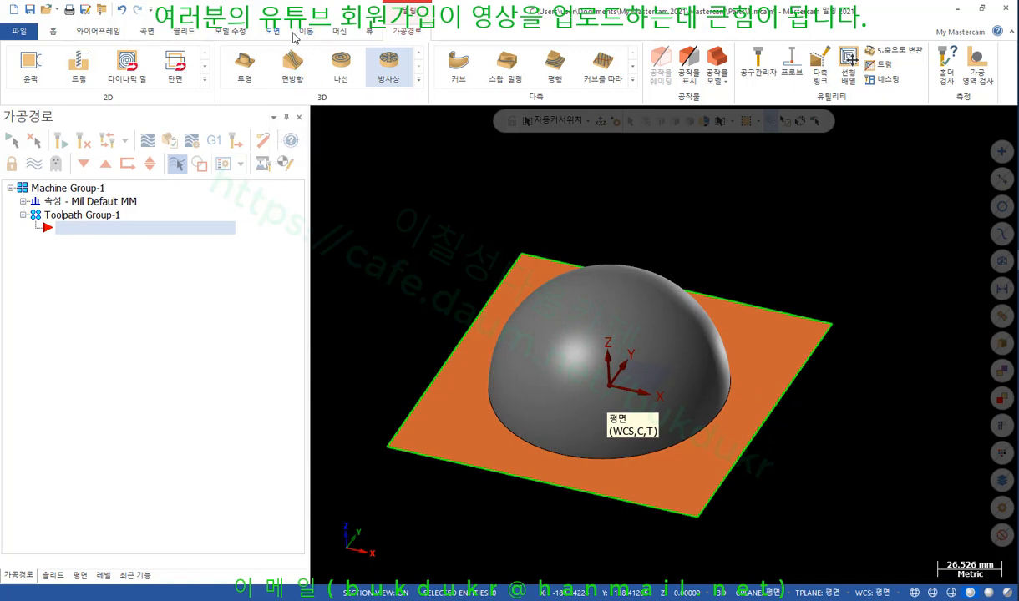
click(417, 79)
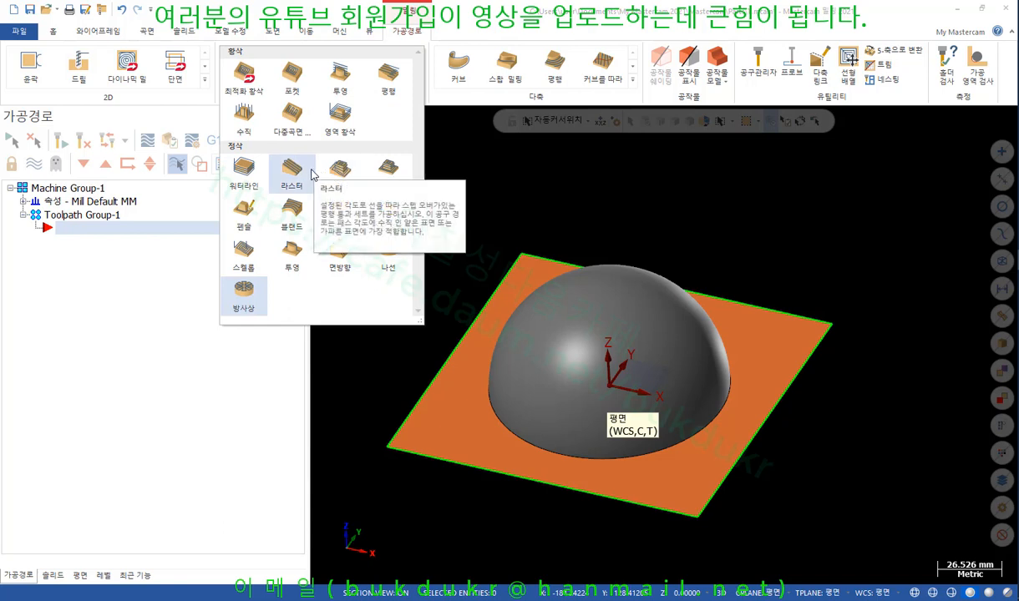
click(458, 190)
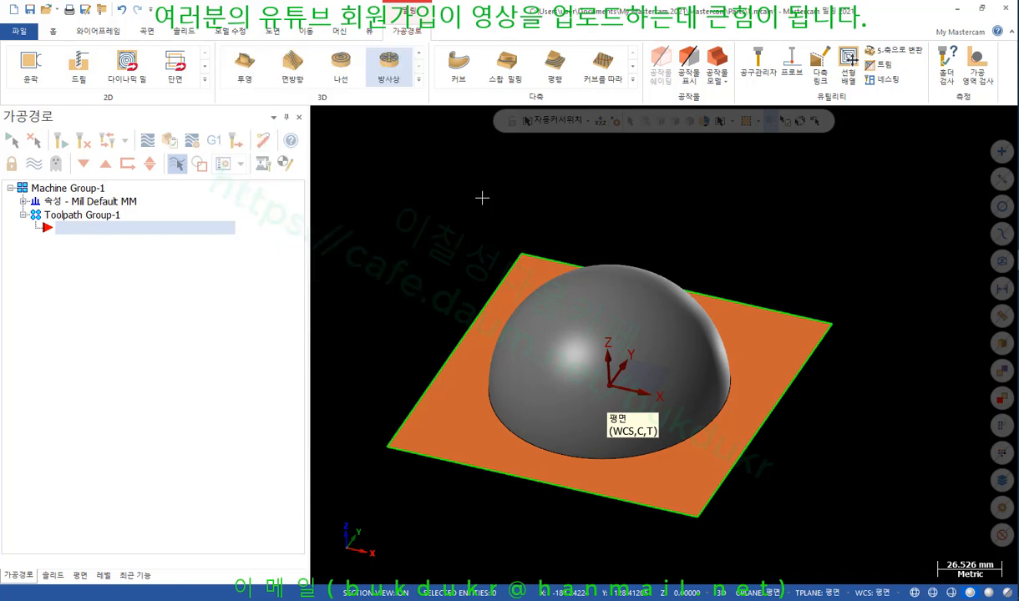
click(419, 55)
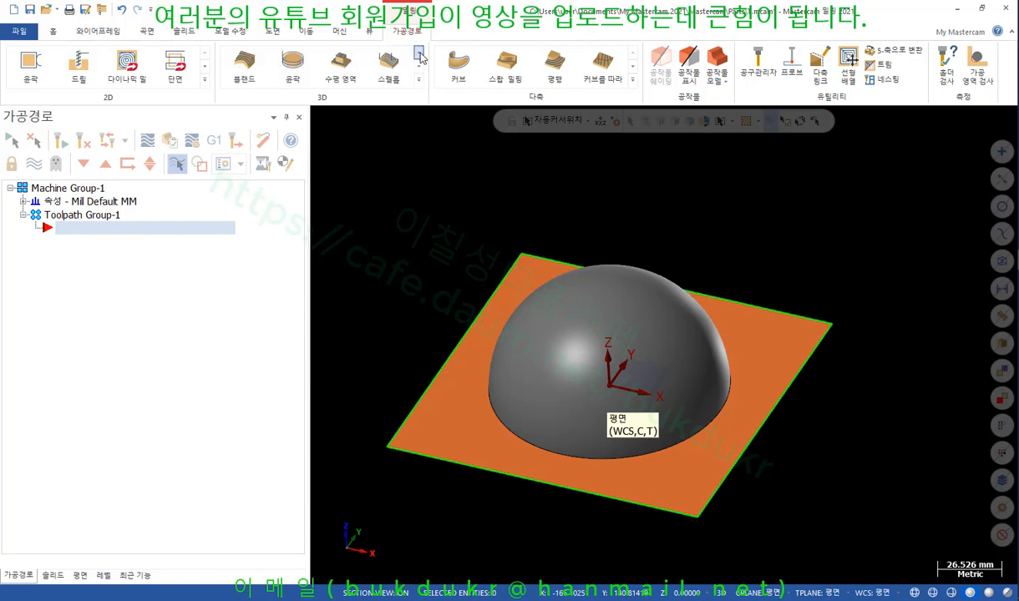
click(419, 79)
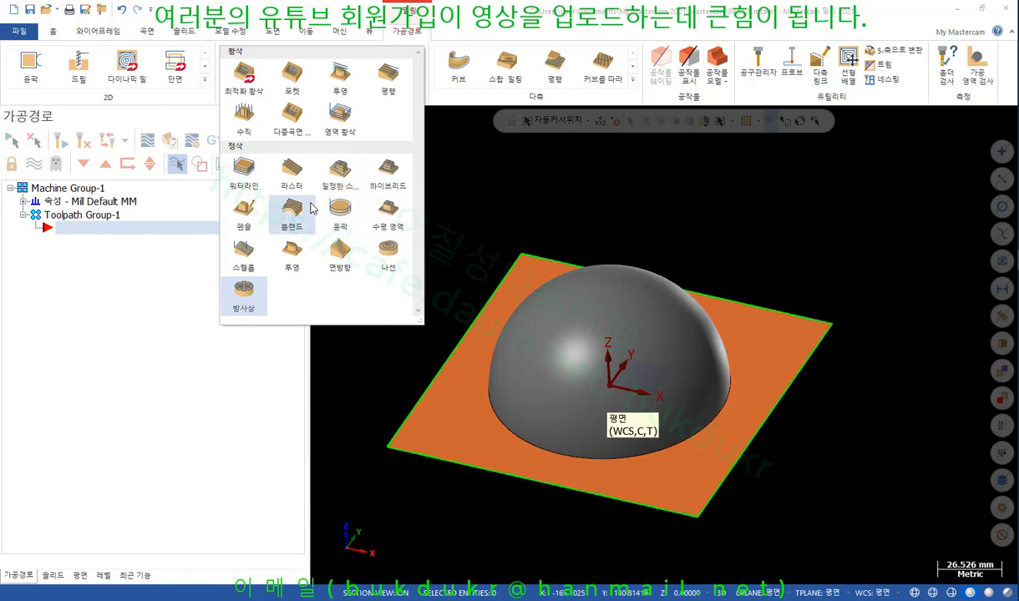
click(246, 174)
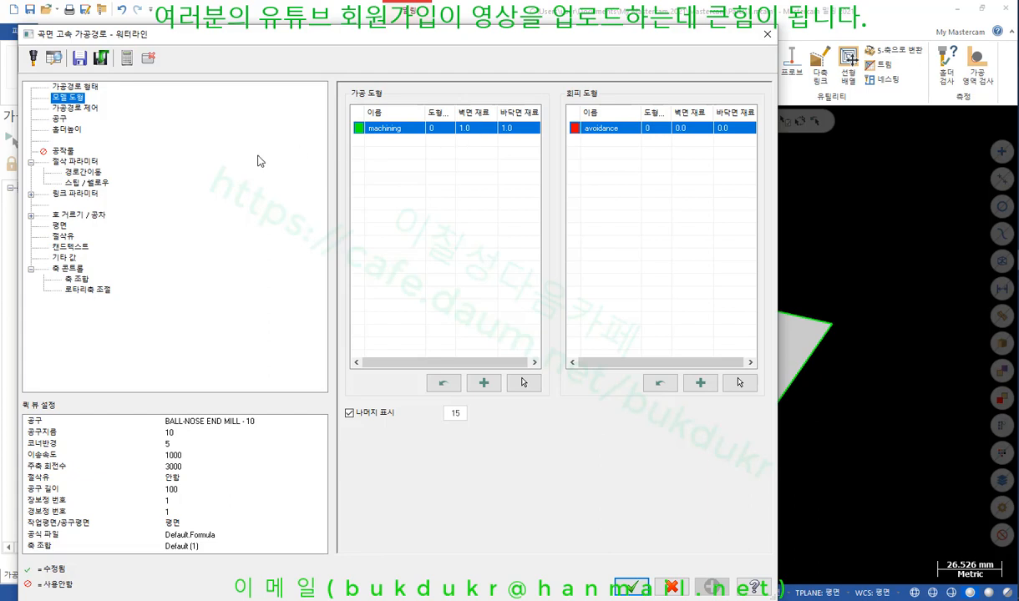
click(85, 171)
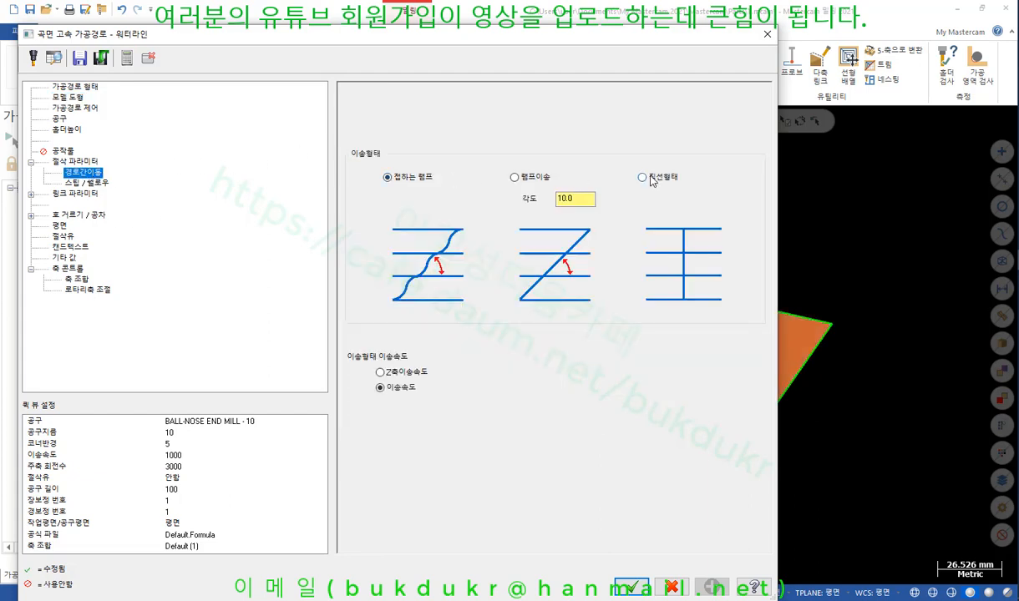
click(68, 161)
Switch to the textbook PDF in Adobe Acrobat, review the gap feed settings, and close it without saving.
key(alt+Tab)
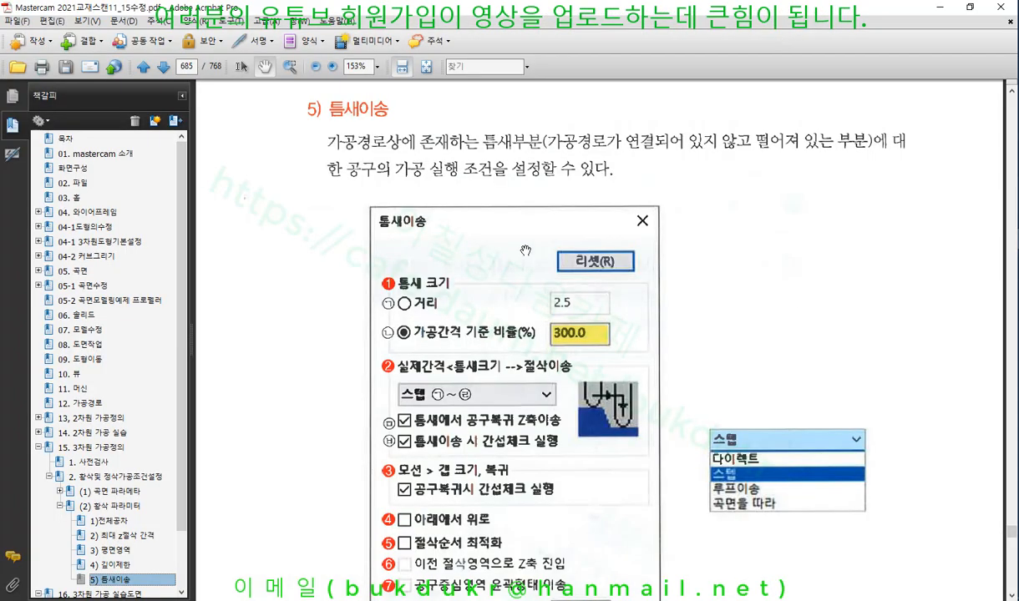
scroll(710, 319, down, 3)
scroll(710, 319, down, 2)
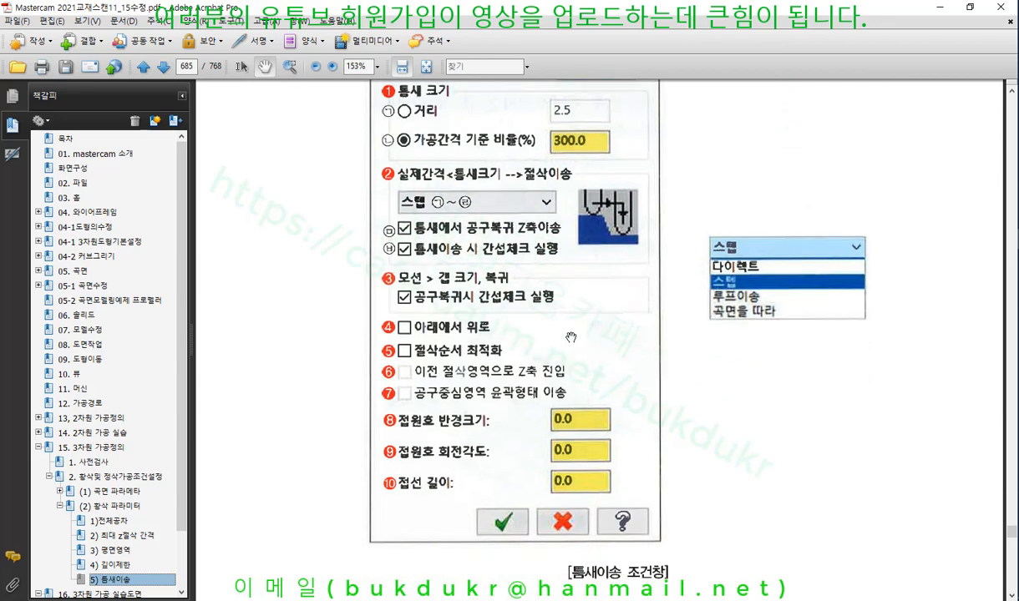
click(1003, 7)
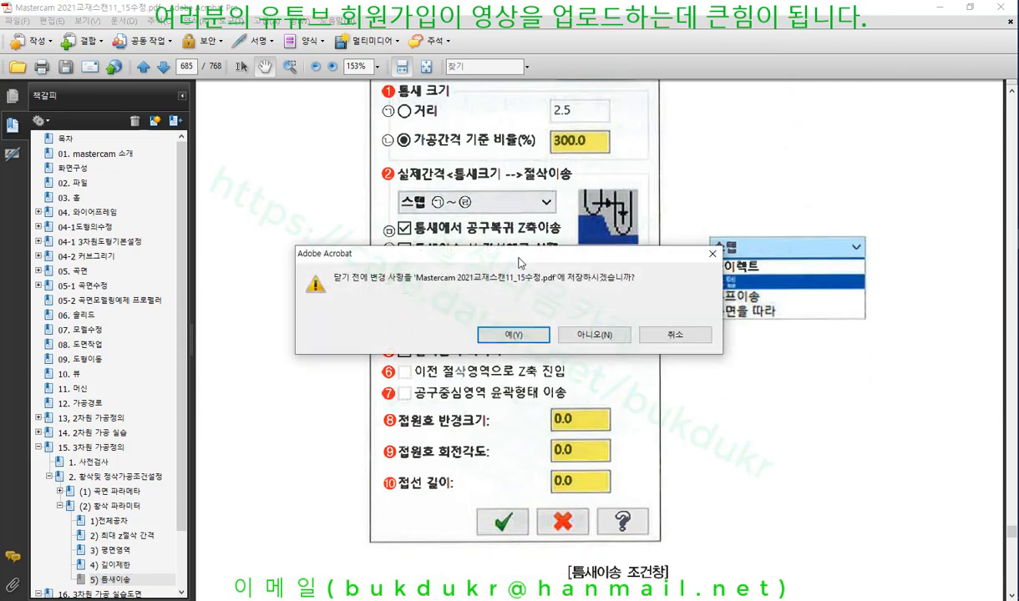
click(618, 338)
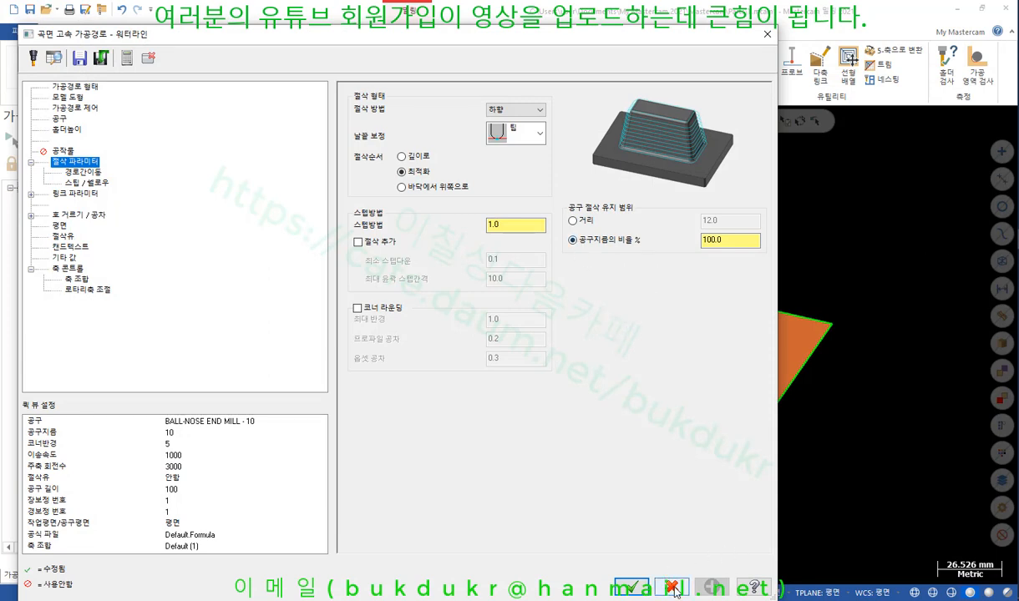
Discard the Waterline toolpath operation.
click(632, 586)
click(549, 336)
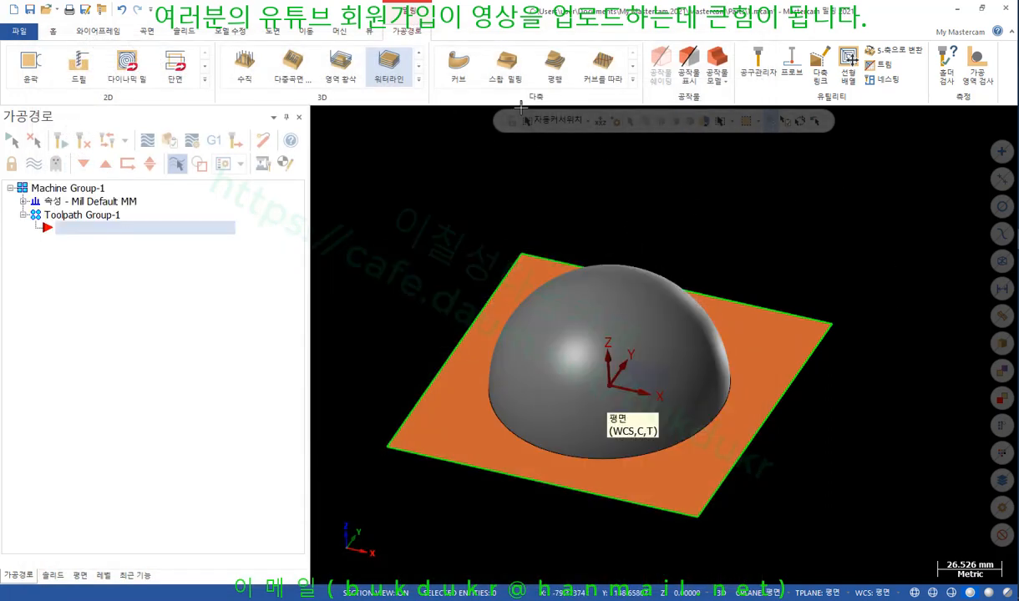
click(418, 83)
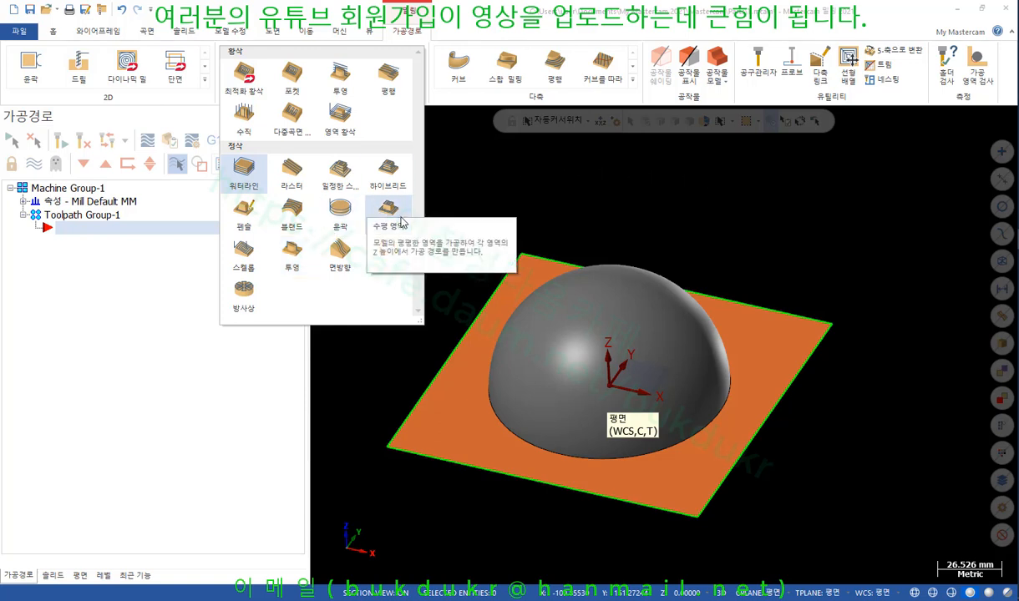
click(340, 251)
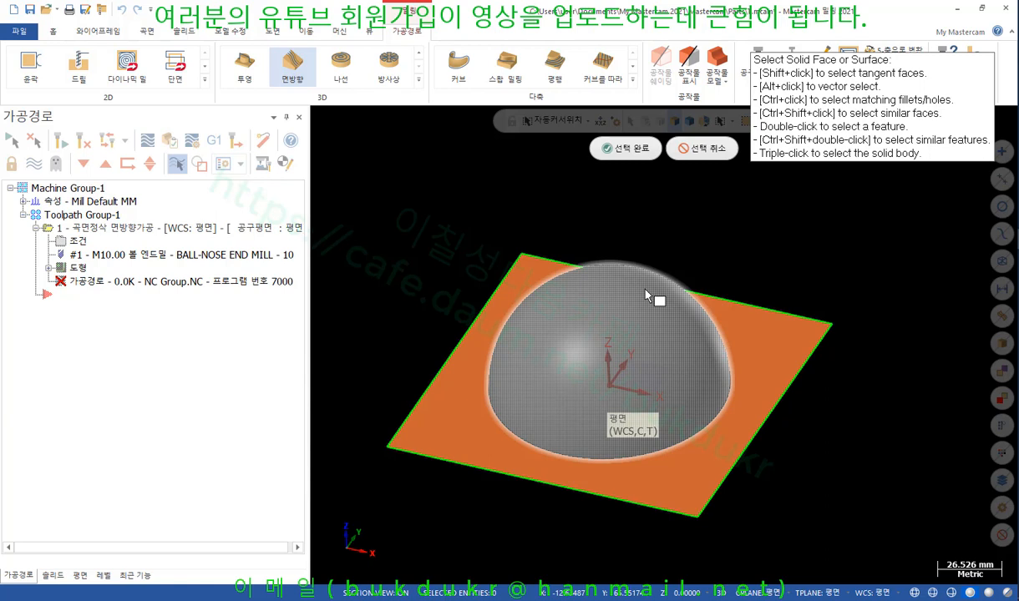
click(647, 153)
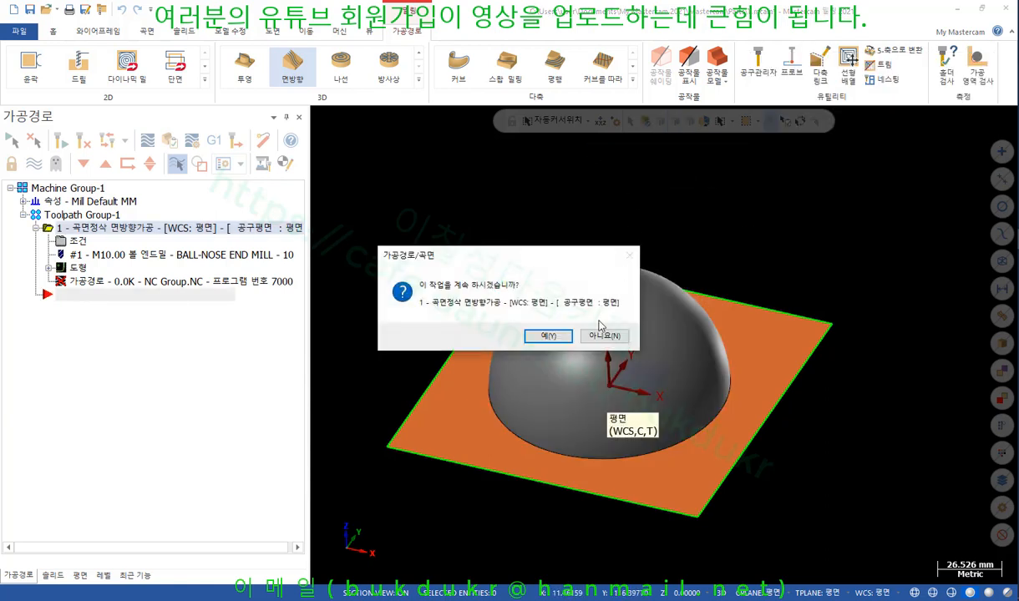
click(602, 334)
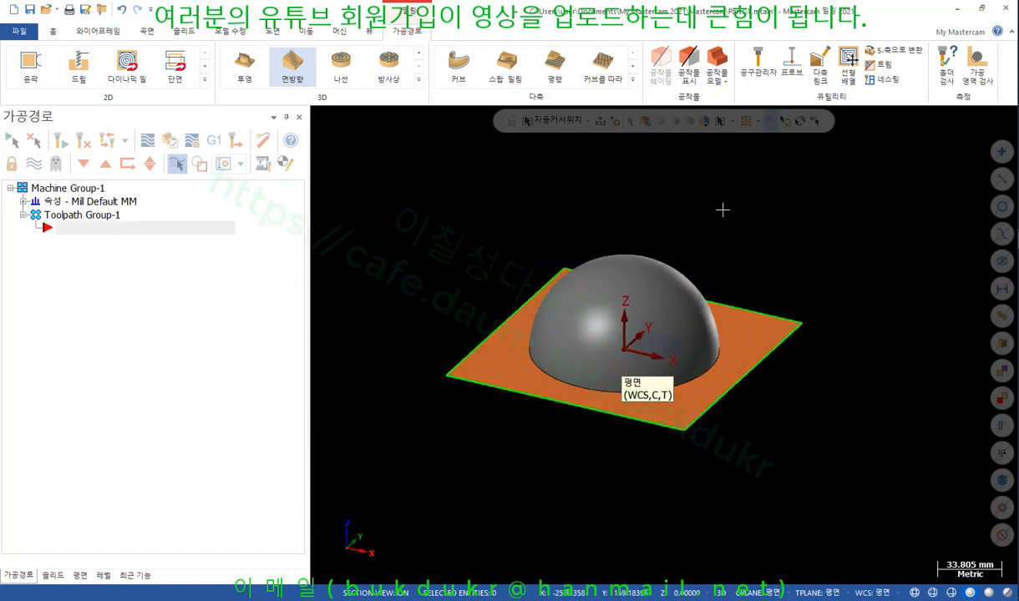
Start a 3D finishing Flowline toolpath with the hemisphere as its drive surface.
scroll(723, 210, up, 1)
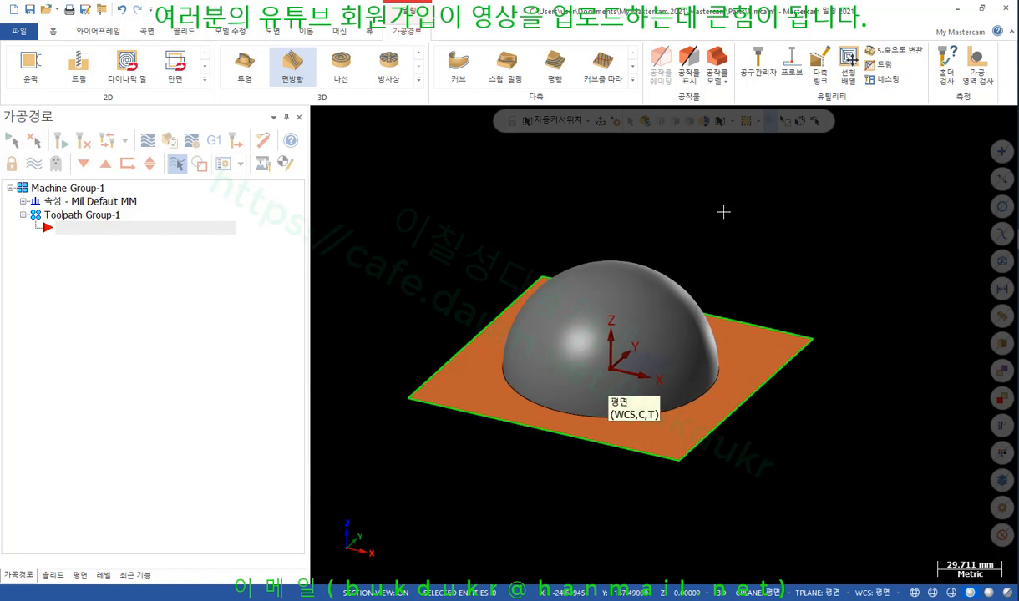
click(292, 65)
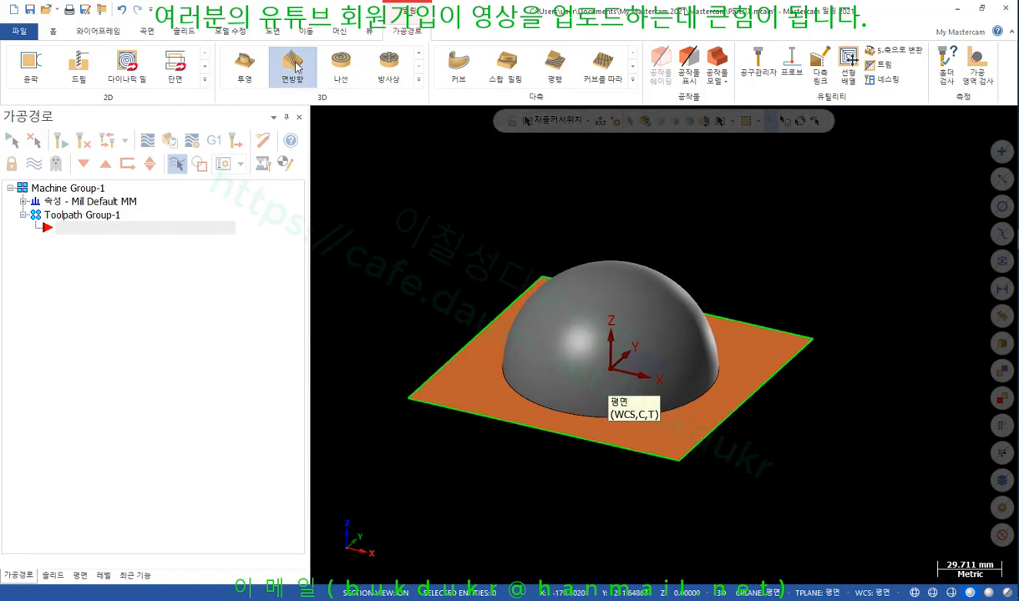
click(660, 303)
click(625, 148)
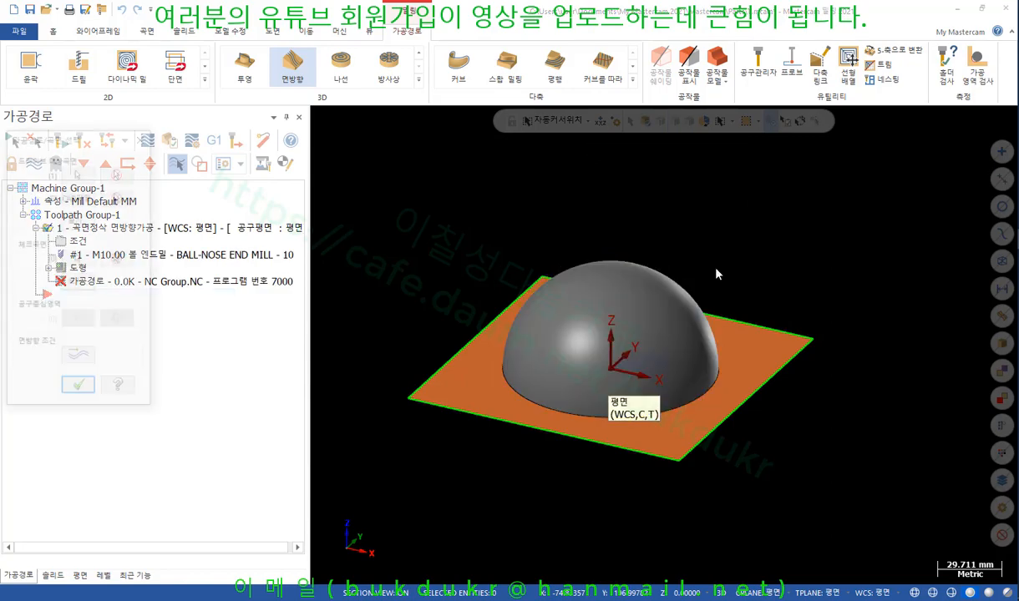
Examine the flowline preview on the hemisphere and switch its cutting direction.
click(87, 357)
scroll(755, 241, up, 3)
middle_drag(756, 241, 707, 241)
scroll(535, 316, up, 2)
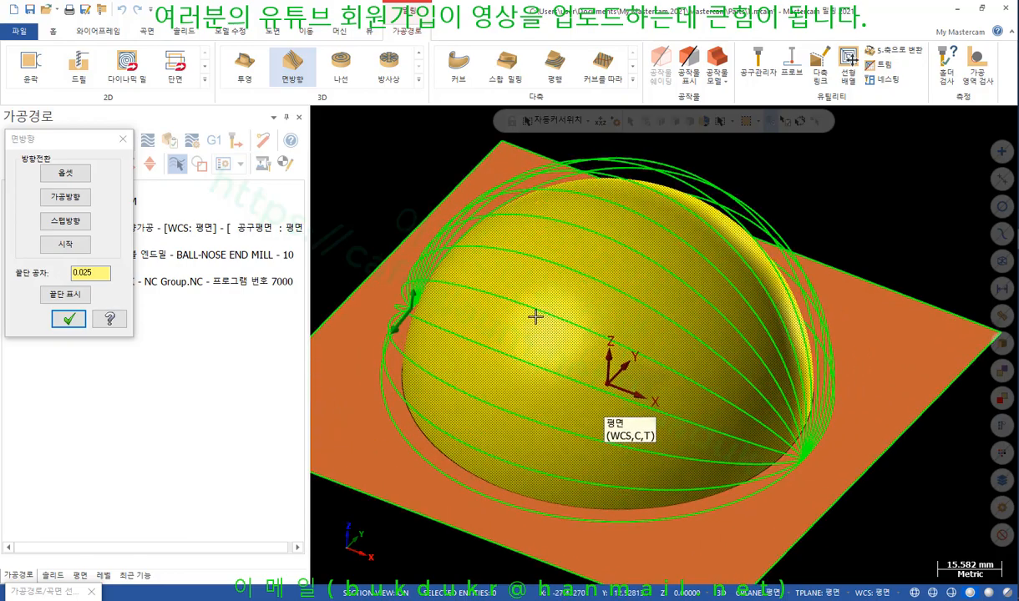
scroll(536, 258, up, 1)
mouse_move(537, 255)
middle_down()
mouse_move(516, 257)
mouse_move(544, 256)
middle_up()
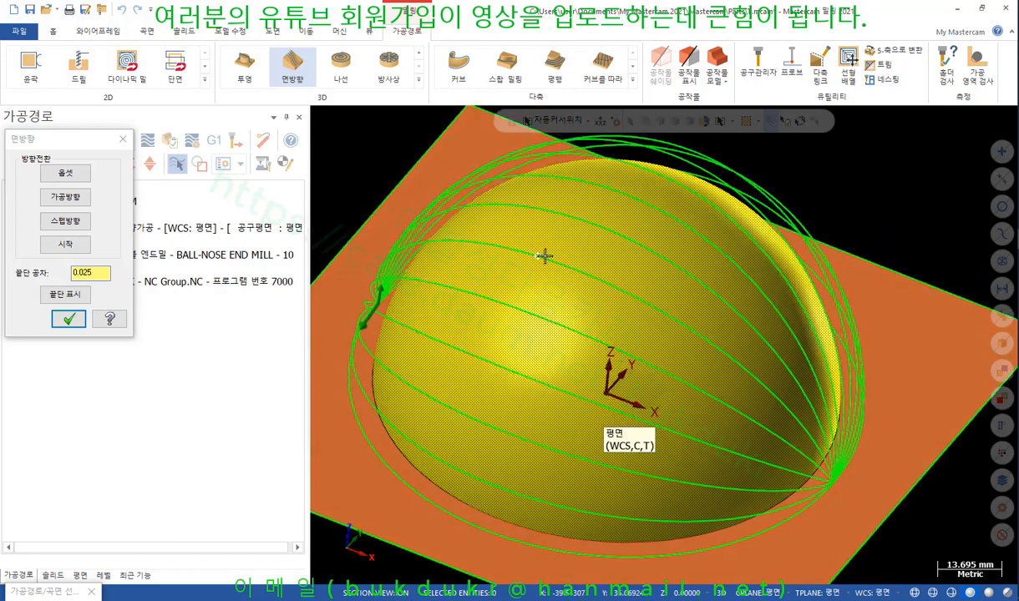
scroll(545, 254, down, 2)
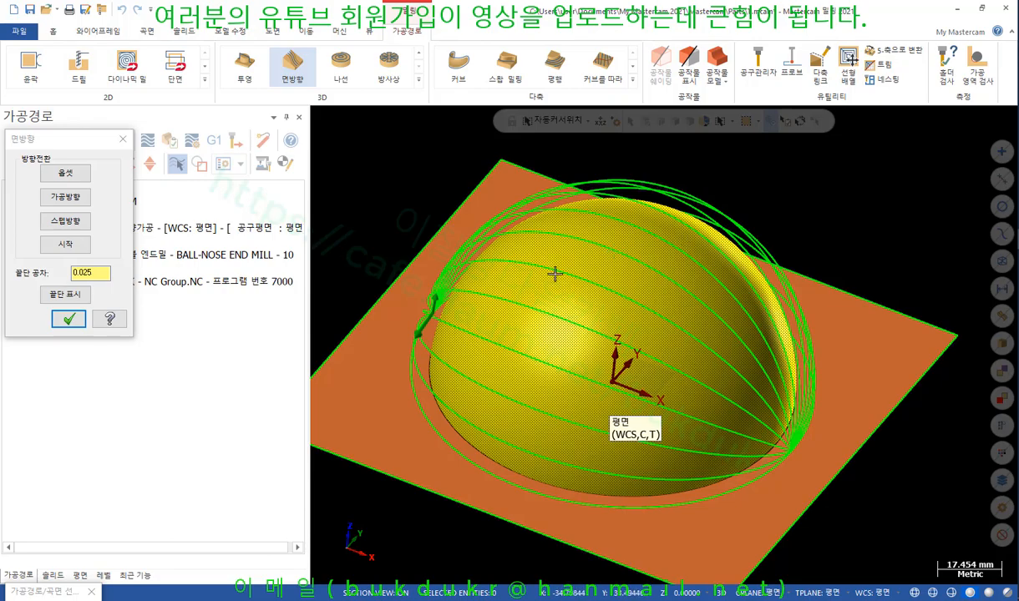
scroll(637, 251, up, 3)
mouse_move(637, 256)
middle_down()
mouse_move(583, 256)
mouse_move(645, 251)
mouse_move(560, 227)
mouse_move(601, 220)
middle_up()
scroll(615, 225, down, 2)
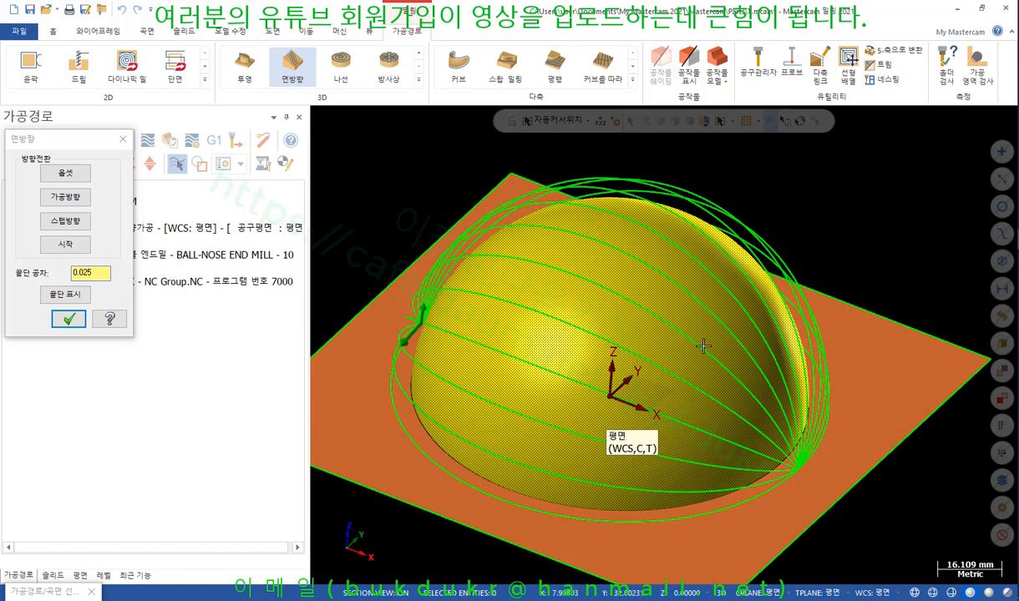
click(66, 198)
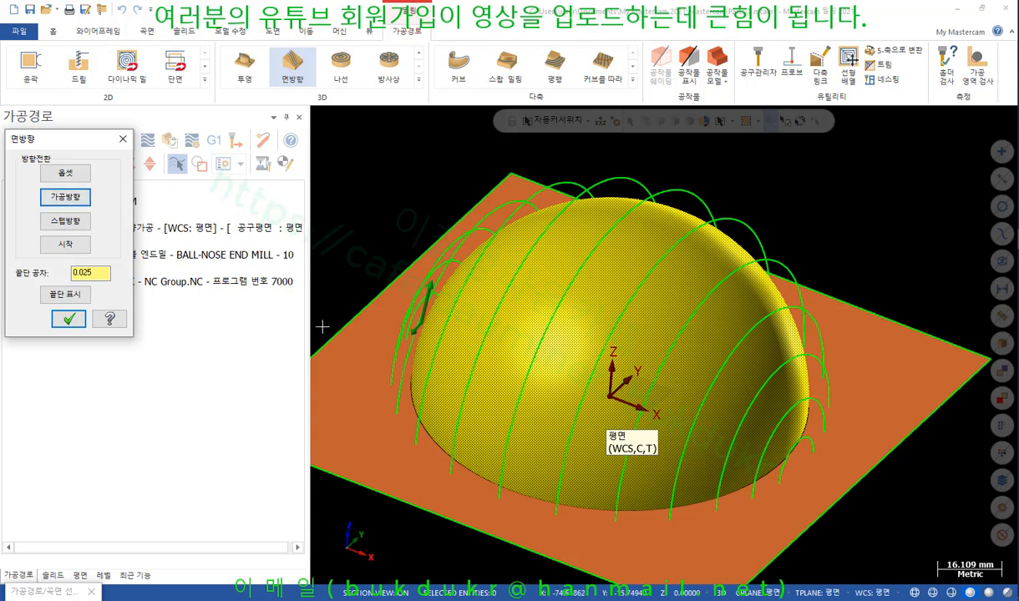
click(69, 319)
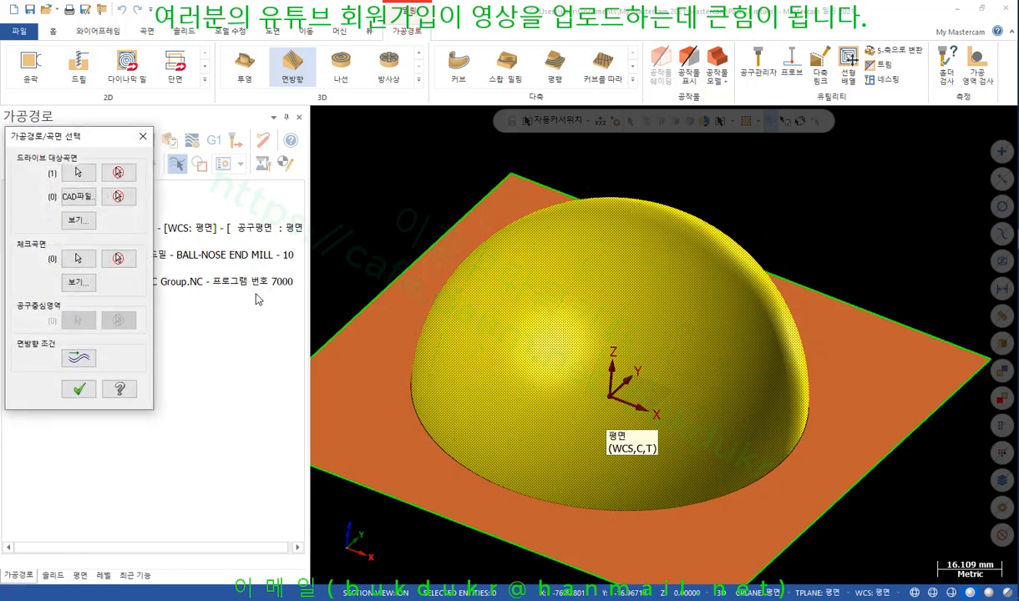
Review the Flowline toolpath's surface parameters and set its stepover control to a distance of 1.0.
click(78, 390)
click(122, 33)
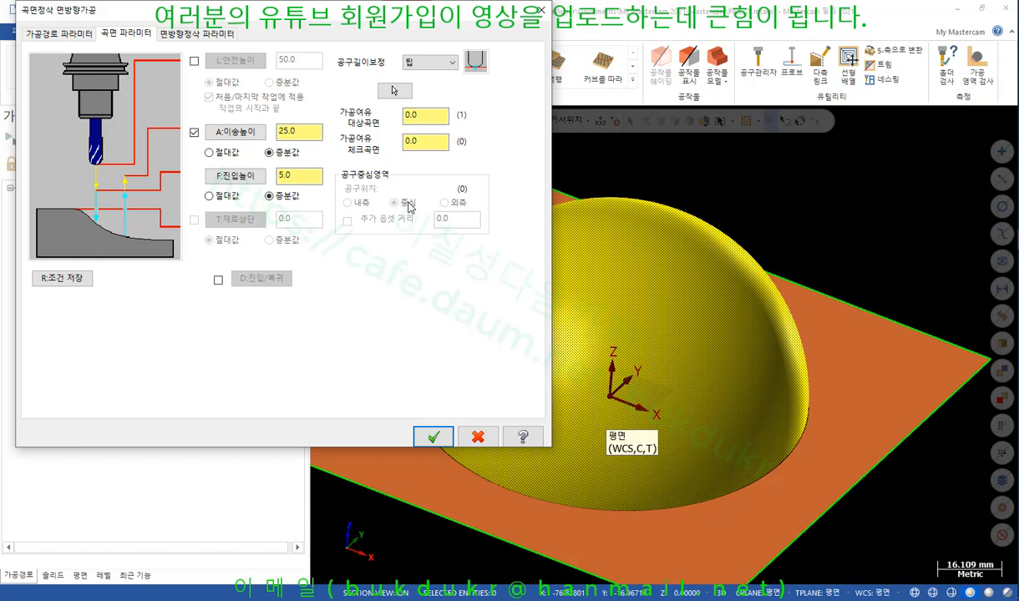
click(193, 33)
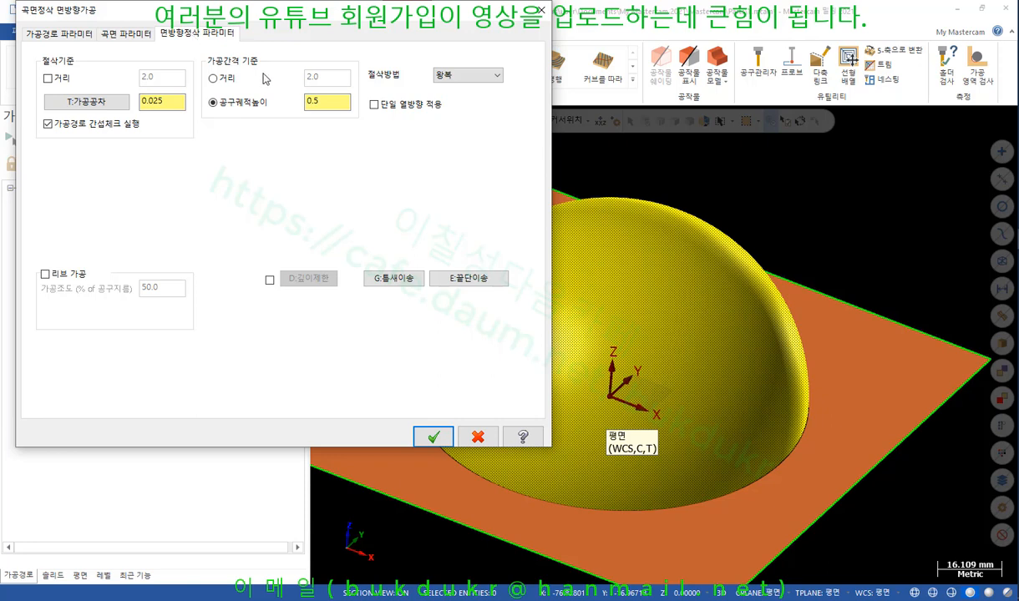
click(222, 81)
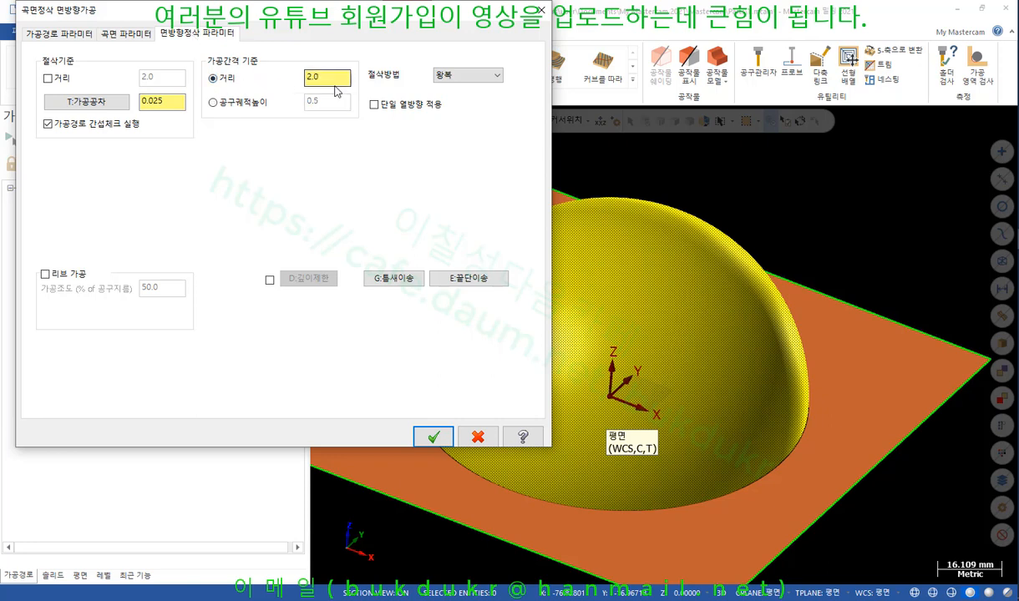
drag(334, 79, 262, 81)
Review the Flowline toolpath's gap settings and generate the toolpath on the hemisphere.
click(393, 278)
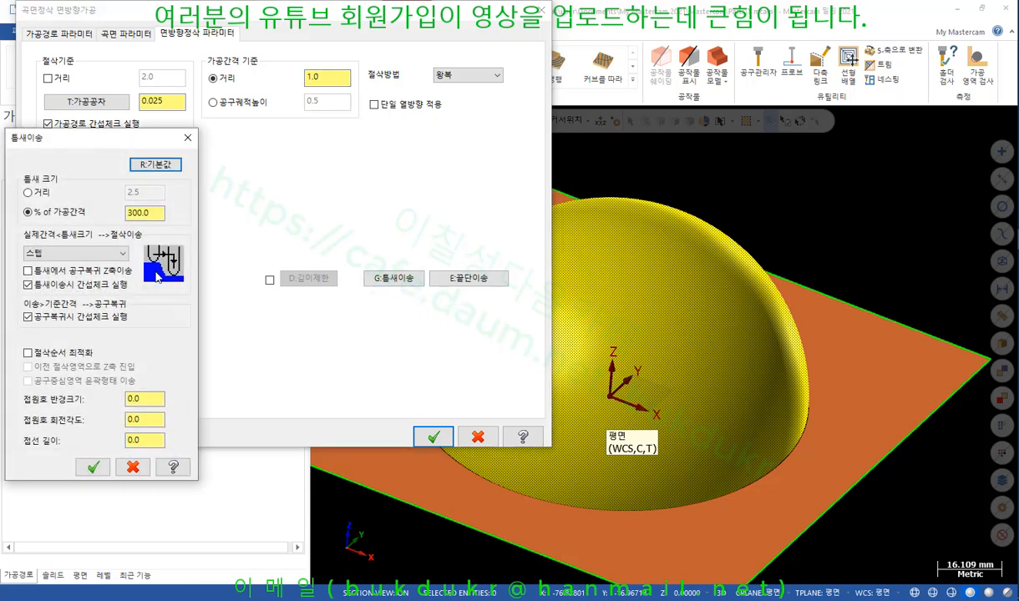
click(188, 137)
click(432, 436)
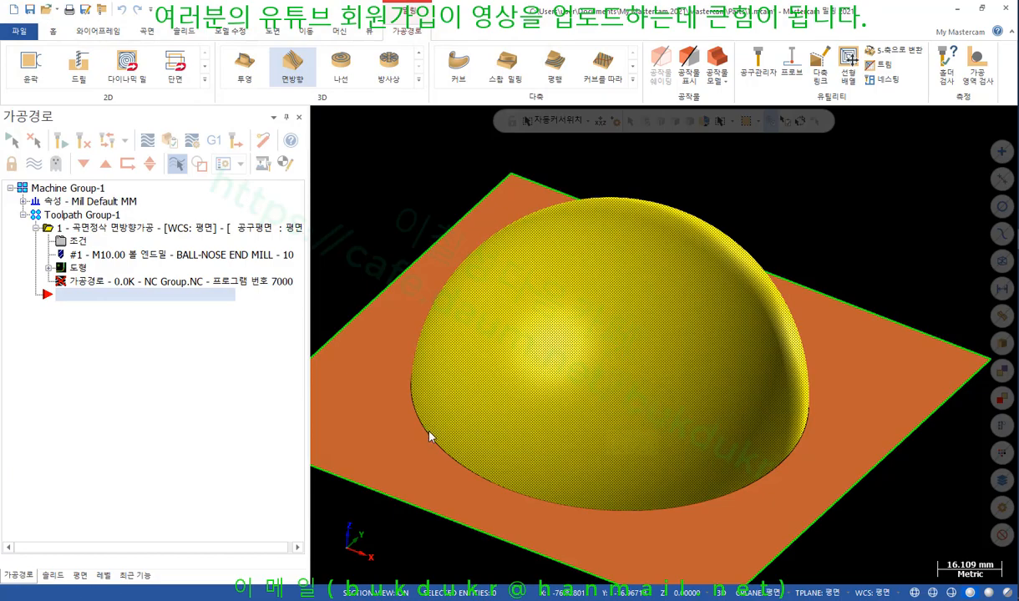
Turn off the end point display for the toolpath in the advanced toolpath display options.
scroll(627, 294, down, 2)
scroll(628, 295, up, 1)
middle_drag(627, 296, 537, 306)
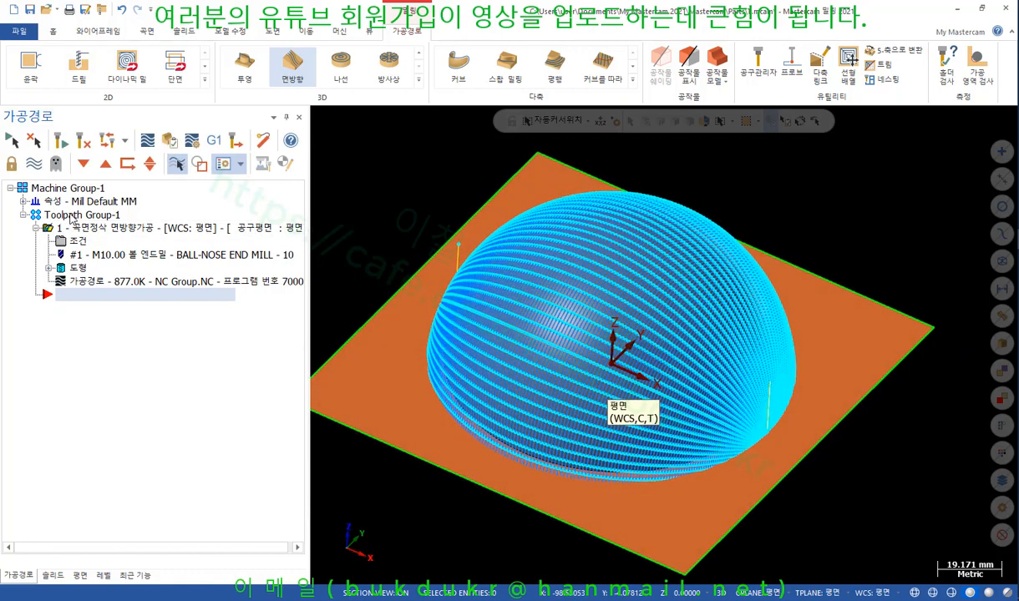
click(368, 32)
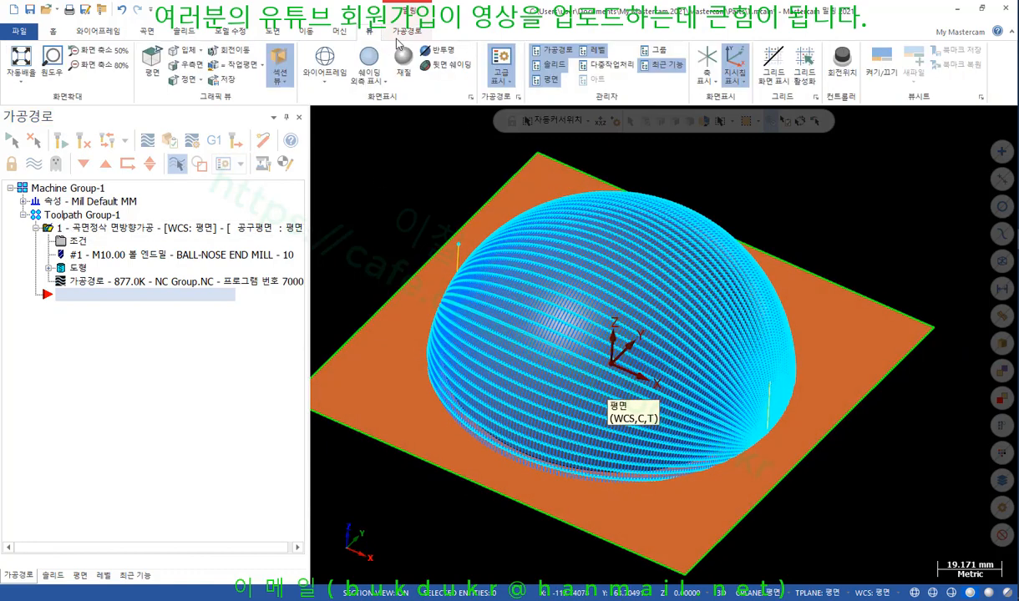
click(517, 97)
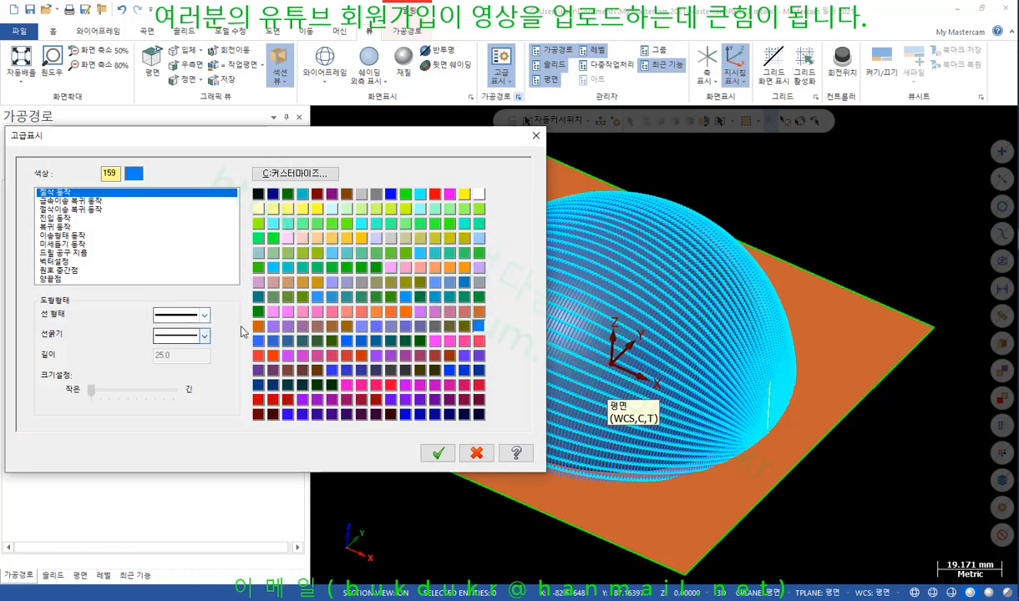
click(476, 453)
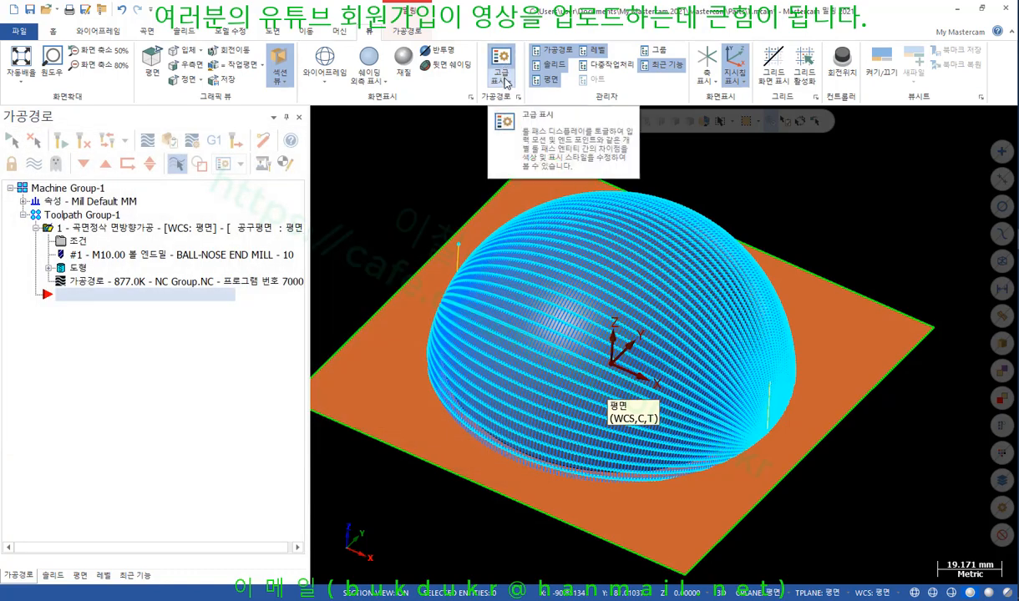
click(501, 75)
click(515, 243)
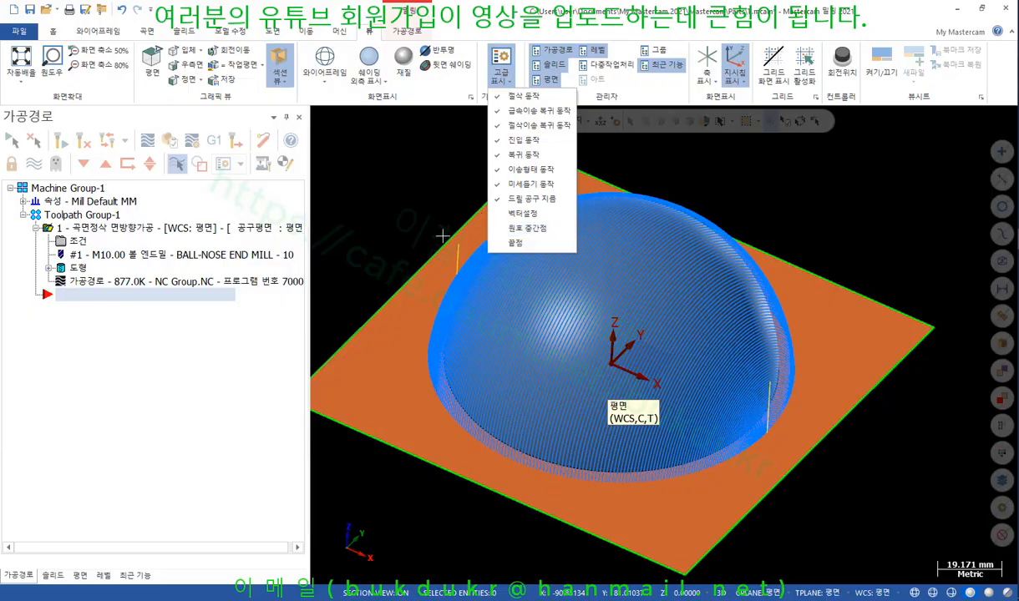
click(396, 182)
Set the Flowline toolpath's stepover distance to 5 and regenerate the toolpath.
scroll(528, 280, up, 3)
middle_drag(528, 280, 539, 468)
scroll(535, 507, up, 3)
scroll(559, 286, down, 2)
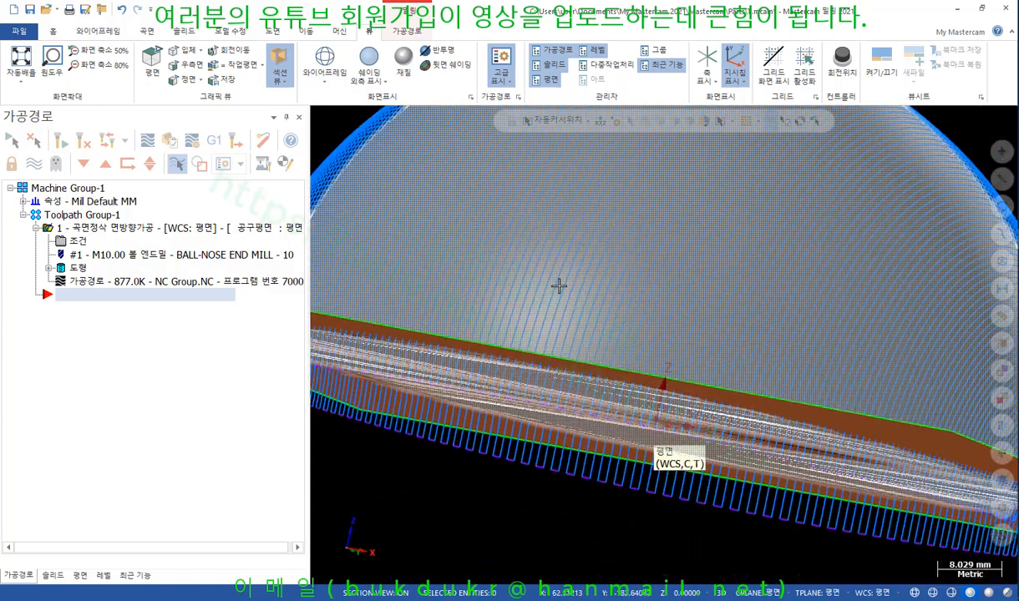
middle_drag(559, 287, 546, 299)
scroll(546, 299, down, 2)
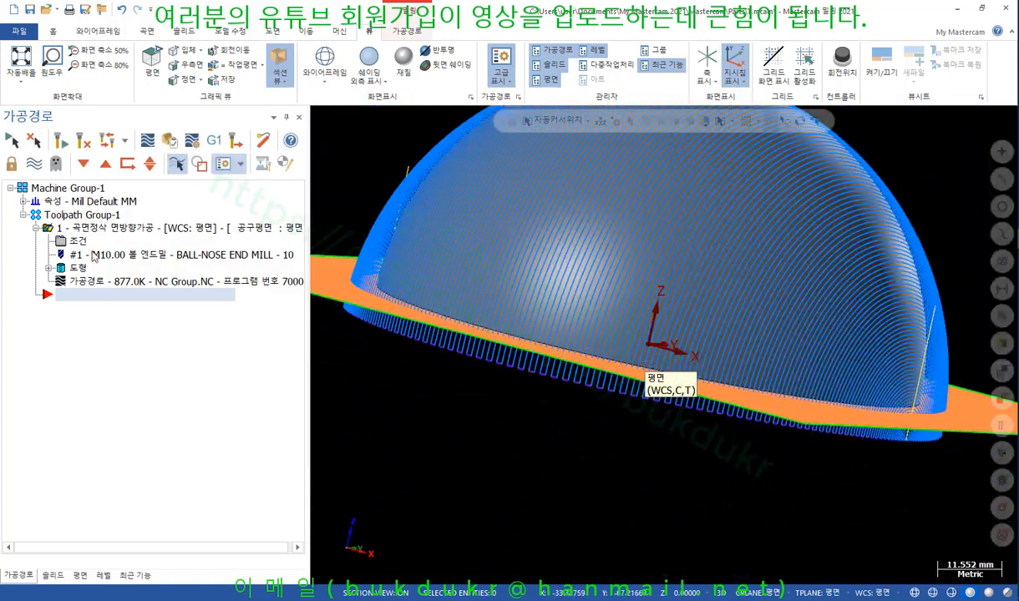
click(80, 242)
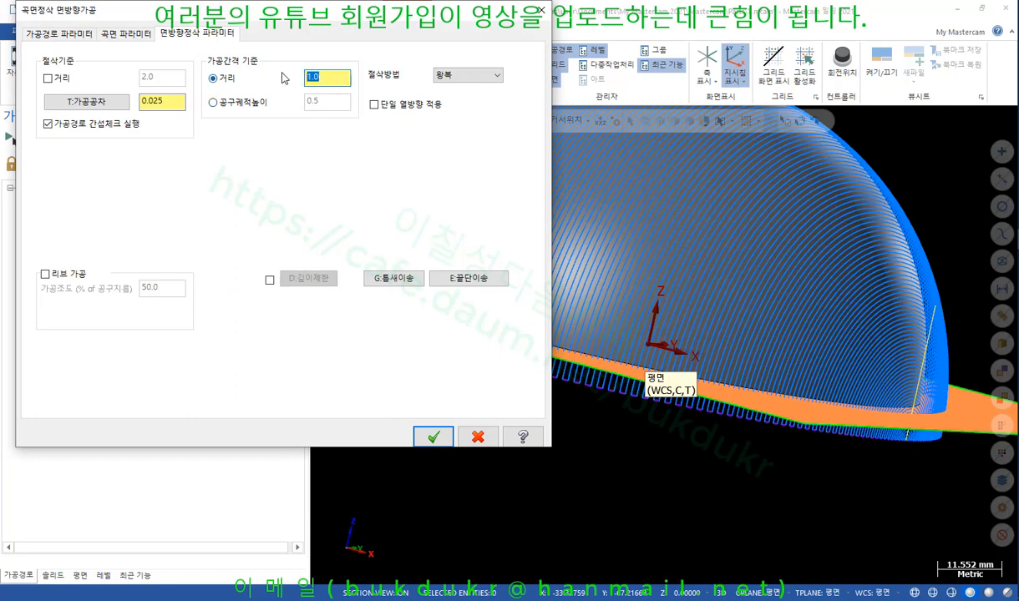
text(5)
click(433, 437)
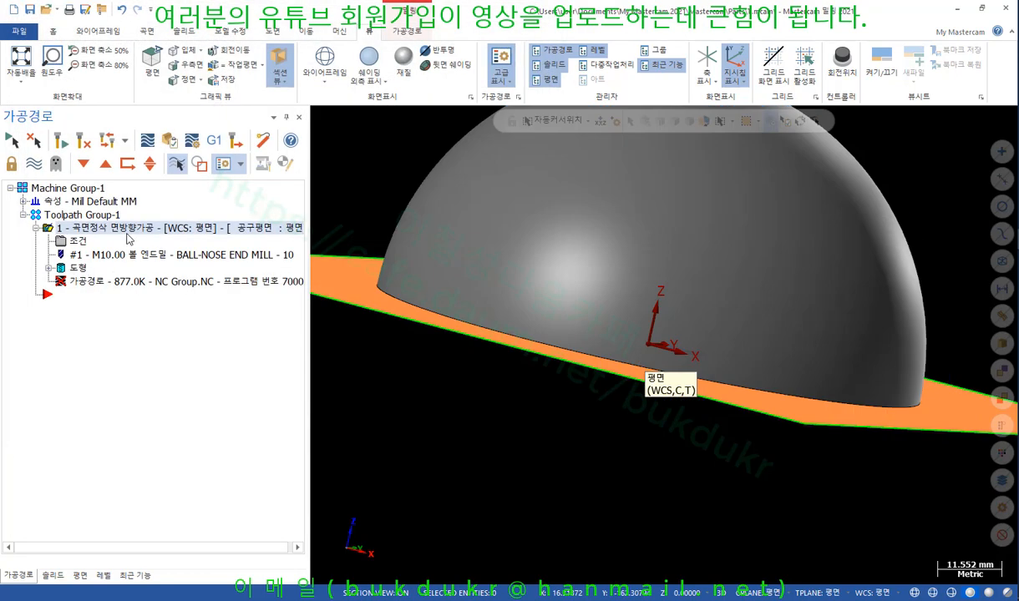
click(62, 142)
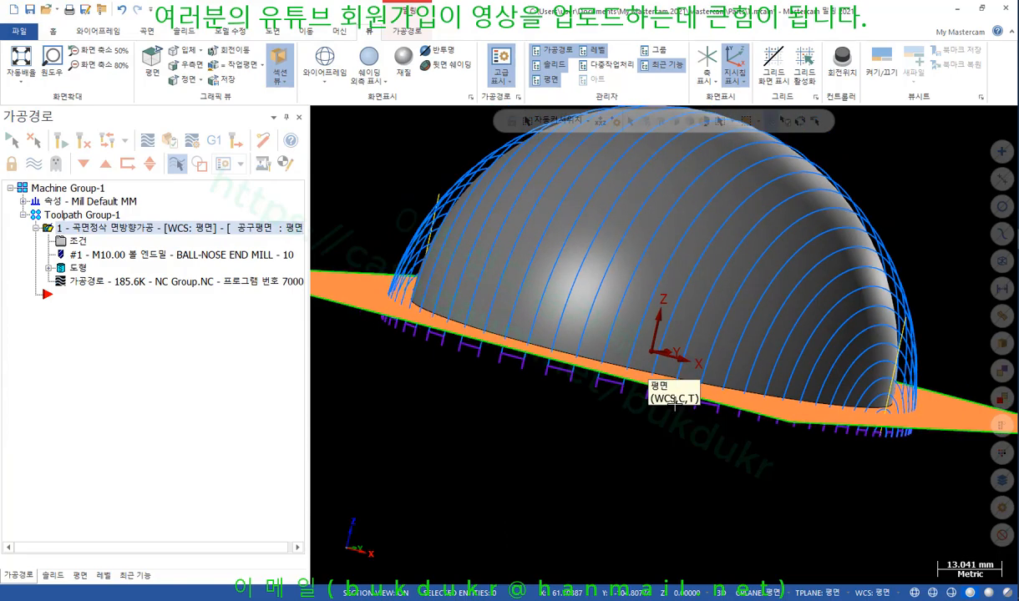
middle_drag(675, 404, 560, 376)
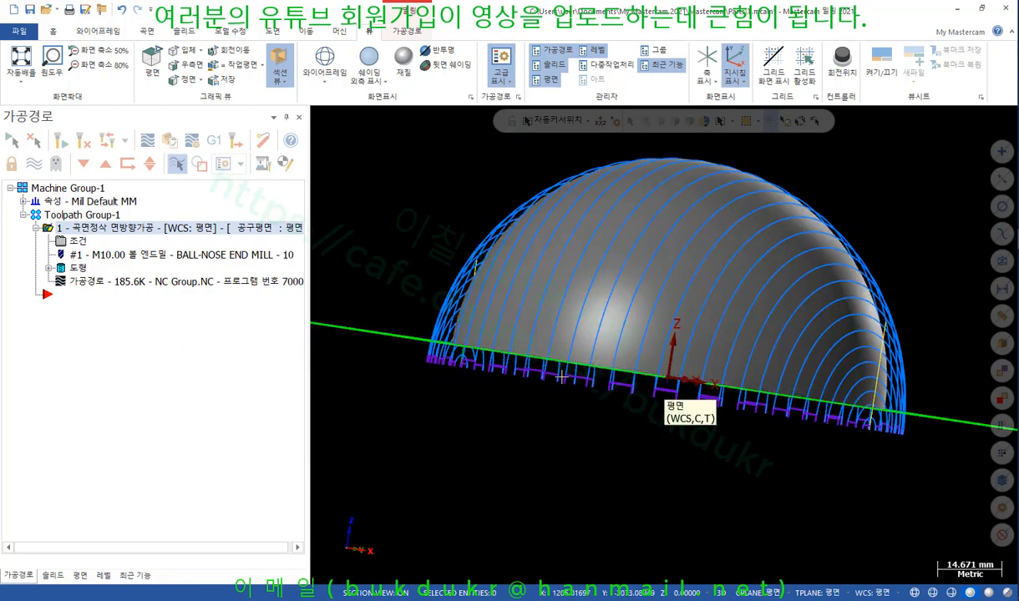
scroll(473, 220, down, 1)
mouse_move(473, 219)
middle_down()
mouse_move(430, 200)
mouse_move(391, 216)
mouse_move(496, 216)
middle_up()
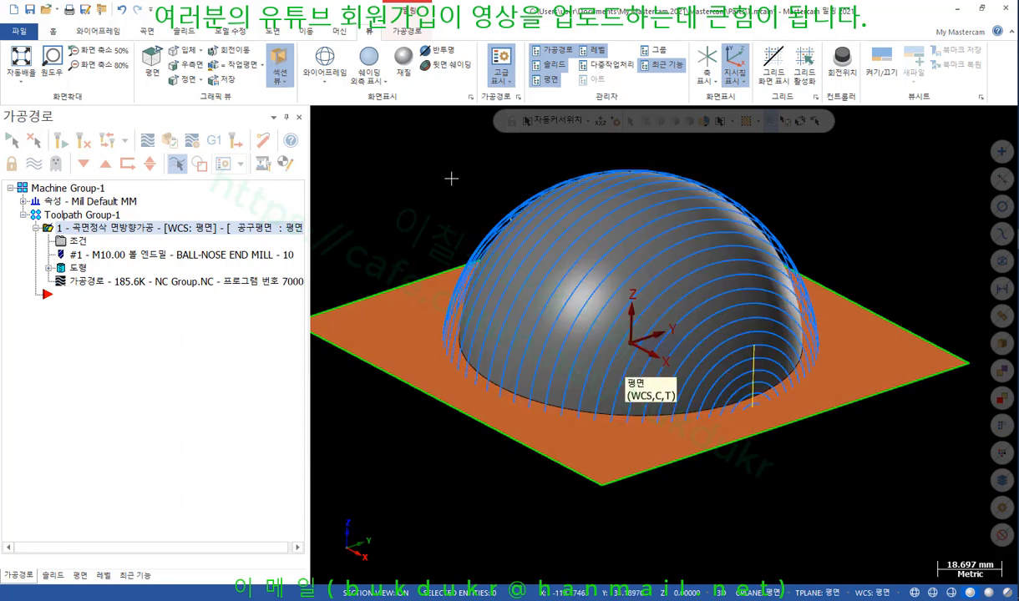
click(186, 31)
click(530, 65)
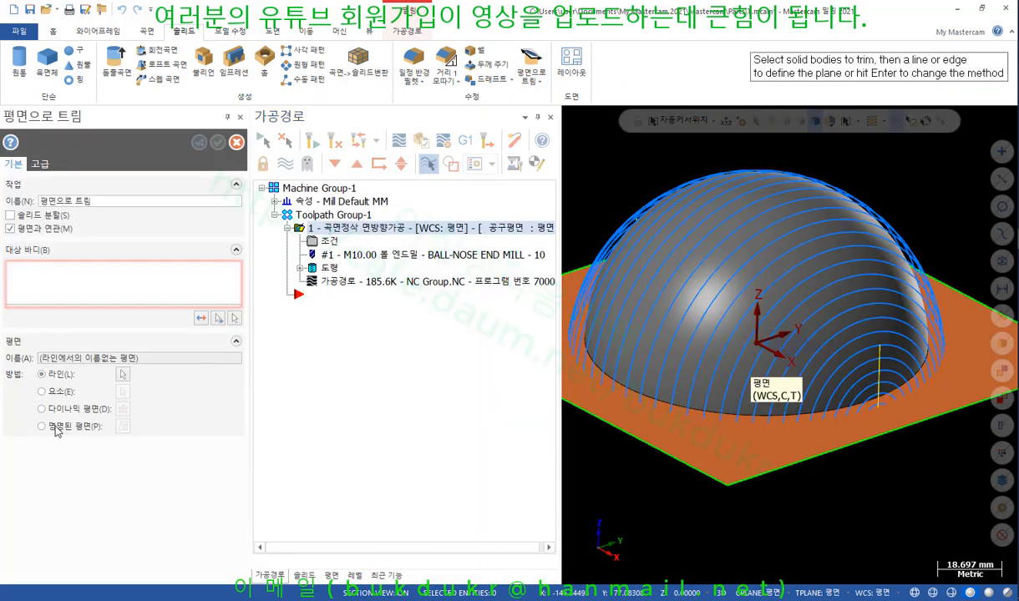
click(779, 249)
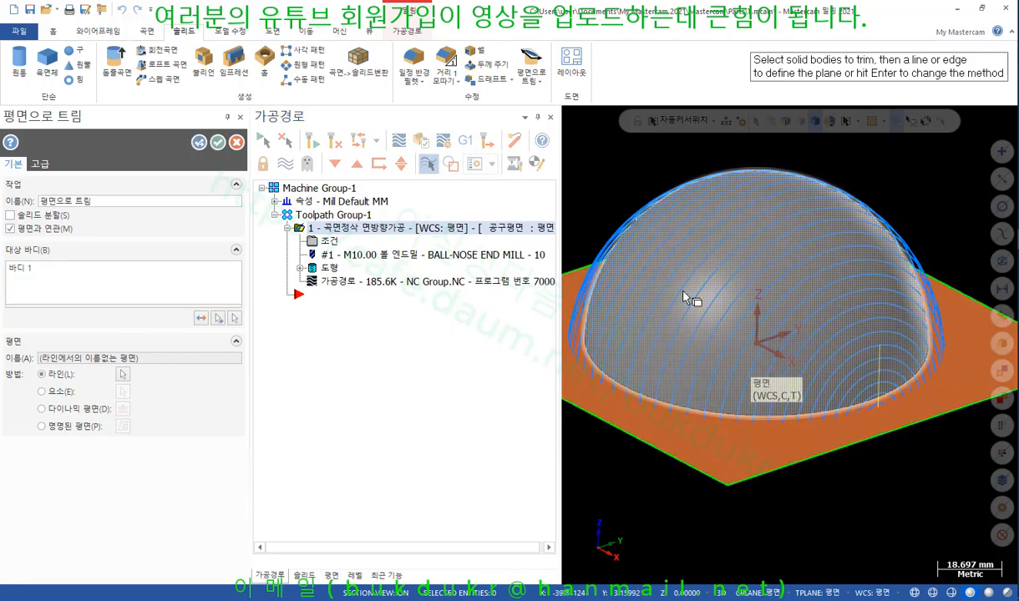
key(Return)
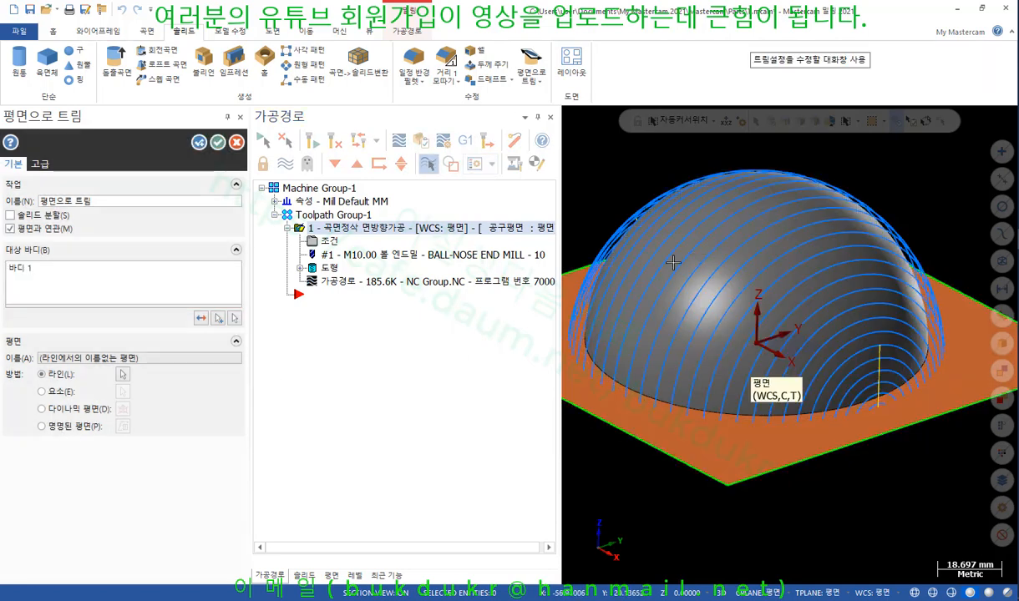
click(70, 428)
click(123, 426)
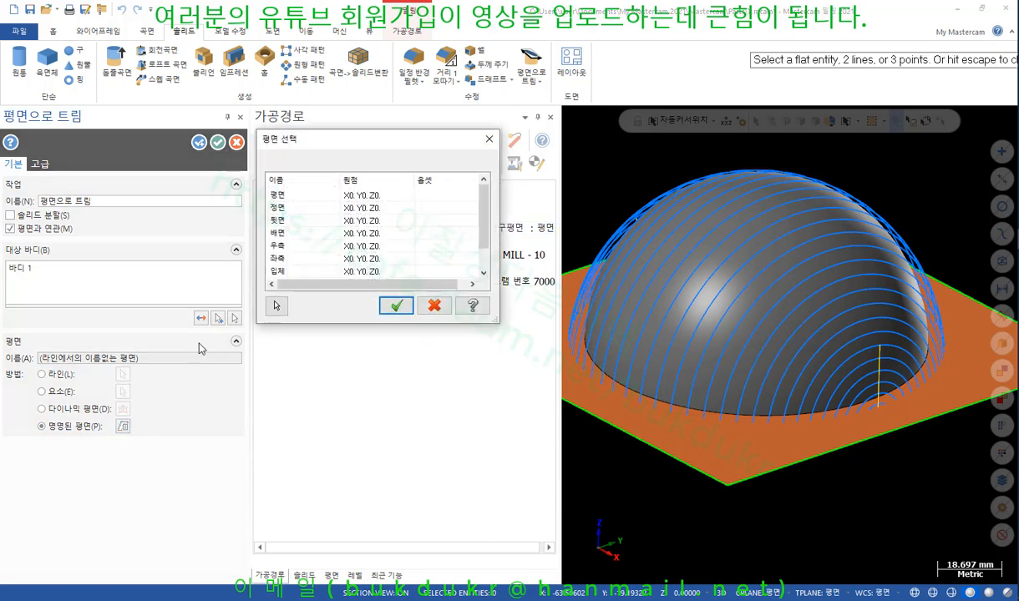
click(310, 196)
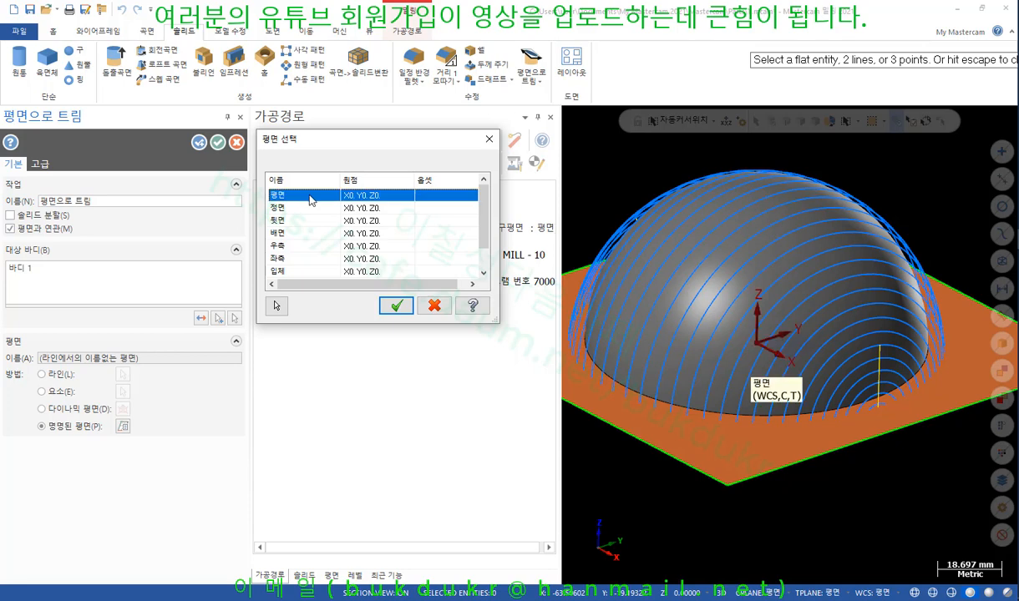
scroll(461, 224, down, 1)
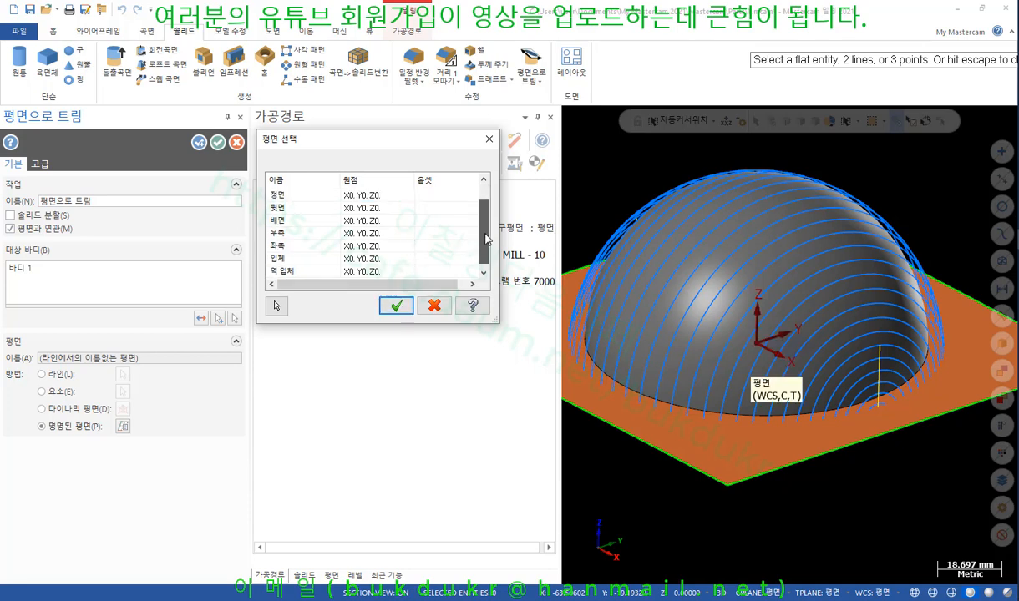
scroll(486, 268, up, 1)
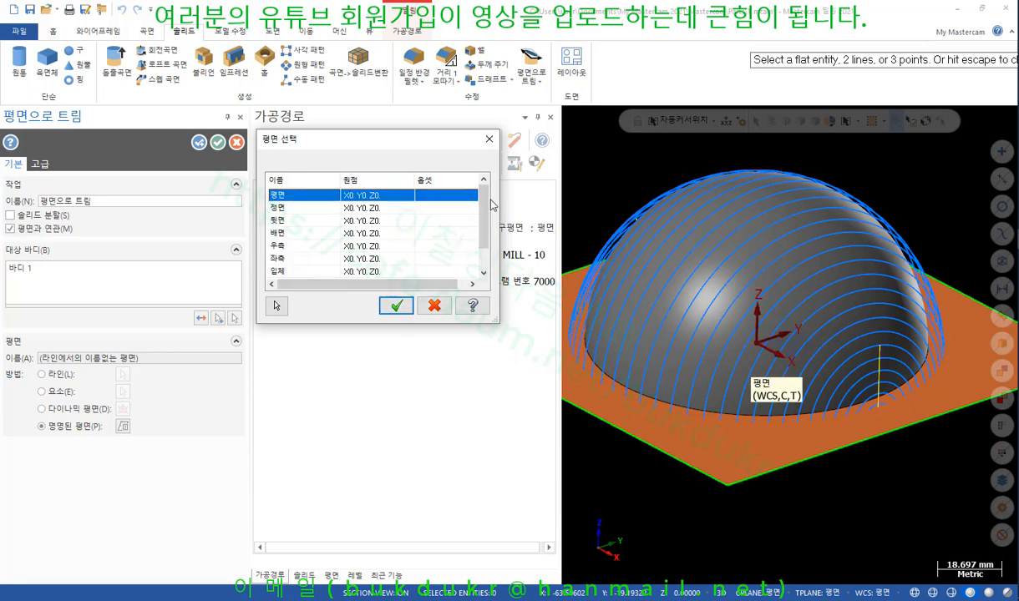
click(396, 306)
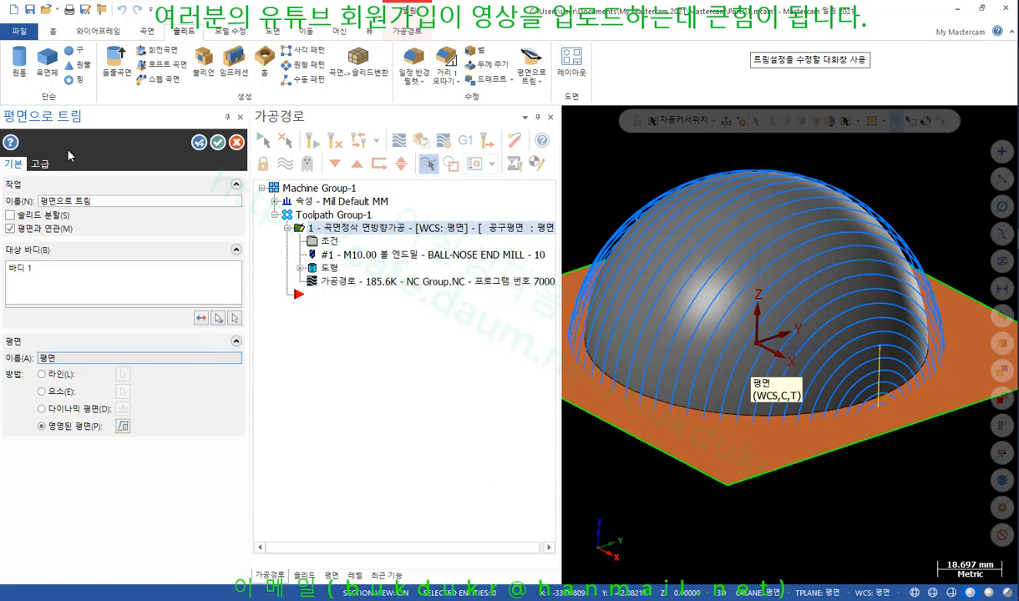
click(237, 143)
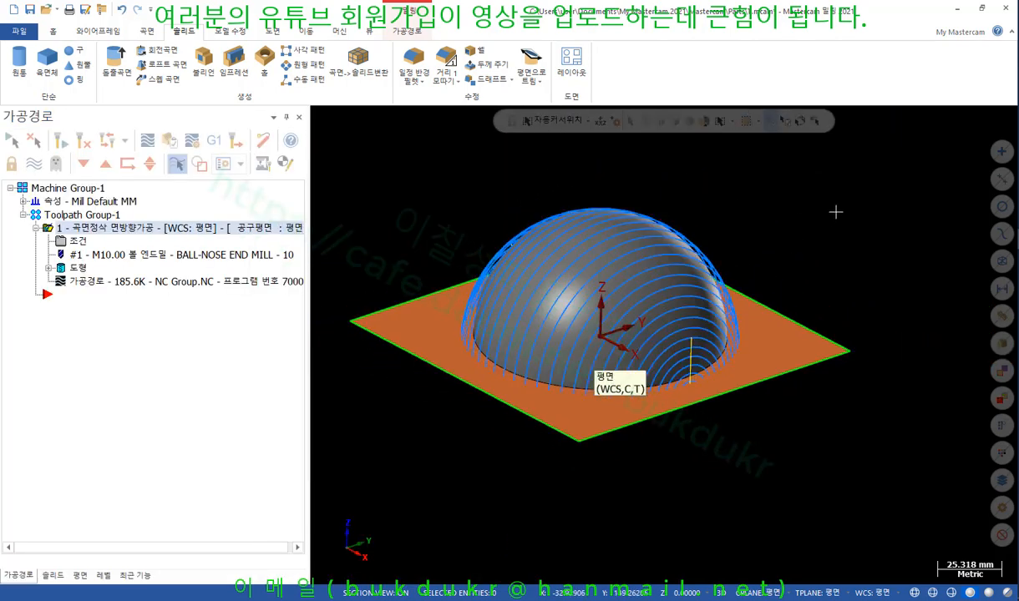
Move the flat square surface up about 27 mm along Z with the Dynamic transform.
click(763, 335)
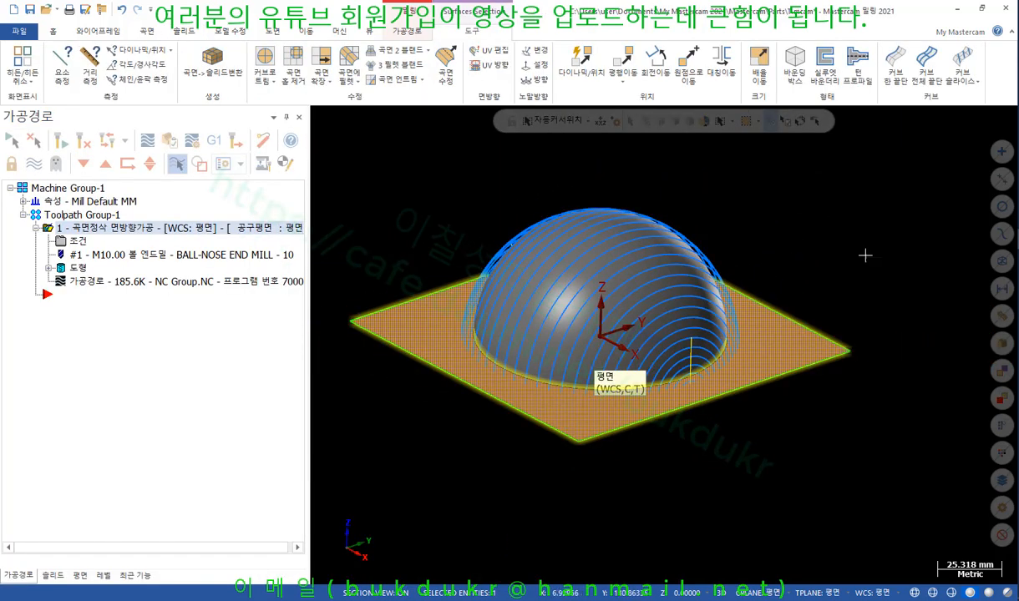
scroll(869, 240, down, 1)
scroll(869, 241, down, 1)
mouse_move(868, 241)
middle_down()
mouse_move(855, 223)
mouse_move(900, 220)
mouse_move(884, 237)
middle_up()
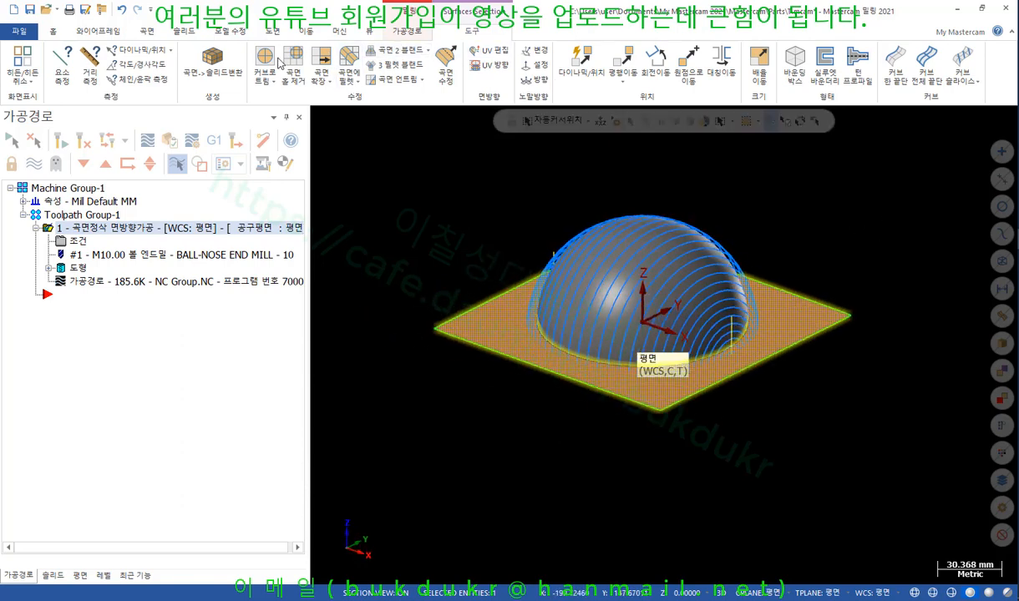
click(307, 33)
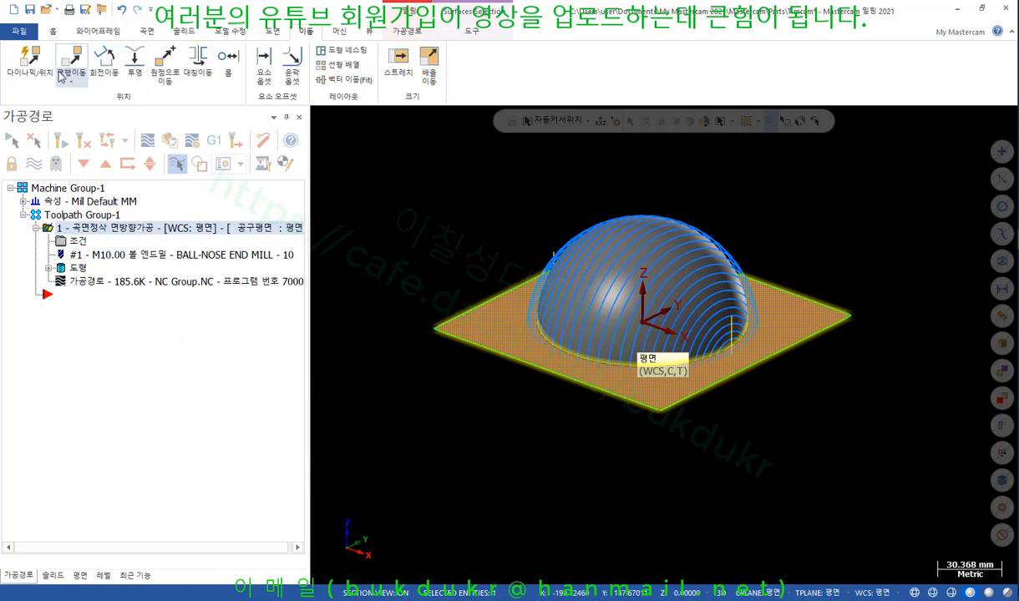
click(29, 62)
click(926, 248)
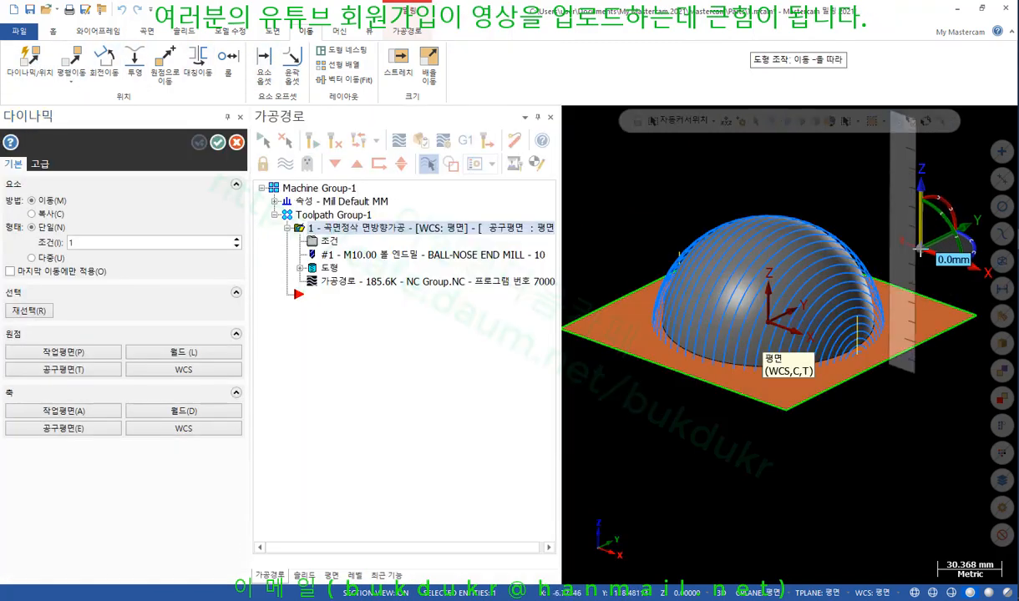
click(923, 237)
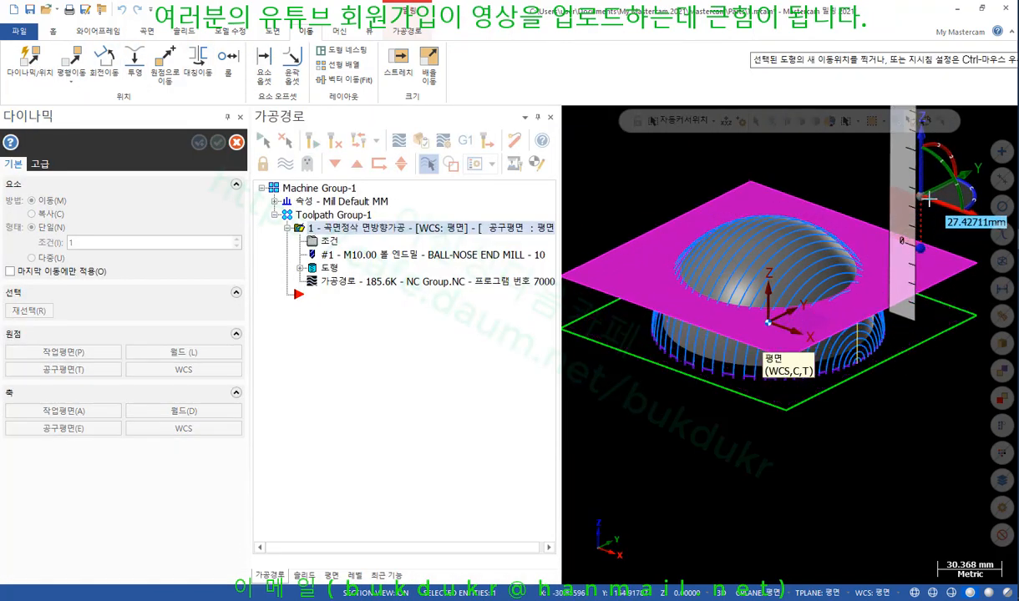
click(927, 201)
click(218, 142)
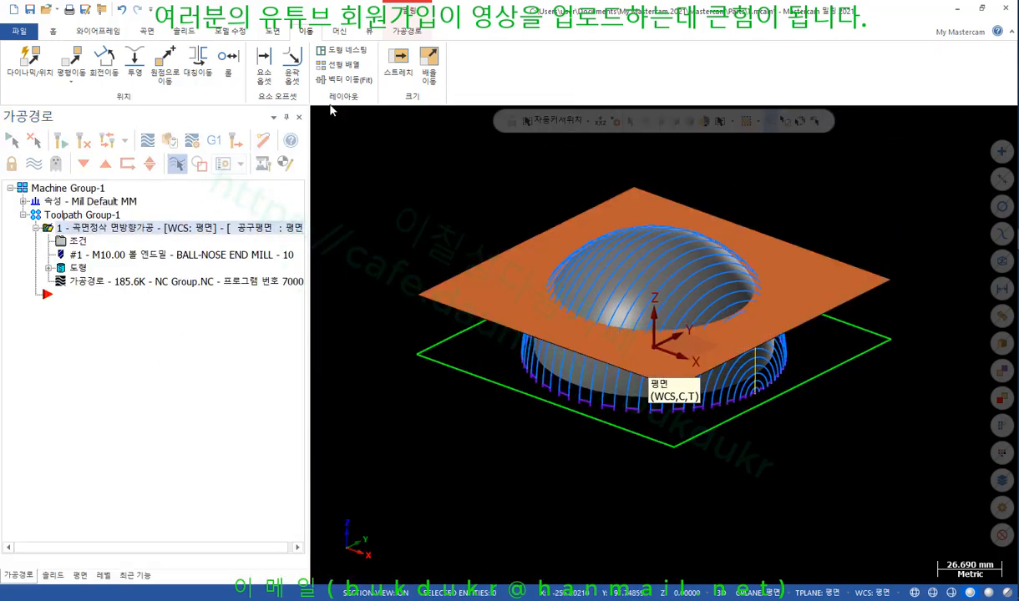
Trim the solid hemisphere with the raised flat surface using Trim to Surface/Sheet, keeping the upper dome.
click(185, 32)
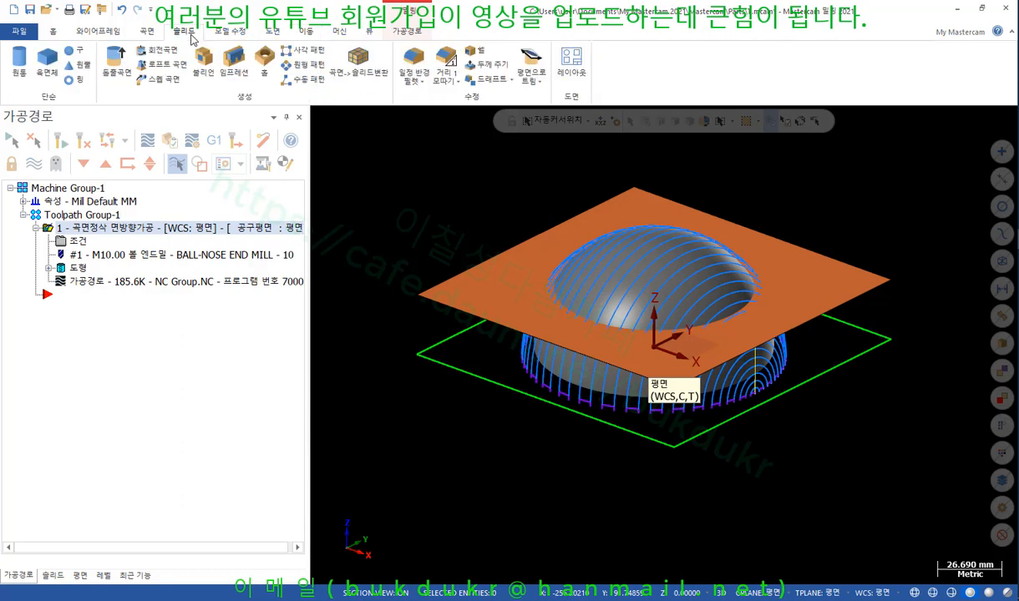
click(534, 82)
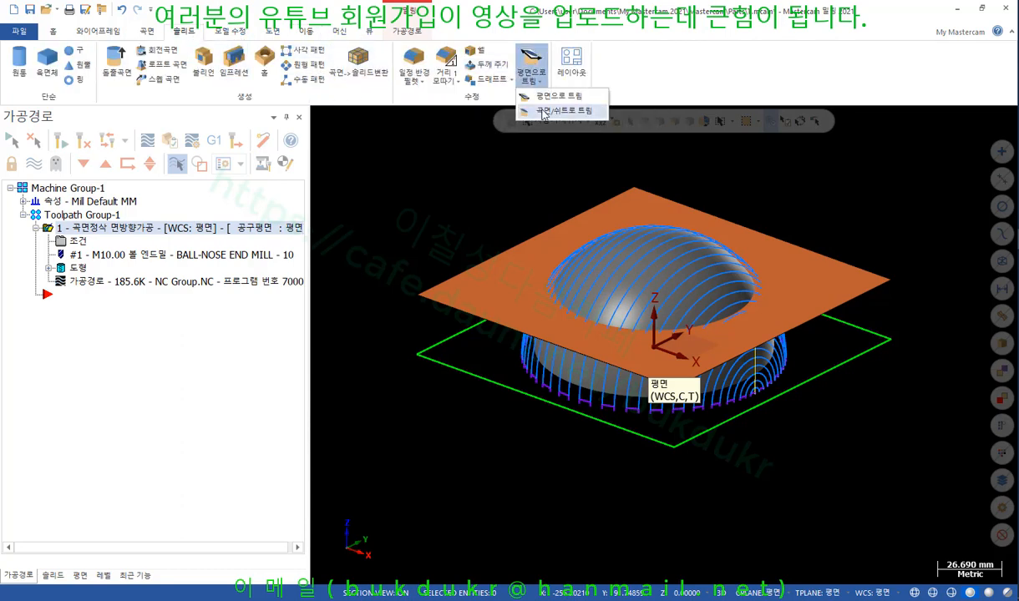
click(522, 110)
click(746, 280)
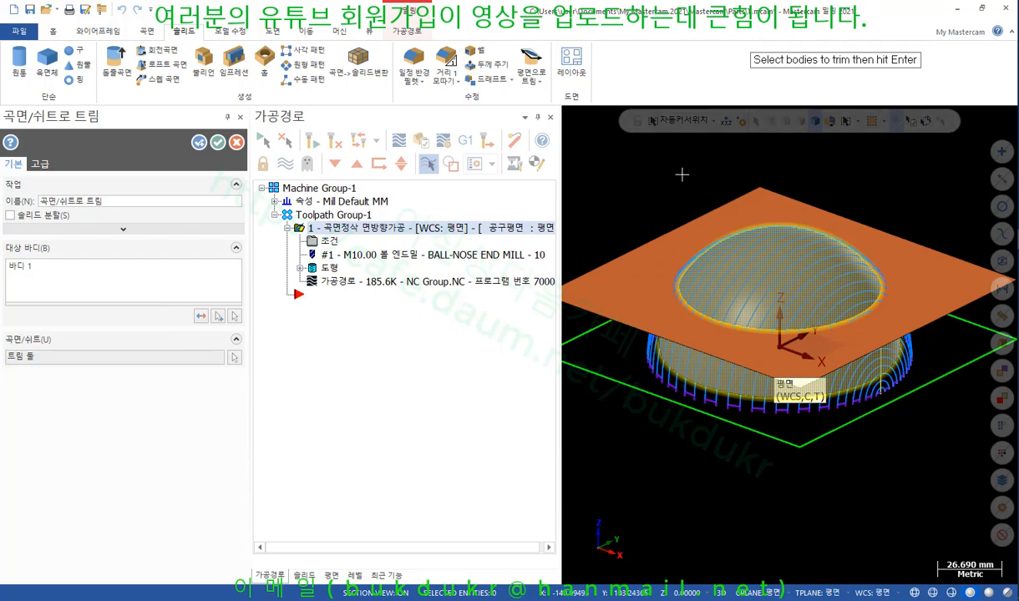
key(Return)
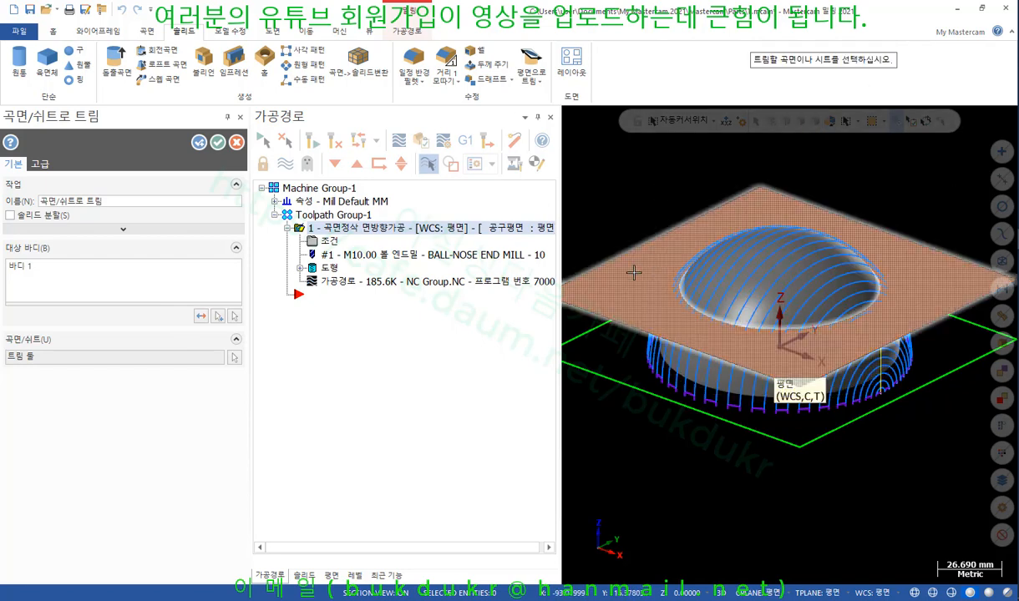
click(675, 228)
scroll(707, 240, up, 2)
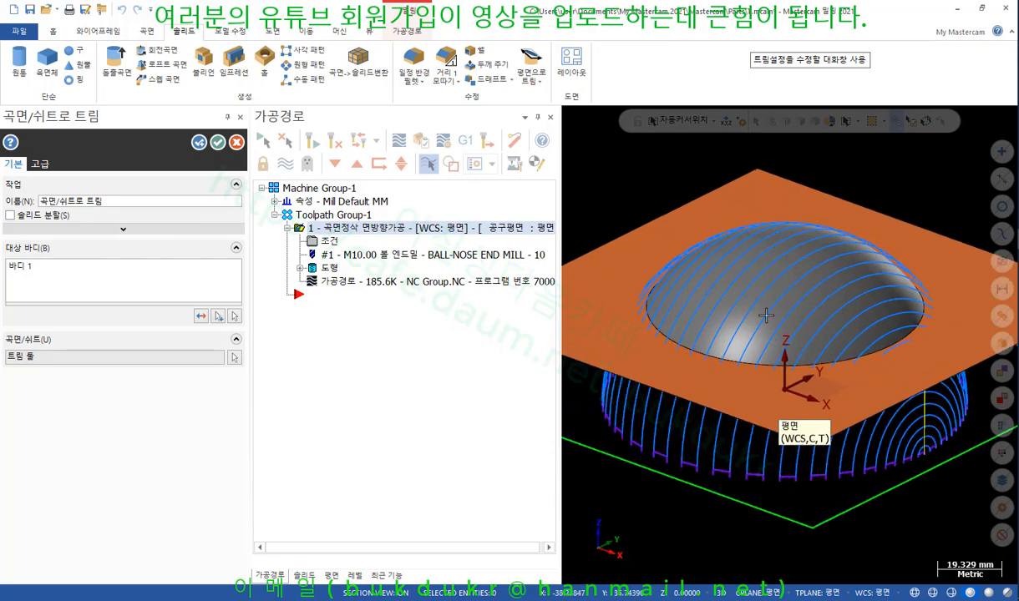
click(217, 142)
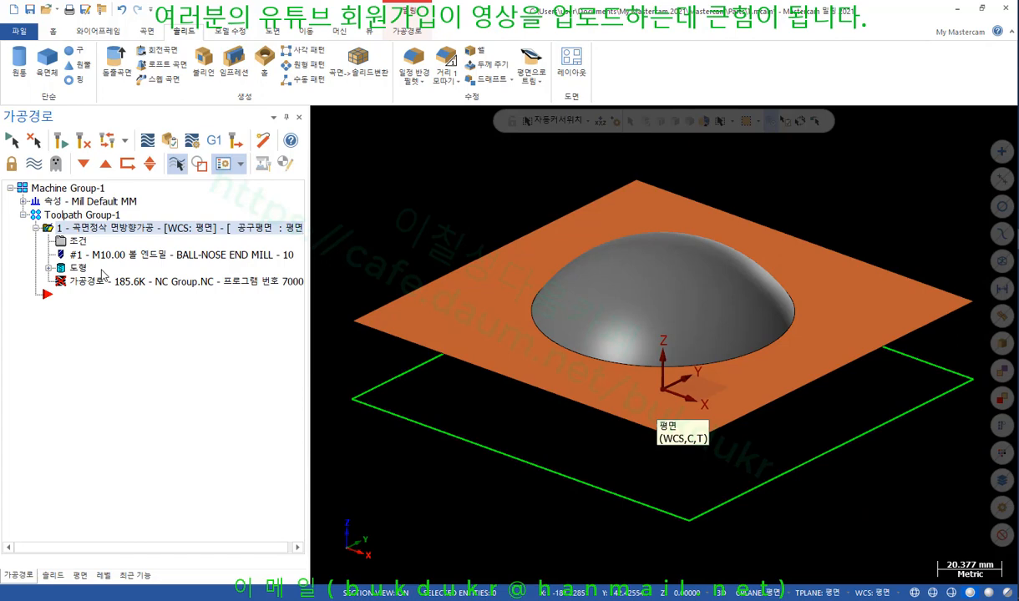
Regenerate the Flowline toolpath on the trimmed dome and switch off shading to inspect its passes and connecting moves.
click(60, 140)
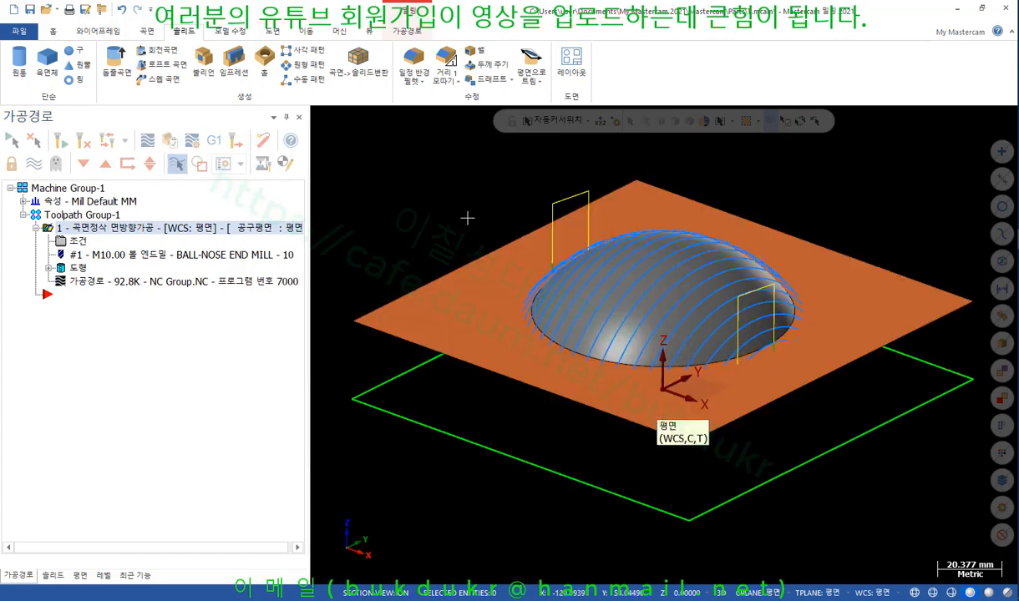
key(alt+s)
middle_drag(466, 224, 643, 298)
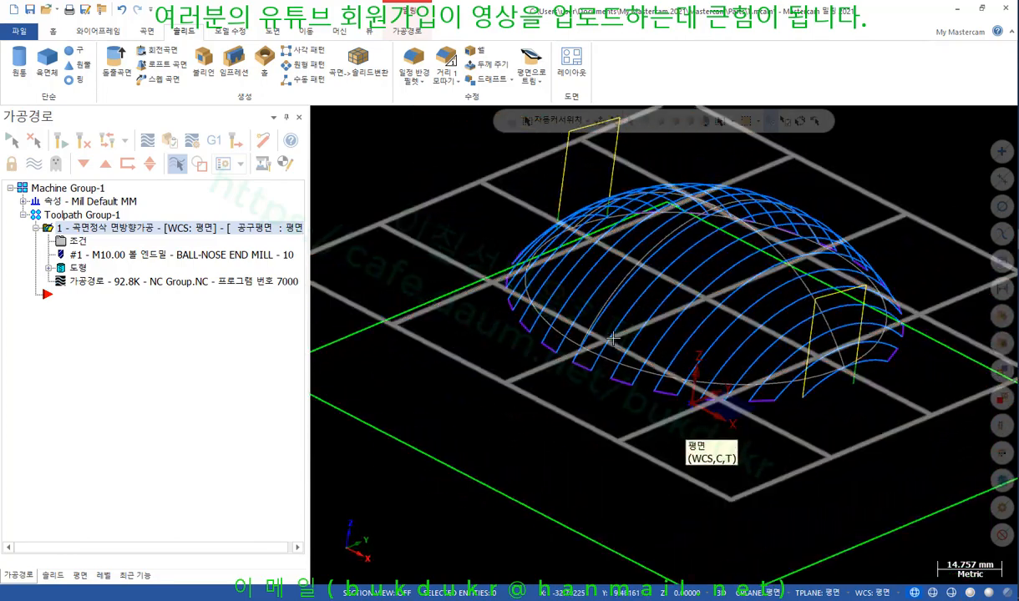
Examine the connecting moves along the dome's lower edge and open the gap settings of the Flowline toolpath.
scroll(571, 385, up, 3)
scroll(560, 382, down, 2)
scroll(561, 382, up, 2)
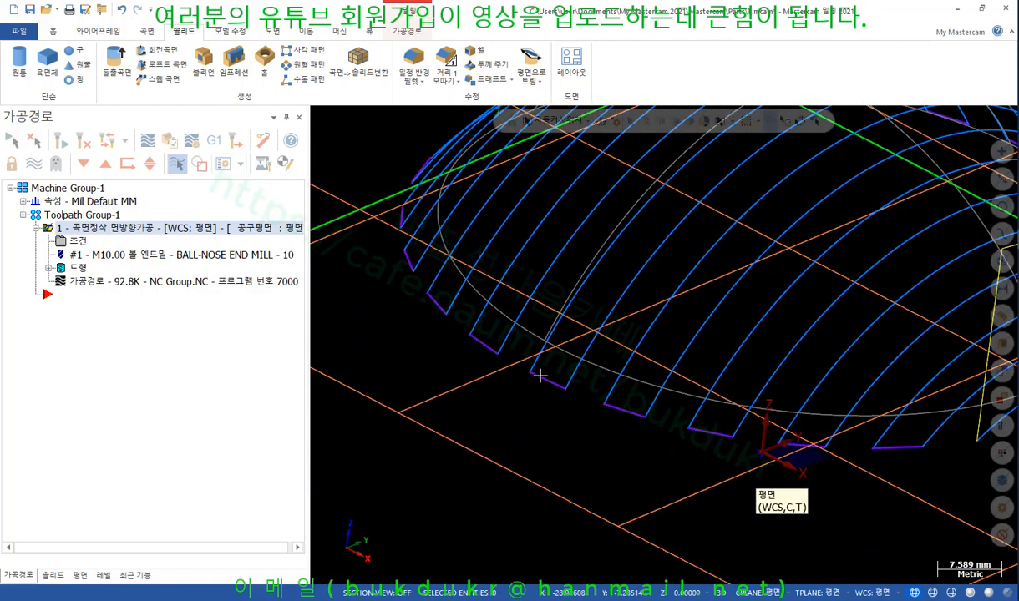
scroll(538, 376, down, 2)
middle_drag(605, 342, 664, 333)
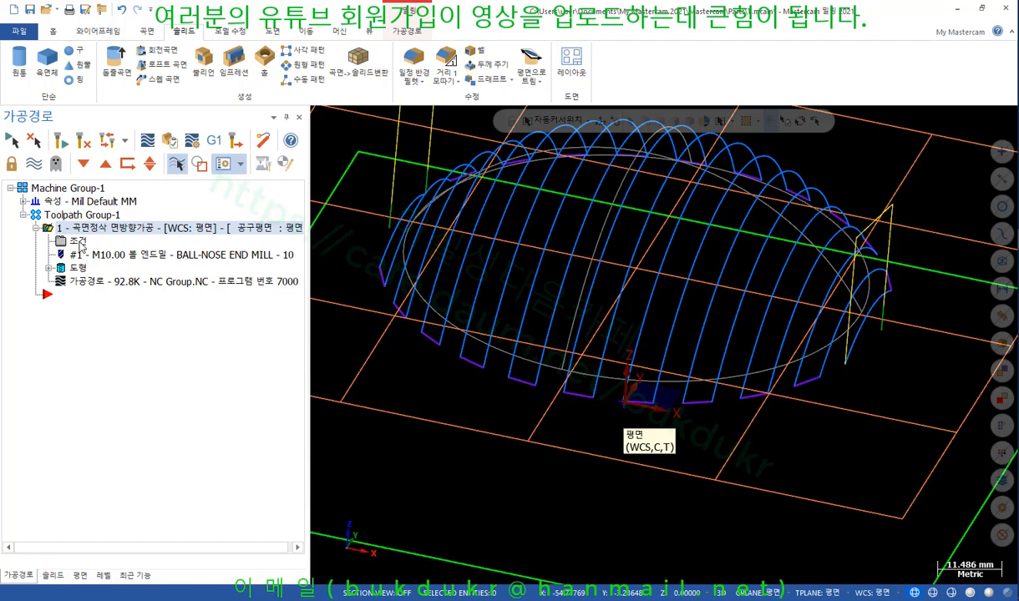
click(79, 242)
click(398, 284)
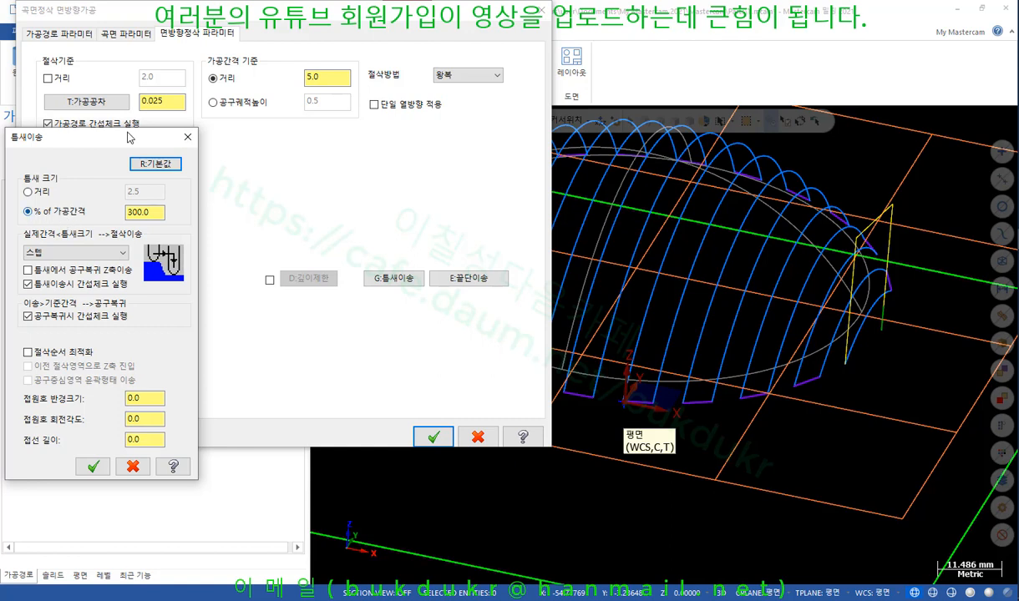
drag(122, 136, 192, 183)
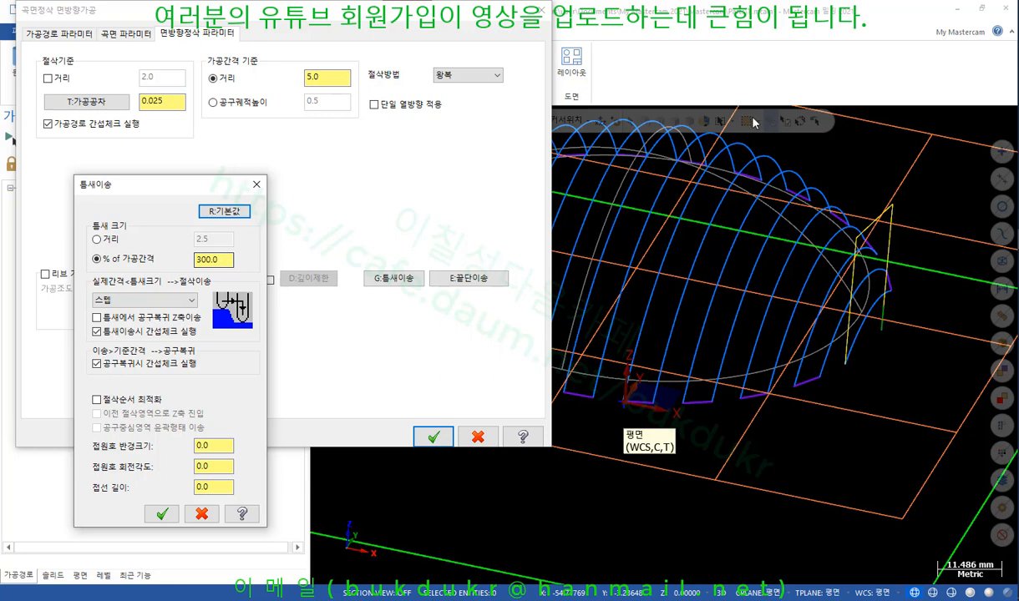
With the screen pen, underline the 300% gap size, circle the stepover distance and write 5 × 3 = 15 beside them.
click(939, 2)
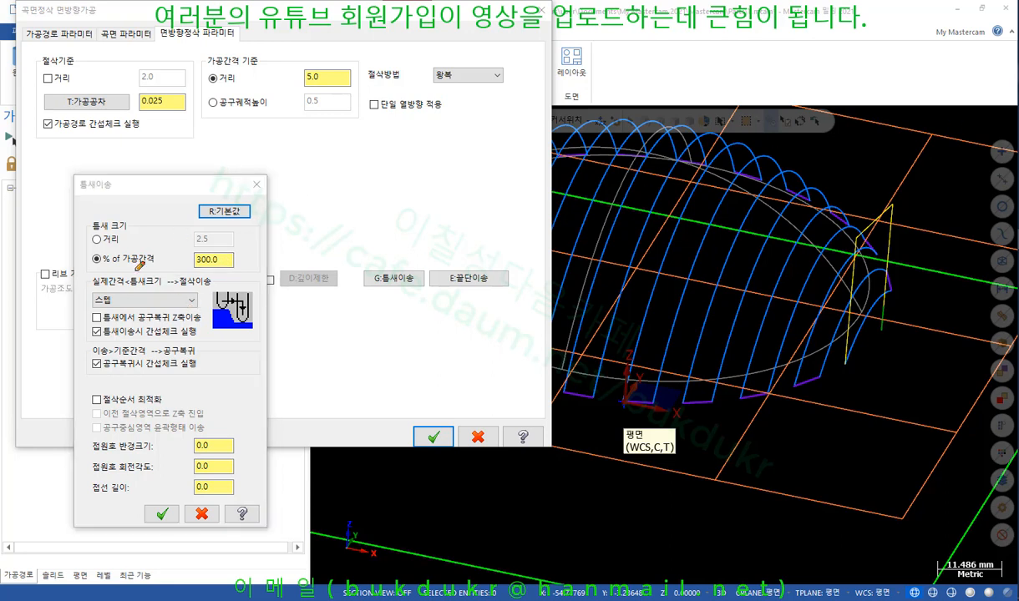
drag(103, 269, 231, 266)
mouse_move(302, 89)
mouse_down()
mouse_move(266, 65)
mouse_move(343, 84)
mouse_move(322, 82)
mouse_up()
mouse_move(258, 228)
mouse_down()
mouse_move(248, 267)
mouse_move(269, 225)
mouse_move(269, 269)
mouse_move(301, 288)
mouse_move(317, 292)
mouse_move(380, 267)
mouse_move(388, 283)
mouse_up()
drag(406, 250, 405, 317)
mouse_move(451, 250)
mouse_down()
mouse_move(431, 315)
mouse_move(493, 331)
mouse_up()
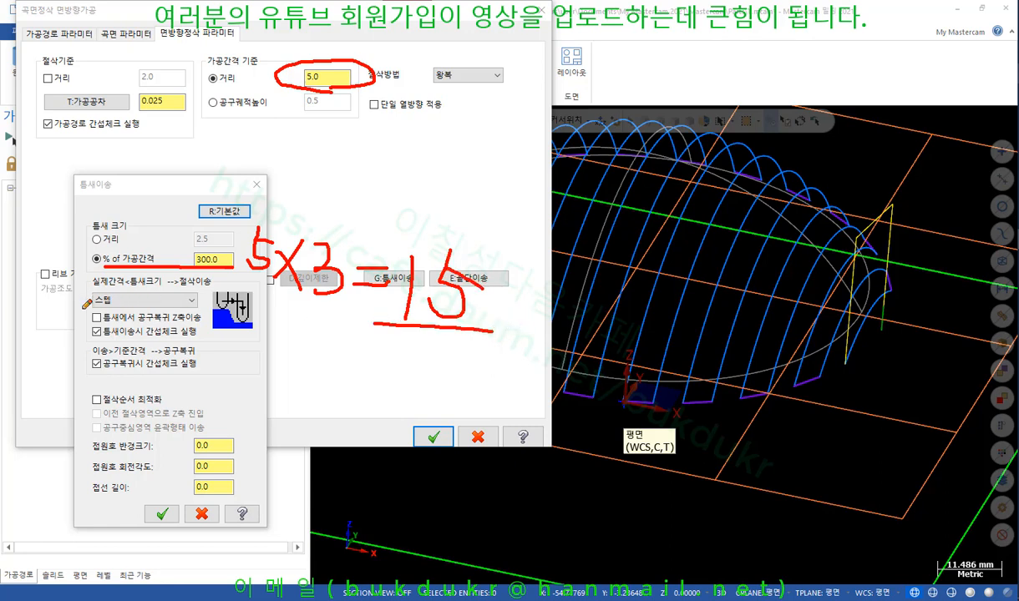
Illustrate the Step motion option with a stair-shaped pen sketch, mark one connecting move's width on the toolpath, and clear the pen marks.
drag(83, 308, 124, 309)
mouse_move(389, 190)
mouse_down()
mouse_move(527, 104)
mouse_move(614, 70)
mouse_move(731, 74)
mouse_up()
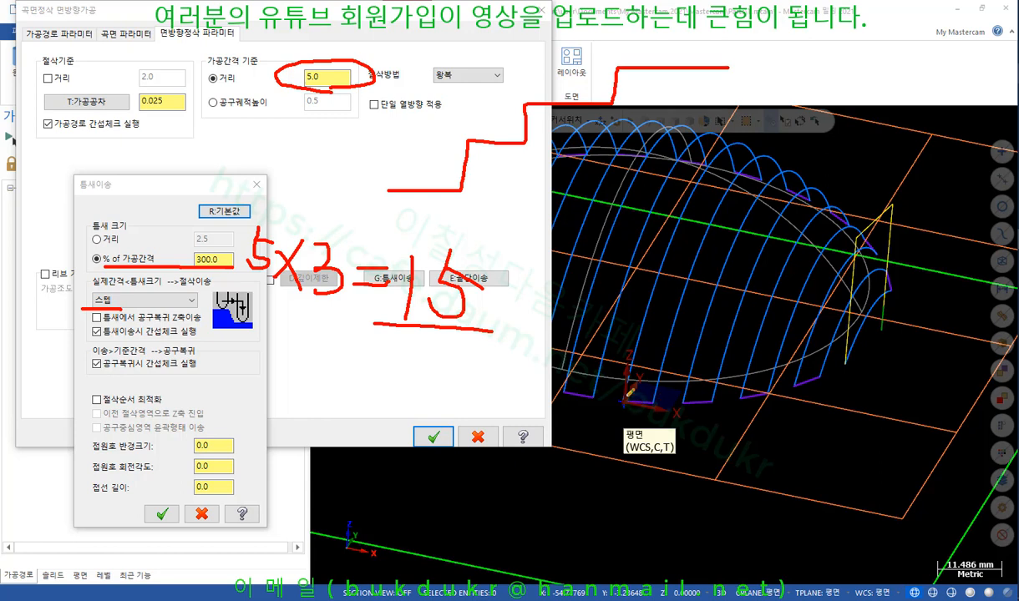
mouse_move(628, 391)
mouse_down()
mouse_move(612, 416)
mouse_move(656, 415)
mouse_up()
drag(627, 392, 659, 397)
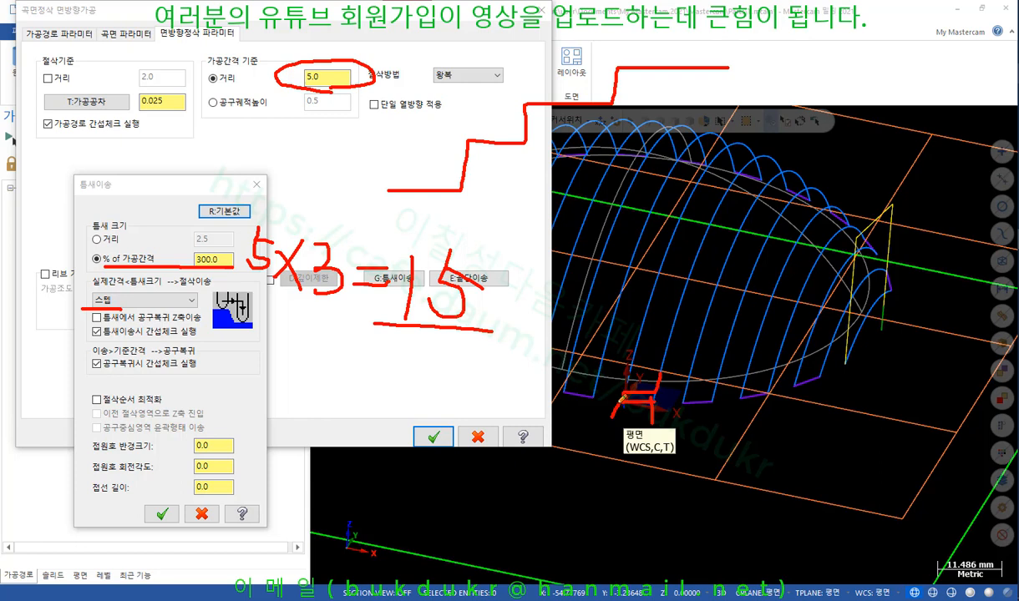
right_click(767, 399)
click(806, 542)
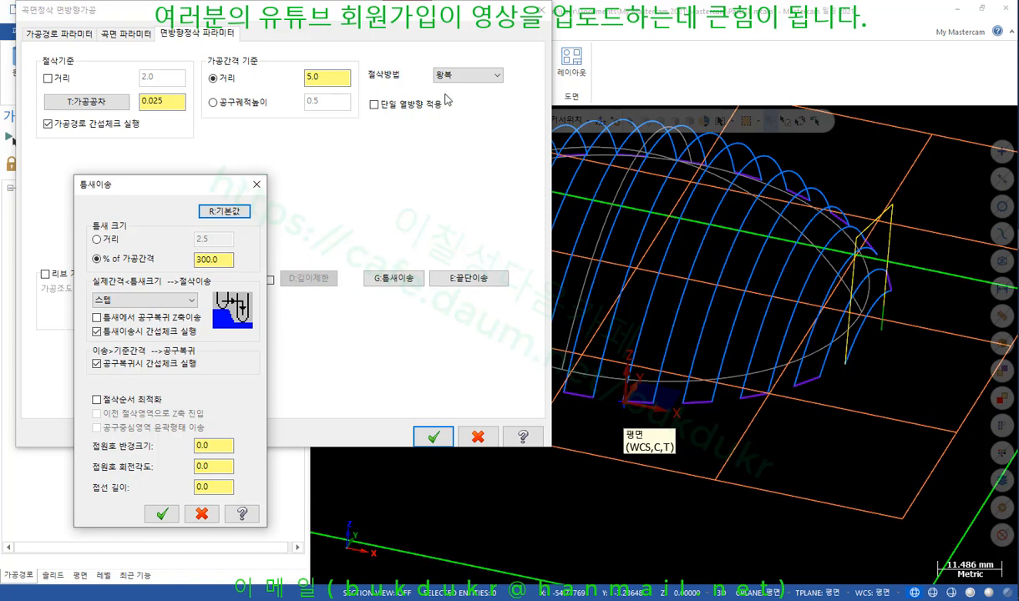
Set the gap size to 50% of the stepover in the gap settings.
drag(223, 259, 178, 265)
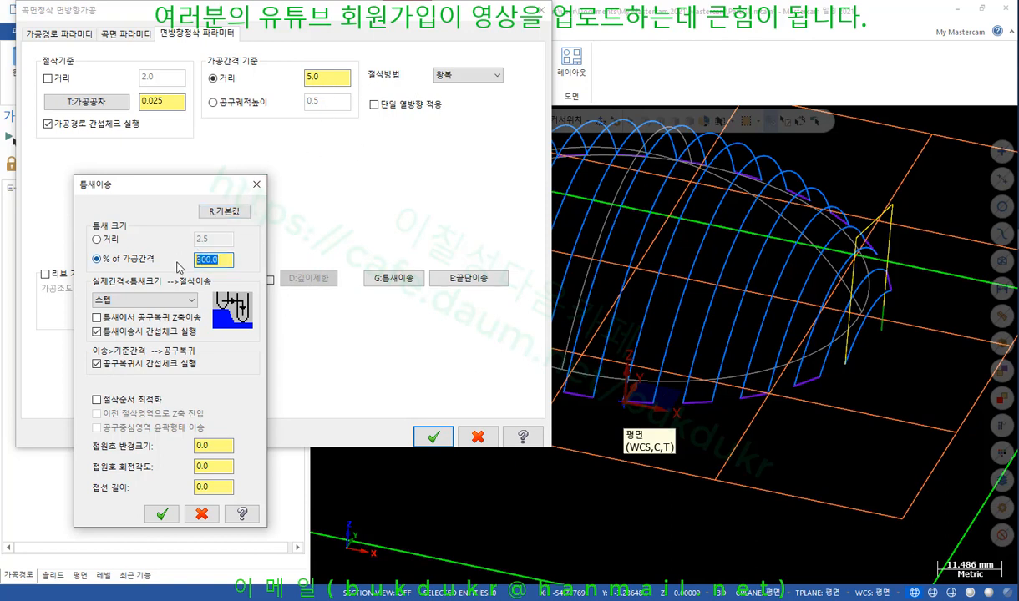
text(50)
drag(223, 260, 180, 266)
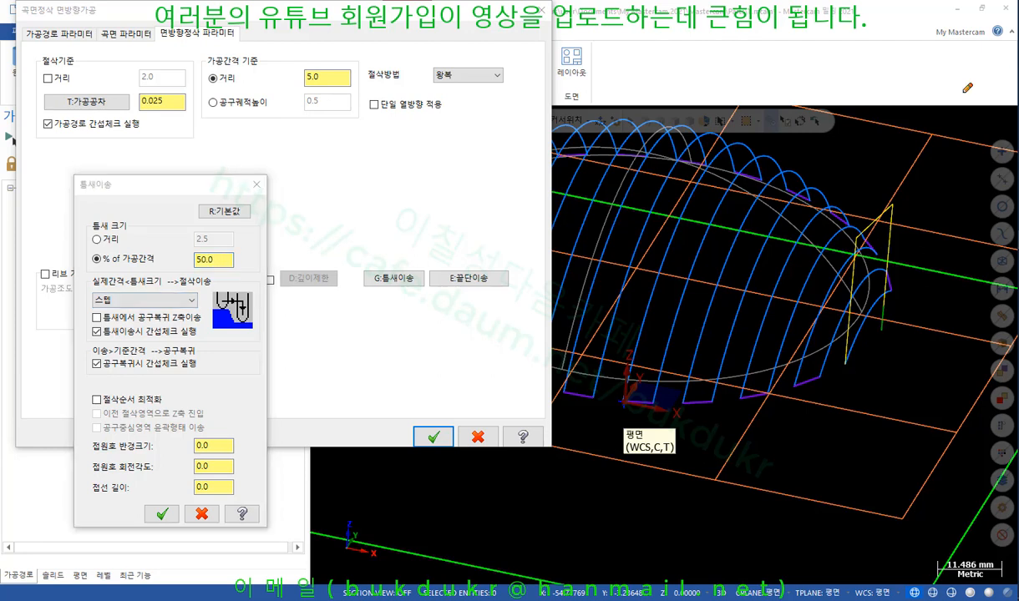
With the screen pen, highlight the gap size and the retract condition, and mark the width of one connecting move on the toolpath.
drag(87, 269, 256, 268)
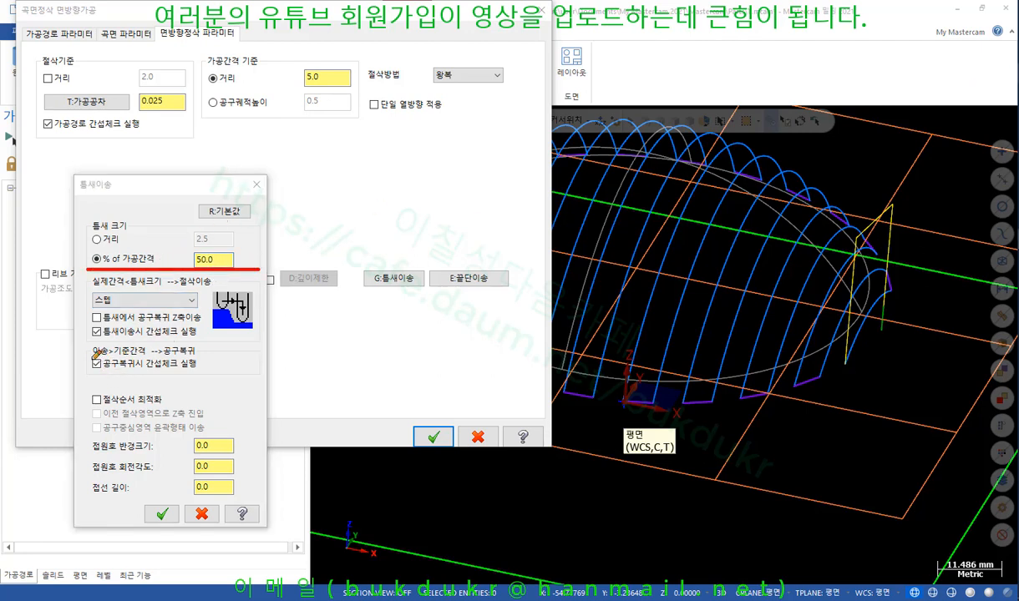
mouse_move(87, 357)
mouse_down()
mouse_move(192, 357)
mouse_move(142, 343)
mouse_move(87, 351)
mouse_move(109, 350)
mouse_up()
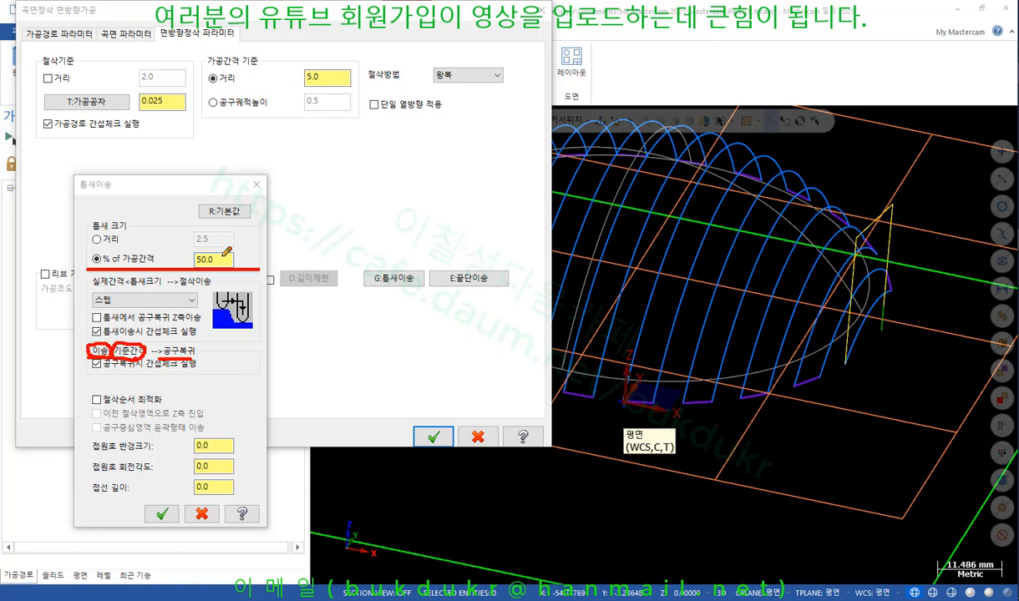
mouse_move(222, 264)
mouse_down()
mouse_move(182, 253)
mouse_move(233, 260)
mouse_up()
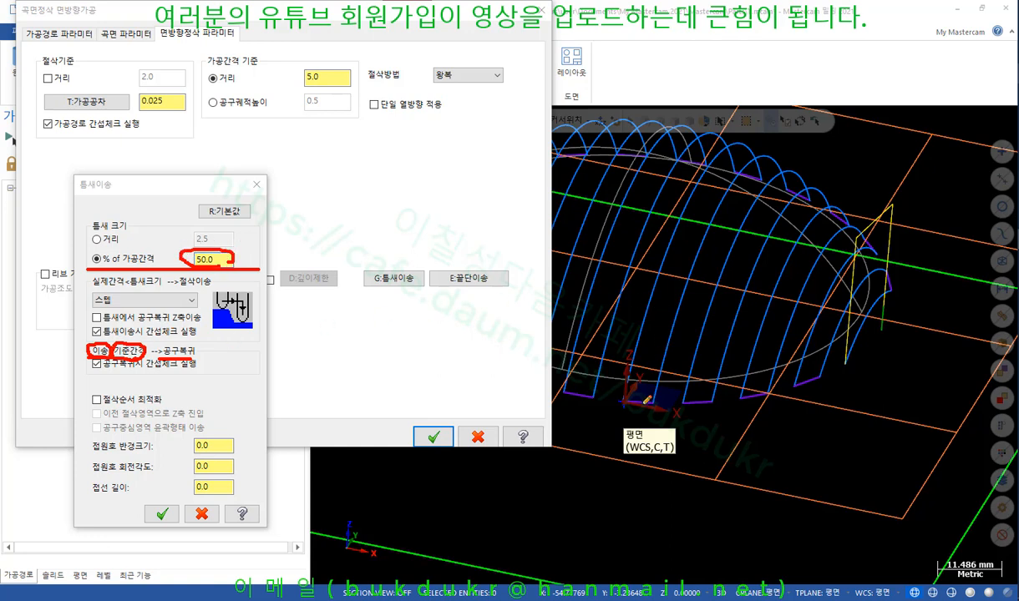
drag(622, 397, 618, 441)
drag(654, 400, 652, 442)
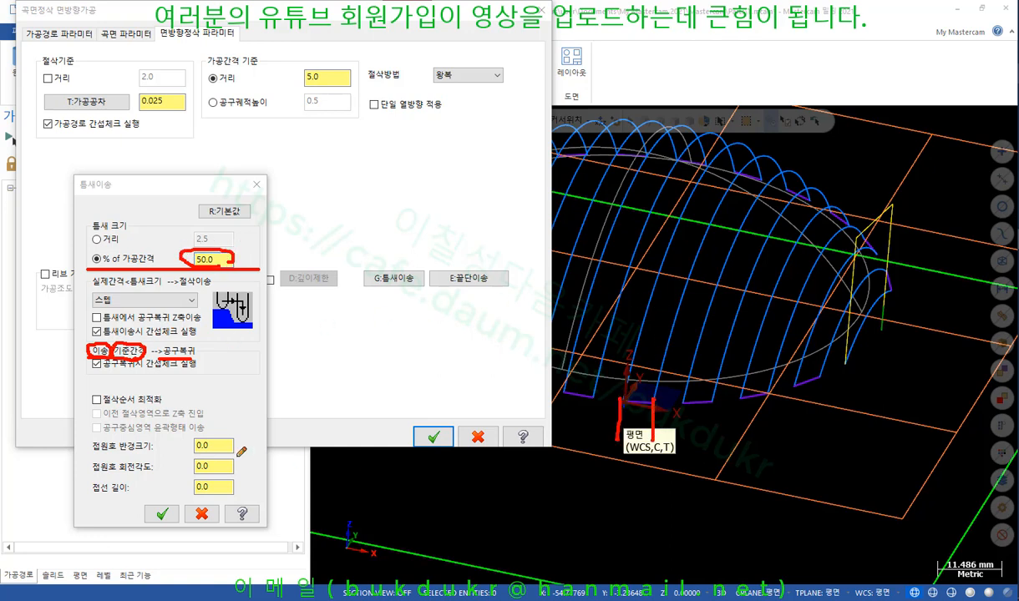
Write the comparison 5 > 2.5 with an arrow and a motion sketch using the screen pen, and close the annotation.
mouse_move(207, 376)
mouse_down()
mouse_move(219, 394)
mouse_move(237, 374)
mouse_move(268, 368)
mouse_move(259, 401)
mouse_move(307, 400)
mouse_move(338, 380)
mouse_move(330, 399)
mouse_move(355, 363)
mouse_move(467, 372)
mouse_up()
click(319, 395)
drag(447, 361, 458, 381)
mouse_move(475, 342)
mouse_down()
mouse_move(497, 346)
mouse_move(481, 364)
mouse_move(495, 386)
mouse_up()
mouse_move(488, 322)
mouse_down()
mouse_move(506, 349)
mouse_move(531, 342)
mouse_move(533, 418)
mouse_up()
right_click(399, 244)
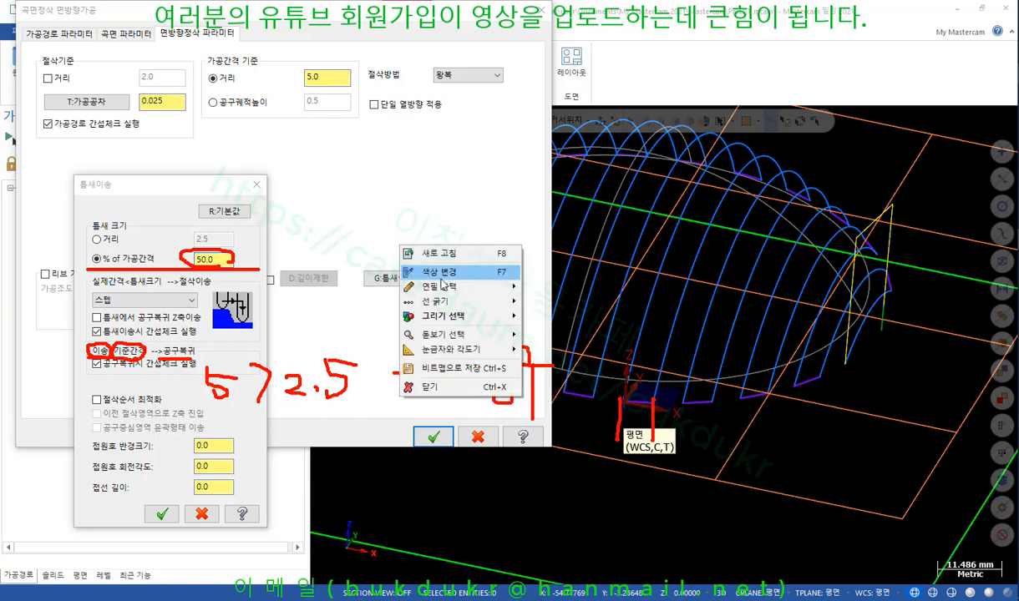
click(431, 388)
Accept the changed gap settings and regenerate the Flowline toolpath on the trimmed dome.
click(162, 513)
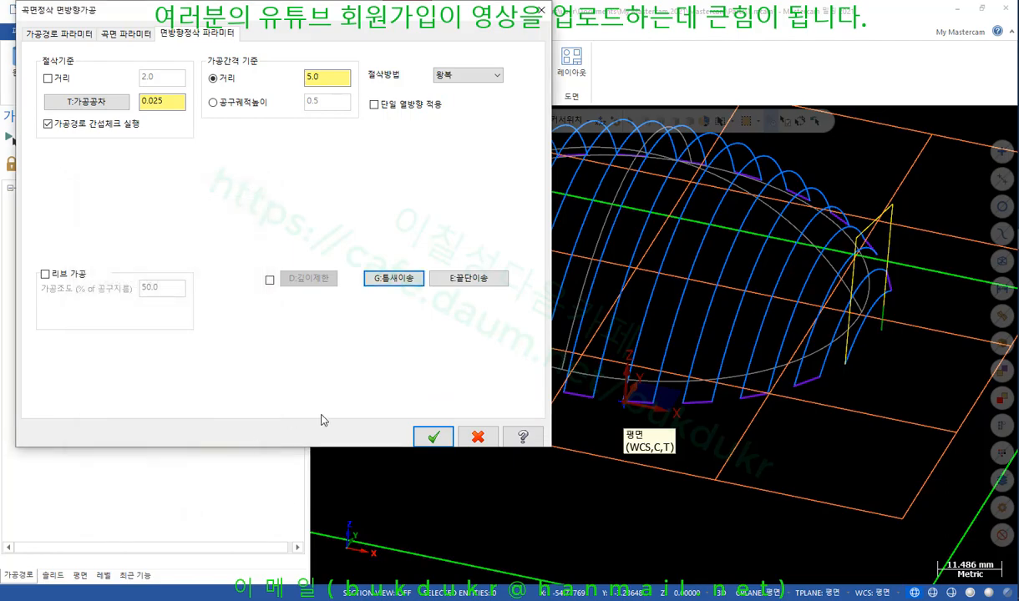
click(434, 437)
click(61, 141)
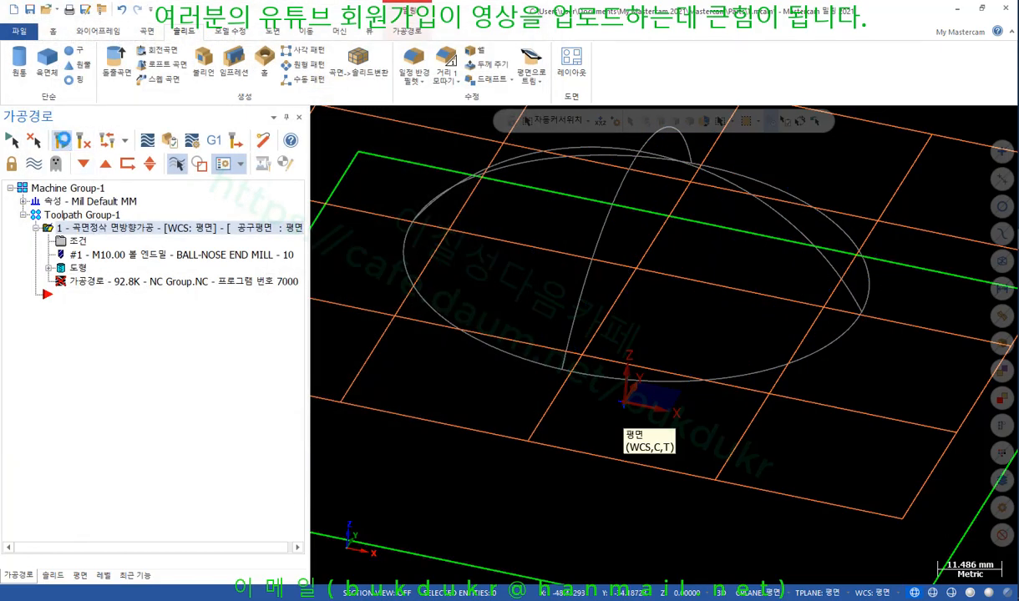
scroll(528, 430, down, 2)
mouse_move(527, 430)
middle_down()
mouse_move(523, 456)
mouse_move(516, 418)
middle_up()
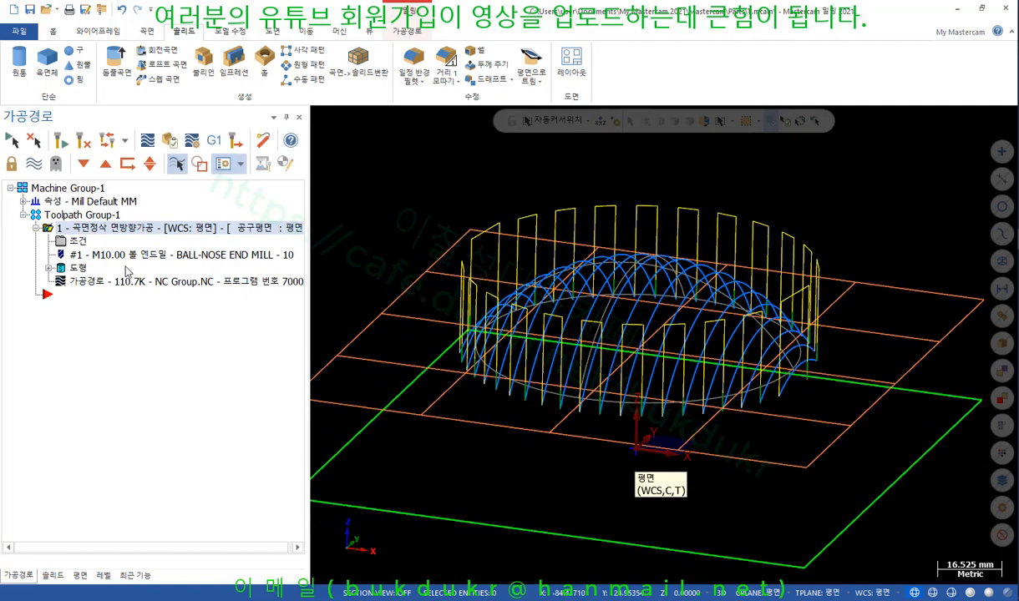
Backplot the Flowline toolpath to examine the tool's retract moves between passes.
click(98, 281)
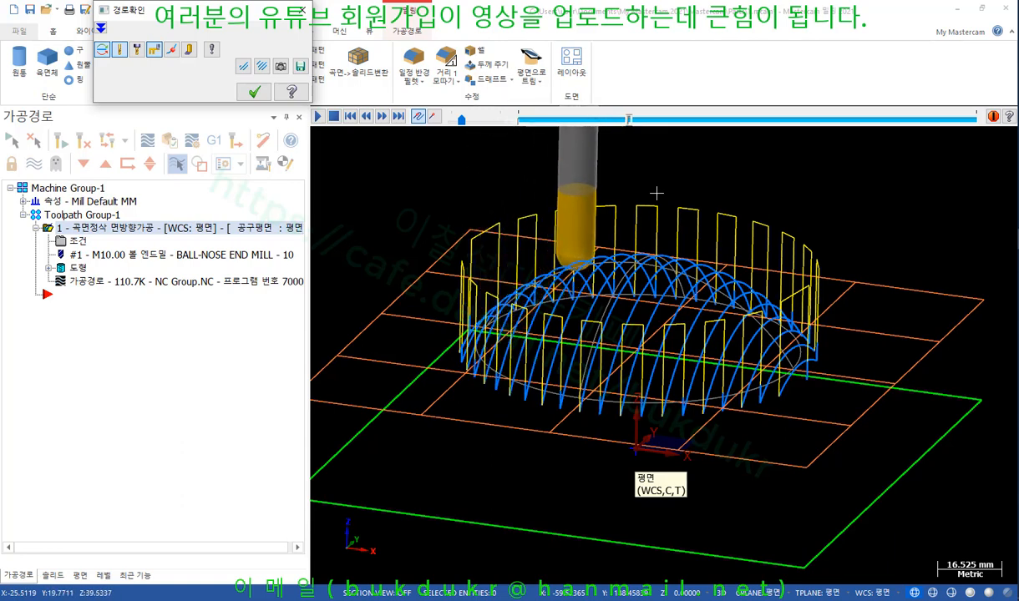
scroll(616, 376, up, 2)
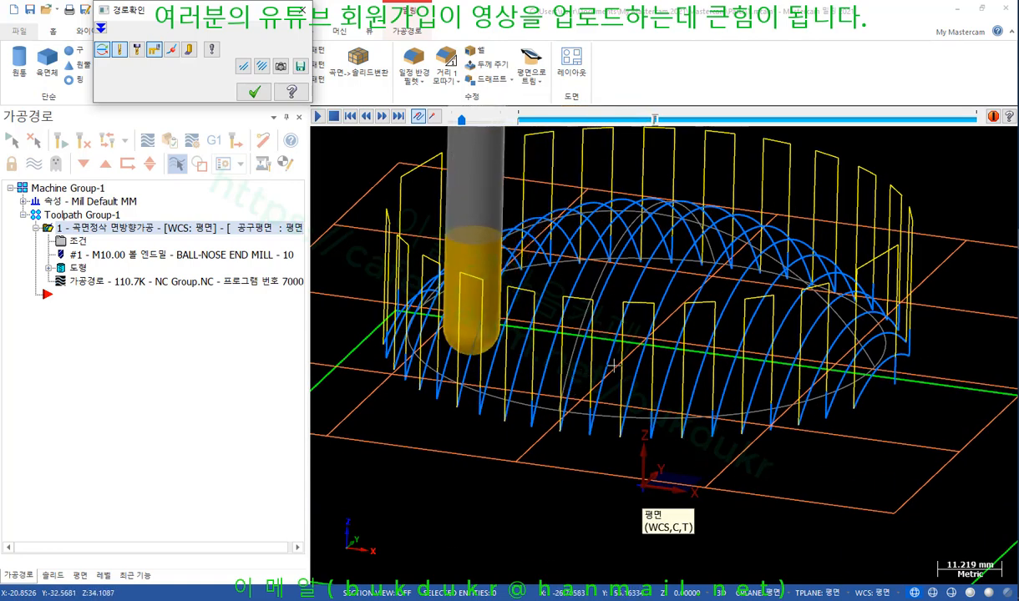
scroll(614, 365, down, 2)
click(254, 92)
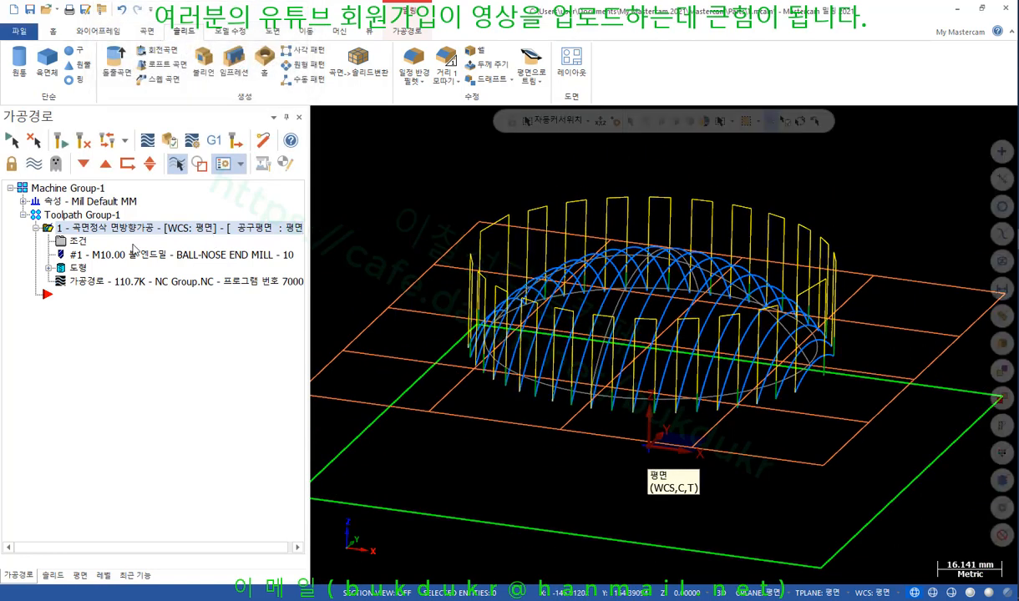
Set the incremental retract height in the Flowline surface parameters to 50 and regenerate the toolpath.
click(78, 241)
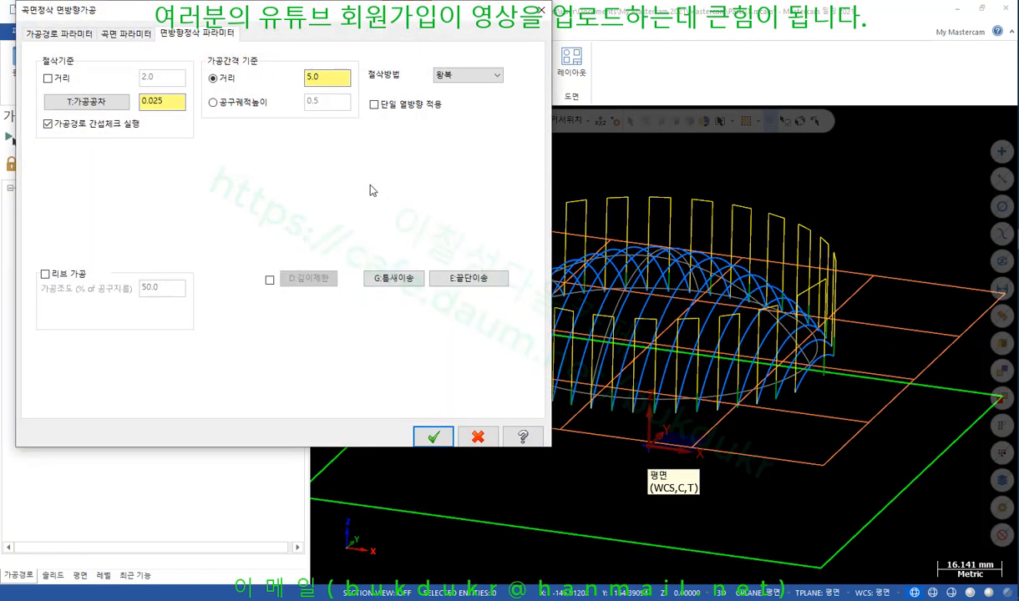
click(133, 35)
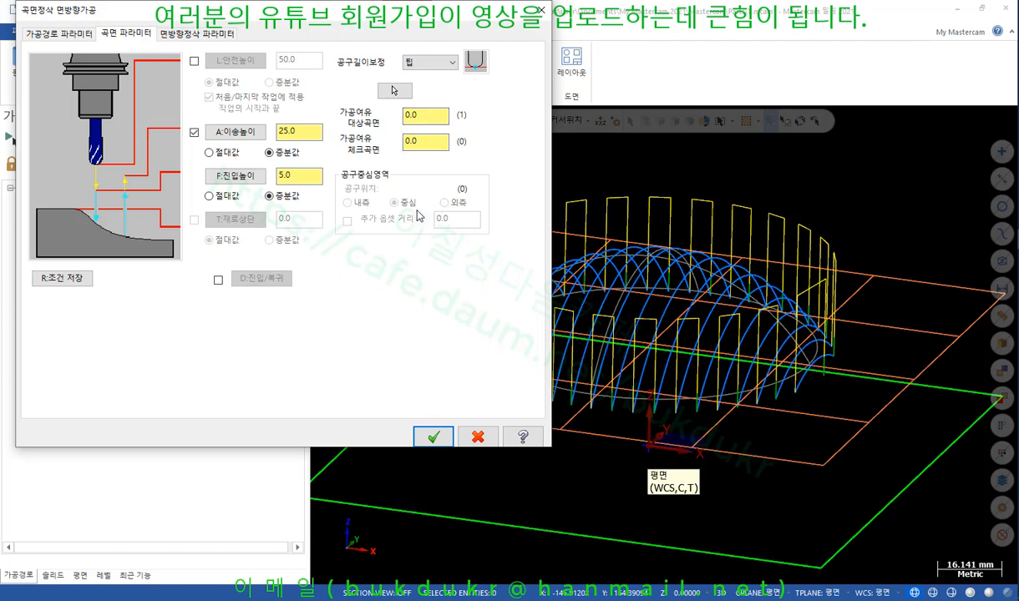
click(254, 136)
text(50)
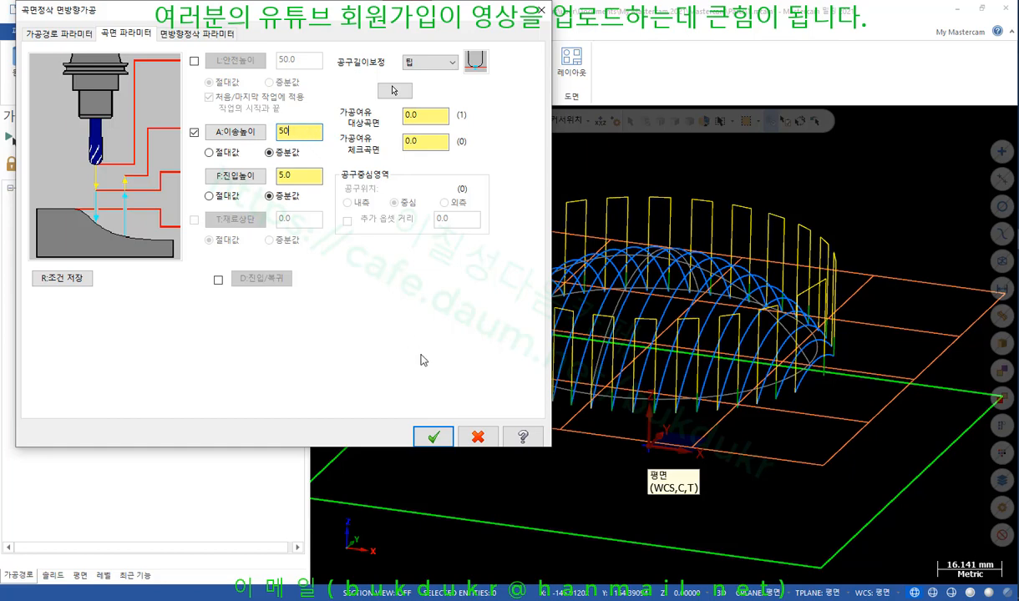
click(433, 436)
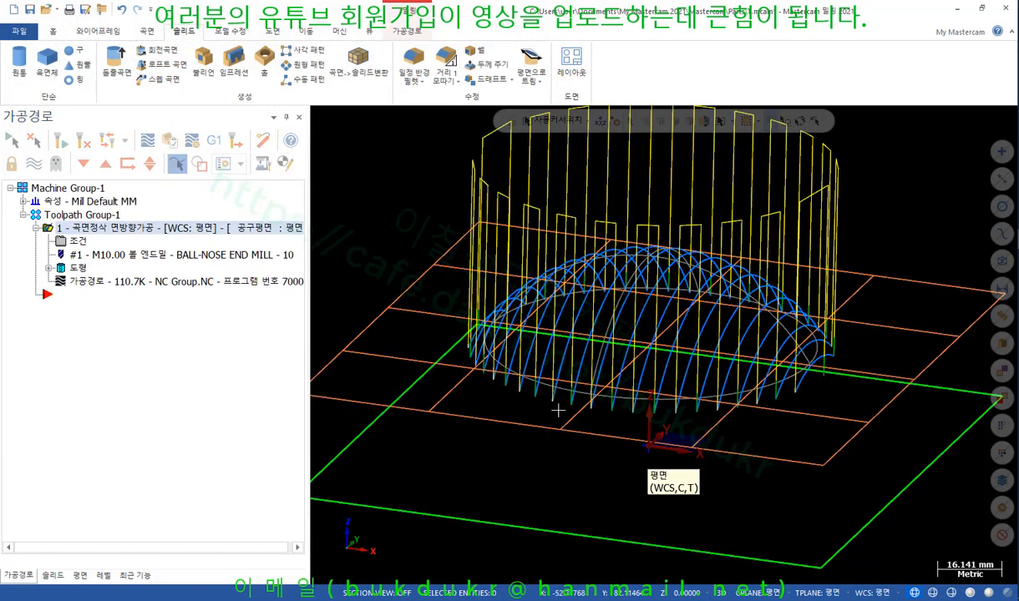
Trace one retract move between neighbouring passes at the dome's edge with the screen pen, and clear the marks.
scroll(563, 418, down, 2)
middle_drag(565, 420, 631, 345)
scroll(612, 407, up, 2)
drag(631, 346, 629, 350)
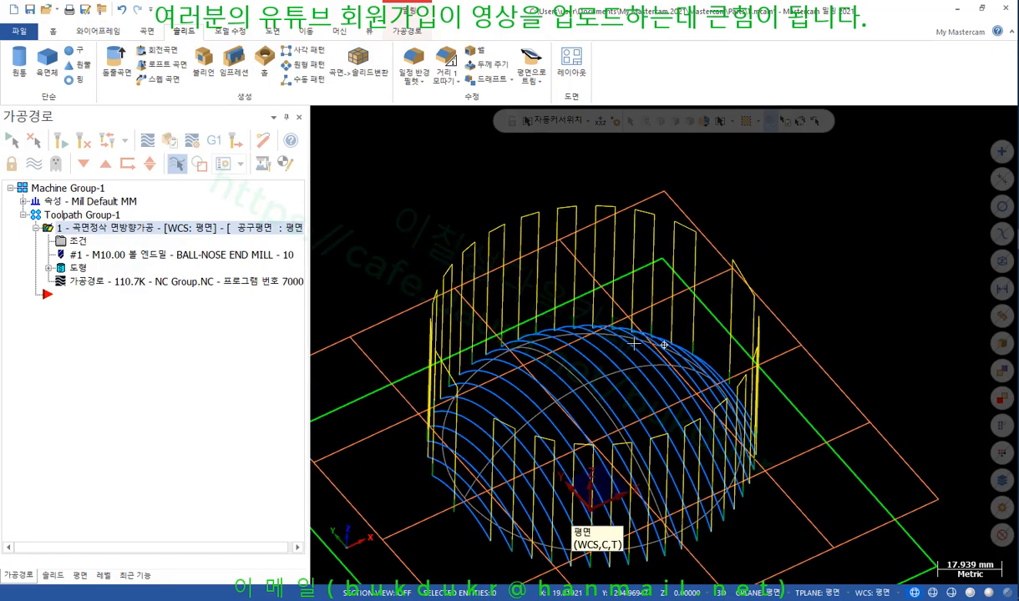
scroll(618, 249, down, 2)
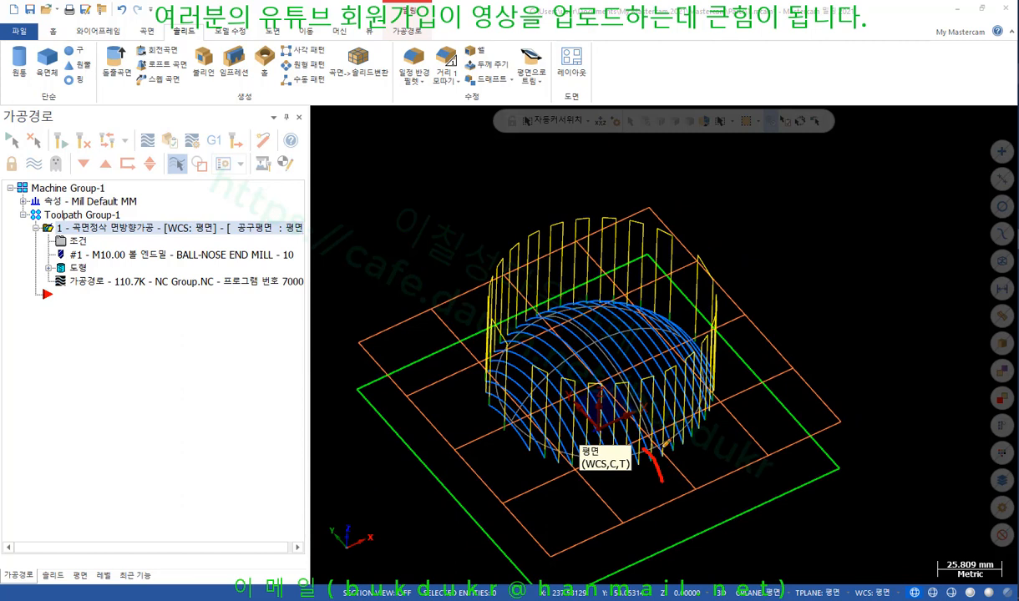
drag(658, 447, 674, 482)
mouse_move(661, 452)
mouse_down()
mouse_move(673, 367)
mouse_move(679, 446)
mouse_up()
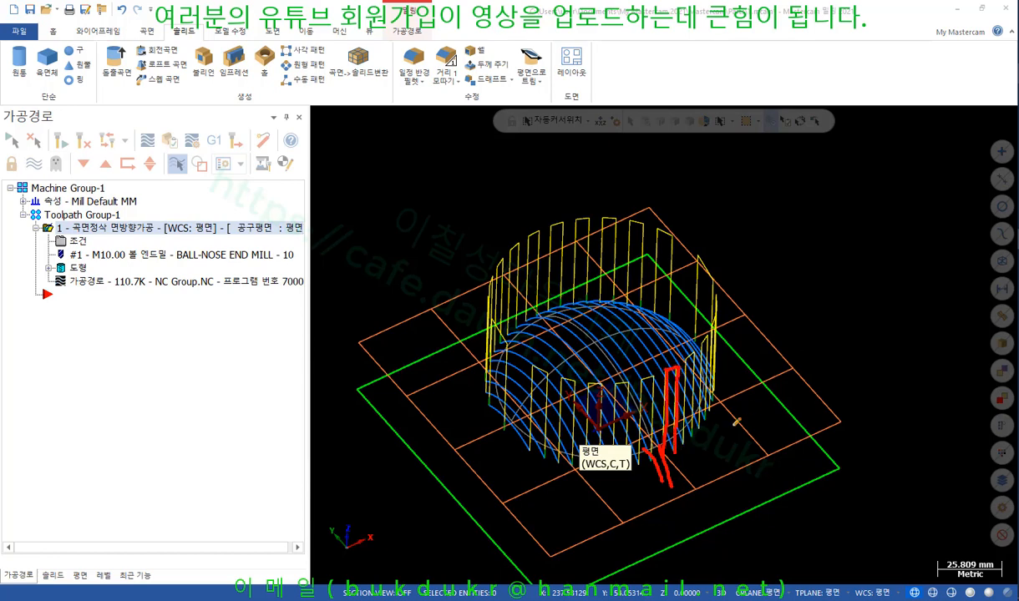
right_click(789, 378)
click(827, 523)
Mark the gap between two adjacent pass ends with pen-drawn dimension lines and arrows on a close view, and clear the marks.
scroll(692, 433, up, 5)
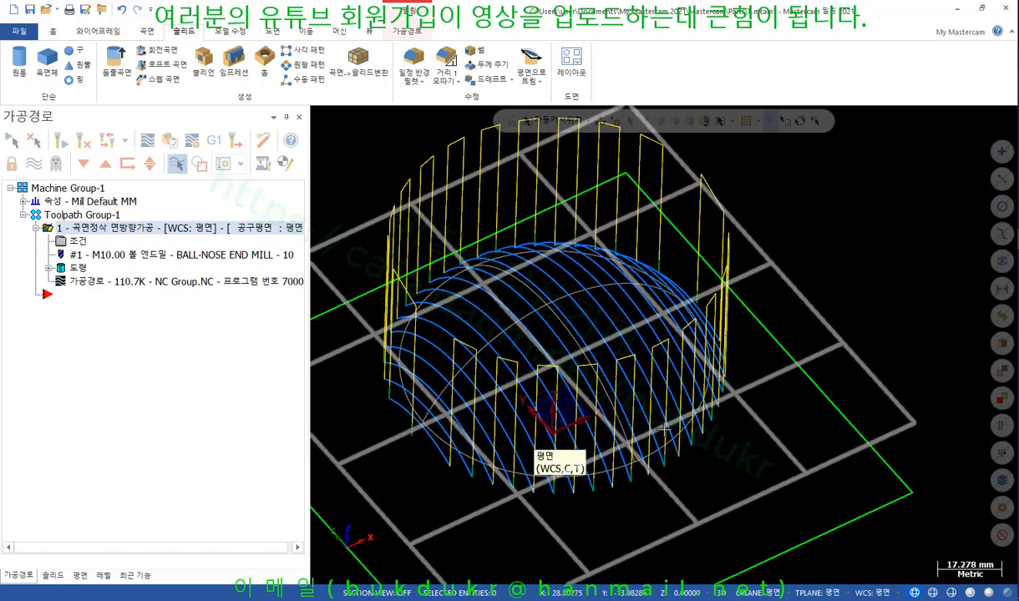
click(970, 80)
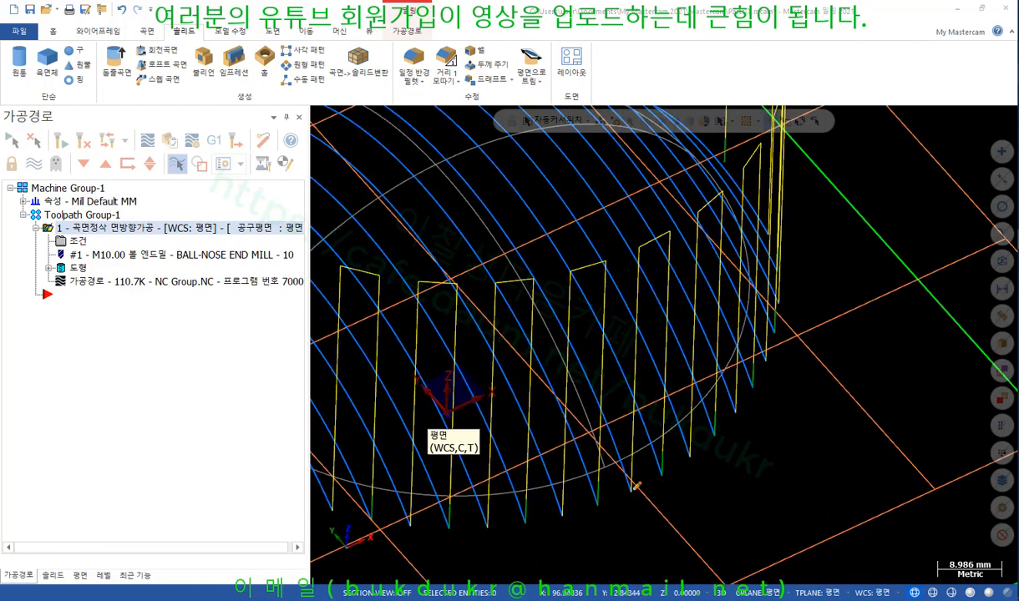
drag(632, 490, 640, 548)
drag(664, 474, 678, 562)
drag(598, 543, 772, 502)
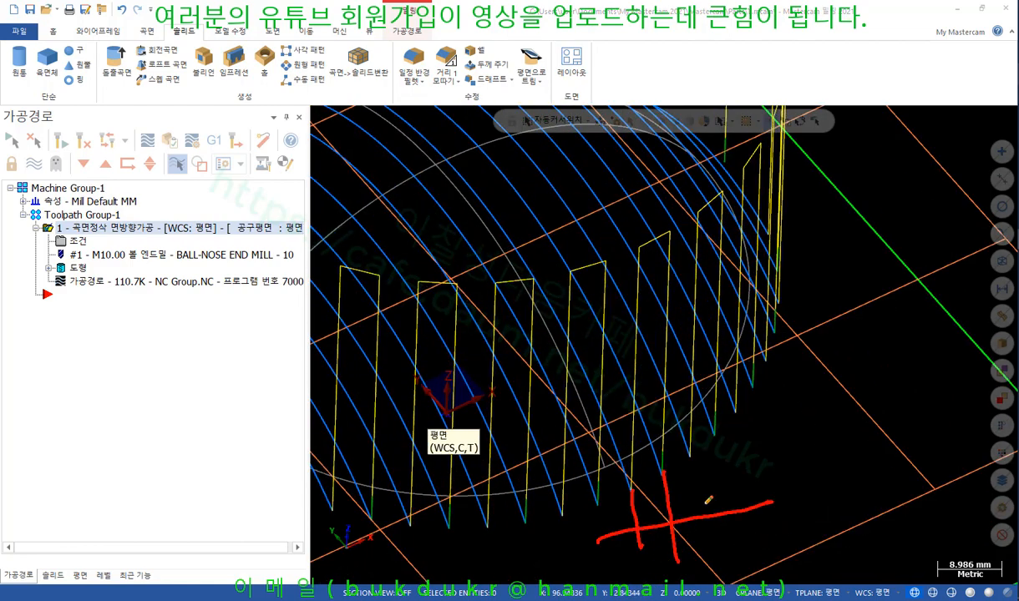
mouse_move(690, 503)
mouse_down()
mouse_move(671, 524)
mouse_move(694, 539)
mouse_up()
drag(636, 533, 632, 552)
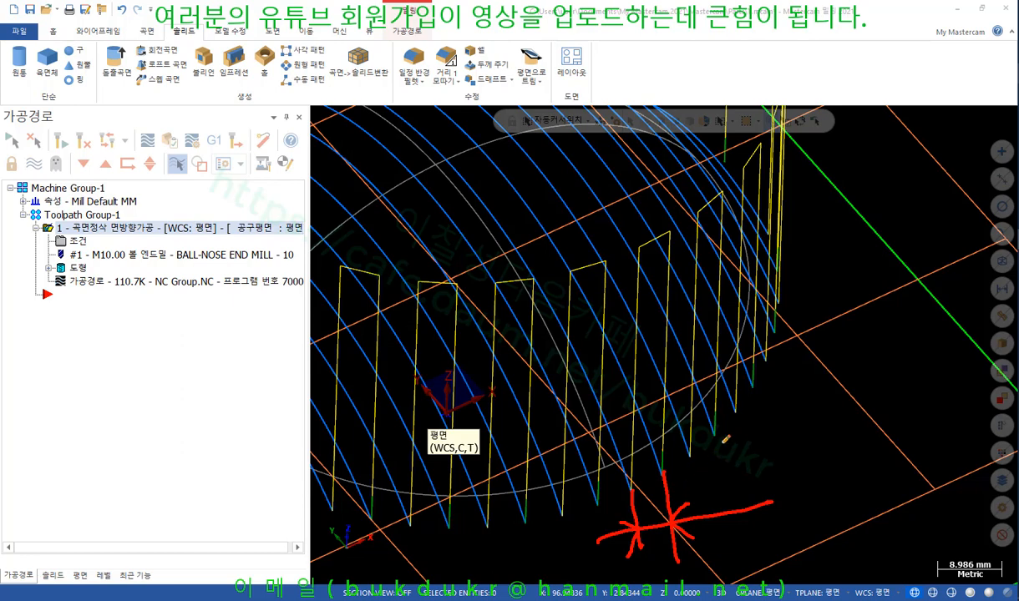
right_click(791, 330)
click(844, 473)
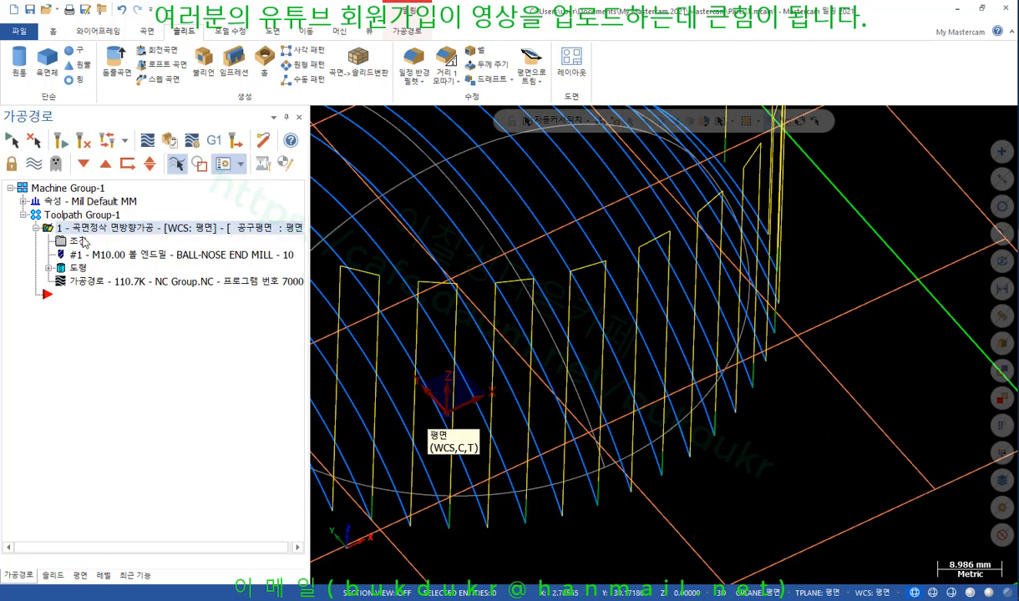
Set the Flowline gap size to a distance of 5 and regenerate the toolpath.
click(82, 241)
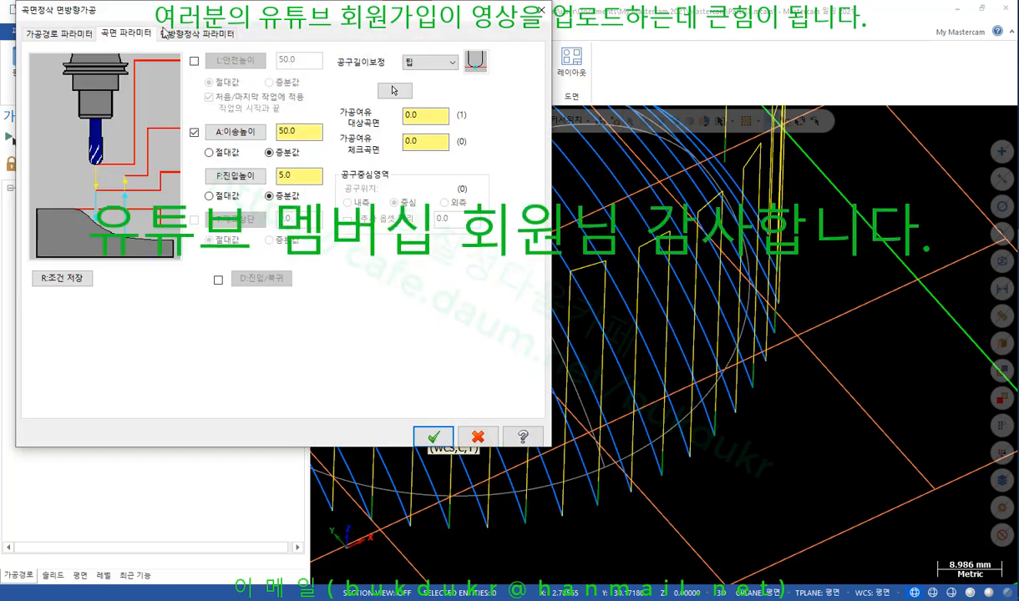
click(165, 32)
click(389, 276)
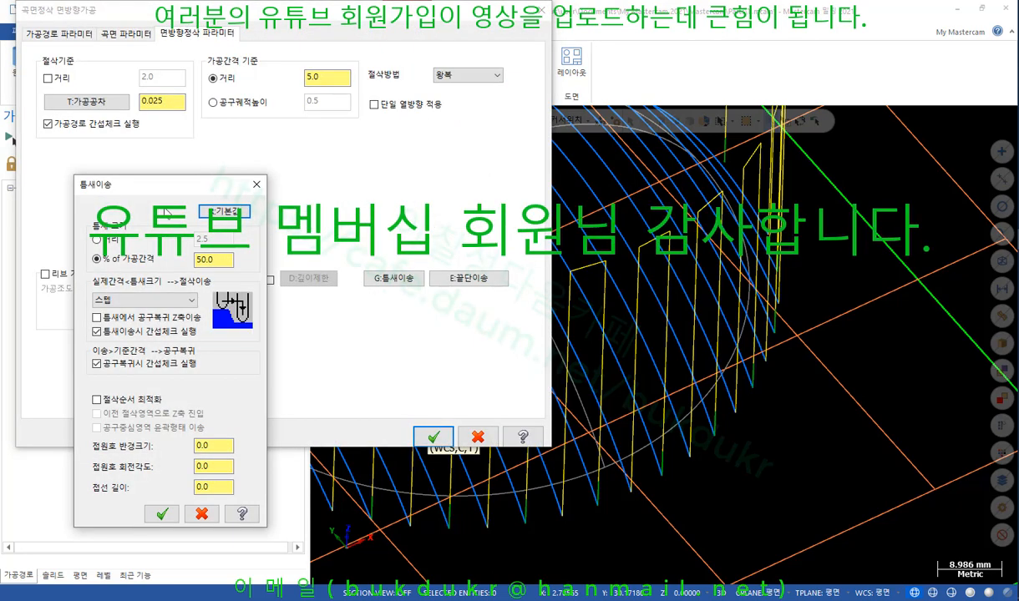
click(218, 260)
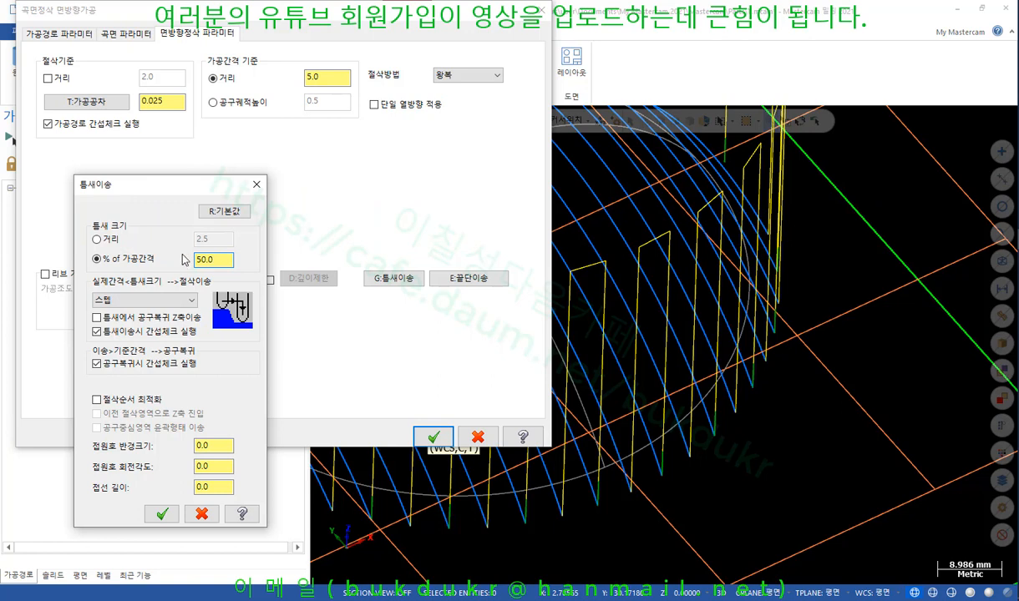
click(97, 239)
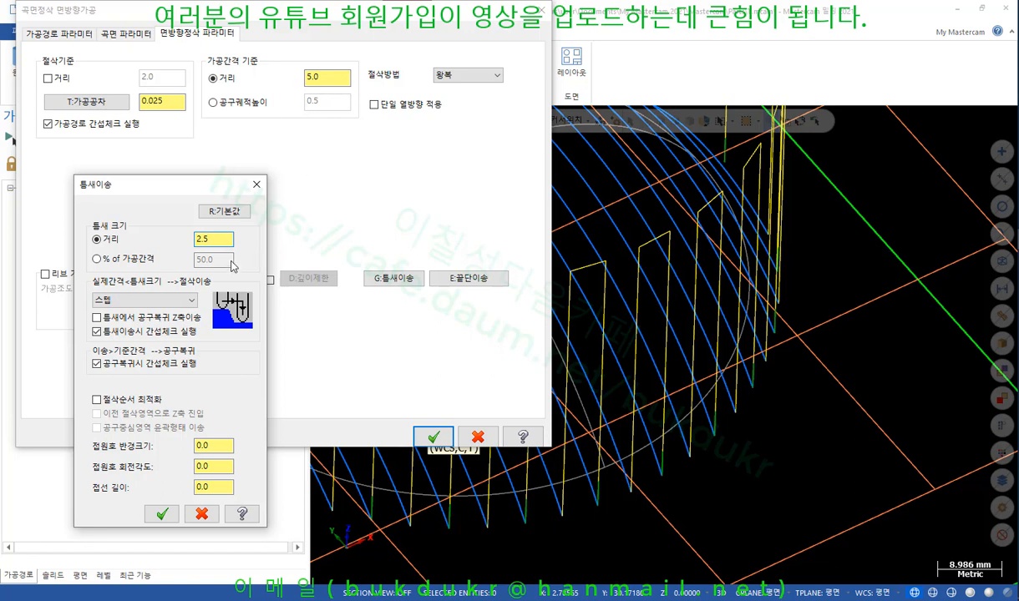
double_click(219, 240)
text(5)
click(162, 513)
click(433, 439)
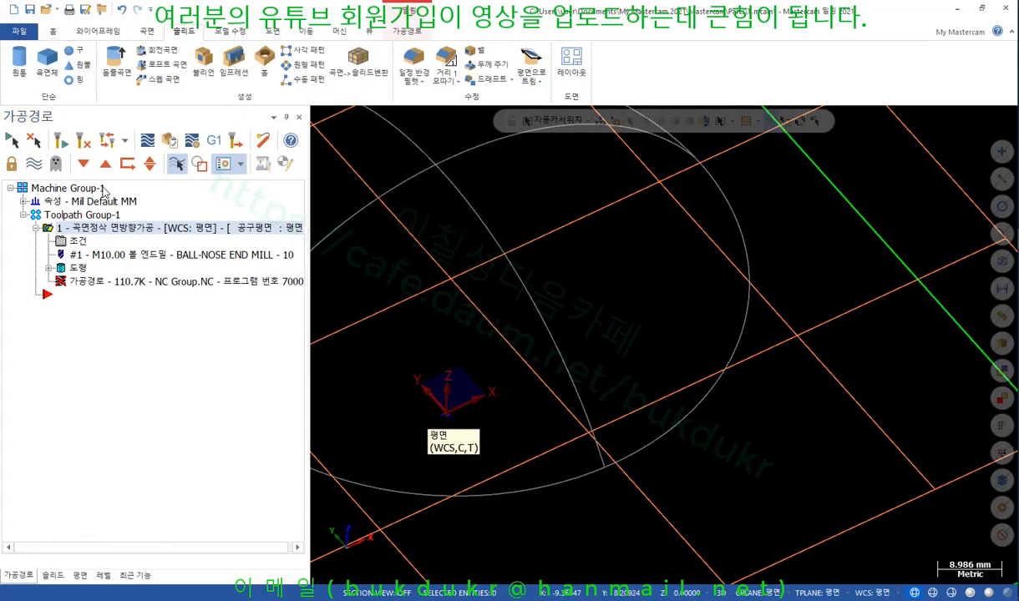
Examine the regenerated retract moves along the dome's edge in close-up, front and top views.
scroll(833, 354, down, 4)
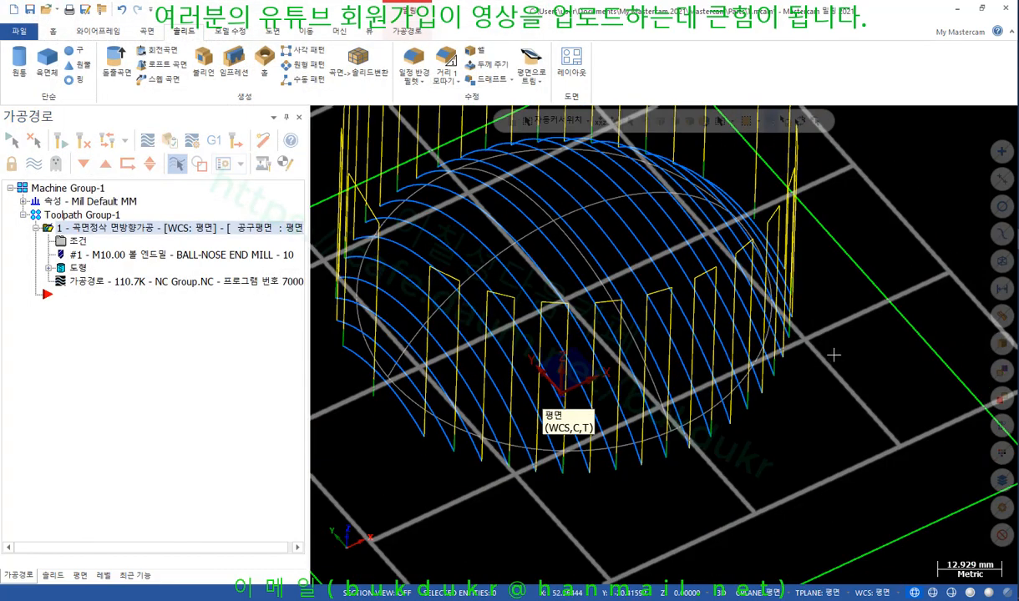
mouse_move(759, 257)
middle_down()
mouse_move(664, 229)
mouse_move(756, 242)
mouse_move(783, 221)
mouse_move(794, 242)
middle_up()
scroll(821, 350, up, 2)
middle_drag(820, 351, 776, 407)
scroll(777, 407, up, 1)
scroll(776, 407, up, 6)
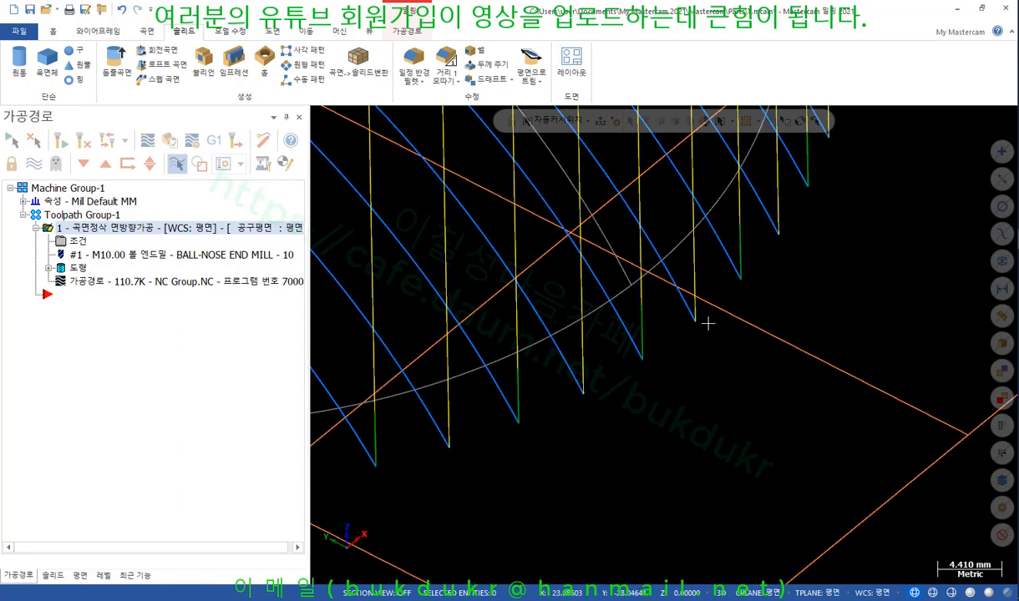
middle_drag(718, 294, 695, 278)
right_click(706, 251)
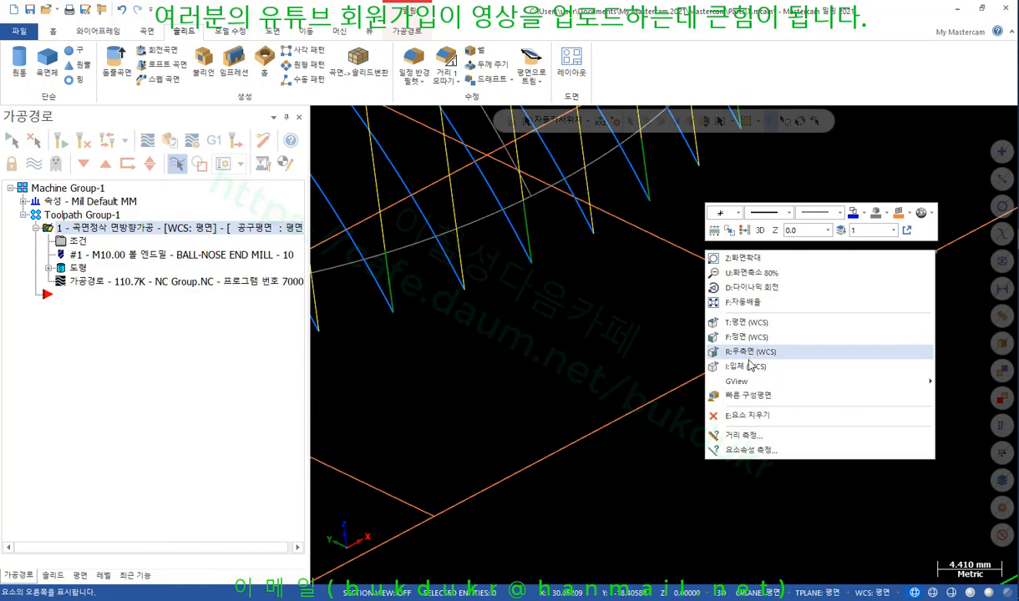
click(714, 337)
right_click(634, 280)
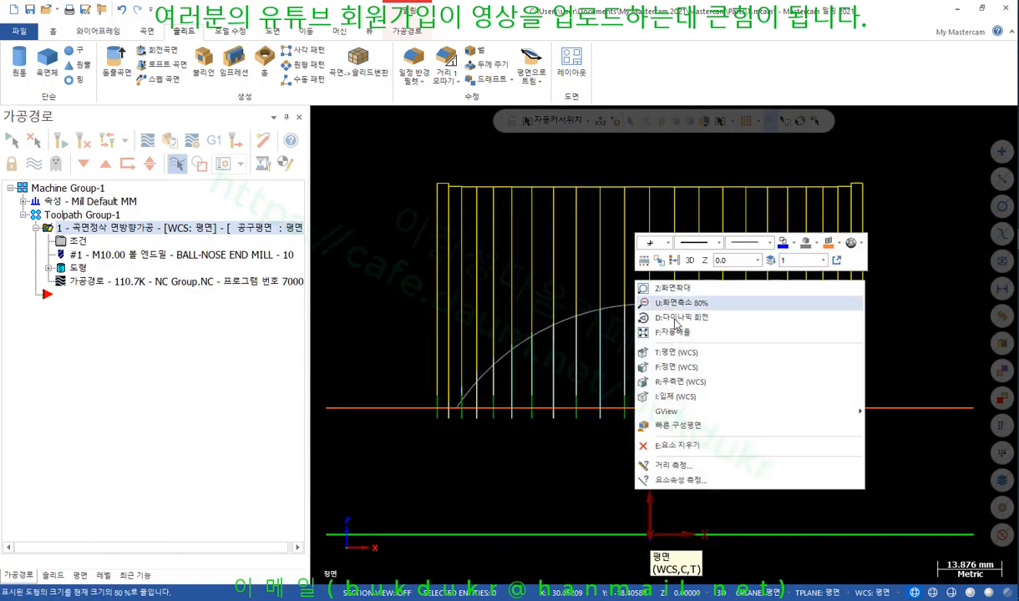
click(680, 365)
right_click(630, 272)
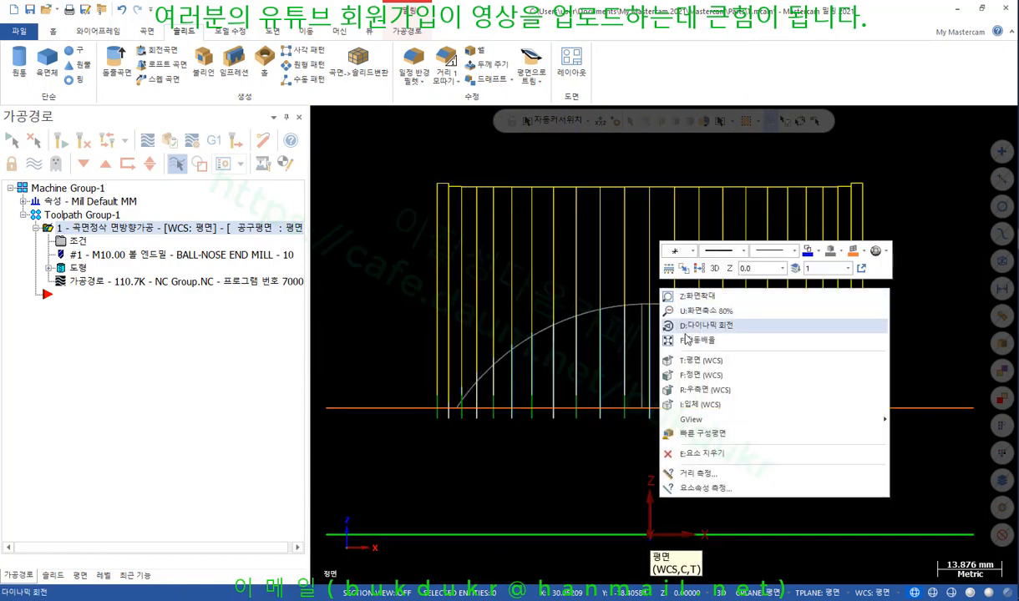
click(706, 323)
scroll(639, 516, up, 5)
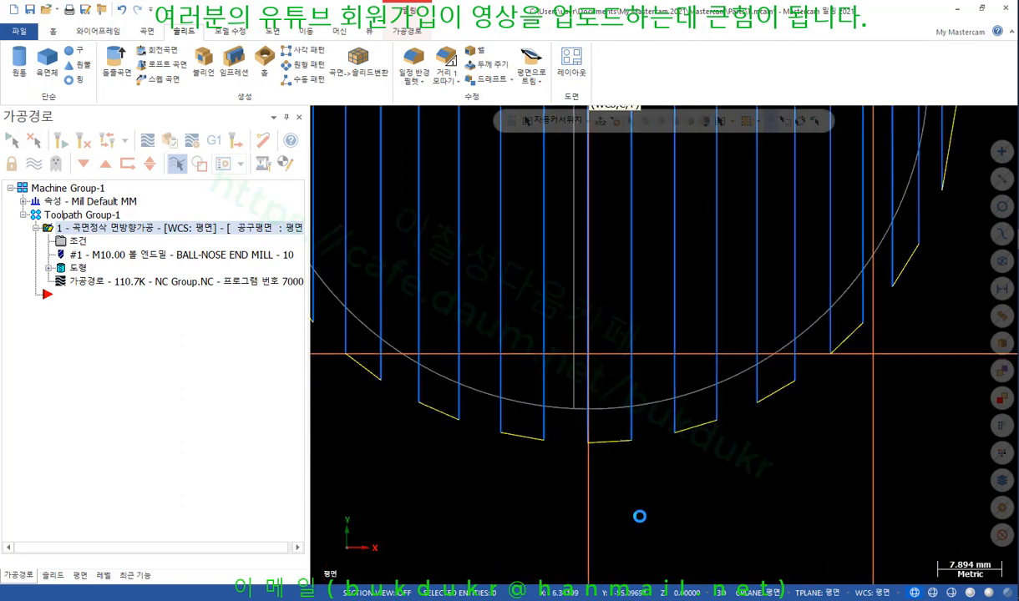
Compare the gap between two pass ends with a 5 mm diameter circle preview, and cancel the circle.
click(100, 32)
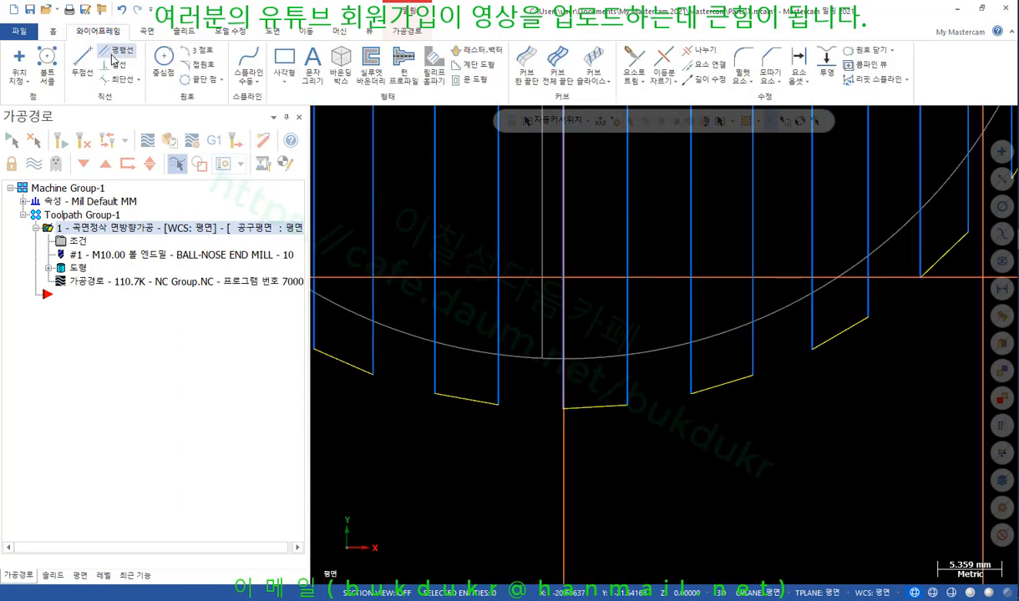
click(162, 60)
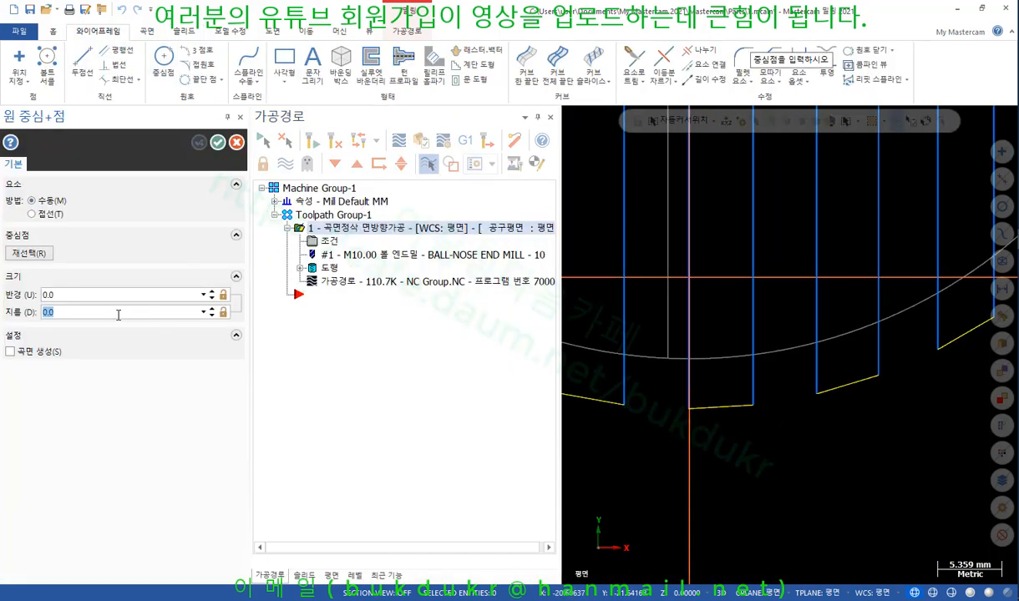
text(5)
key(Return)
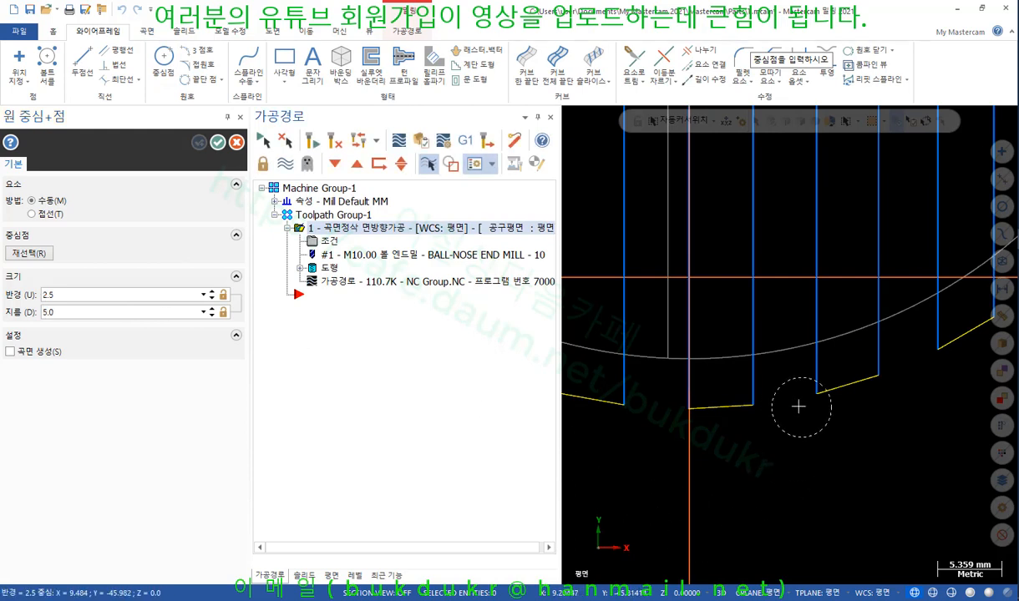
scroll(823, 402, up, 3)
scroll(814, 408, up, 3)
scroll(887, 382, down, 5)
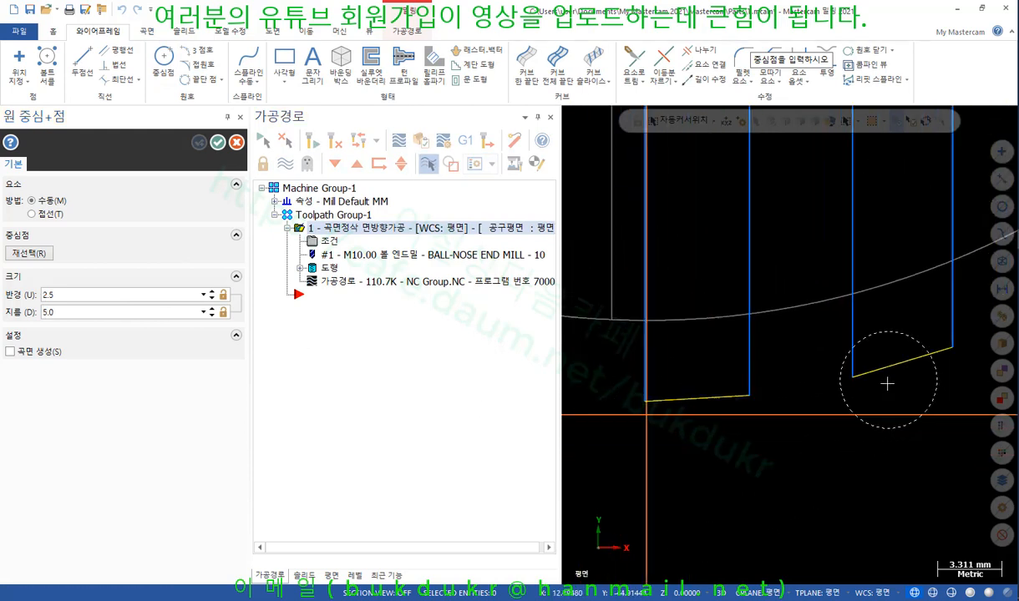
scroll(733, 396, up, 3)
scroll(726, 400, up, 2)
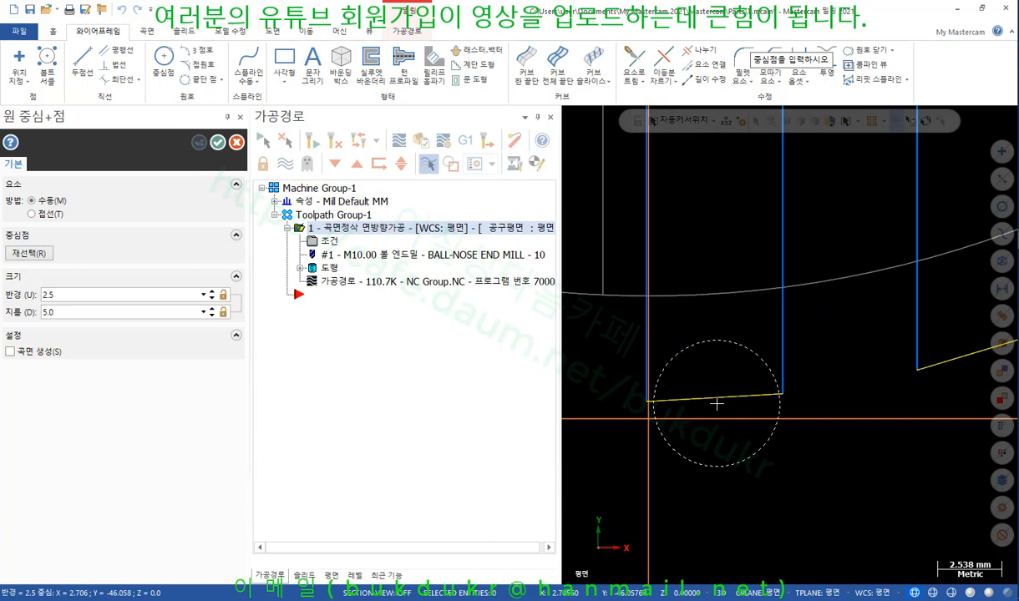
scroll(716, 404, up, 1)
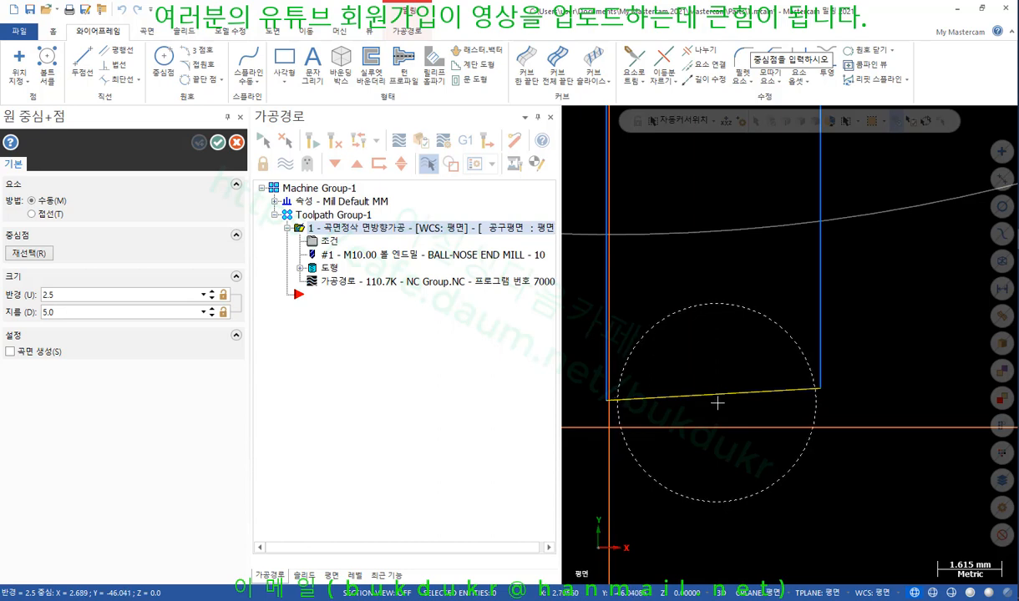
scroll(714, 405, down, 6)
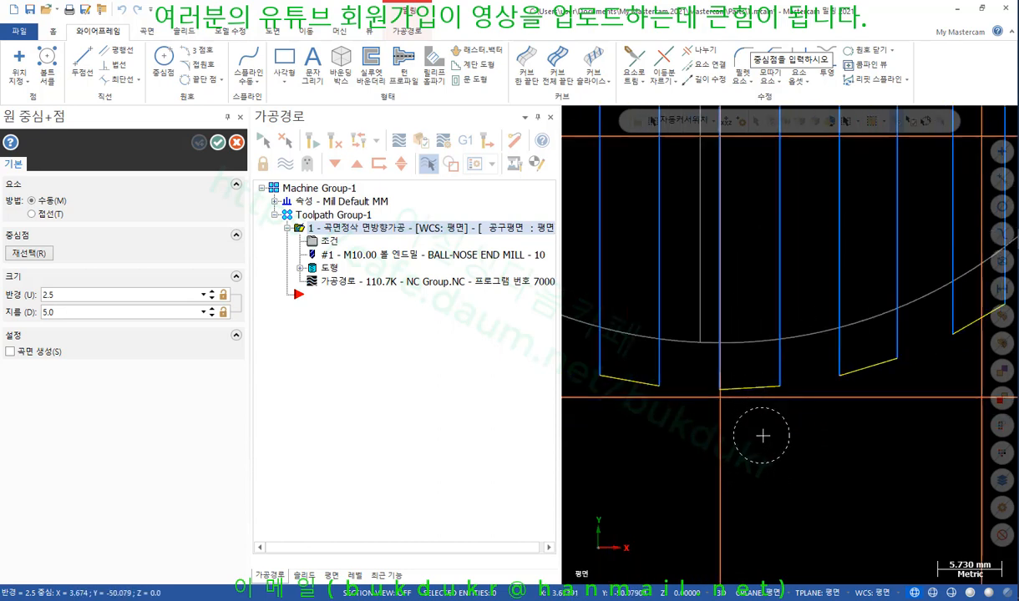
key(Escape)
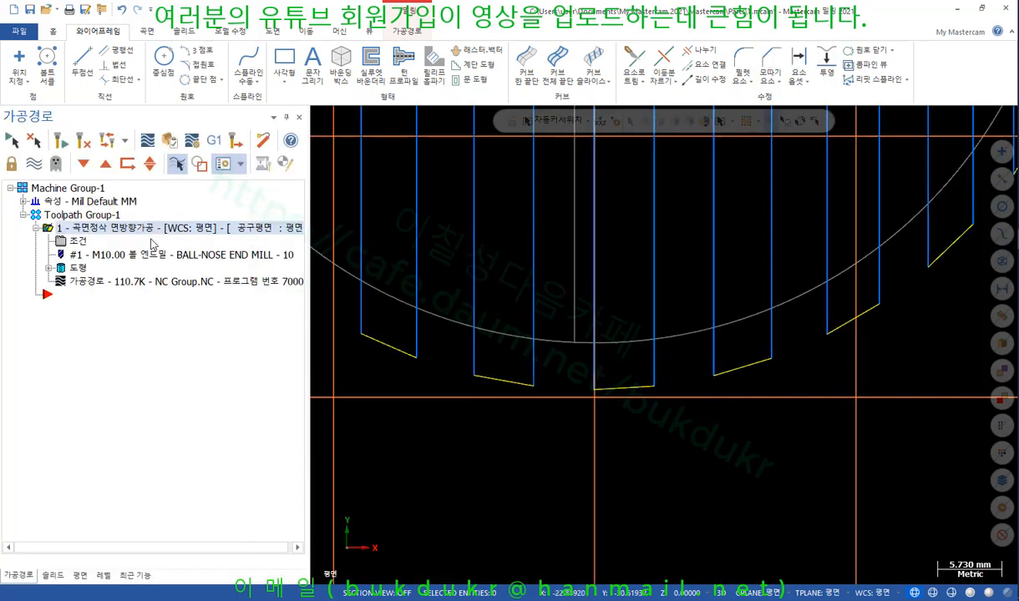
Set the Flowline gap size distance to 6 and regenerate the toolpath.
click(73, 241)
click(331, 81)
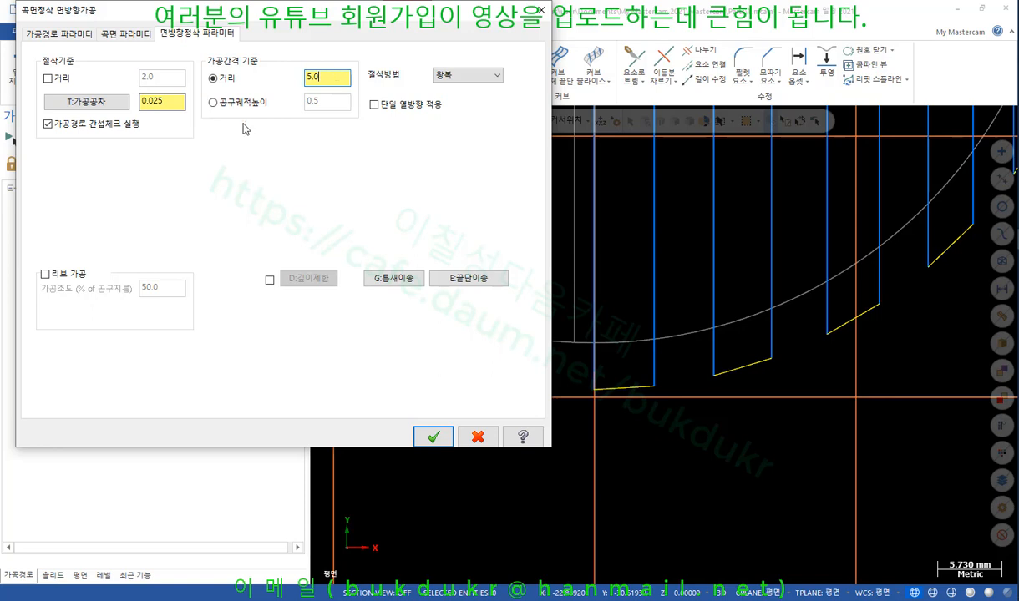
click(386, 277)
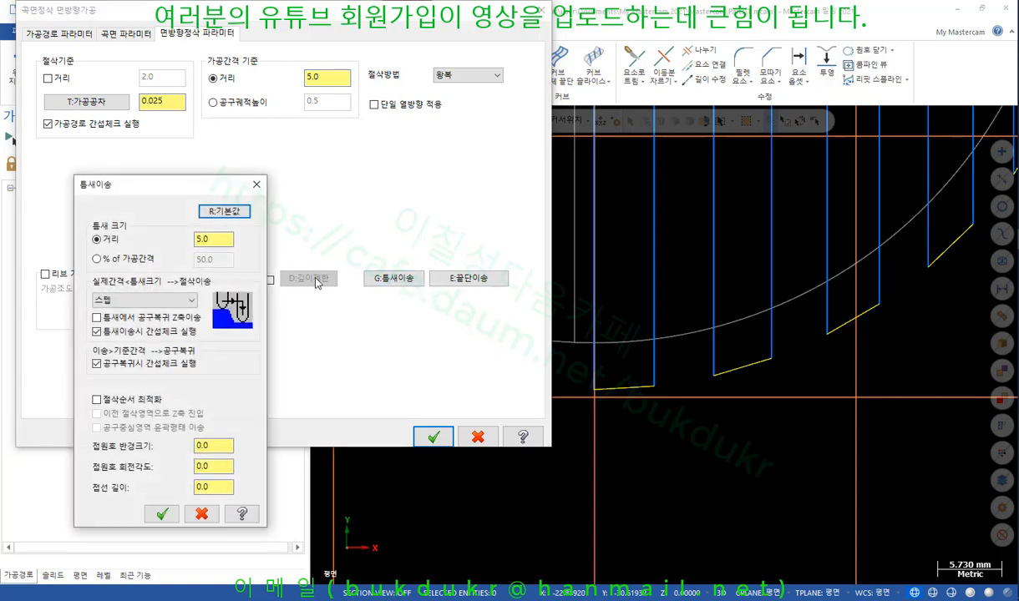
click(216, 242)
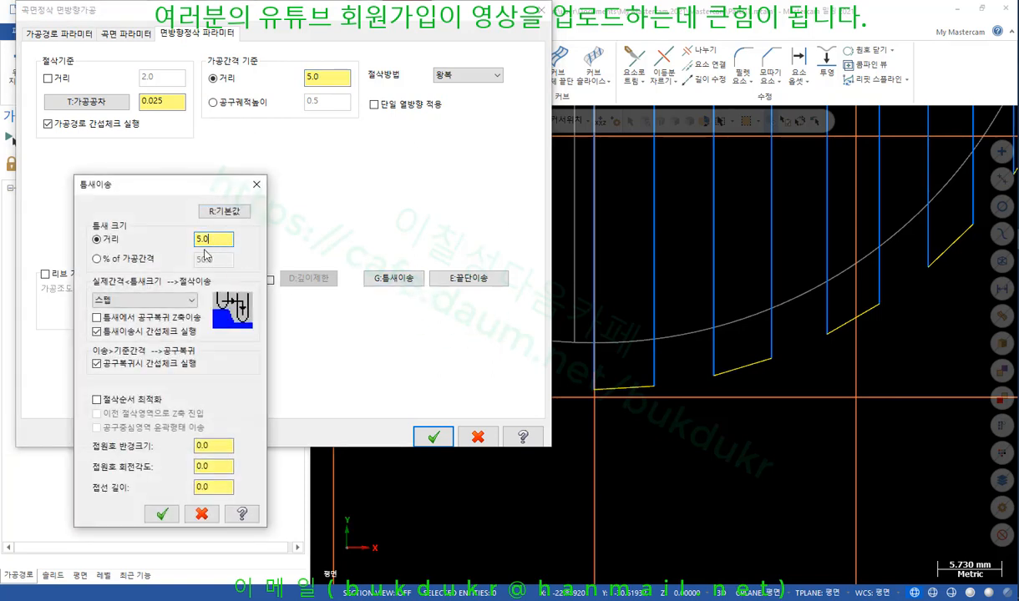
drag(209, 242, 176, 241)
click(162, 513)
click(431, 438)
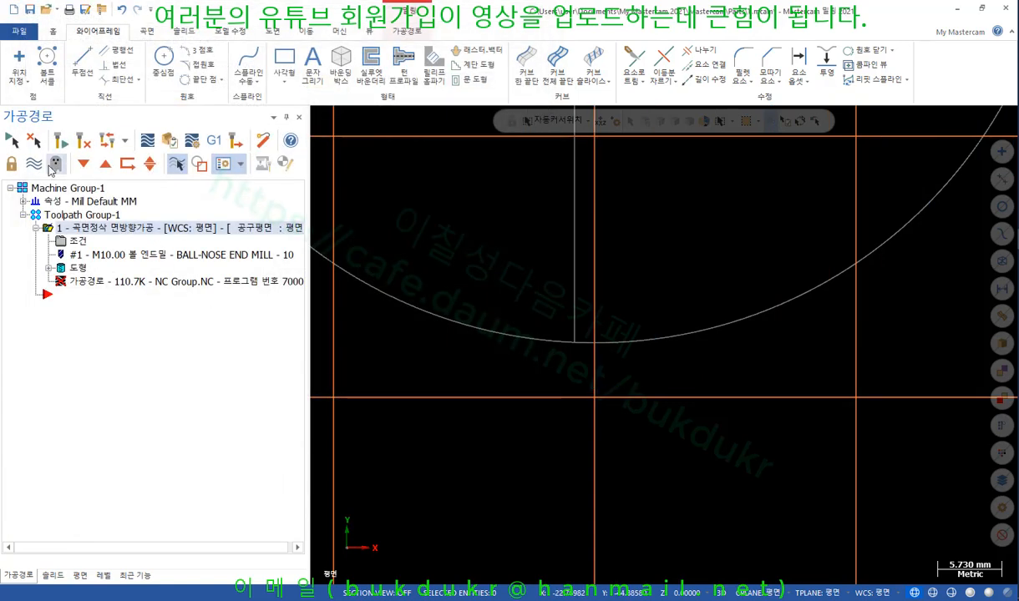
click(63, 142)
Mark the pass ends at the dome's edge with the screen pen, label a linked gap 5, and underline the neighbouring connecting move.
scroll(667, 466, down, 3)
middle_drag(666, 466, 670, 321)
scroll(694, 474, down, 4)
middle_drag(694, 473, 568, 401)
scroll(564, 404, up, 4)
scroll(572, 367, up, 3)
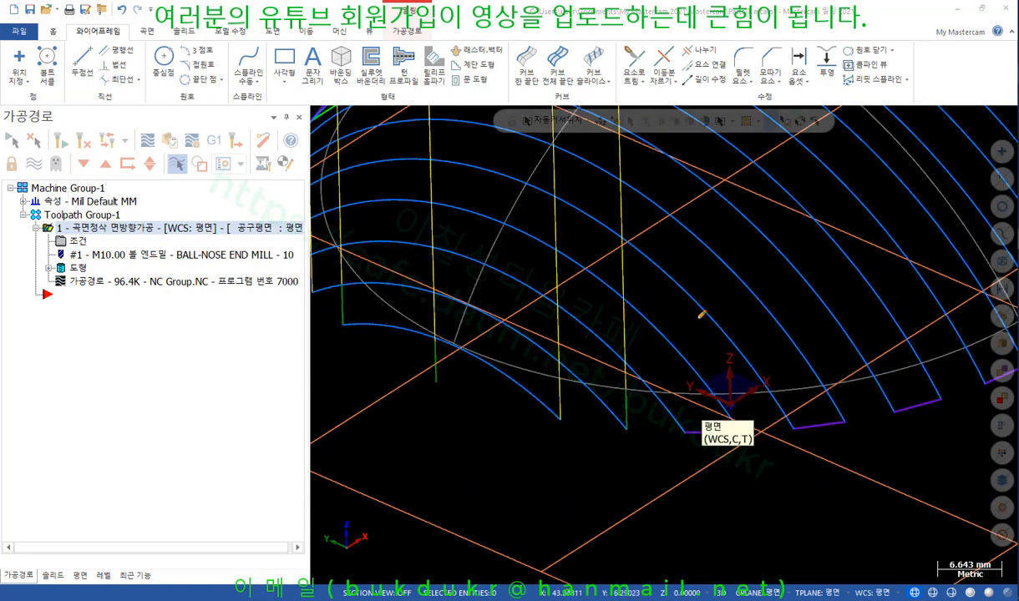
drag(565, 410, 548, 457)
drag(625, 415, 616, 457)
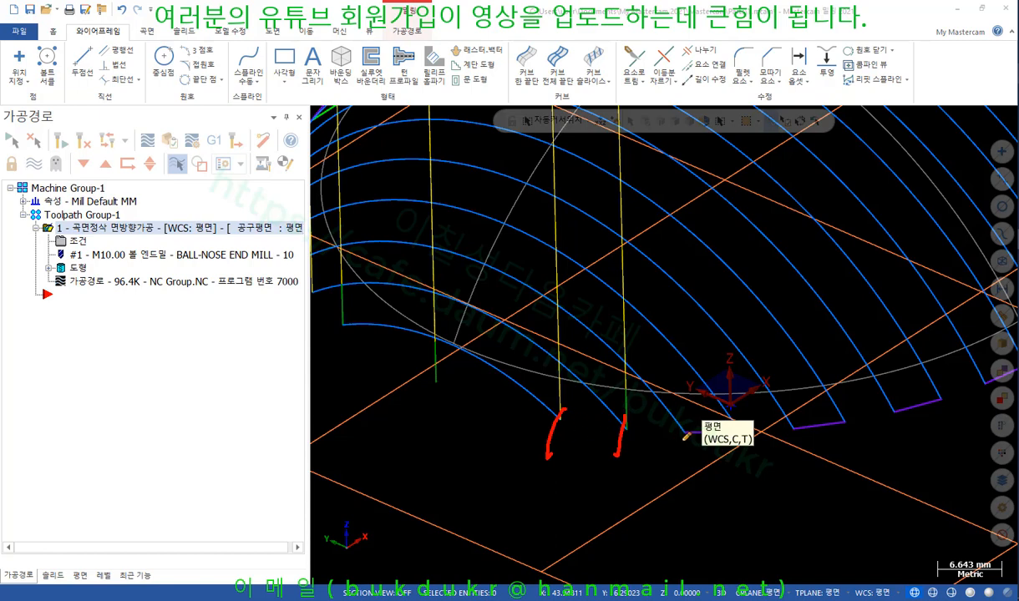
drag(684, 433, 696, 478)
mouse_move(742, 429)
mouse_down()
mouse_move(746, 500)
mouse_move(716, 491)
mouse_move(711, 510)
mouse_move(743, 487)
mouse_up()
mouse_move(737, 528)
mouse_down()
mouse_move(707, 513)
mouse_move(744, 513)
mouse_move(739, 529)
mouse_up()
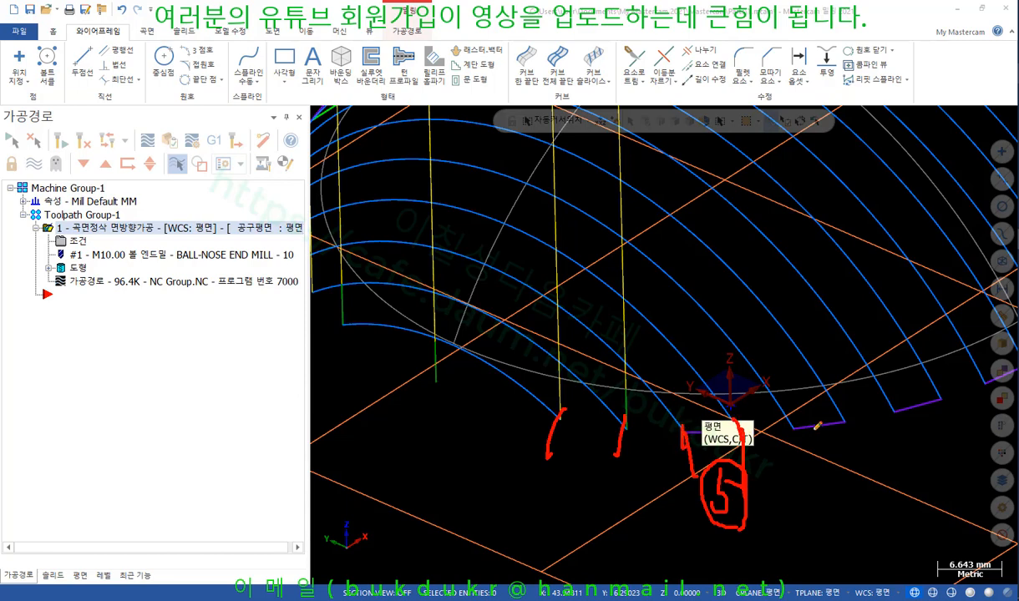
drag(791, 430, 844, 424)
Label the gap between the retracting passes 6 with the screen pen, trace its two vertical retract lines, and clear the marks.
drag(562, 410, 537, 474)
mouse_move(624, 421)
mouse_down()
mouse_move(624, 492)
mouse_move(557, 546)
mouse_move(584, 582)
mouse_up()
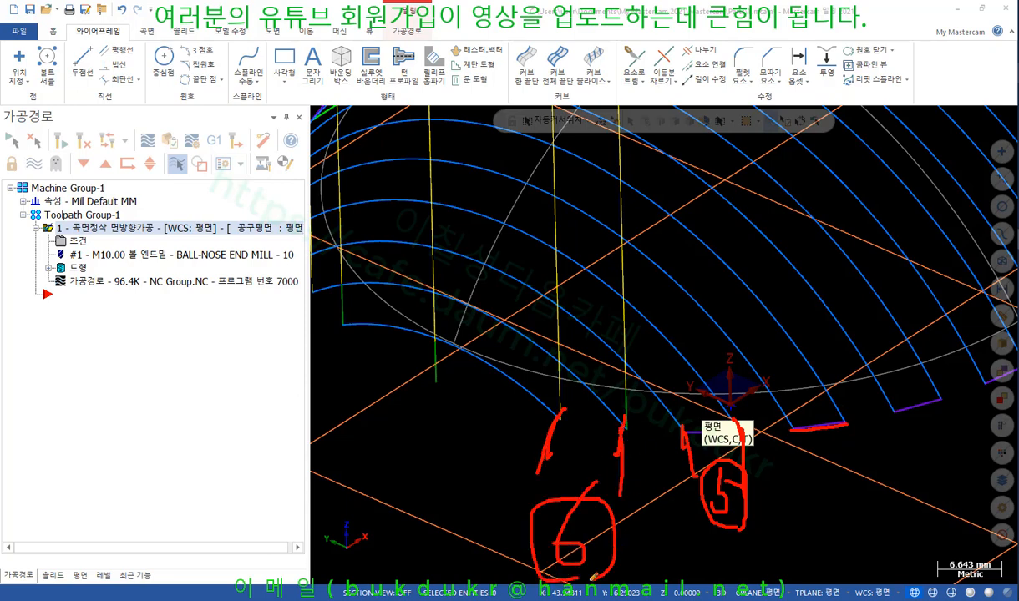
drag(568, 412, 549, 240)
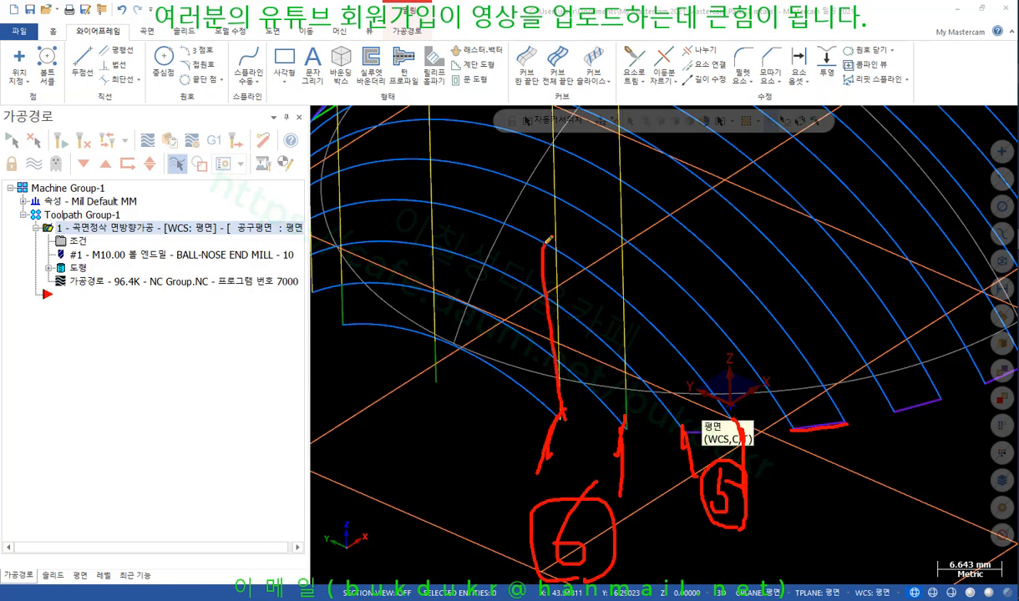
drag(619, 231, 651, 443)
right_click(707, 299)
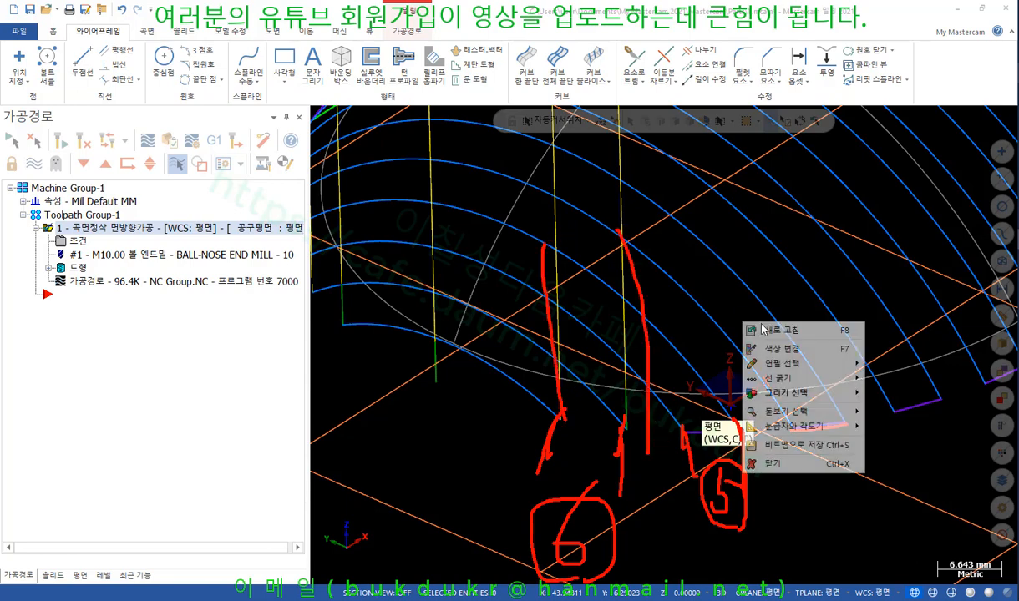
click(735, 443)
Open the Flowline gap settings, underline the gap distance with the screen pen, and outline the motion options for smaller and larger gaps.
click(72, 242)
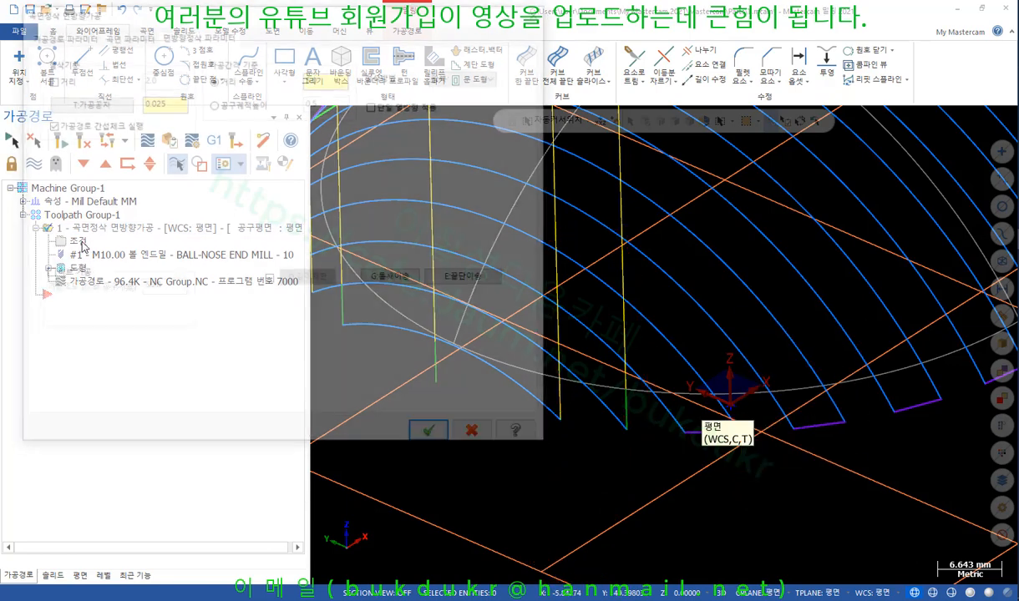
click(386, 276)
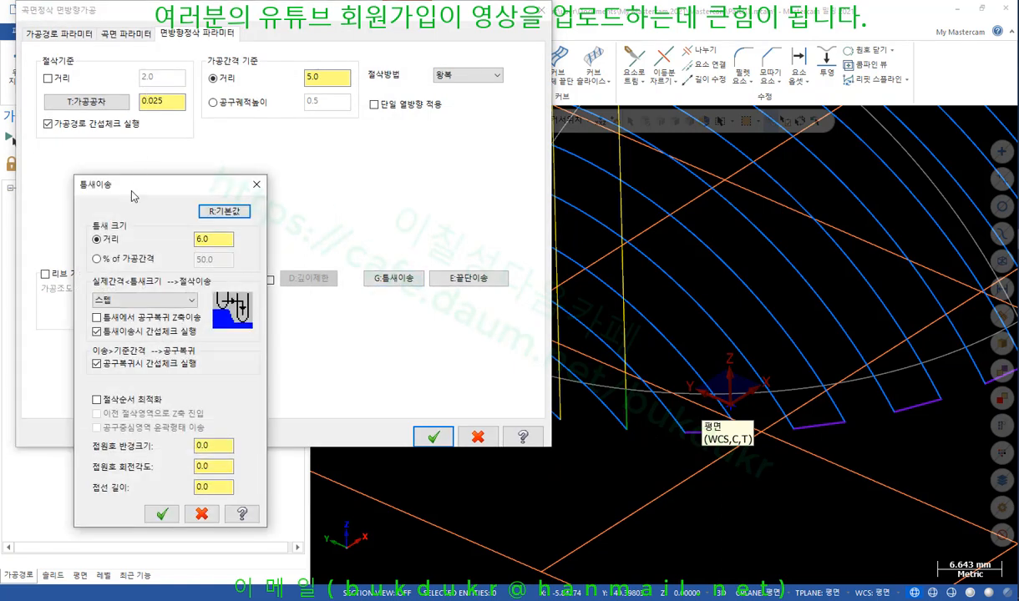
click(208, 239)
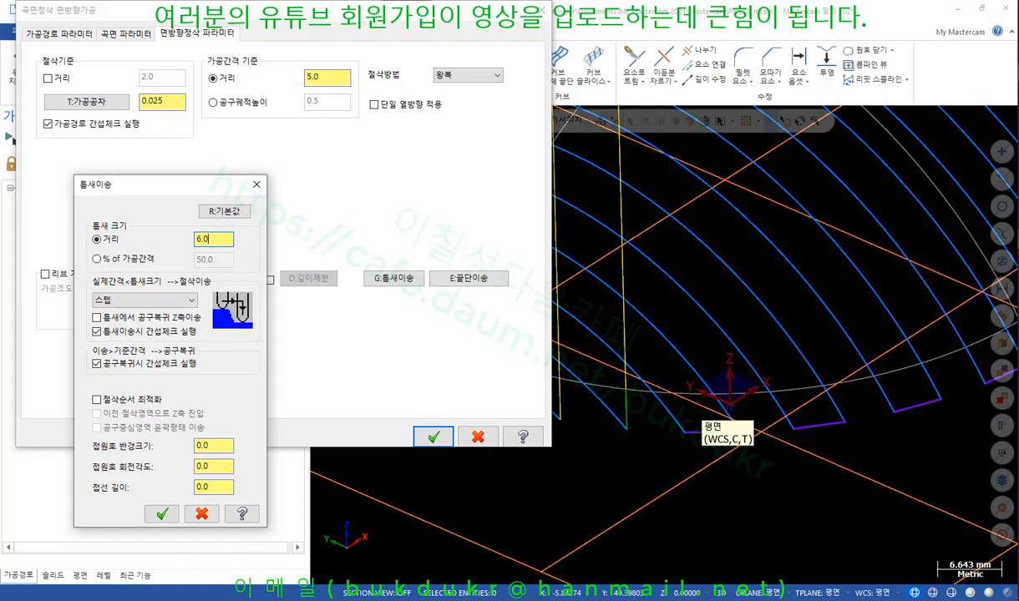
click(1018, 72)
drag(196, 247, 254, 249)
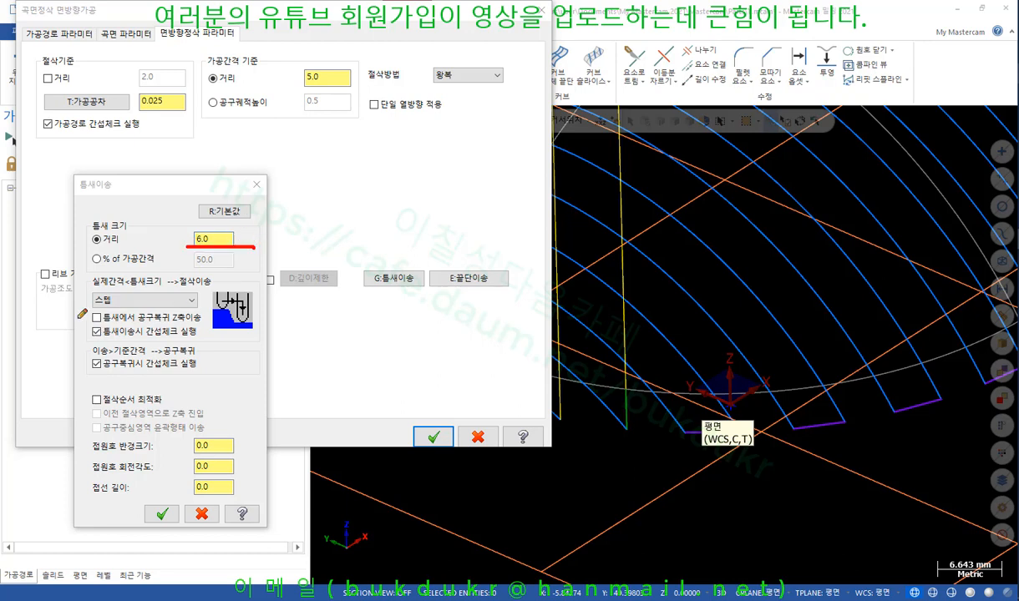
mouse_move(133, 339)
mouse_down()
mouse_move(70, 328)
mouse_move(140, 272)
mouse_move(226, 322)
mouse_move(129, 336)
mouse_move(83, 368)
mouse_move(216, 349)
mouse_move(161, 380)
mouse_up()
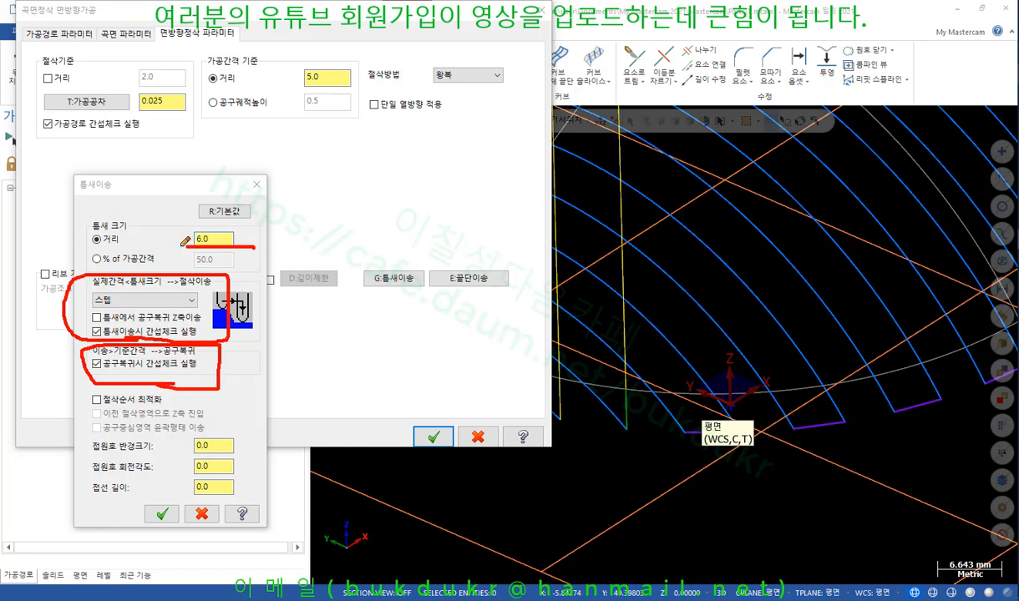
Box the gap distance with the screen pen, underline the percent-of-stepover value and write 300% beside it.
mouse_move(181, 246)
mouse_down()
mouse_move(181, 225)
mouse_move(244, 224)
mouse_move(242, 249)
mouse_move(186, 249)
mouse_move(291, 257)
mouse_move(304, 278)
mouse_move(298, 303)
mouse_move(342, 301)
mouse_up()
click(311, 271)
click(322, 293)
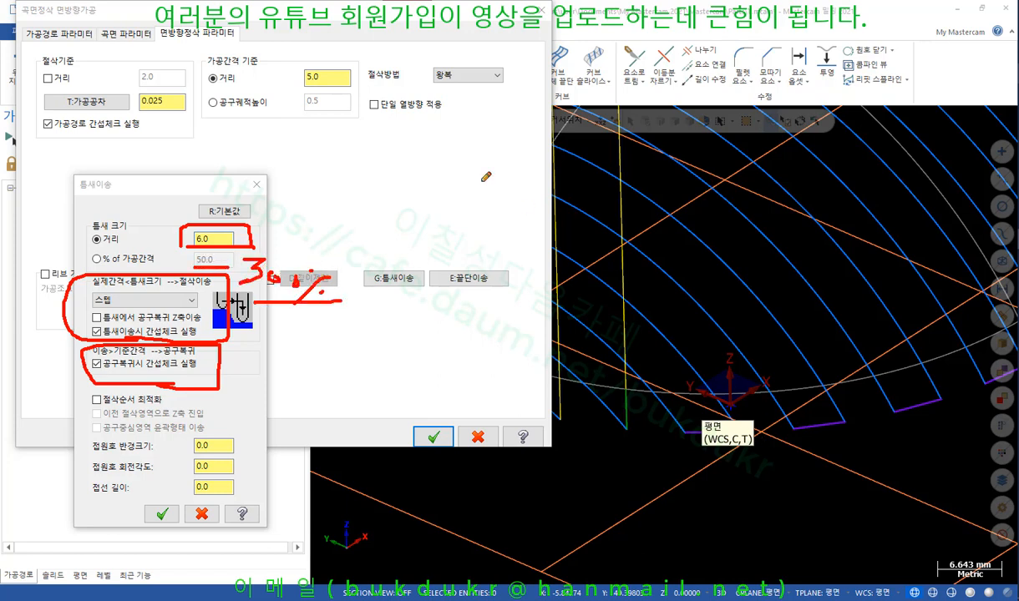
Underline the 5.0 stepover distance and box the gap distance with the screen pen, and close the pen.
drag(297, 84, 360, 84)
mouse_move(193, 235)
mouse_down()
mouse_move(171, 215)
mouse_move(257, 244)
mouse_up()
right_click(367, 192)
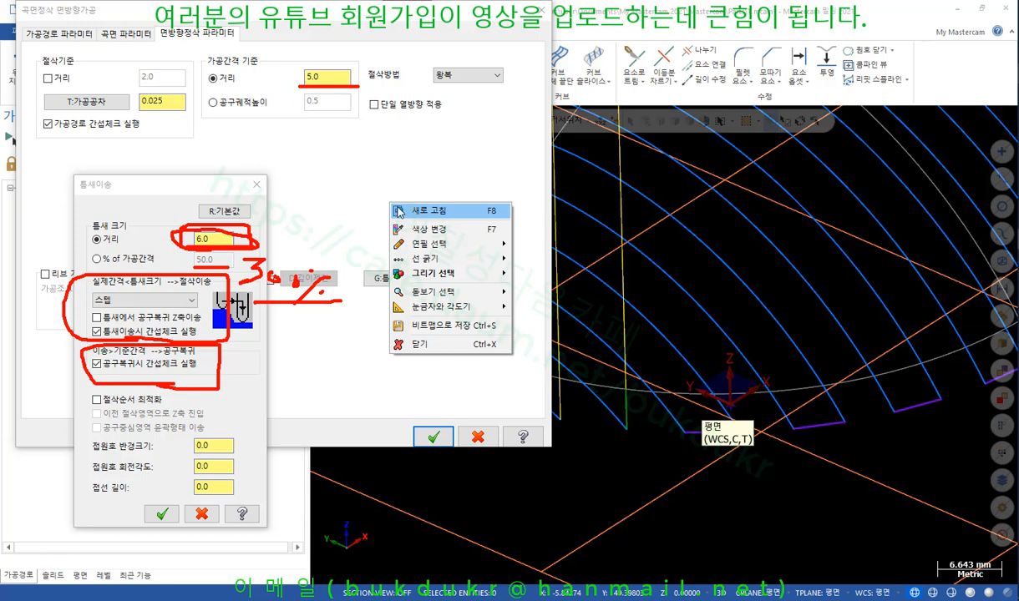
click(439, 343)
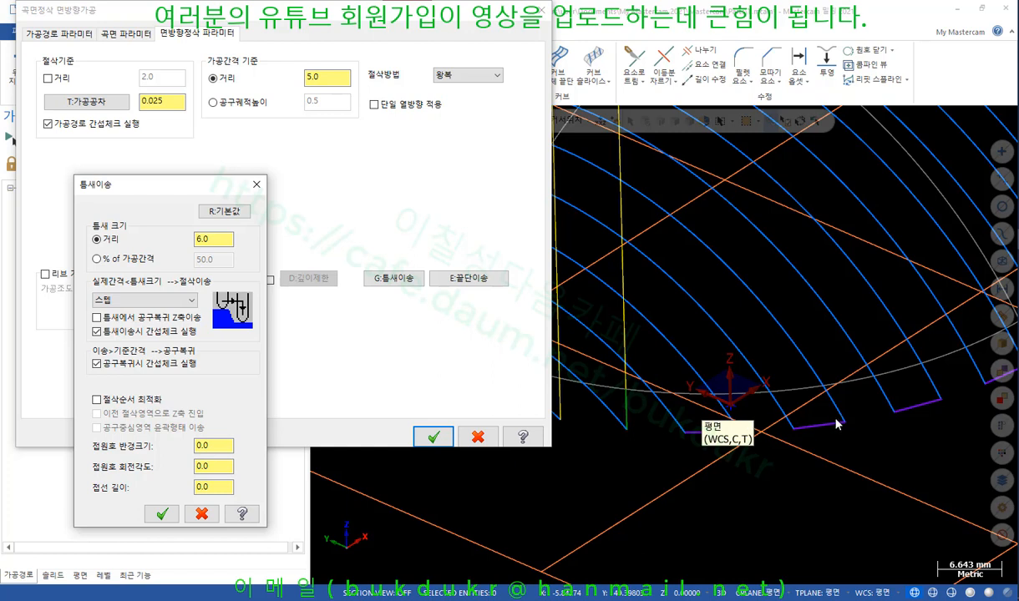
Examine the motion types offered for moves smaller than the gap size, discard the gap dialog, and close the Flowline parameters.
click(143, 300)
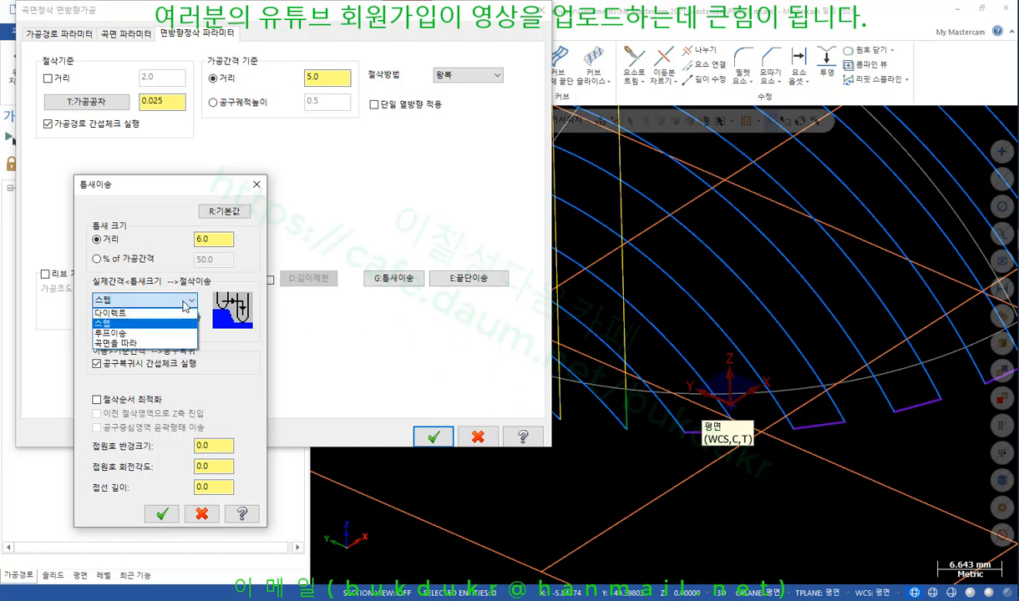
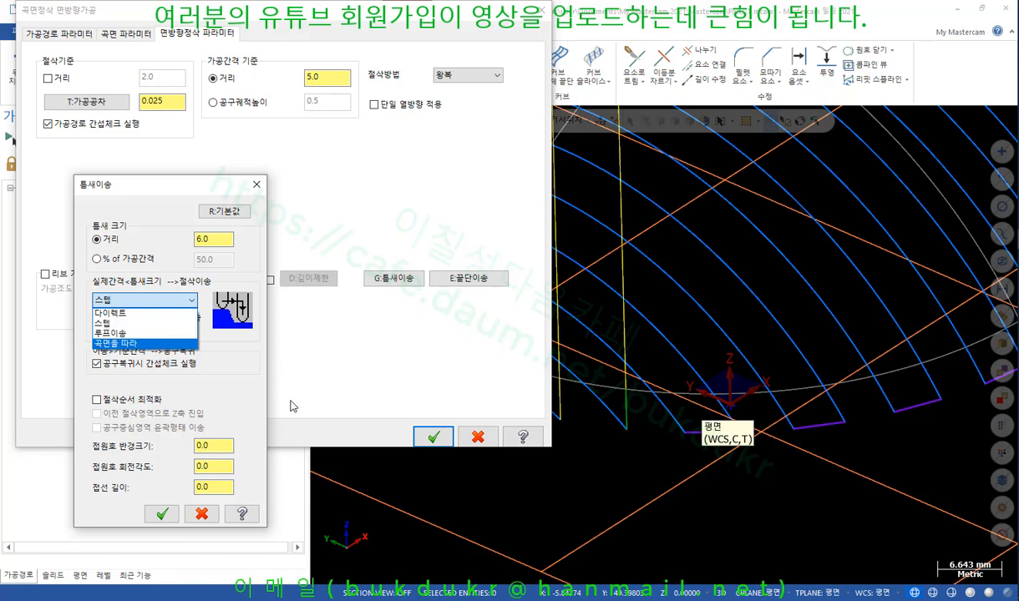
click(208, 512)
click(209, 513)
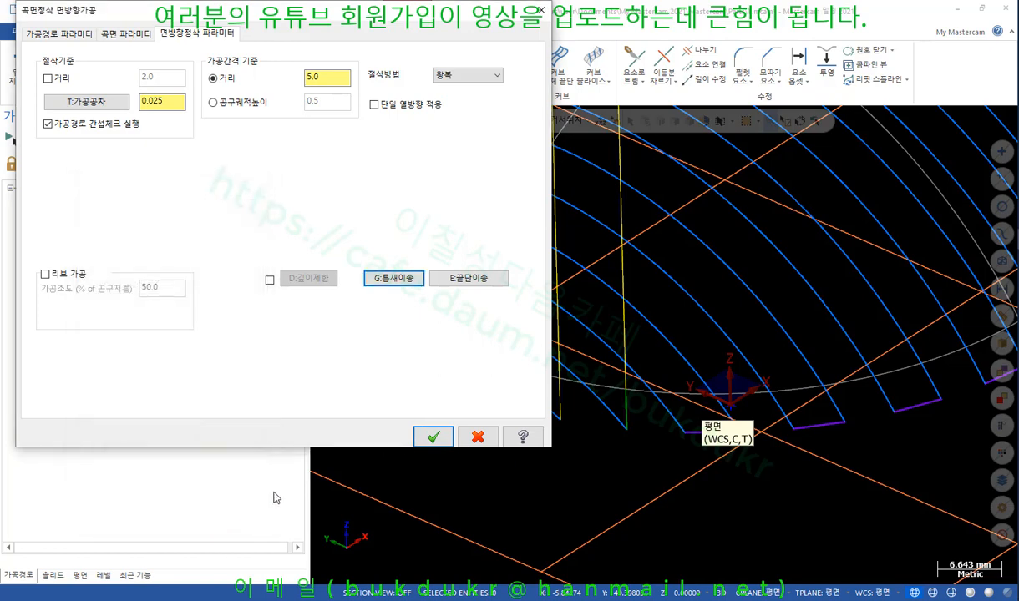
click(433, 437)
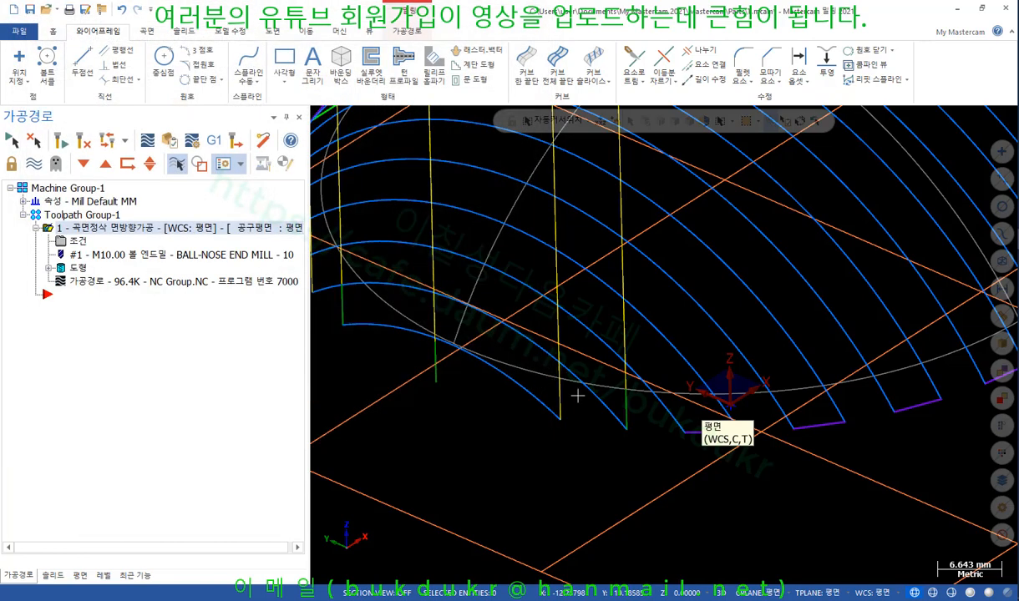
Turn on shading for the dome and the flat surface.
scroll(579, 391, down, 5)
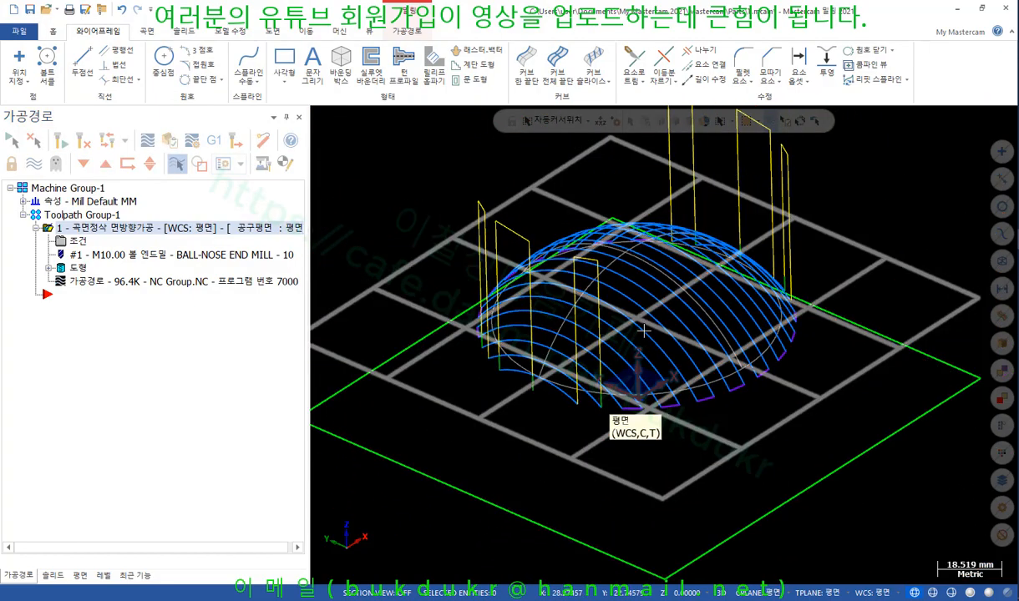
middle_drag(616, 298, 664, 318)
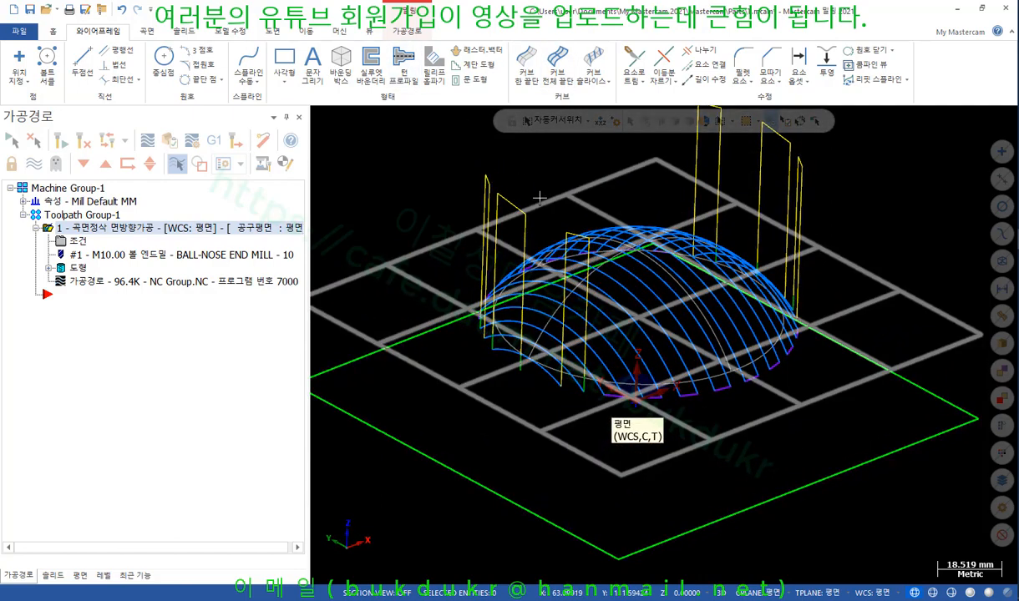
key(alt+s)
scroll(574, 193, down, 4)
Rotate the flat surface about the Y axis at the origin by about -34° with Dynamic transform, using the Move method.
click(806, 285)
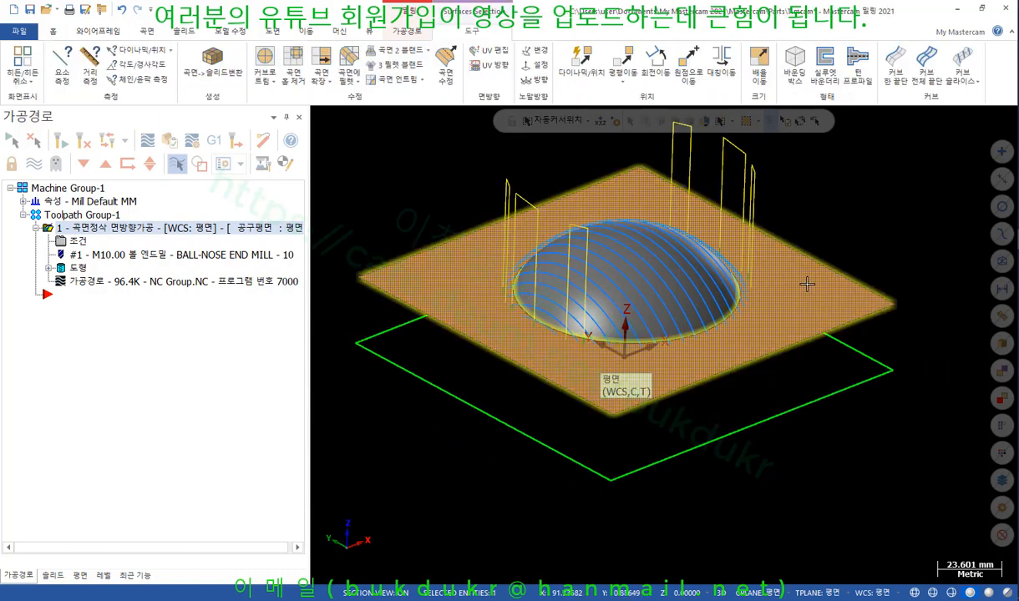
scroll(568, 380, down, 6)
mouse_move(497, 328)
middle_down()
mouse_move(539, 303)
mouse_move(512, 332)
mouse_move(539, 325)
mouse_move(512, 331)
mouse_move(520, 328)
middle_up()
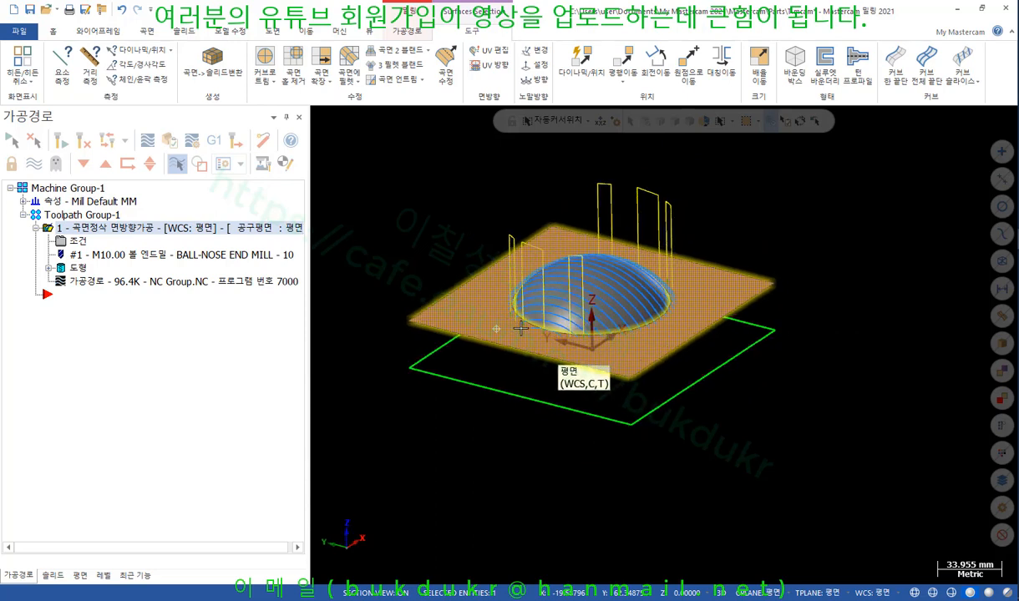
click(306, 32)
click(29, 61)
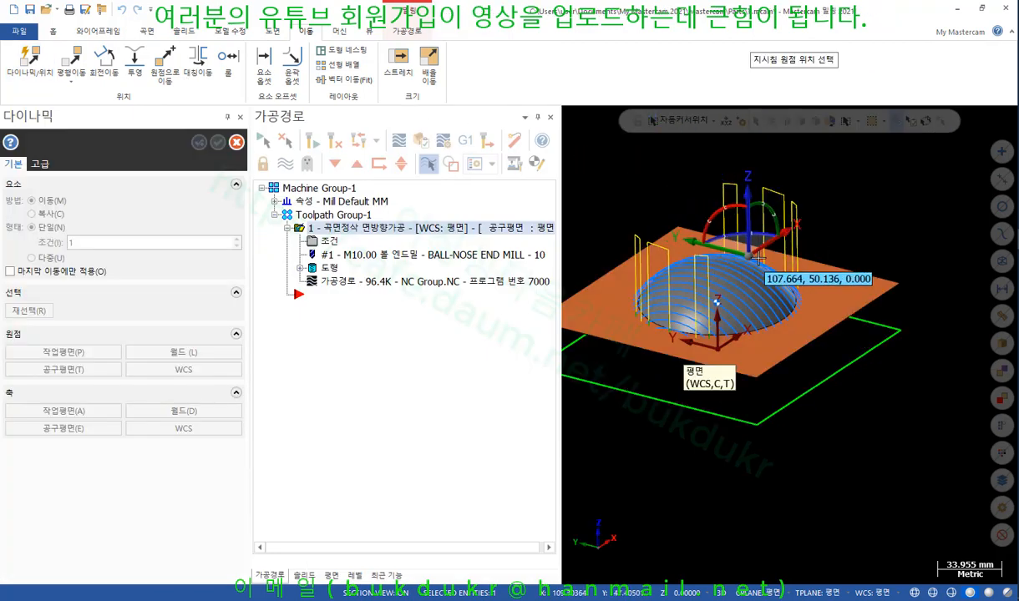
click(725, 355)
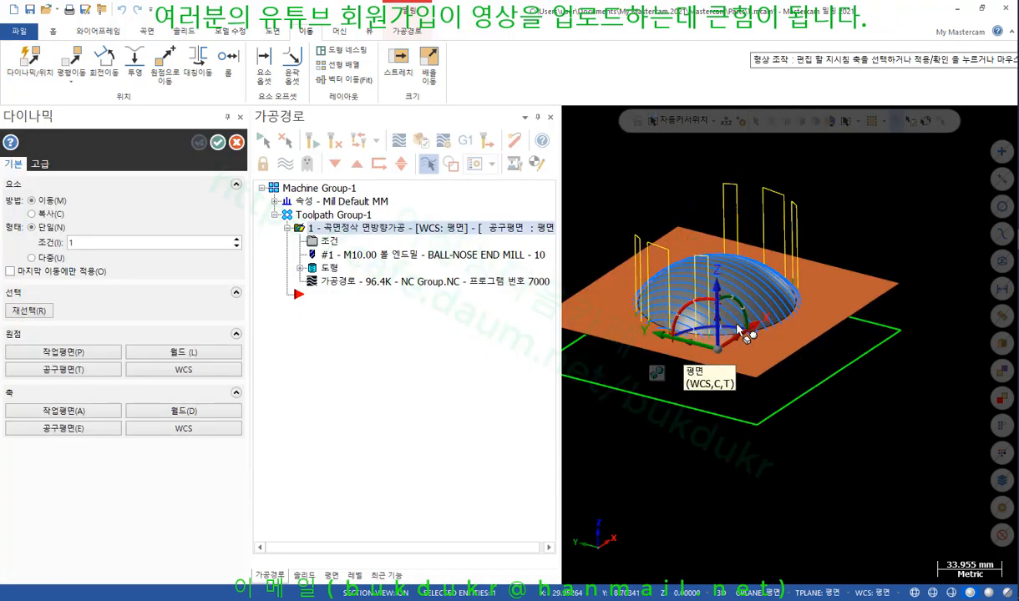
click(740, 380)
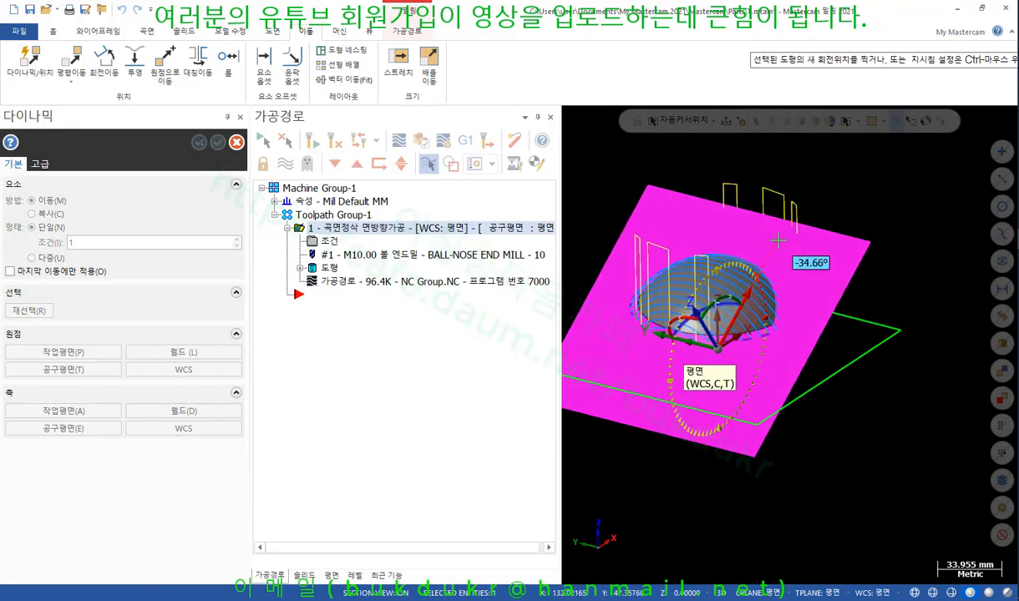
click(785, 241)
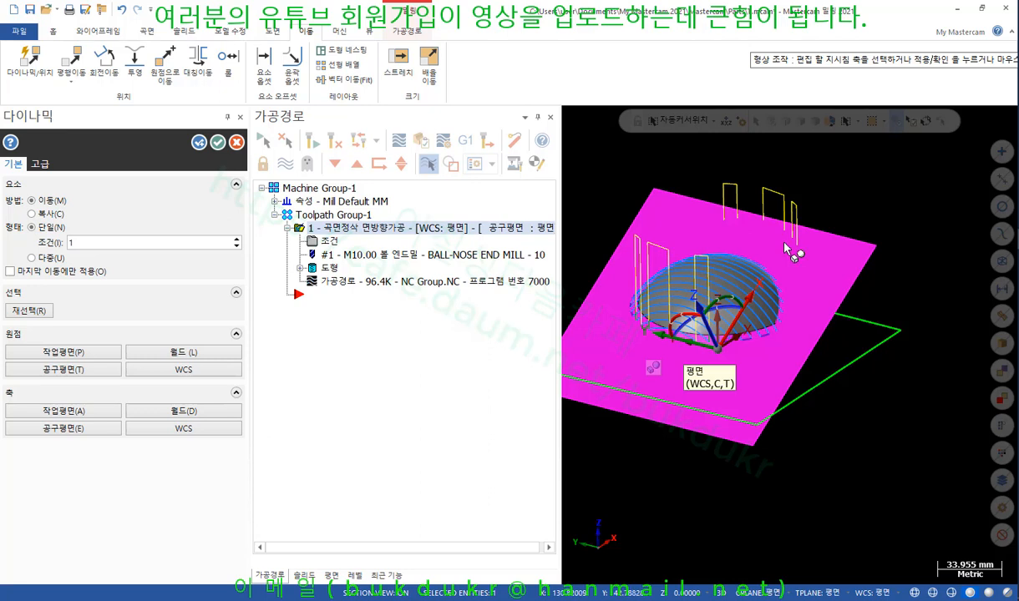
click(218, 143)
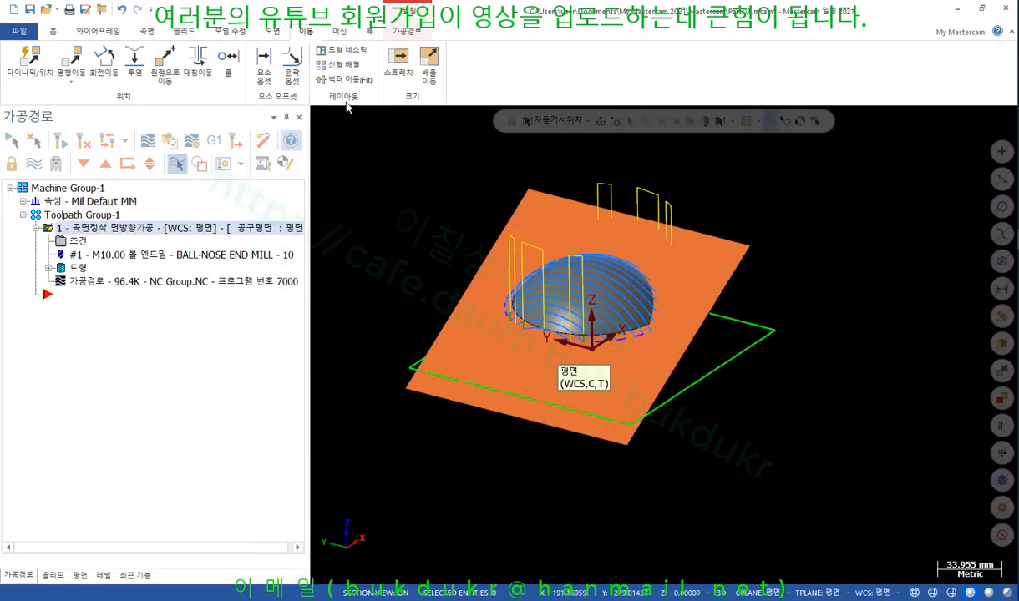
Trim the dome solid with the tilted flat surface using Trim to Surface/Sheet.
click(181, 31)
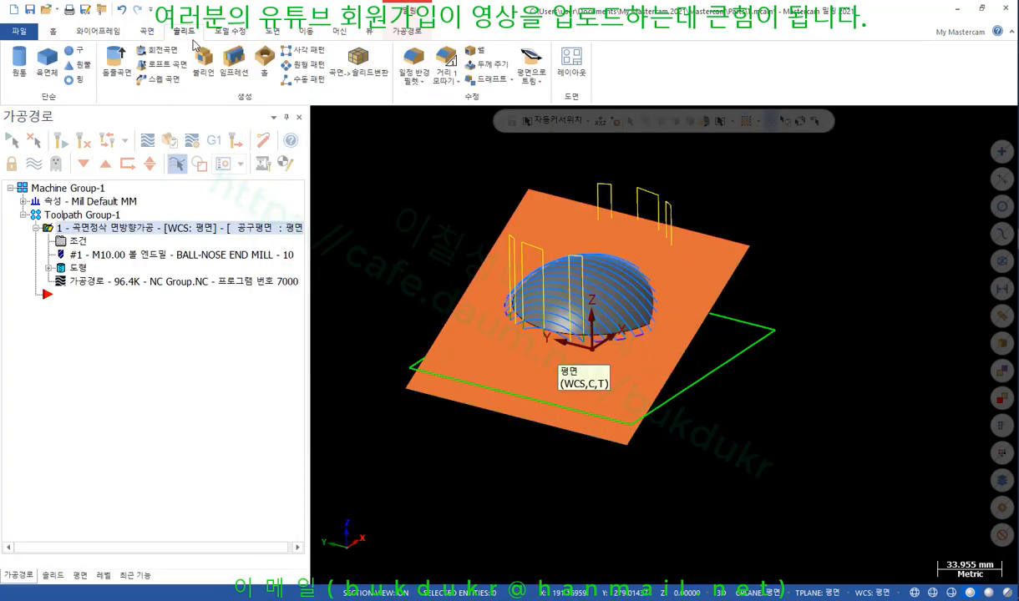
click(531, 73)
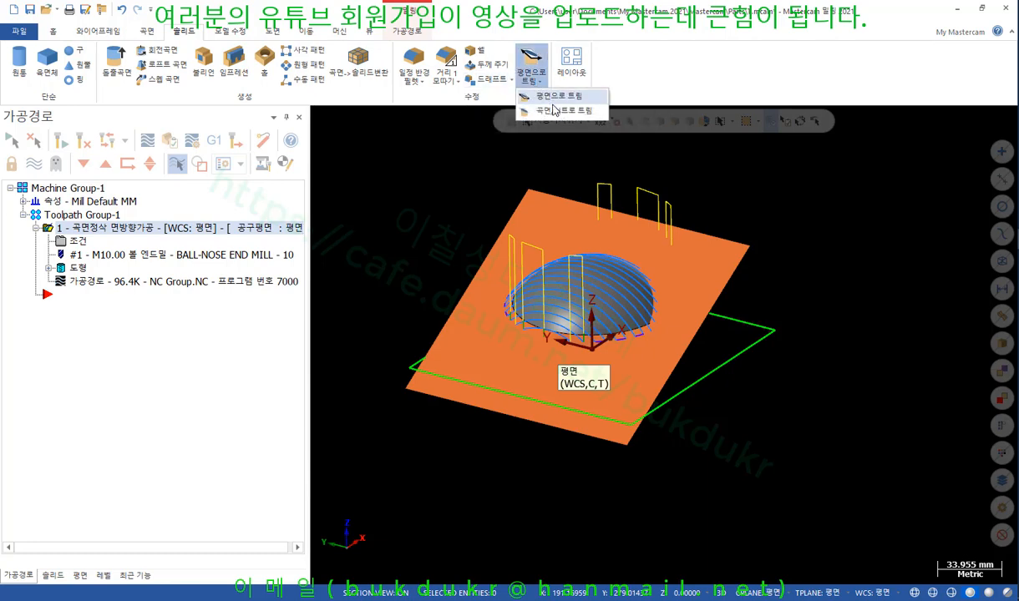
click(552, 109)
click(691, 277)
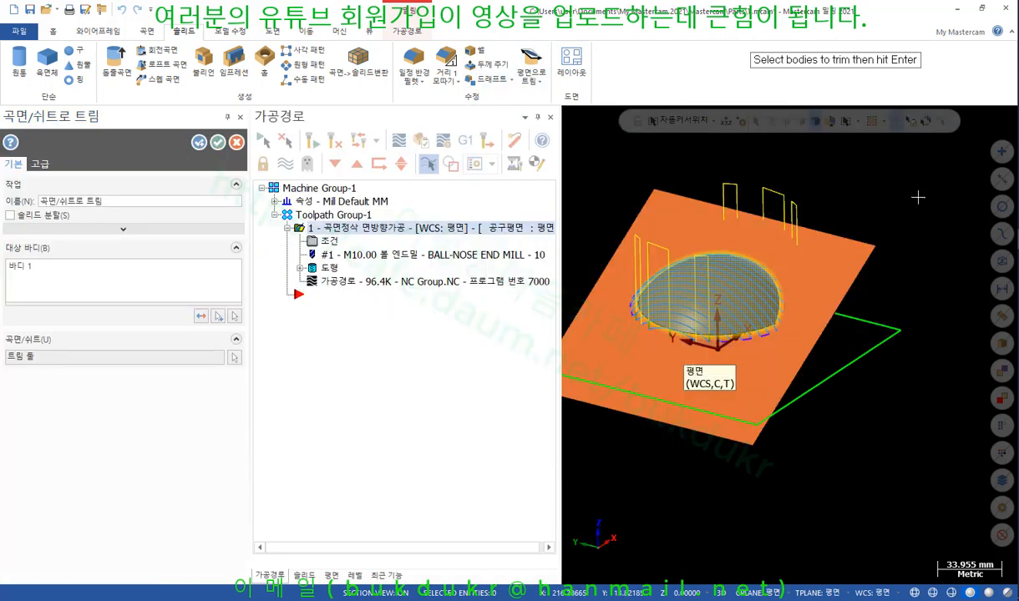
key(Return)
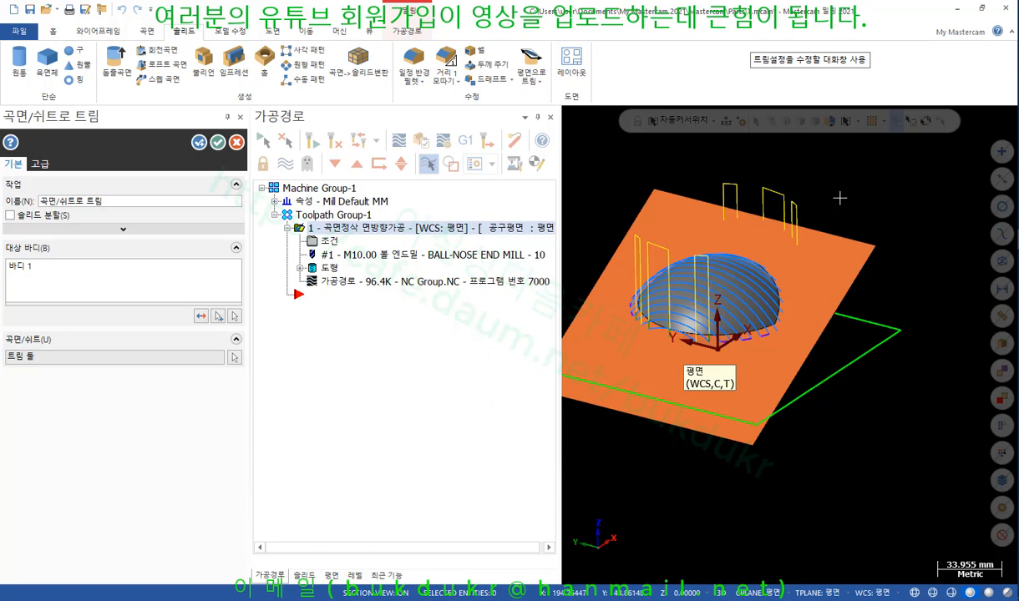
middle_drag(754, 330, 783, 286)
click(217, 143)
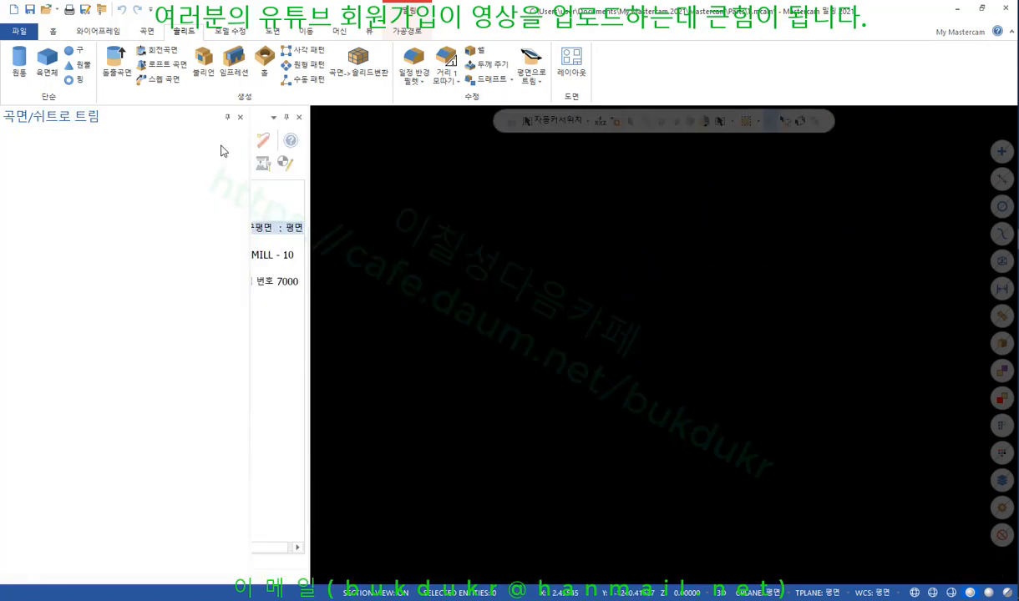
Regenerate the Flowline toolpath on the newly trimmed dome and hide the tilted trimming surface.
middle_drag(447, 219, 569, 246)
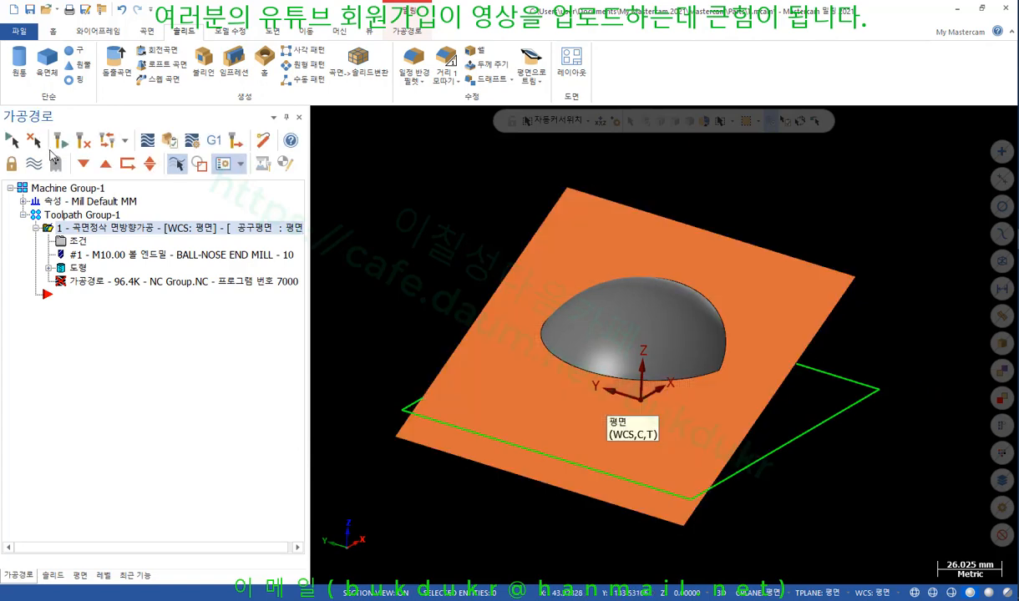
click(64, 142)
scroll(724, 287, down, 2)
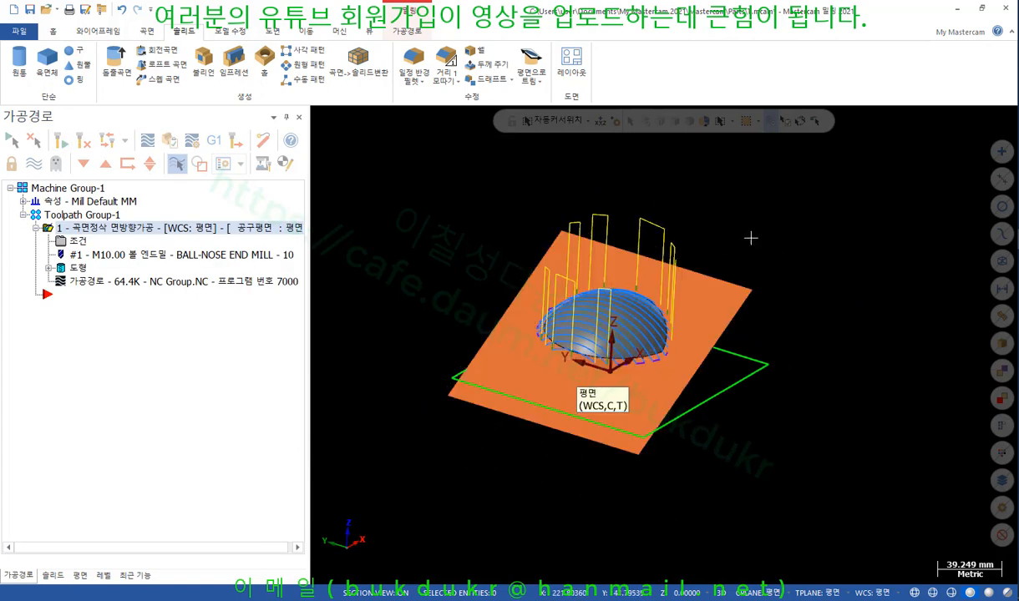
click(724, 286)
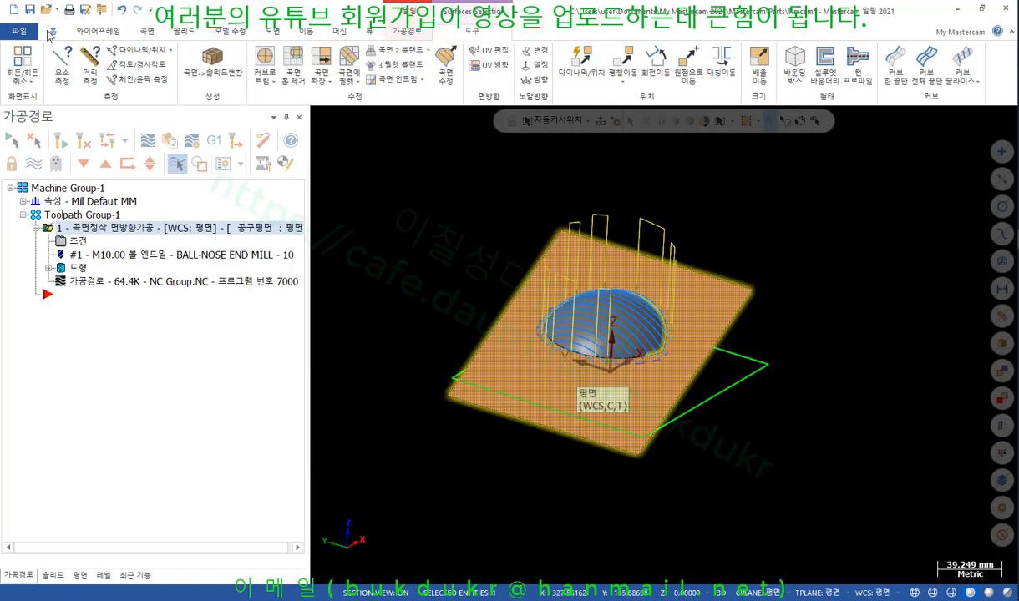
click(52, 31)
click(444, 71)
Mark both pass ends and trace the stepped connecting move at the dome's trimmed corner with the screen pen, and clear the marks.
scroll(644, 315, up, 2)
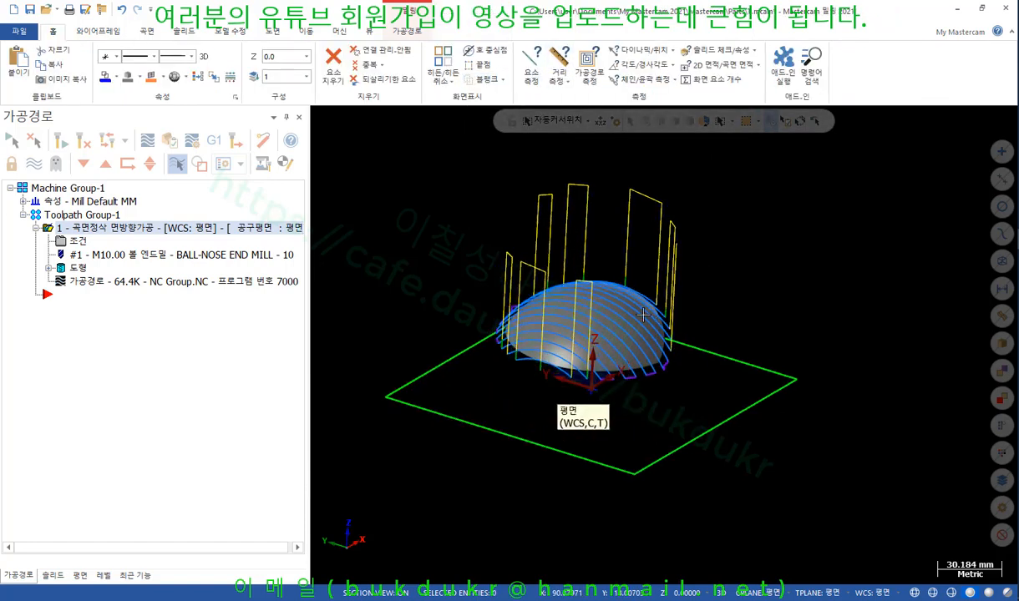
scroll(643, 315, up, 2)
middle_drag(619, 261, 561, 260)
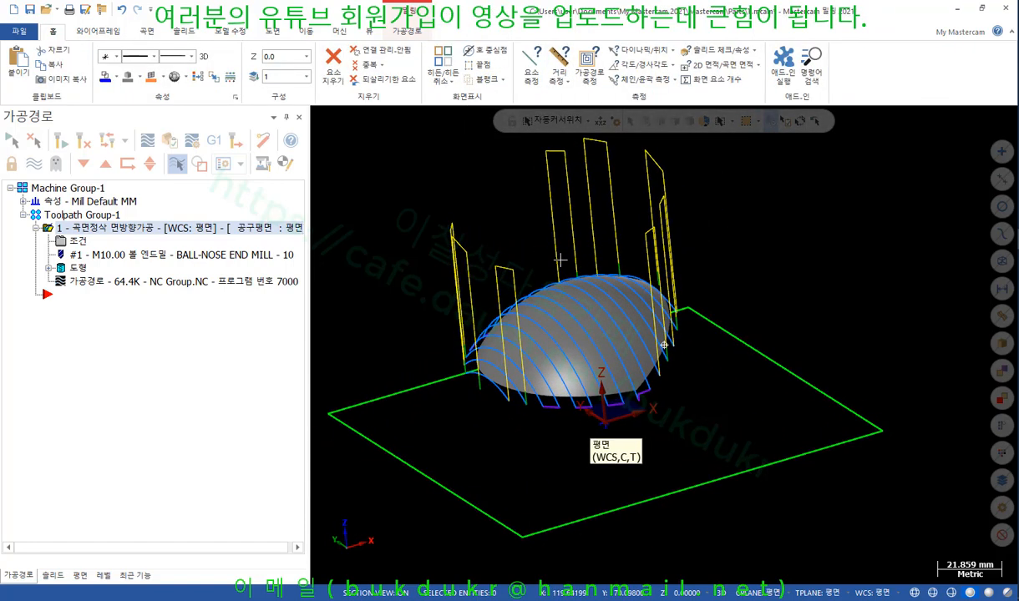
scroll(602, 323, up, 6)
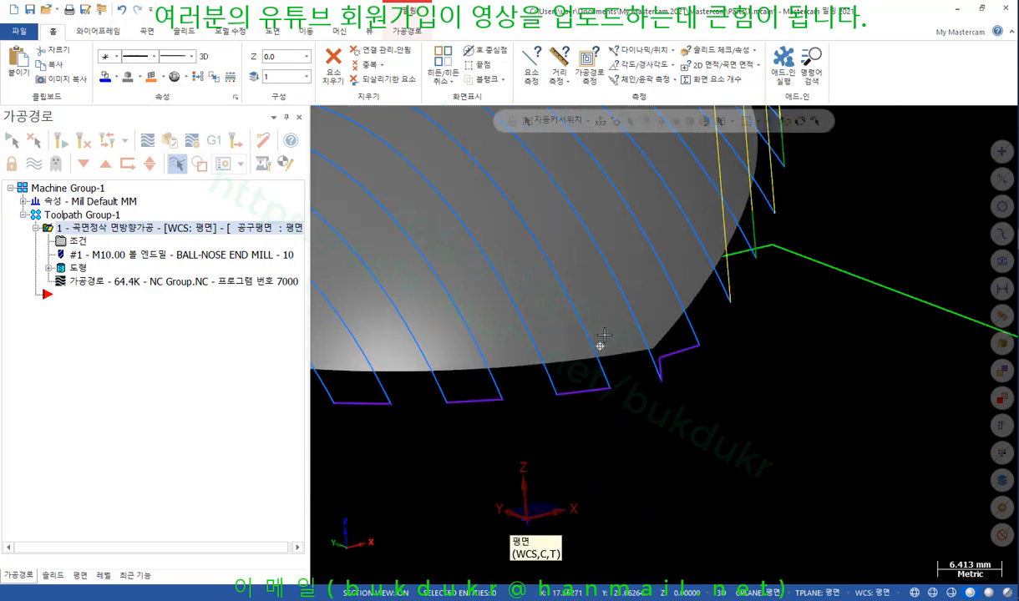
scroll(660, 370, up, 3)
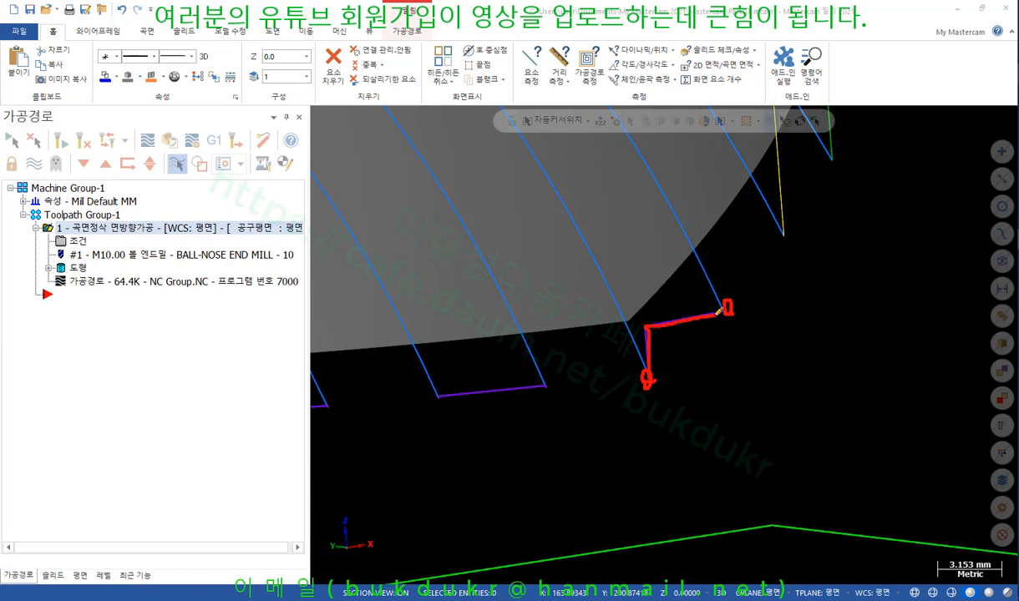
right_click(723, 340)
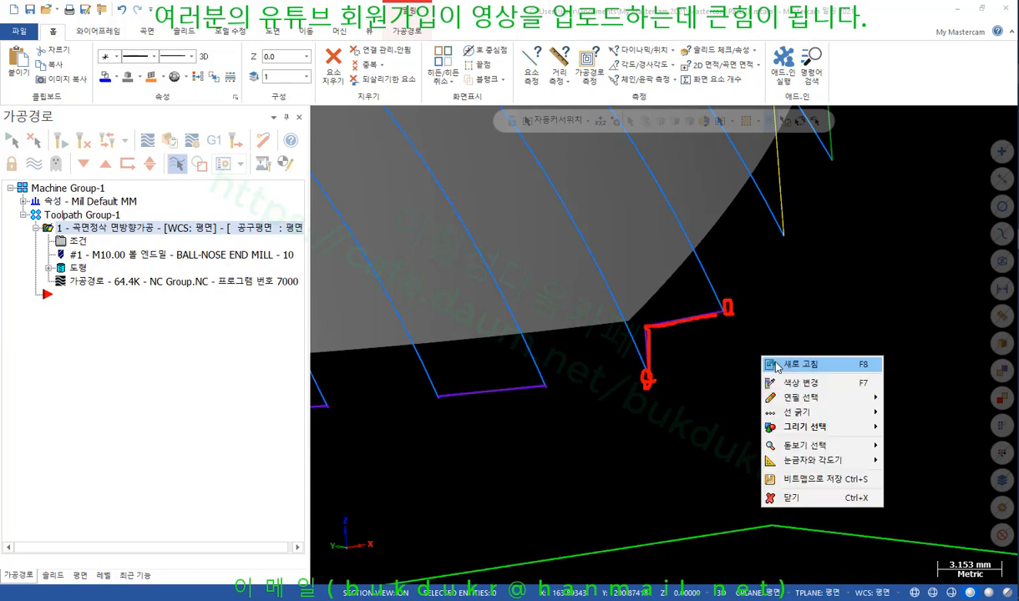
click(756, 352)
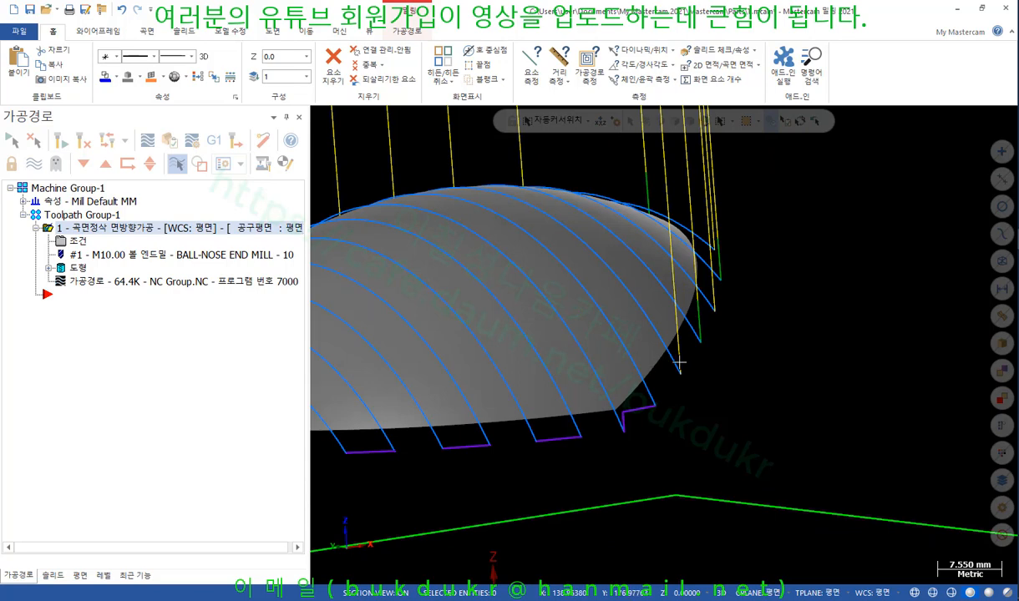
Set the Flowline gap distance to 10 and regenerate the toolpath.
mouse_move(680, 362)
middle_down()
mouse_move(664, 344)
mouse_move(676, 346)
middle_up()
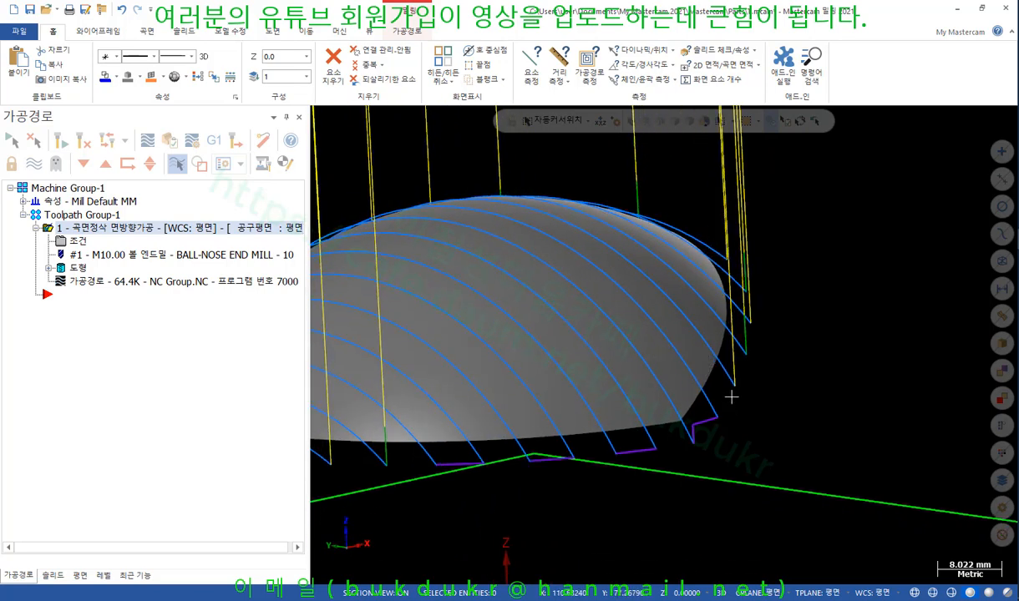
click(74, 240)
click(393, 278)
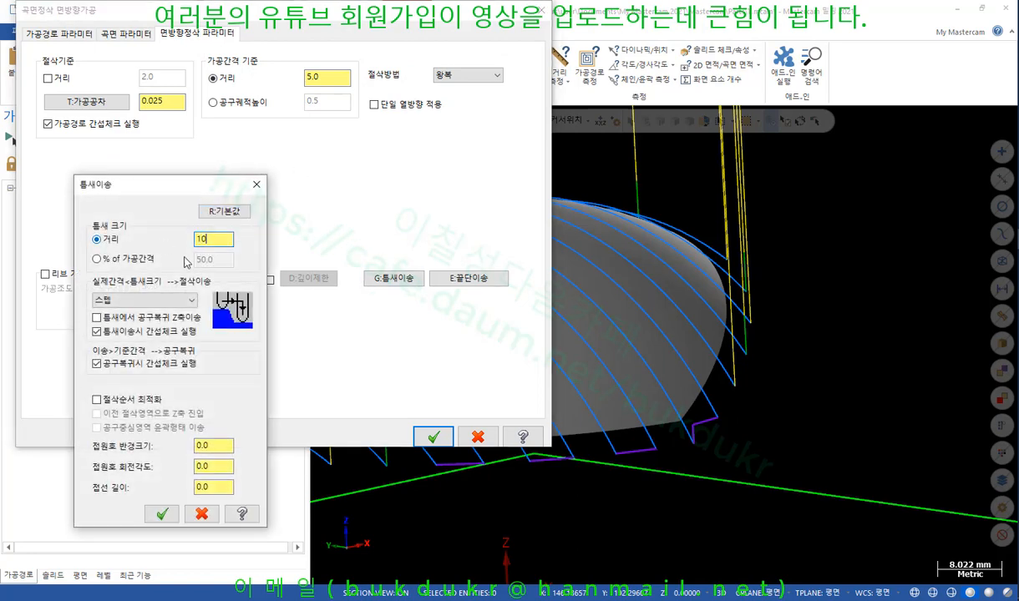
click(162, 513)
click(434, 437)
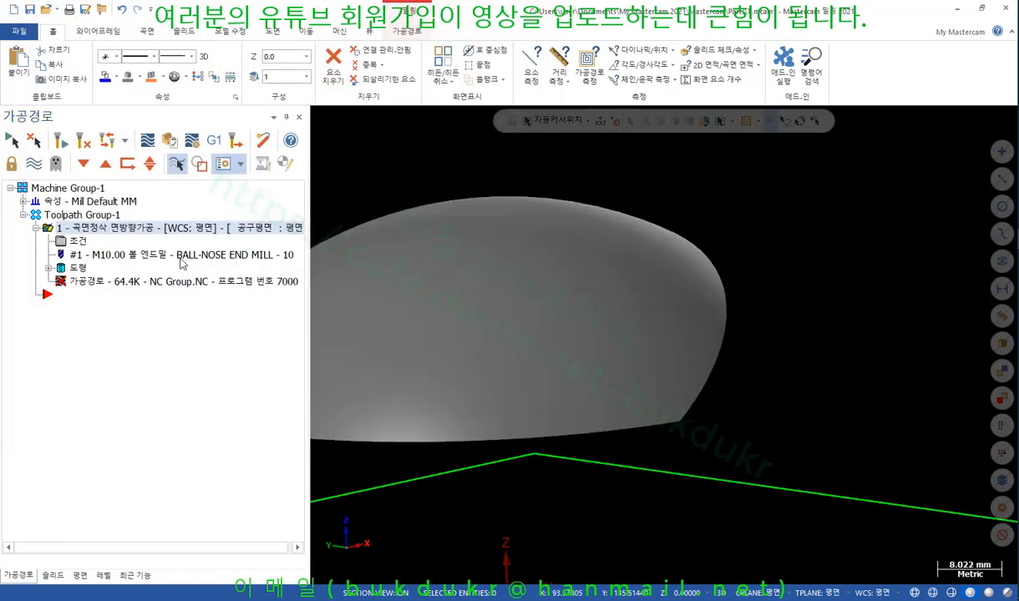
click(60, 142)
Circle the stepped connecting moves along the dome's trimmed edge with the screen pen and clear the marks.
scroll(789, 413, up, 1)
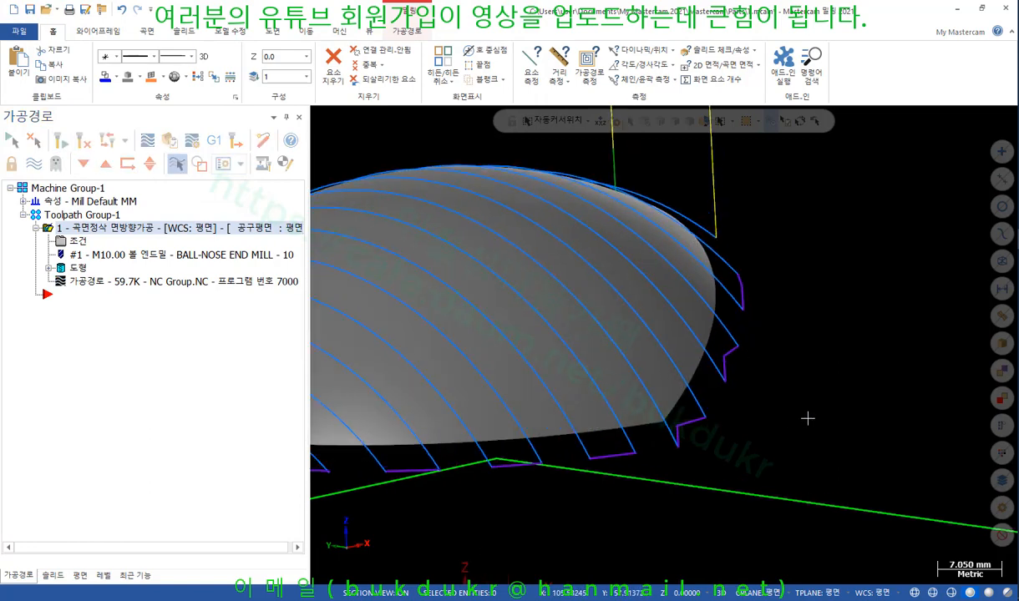
middle_drag(788, 413, 762, 406)
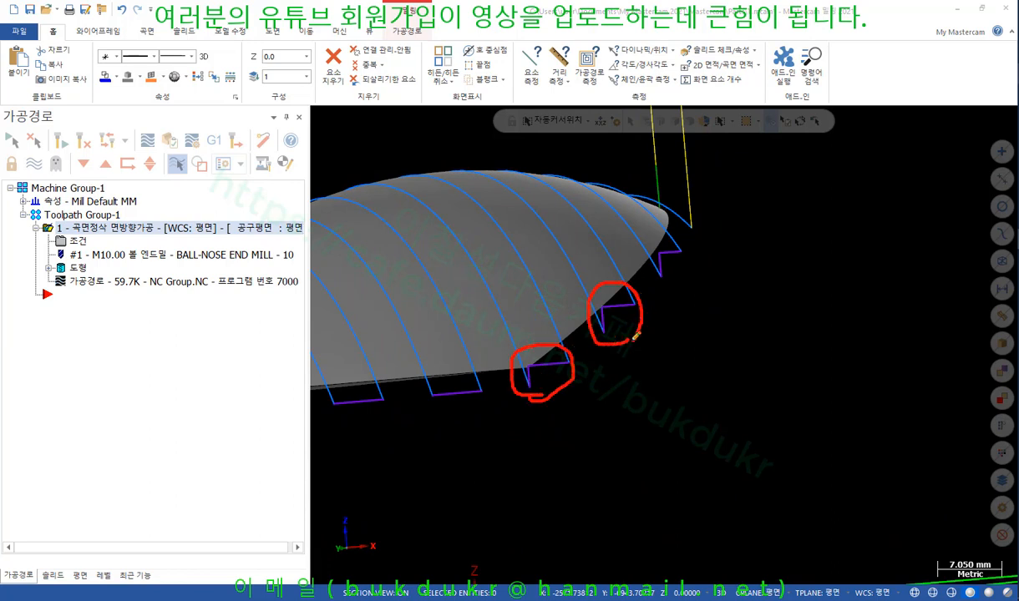
right_click(770, 212)
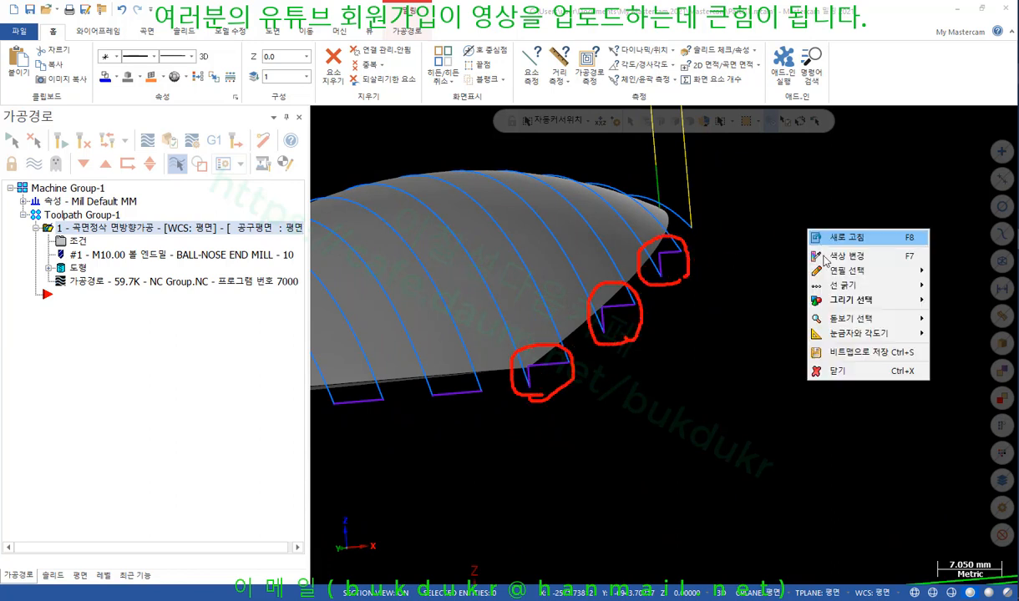
click(827, 356)
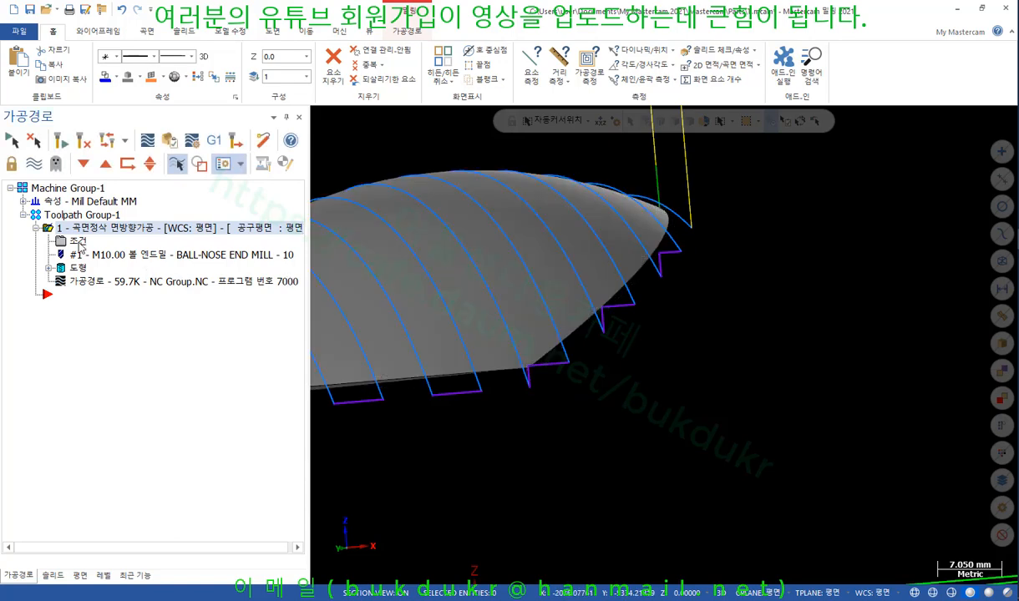
Set the Flowline gap motion to Direct (다이렉트) and regenerate the toolpath.
click(78, 242)
click(380, 275)
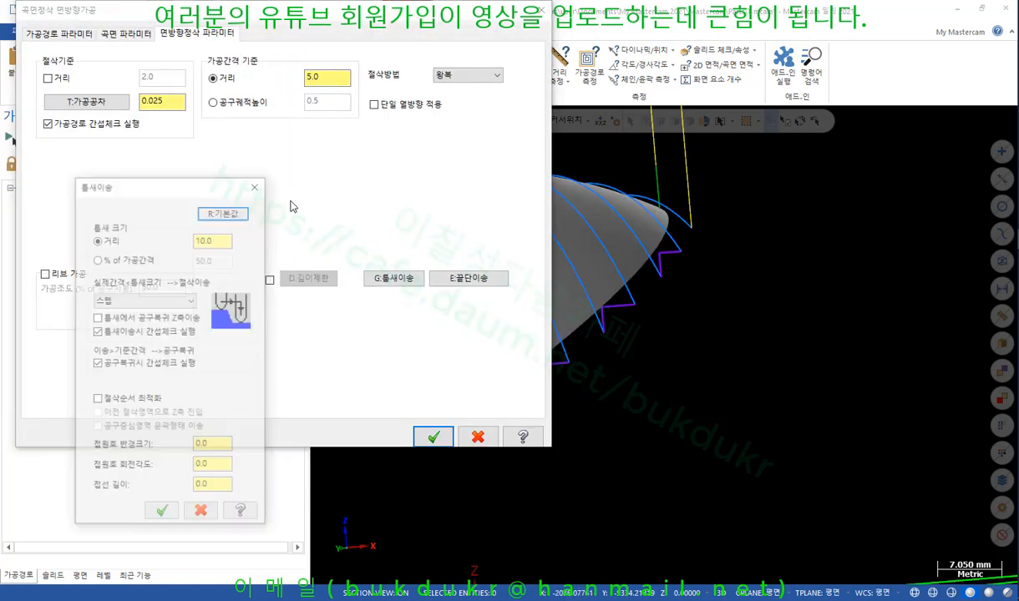
click(158, 300)
click(117, 312)
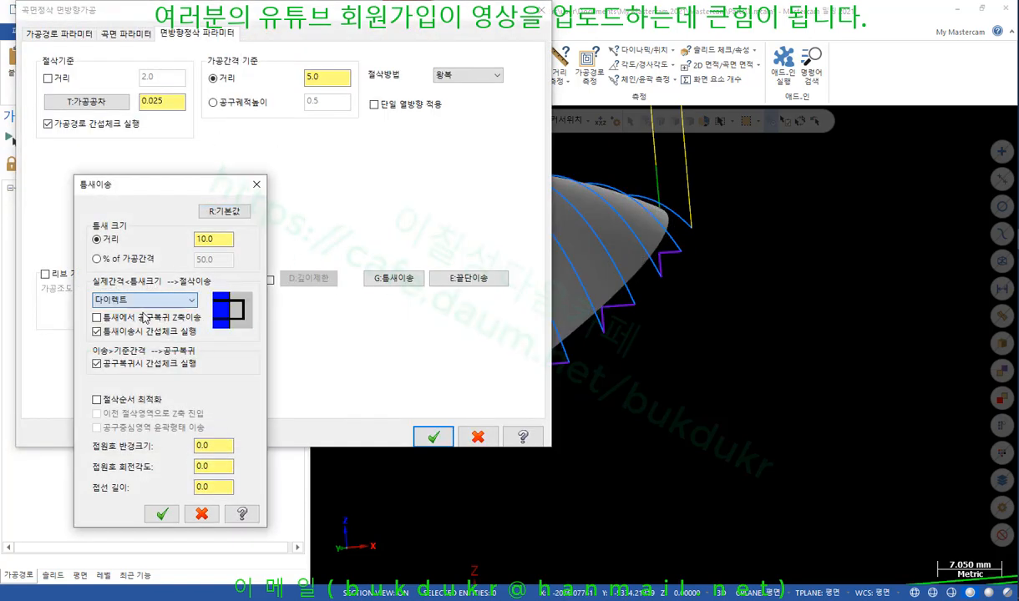
click(162, 514)
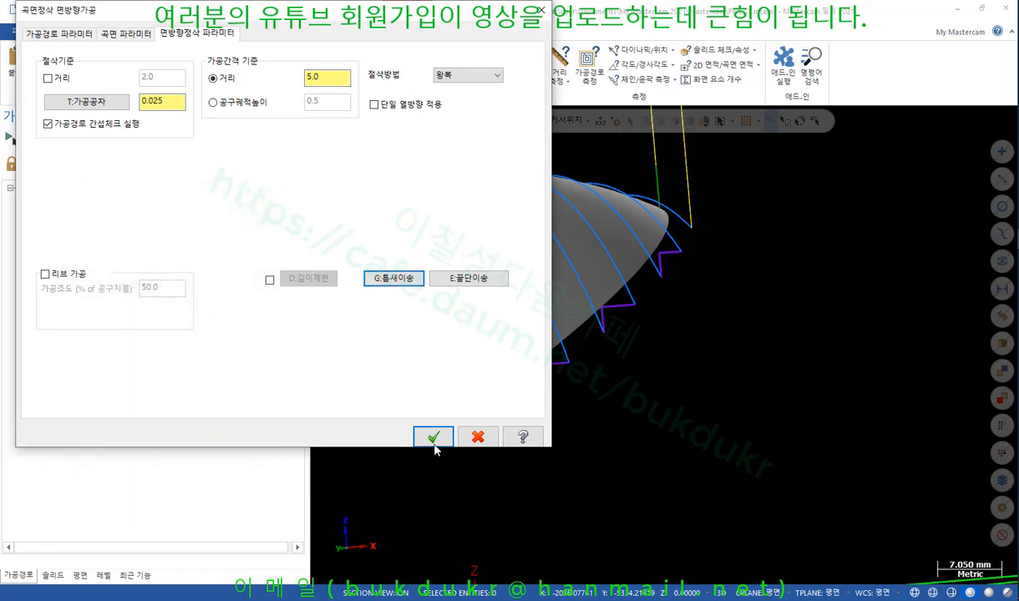
click(432, 435)
click(60, 142)
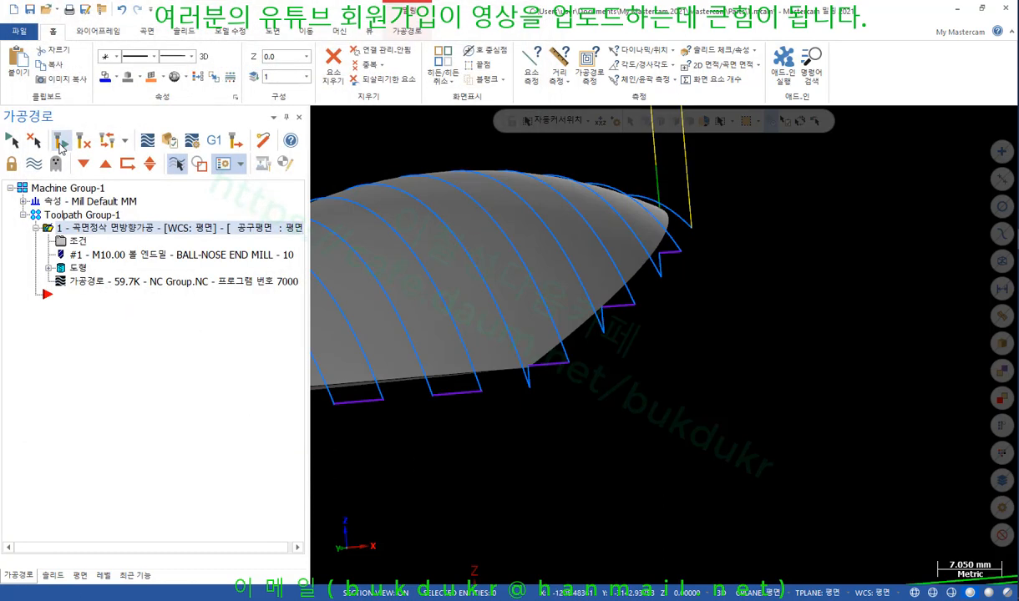
Turn off the gouge check for gap motion (틈새이송시 간섭체크 실행) in the Flowline gap settings and regenerate the toolpath.
scroll(605, 282, up, 5)
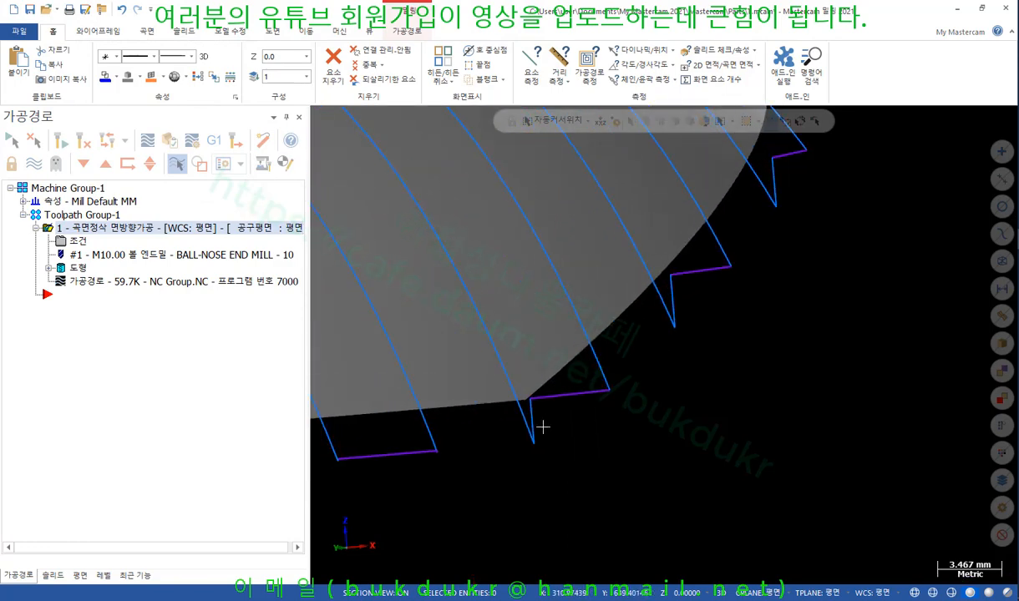
scroll(557, 331, down, 2)
middle_drag(557, 331, 519, 310)
scroll(754, 419, down, 7)
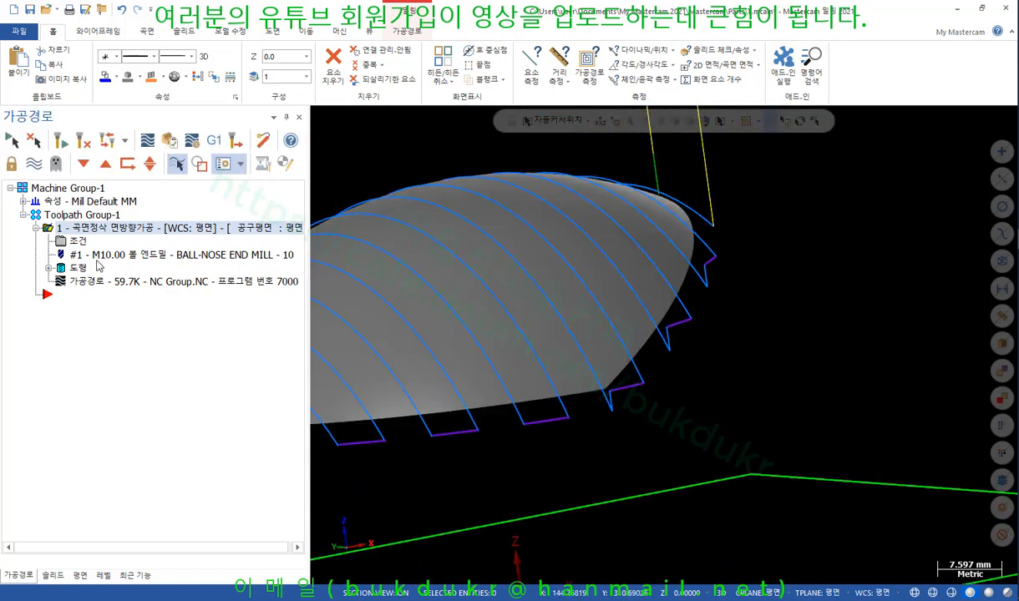
mouse_move(678, 285)
middle_down()
mouse_move(720, 310)
mouse_move(706, 323)
mouse_move(705, 308)
middle_up()
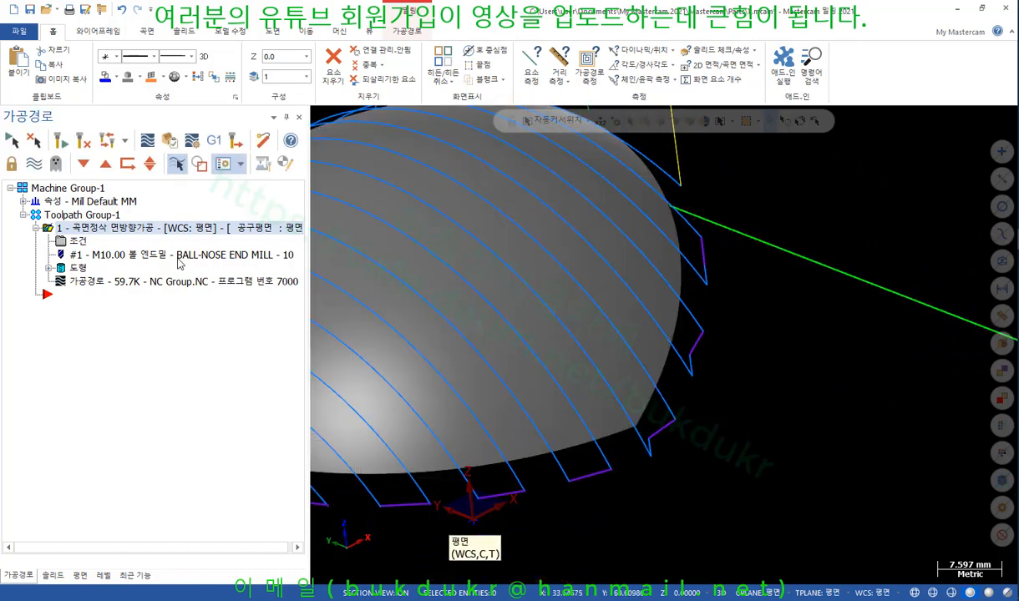
click(73, 242)
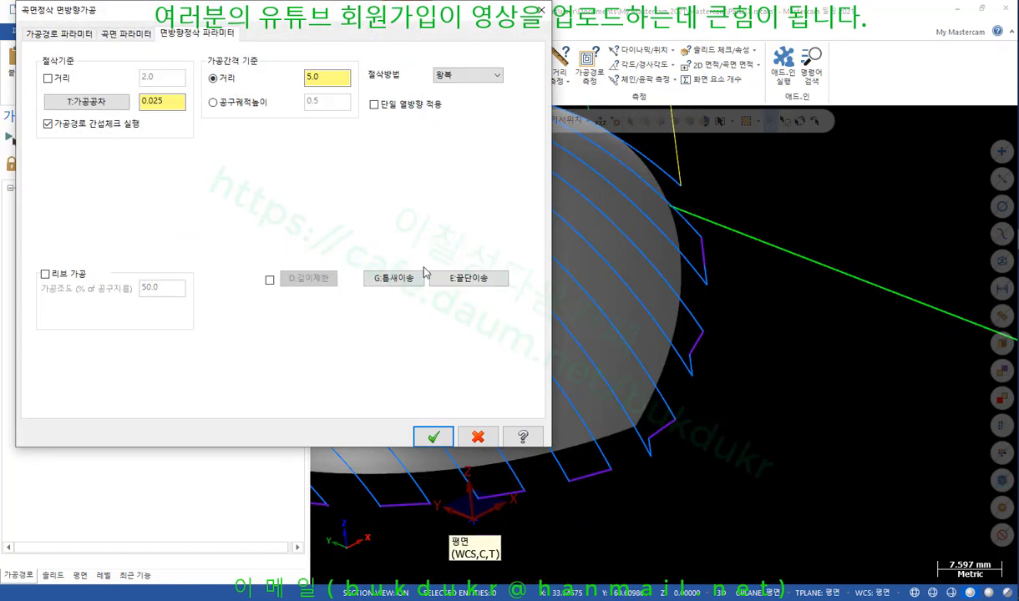
click(415, 278)
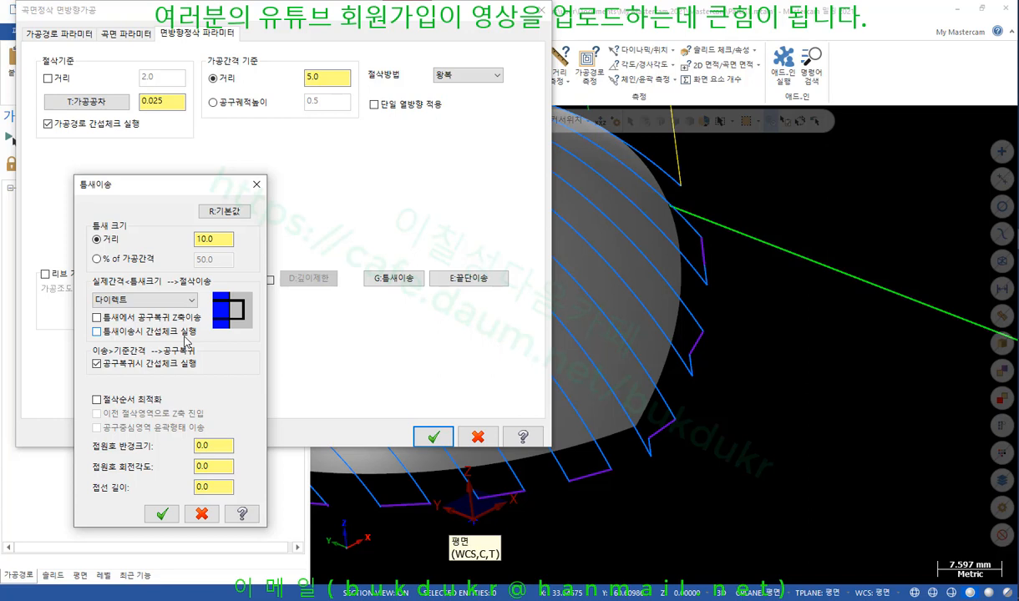
click(164, 514)
click(432, 437)
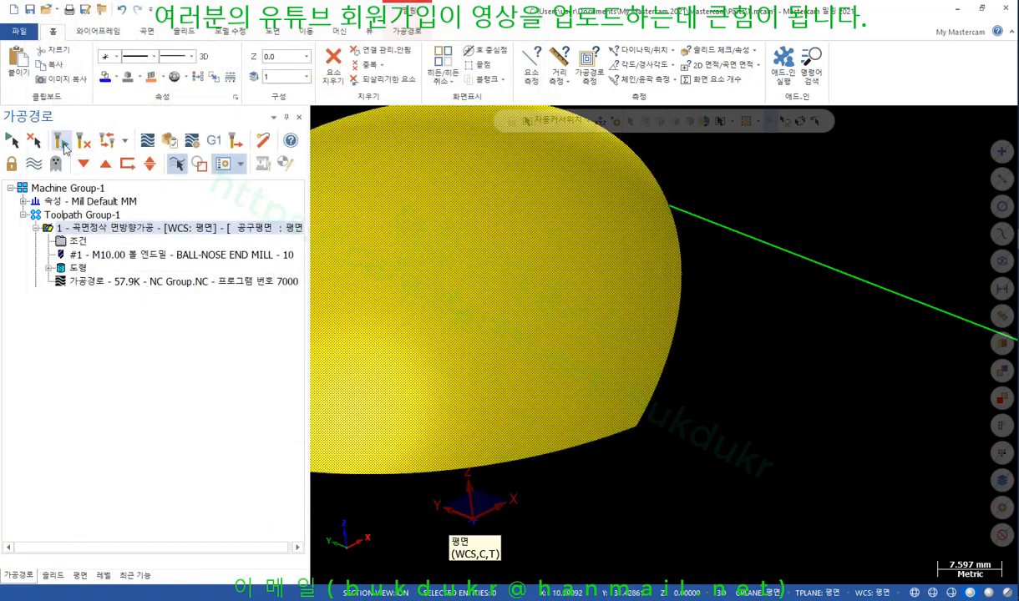
middle_drag(812, 354, 756, 301)
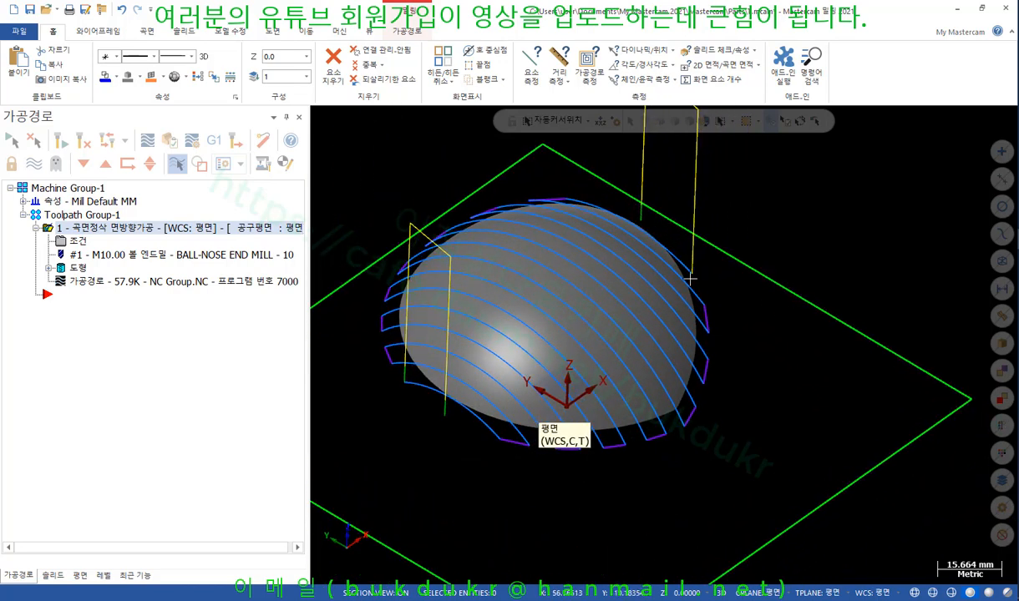
Analyze the toolpath with the shaded tool shown on the direct connecting move at the dome's trimmed corner.
click(99, 281)
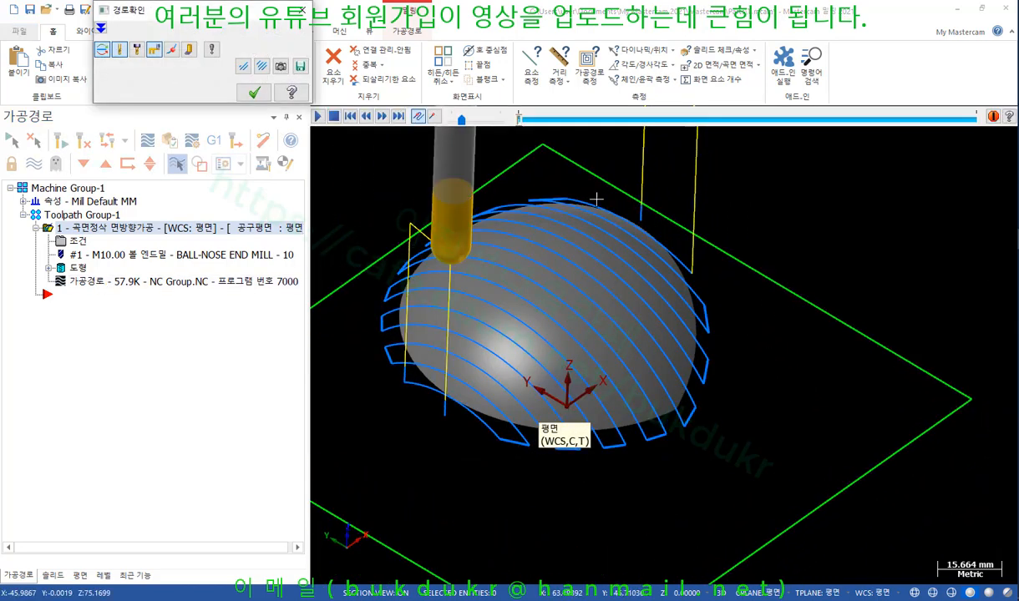
click(254, 93)
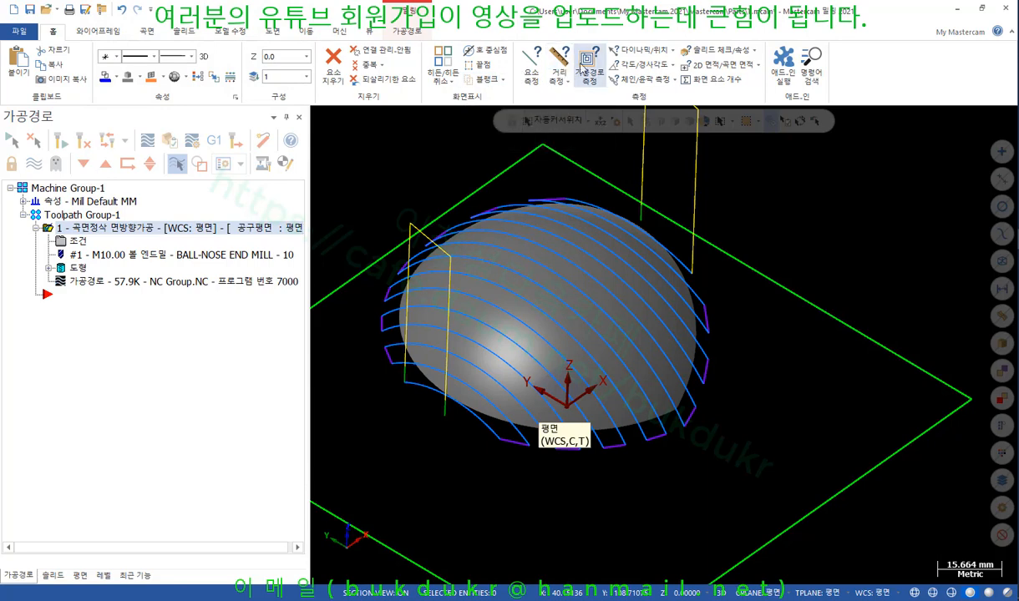
click(587, 67)
scroll(763, 424, up, 5)
mouse_move(729, 418)
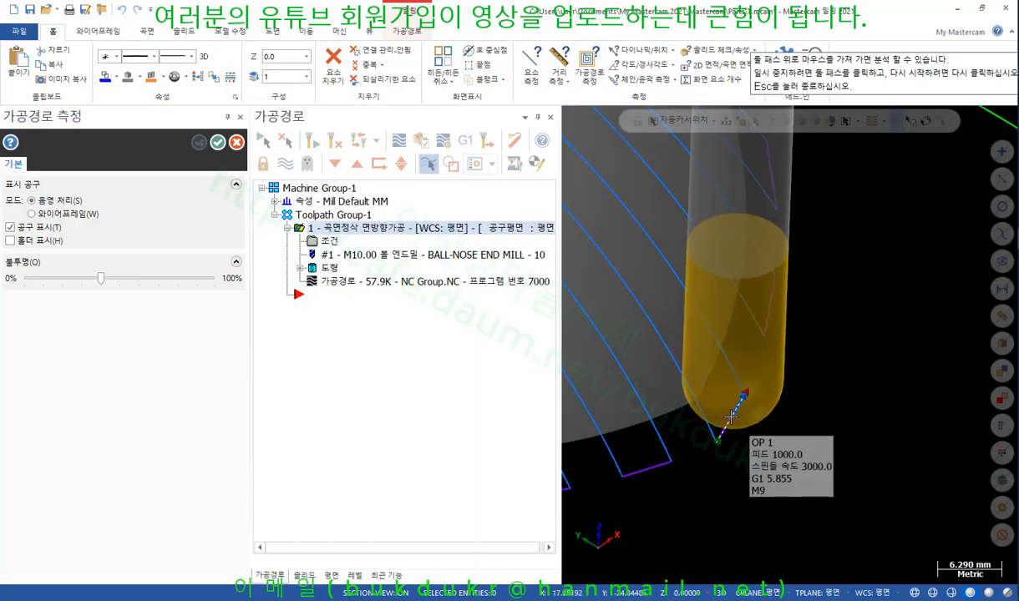
mouse_move(742, 403)
middle_down()
mouse_move(789, 346)
mouse_move(726, 359)
middle_up()
scroll(618, 348, up, 1)
scroll(622, 348, down, 3)
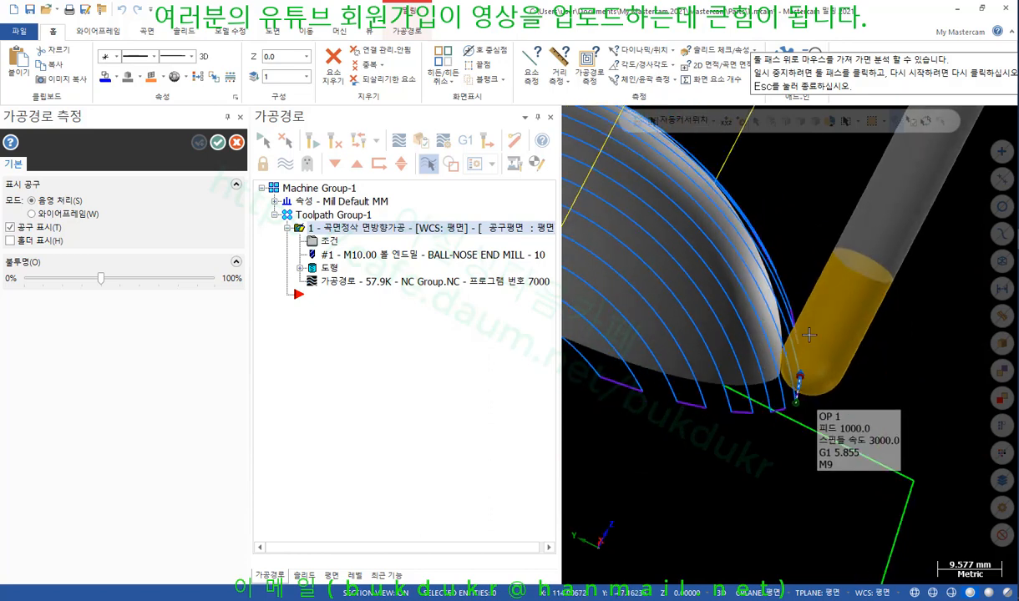
Examine the ball-nose tool against the dome's trimmed edge up close, trace the contact area with the screen pen, and clear the mark.
scroll(717, 366, up, 8)
scroll(717, 366, up, 2)
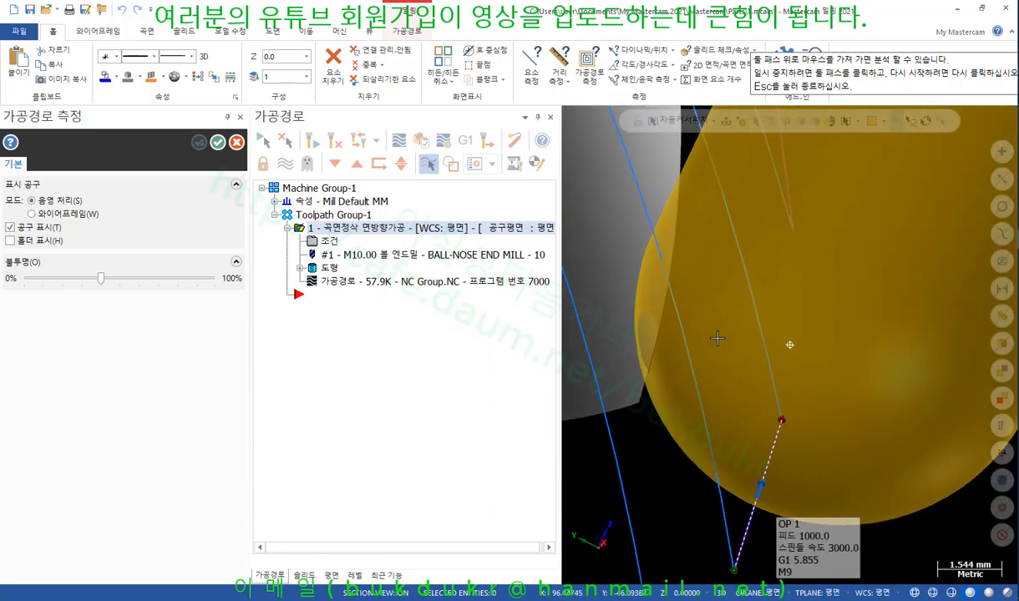
scroll(747, 269, down, 3)
mouse_move(747, 272)
middle_down()
mouse_move(739, 270)
mouse_move(757, 275)
middle_up()
scroll(686, 352, up, 6)
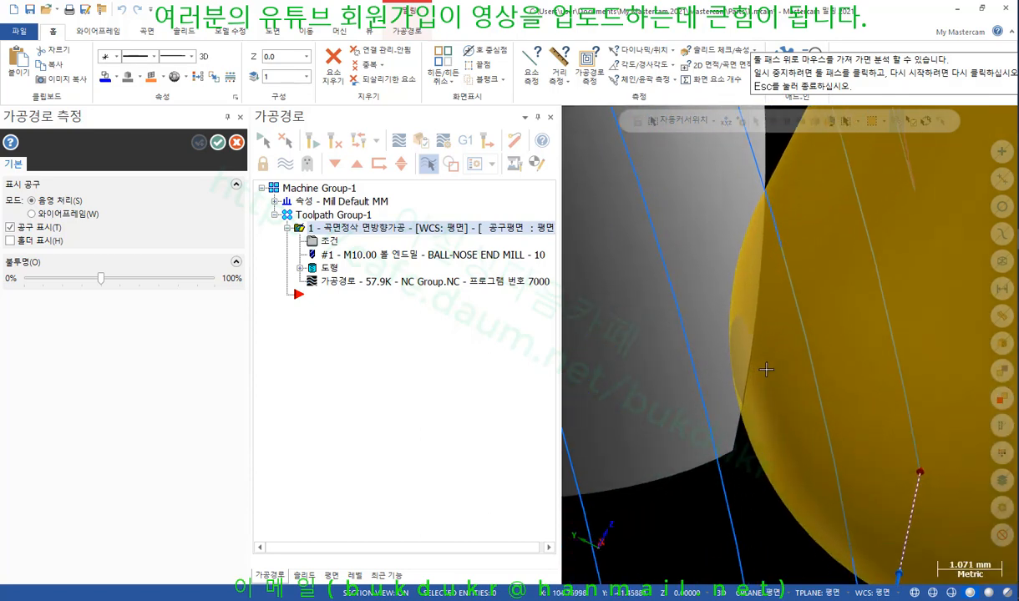
mouse_move(686, 352)
middle_down()
mouse_move(701, 348)
mouse_move(740, 254)
mouse_move(772, 219)
middle_up()
scroll(771, 219, down, 2)
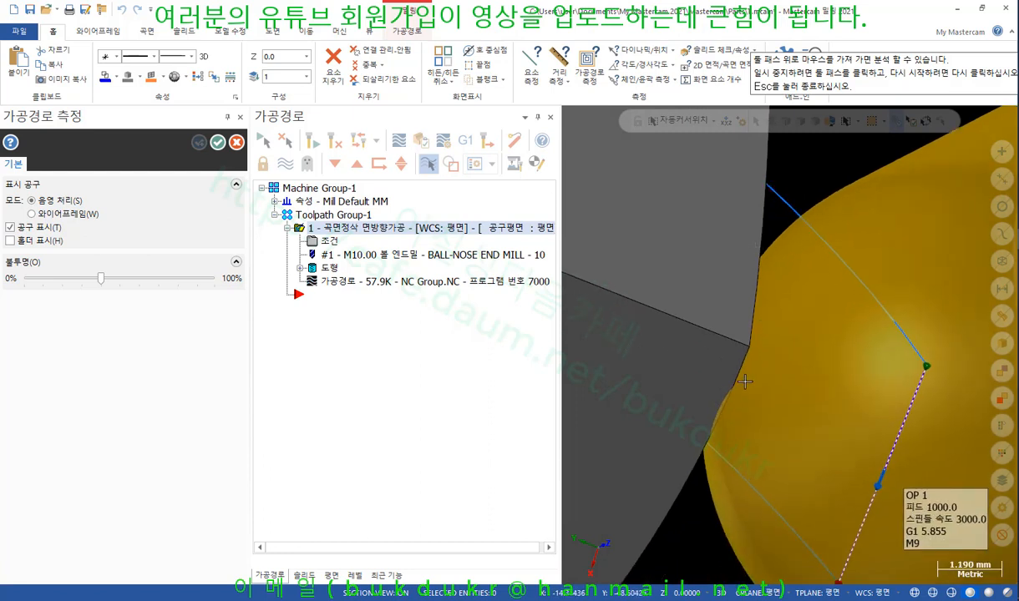
scroll(702, 494, up, 10)
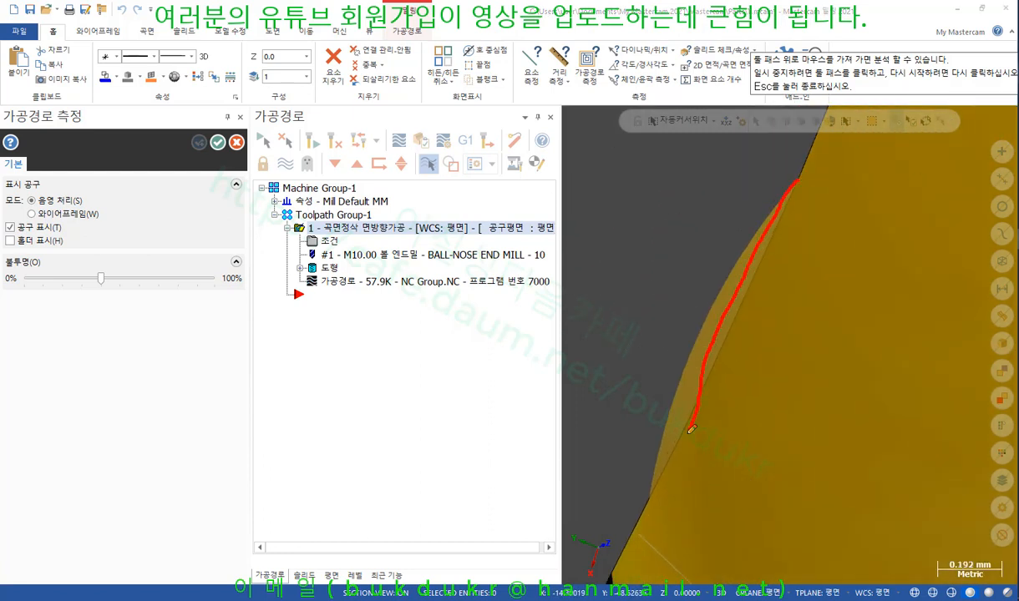
right_click(706, 205)
click(740, 346)
Return to the isometric view, inspect the tool at the trimmed corner's connecting move again, and finish the toolpath analysis.
right_click(704, 189)
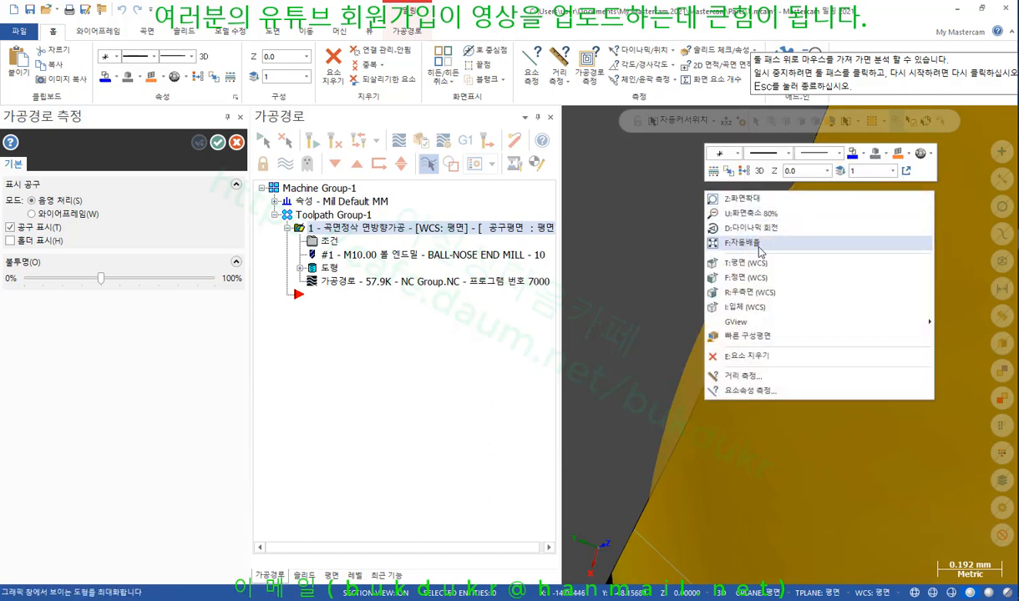
click(748, 303)
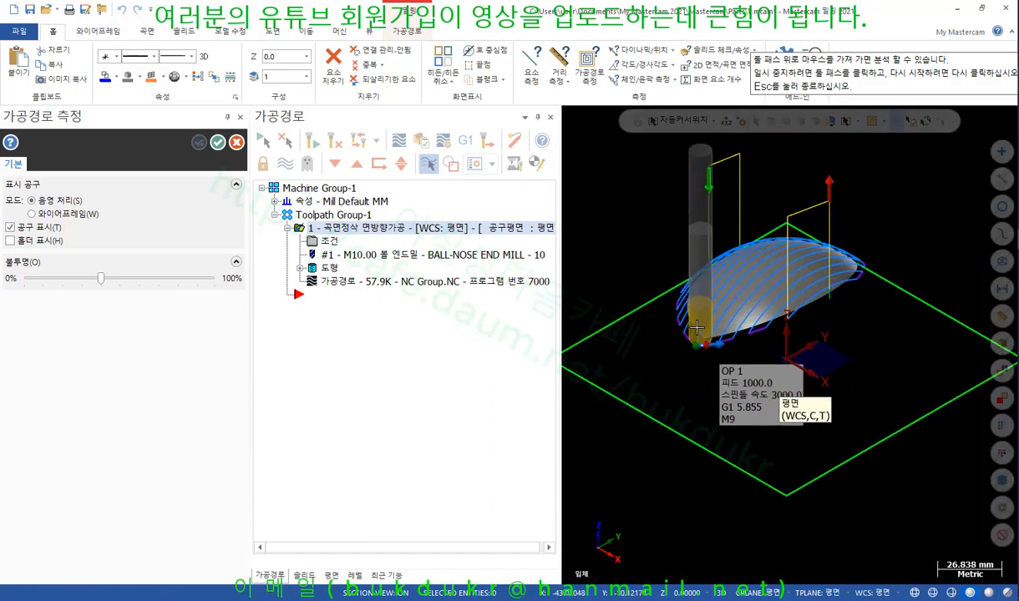
scroll(743, 328, up, 5)
scroll(742, 328, up, 5)
scroll(790, 334, down, 6)
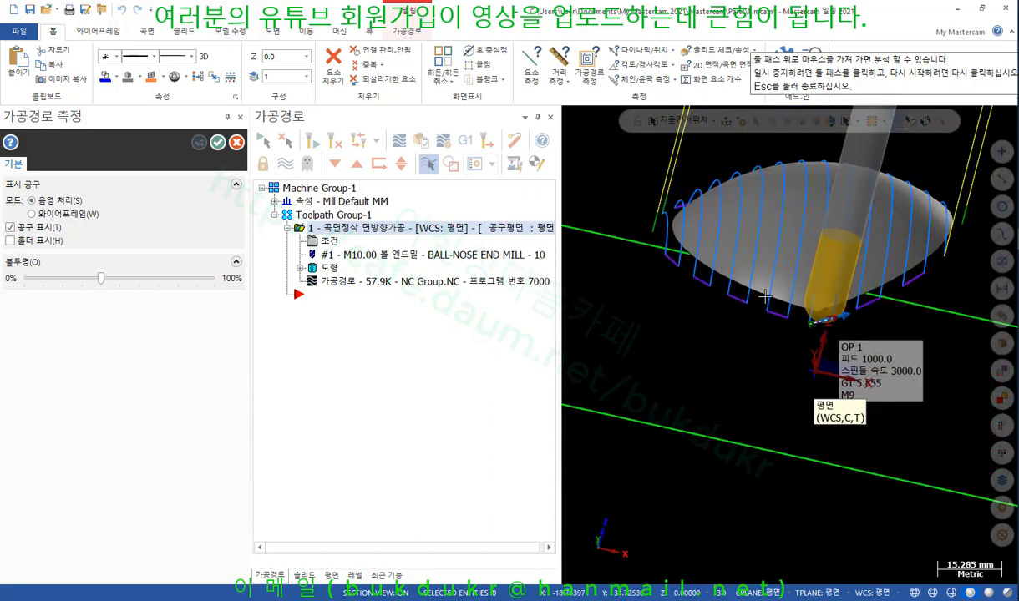
scroll(802, 401, up, 3)
middle_drag(680, 382, 743, 317)
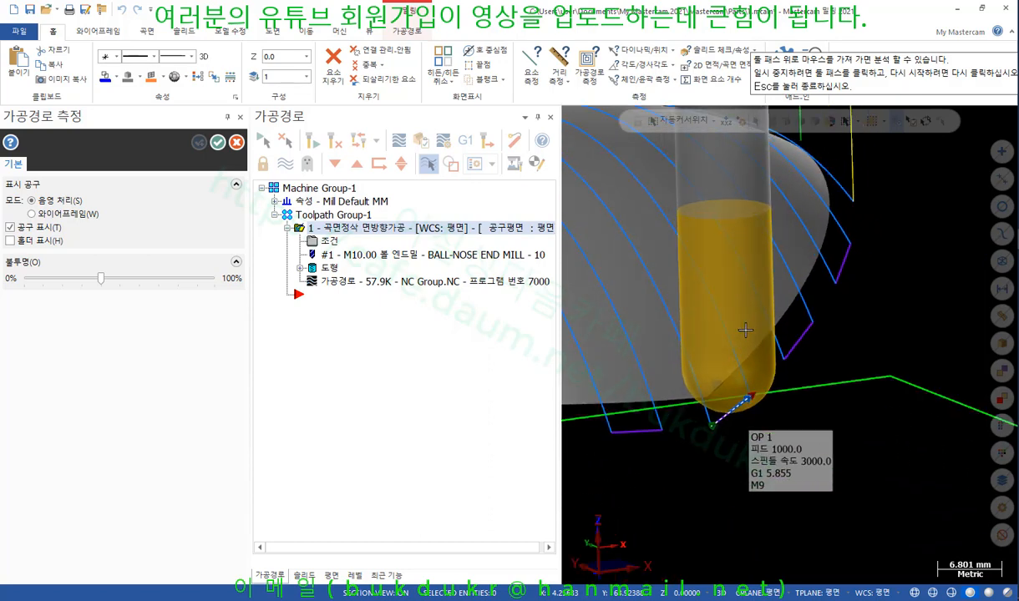
click(216, 142)
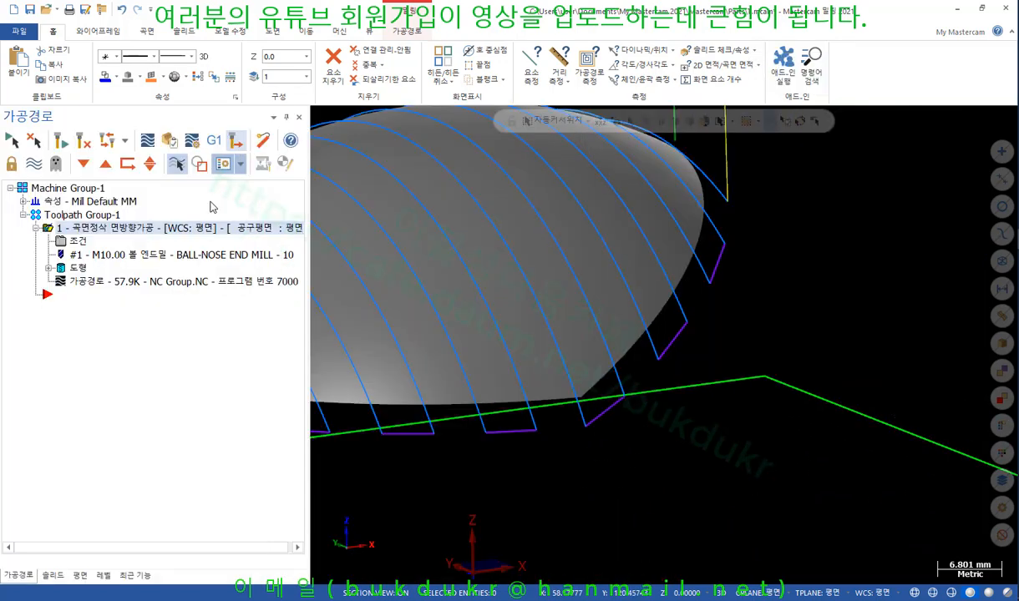
Turn the gouge check for gap motion (틈새이송시 간섭체크 실행) back on and regenerate the Flowline toolpath.
click(75, 240)
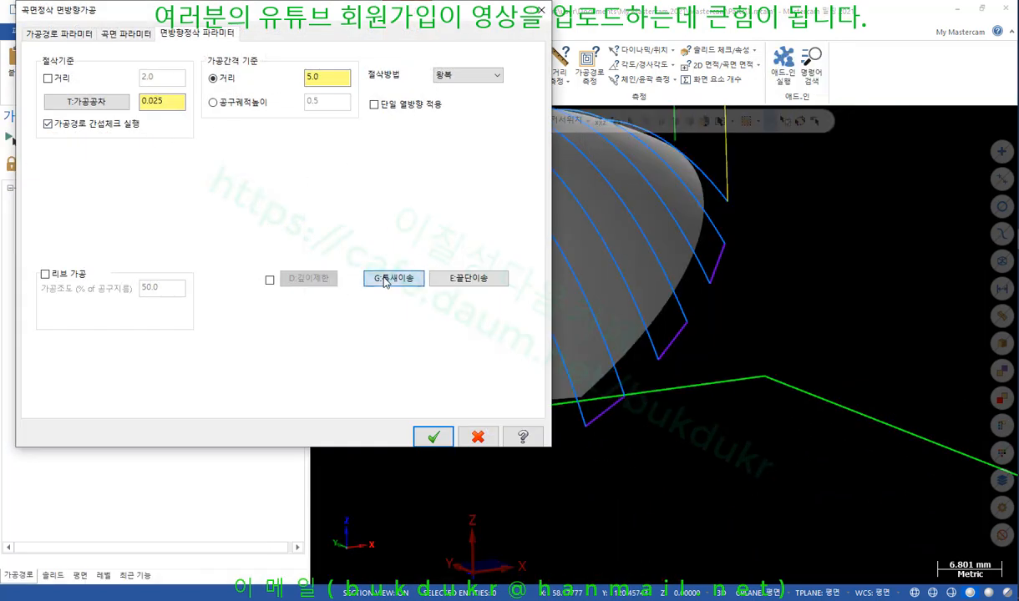
click(391, 278)
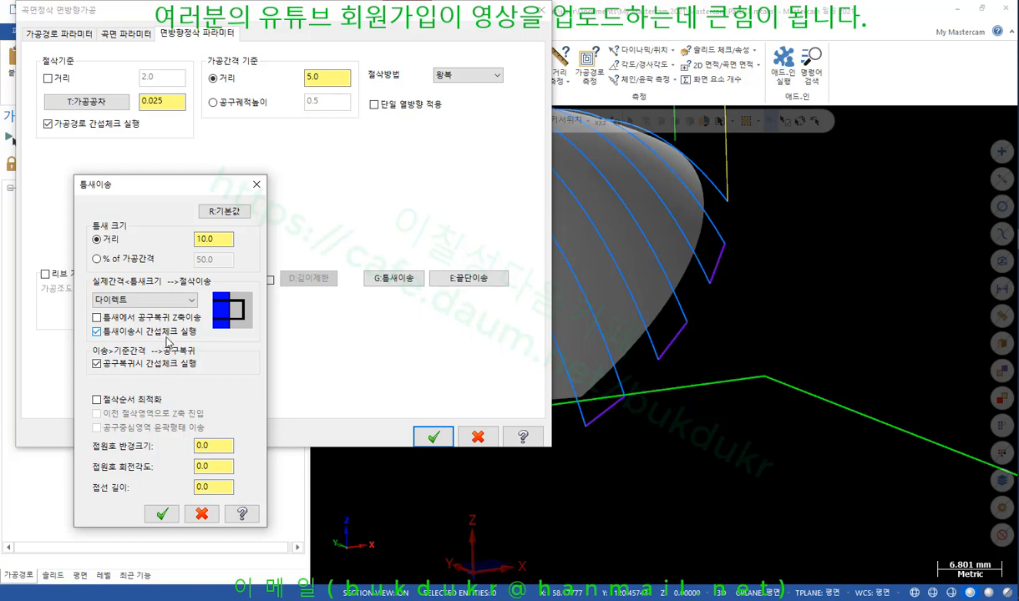
click(162, 514)
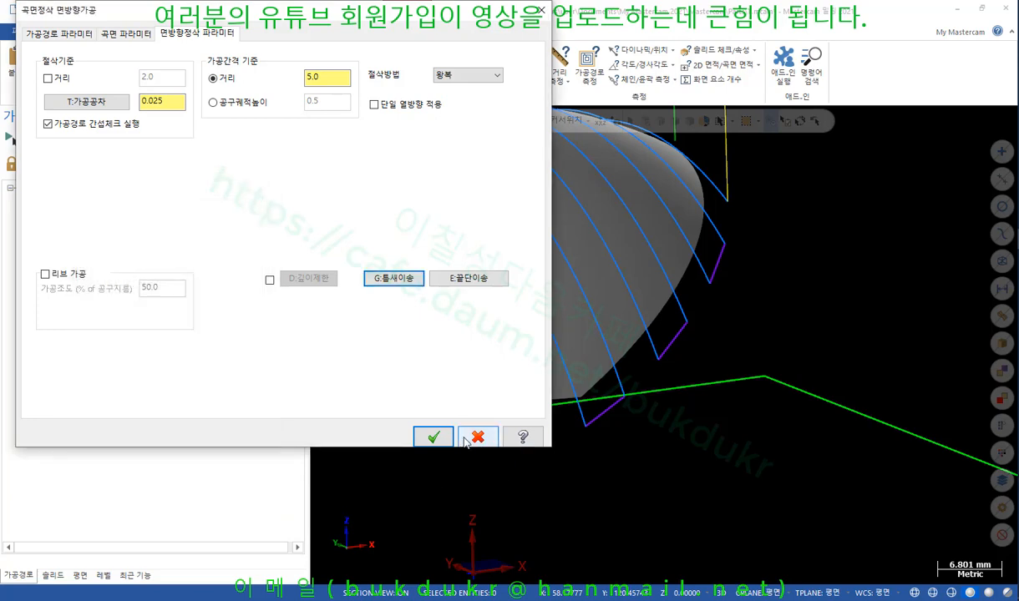
click(433, 437)
click(61, 141)
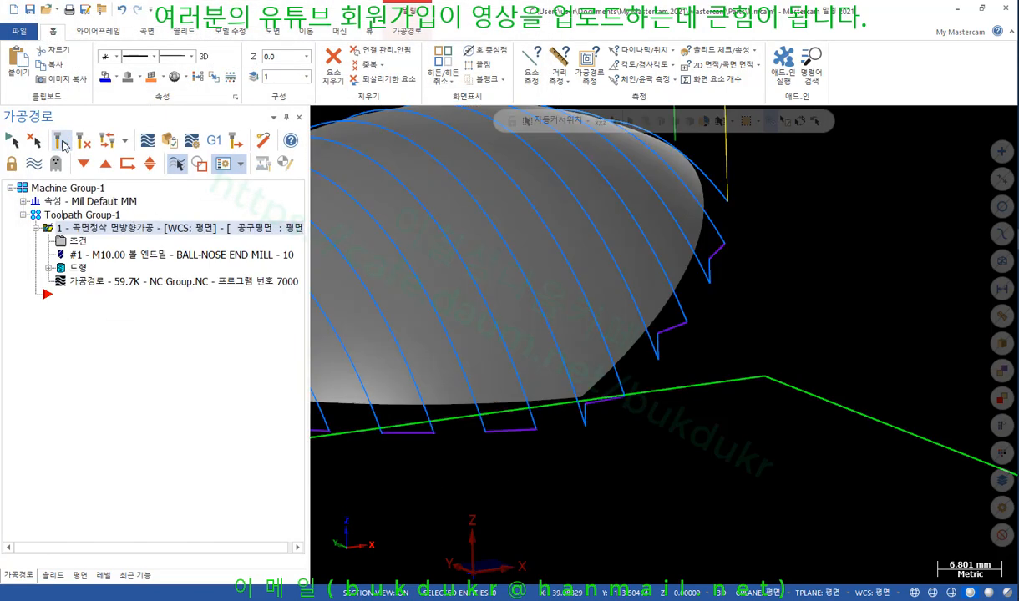
Examine the gap motion at the dome's trimmed corner, trace the direct route and gouge area with the screen pen, and clear the marks.
scroll(528, 384, up, 2)
middle_drag(528, 384, 687, 450)
scroll(441, 370, down, 3)
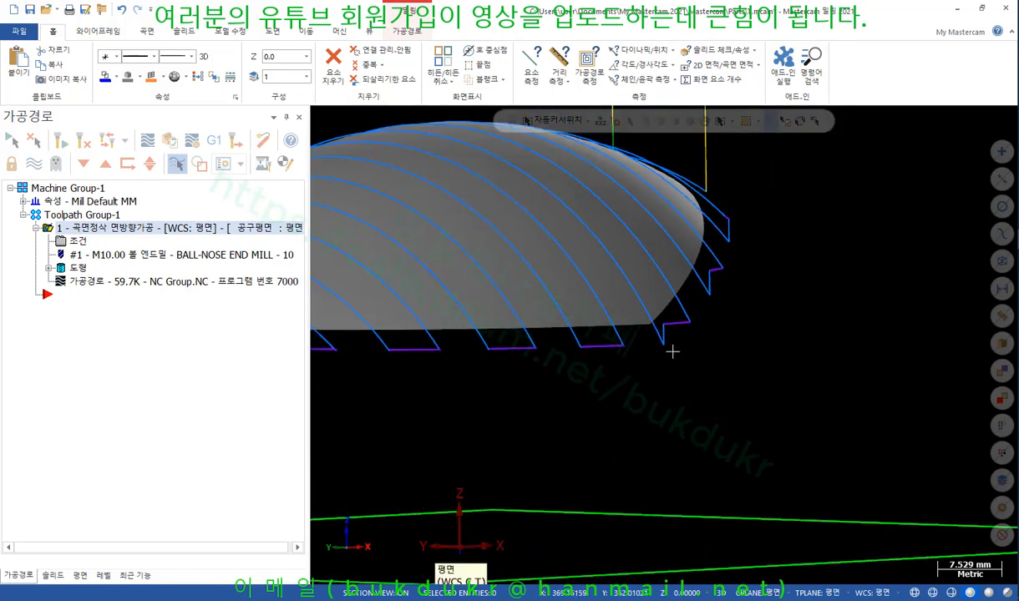
middle_drag(671, 350, 694, 361)
scroll(692, 364, up, 5)
scroll(685, 393, up, 2)
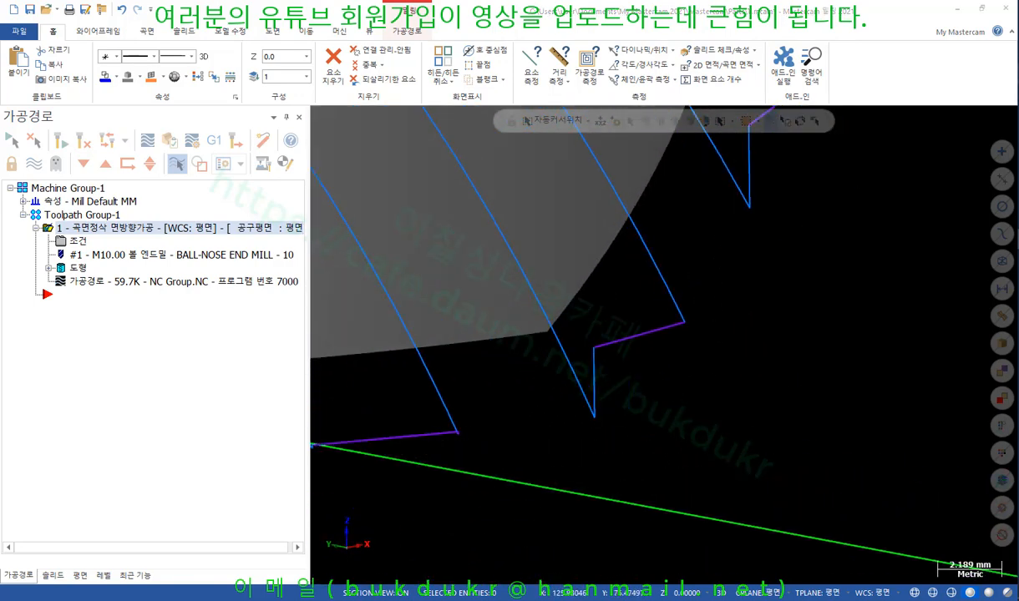
drag(597, 418, 630, 374)
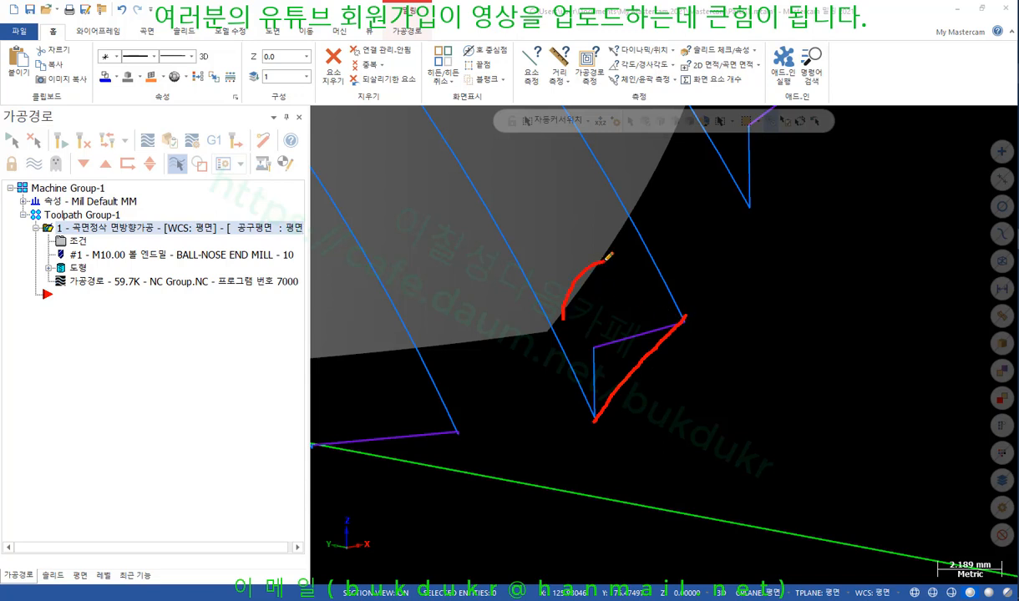
drag(607, 263, 603, 264)
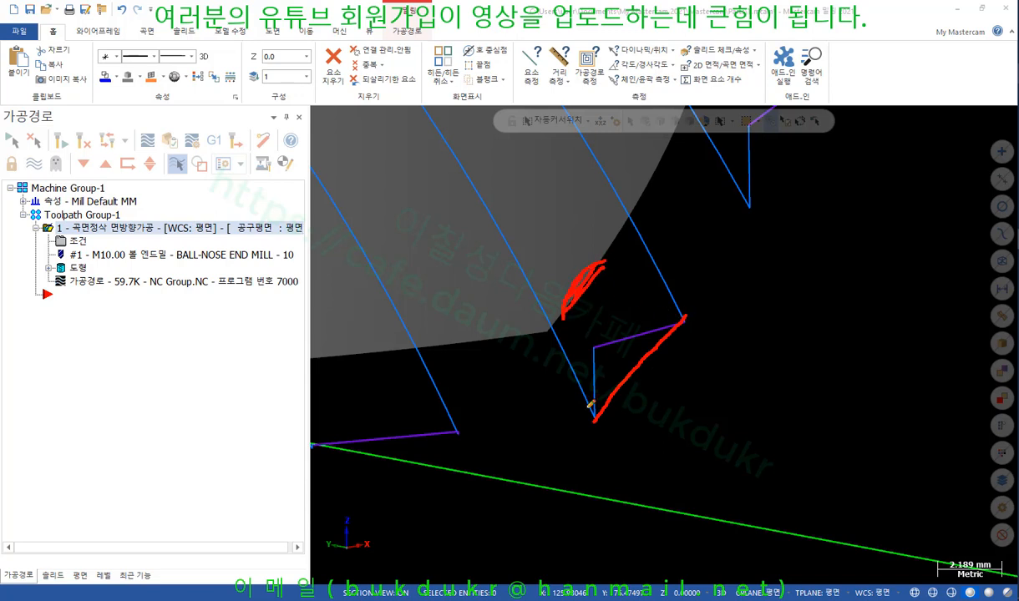
drag(630, 332, 680, 322)
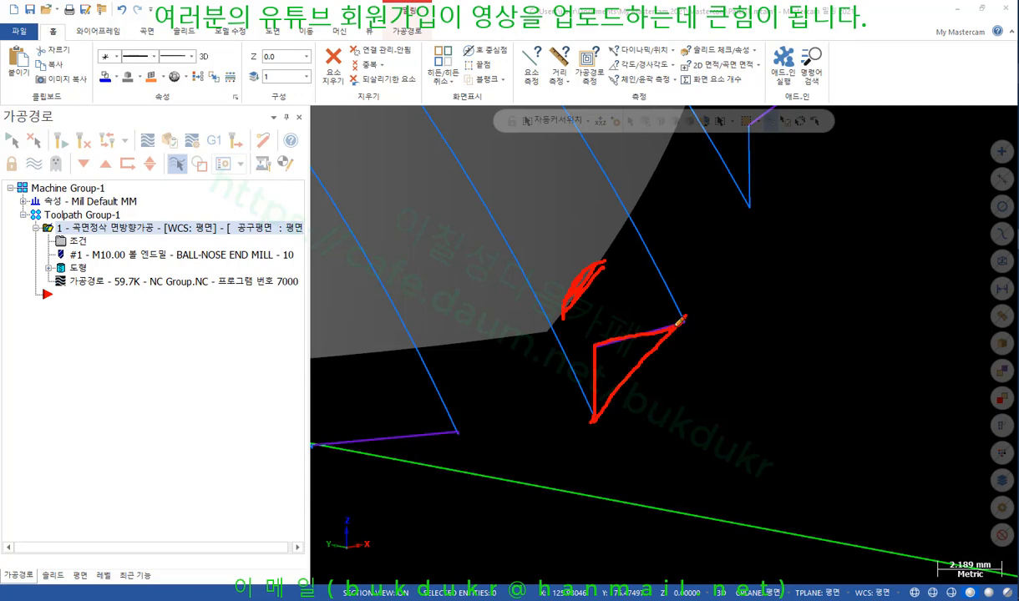
right_click(773, 321)
click(807, 453)
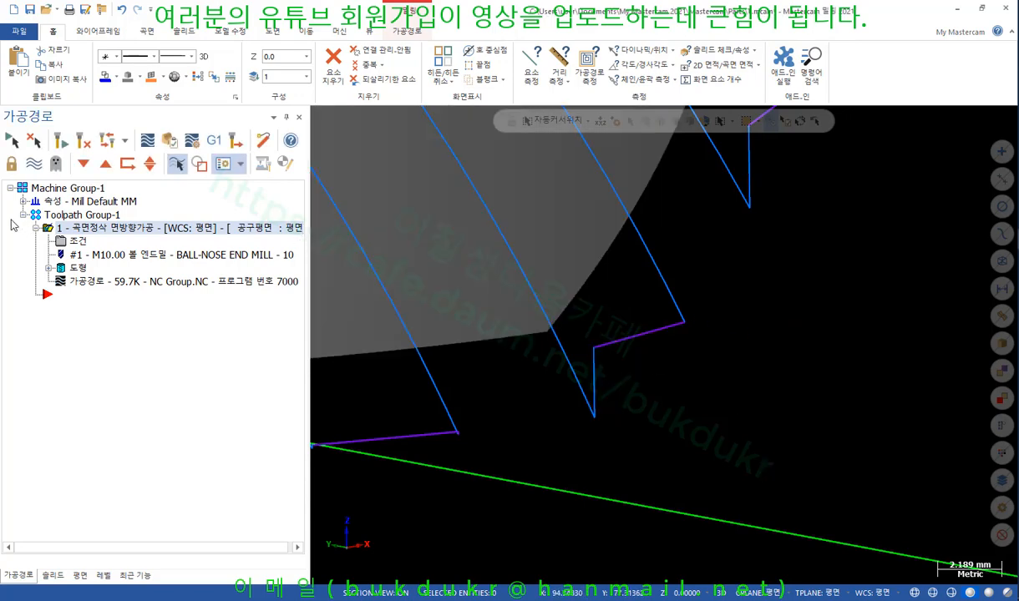
Set the Flowline operation's gap motion (틈새이송) to loop (루프이송) and regenerate the toolpath.
click(75, 243)
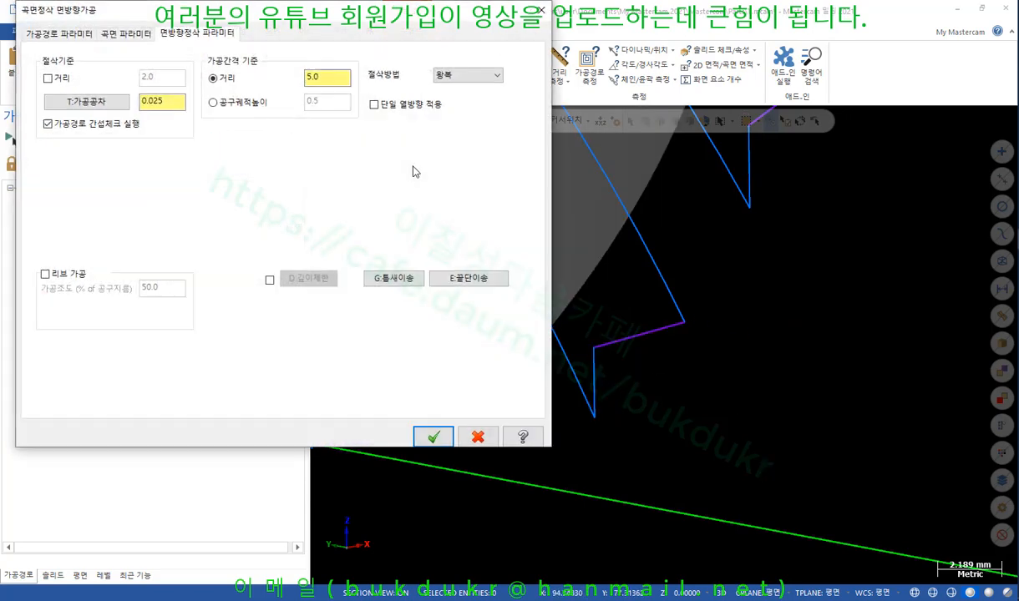
click(393, 277)
click(177, 300)
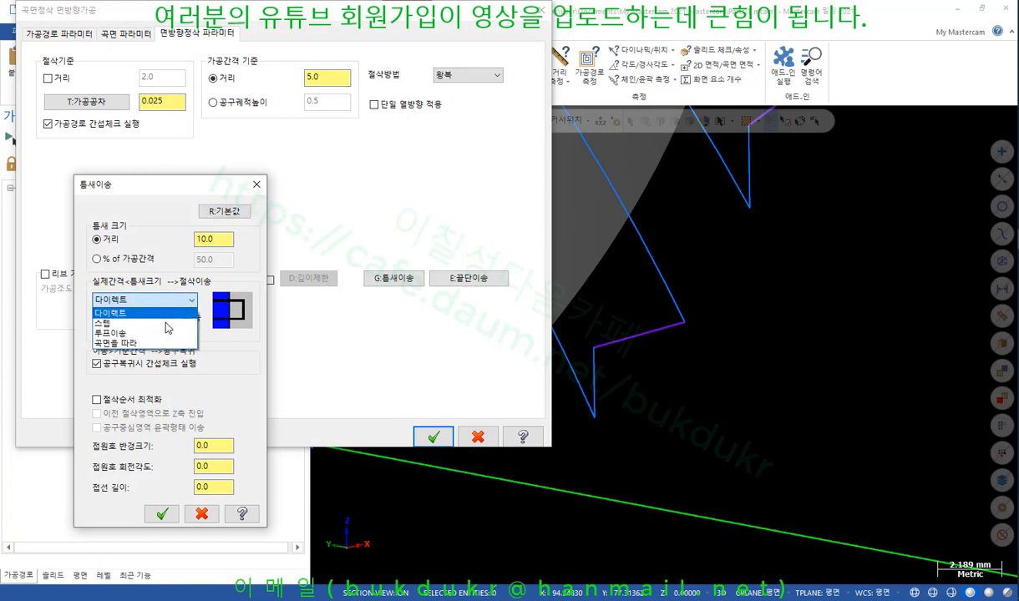
click(166, 332)
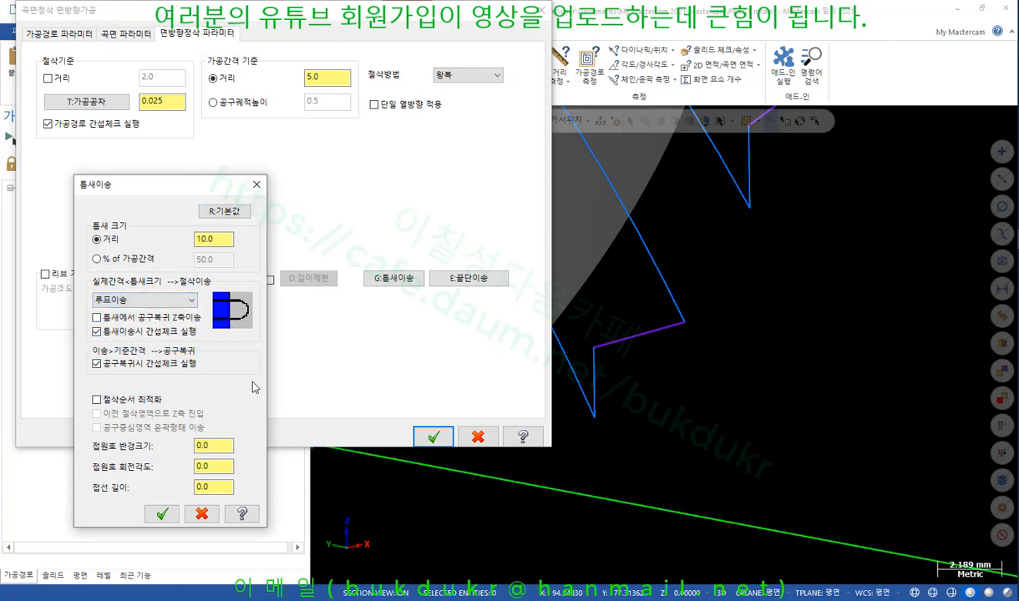
click(161, 514)
click(433, 437)
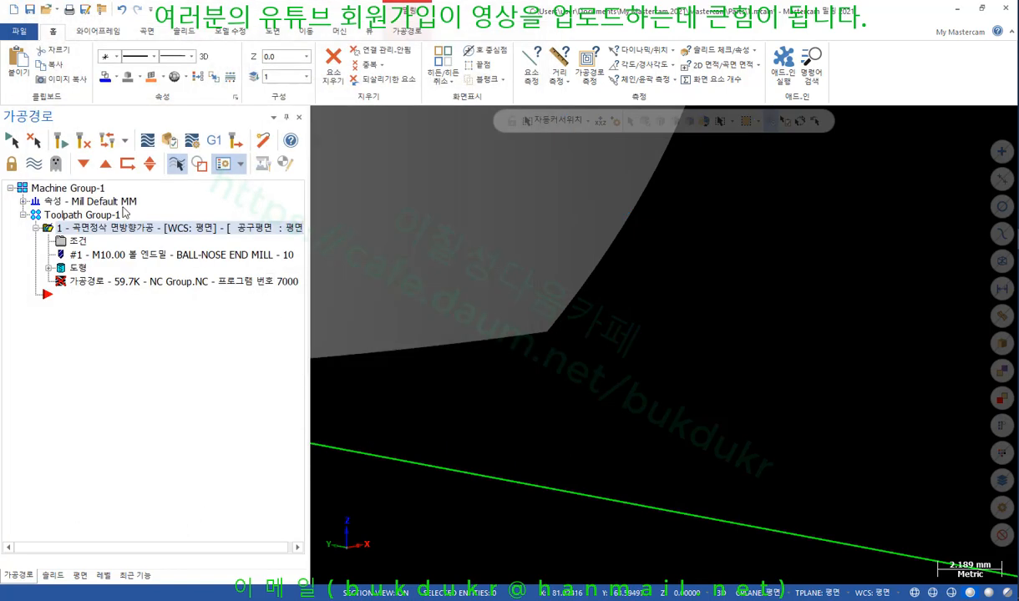
scroll(741, 387, down, 3)
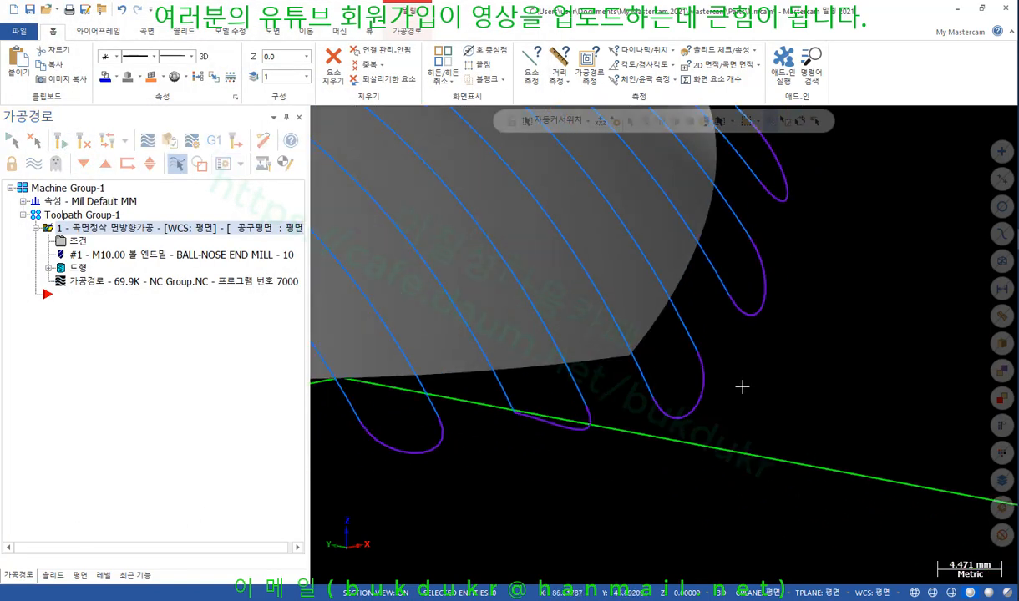
scroll(742, 387, down, 3)
mouse_move(601, 280)
middle_down()
mouse_move(639, 292)
mouse_move(620, 331)
mouse_move(414, 278)
mouse_move(391, 243)
mouse_move(446, 223)
mouse_move(618, 235)
mouse_move(561, 205)
mouse_move(573, 267)
mouse_move(606, 266)
middle_up()
scroll(749, 501, down, 2)
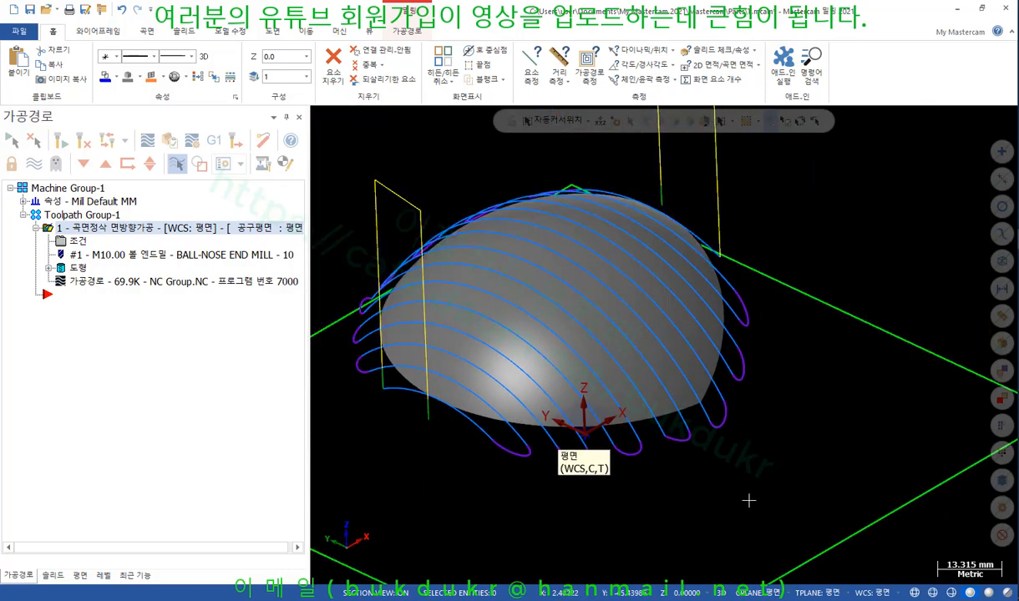
scroll(585, 288, up, 1)
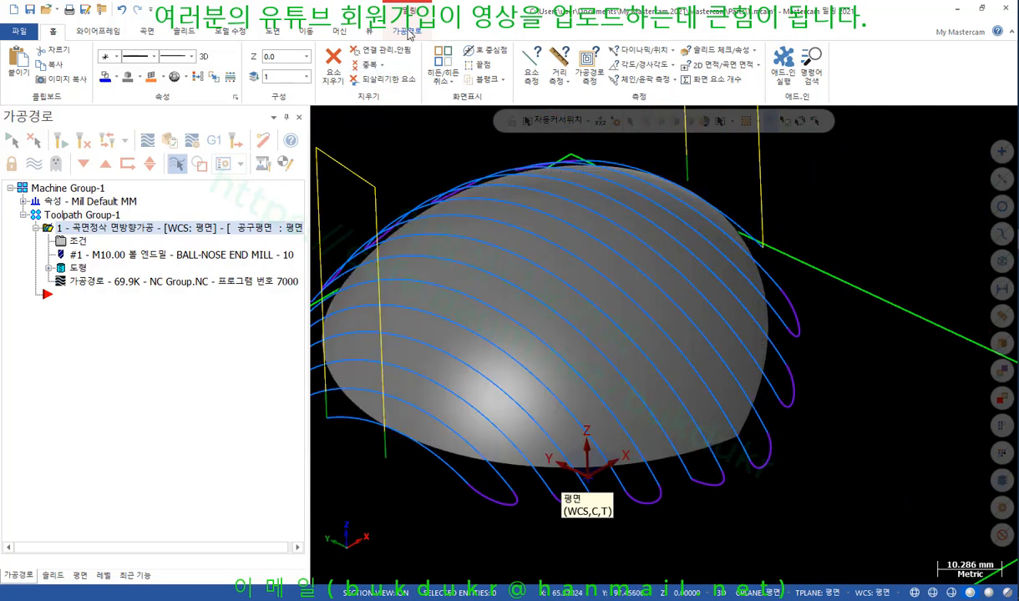
scroll(800, 466, up, 2)
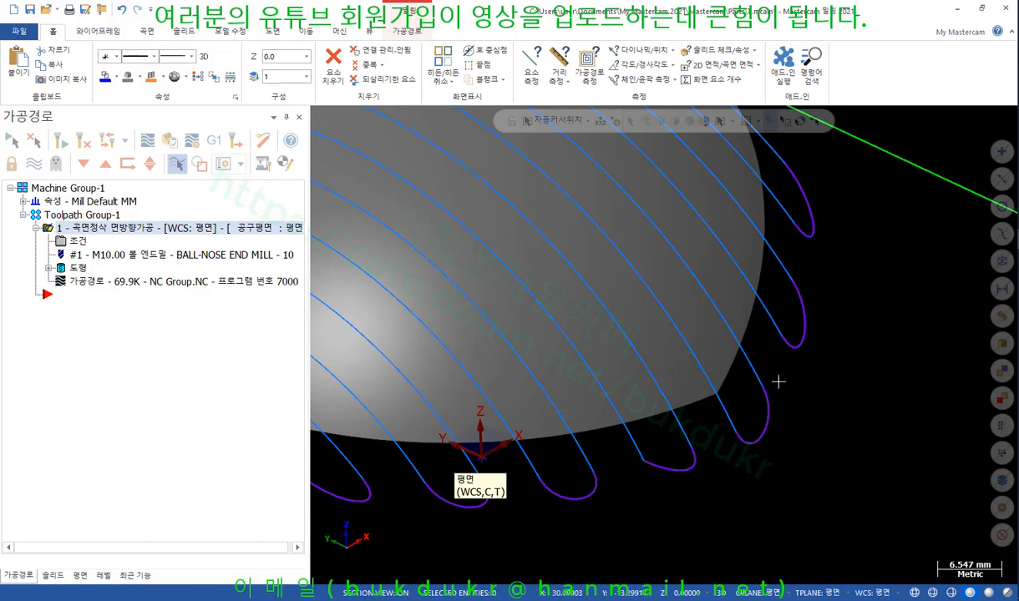
Set the gap motion to follow the surface (곡면을 따라), temporarily mark the dome's trimmed edge with the screen pen, and regenerate the toolpath.
click(78, 243)
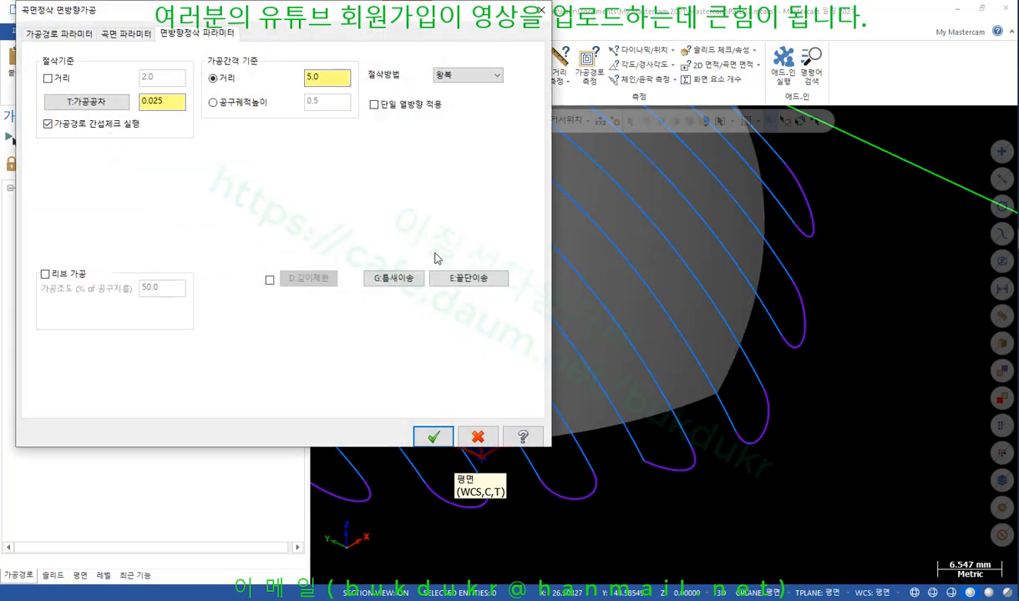
click(394, 276)
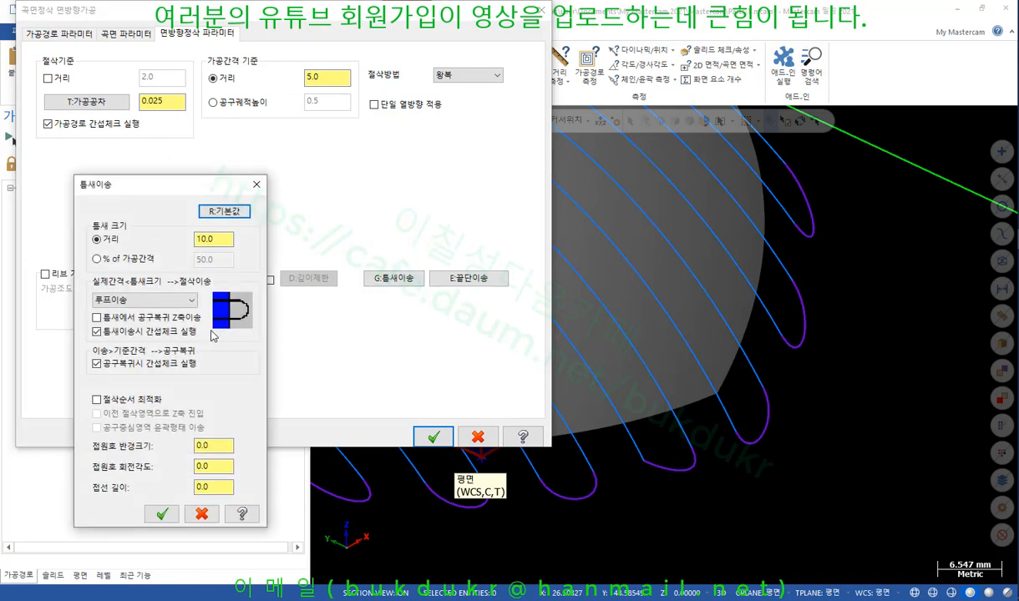
click(189, 299)
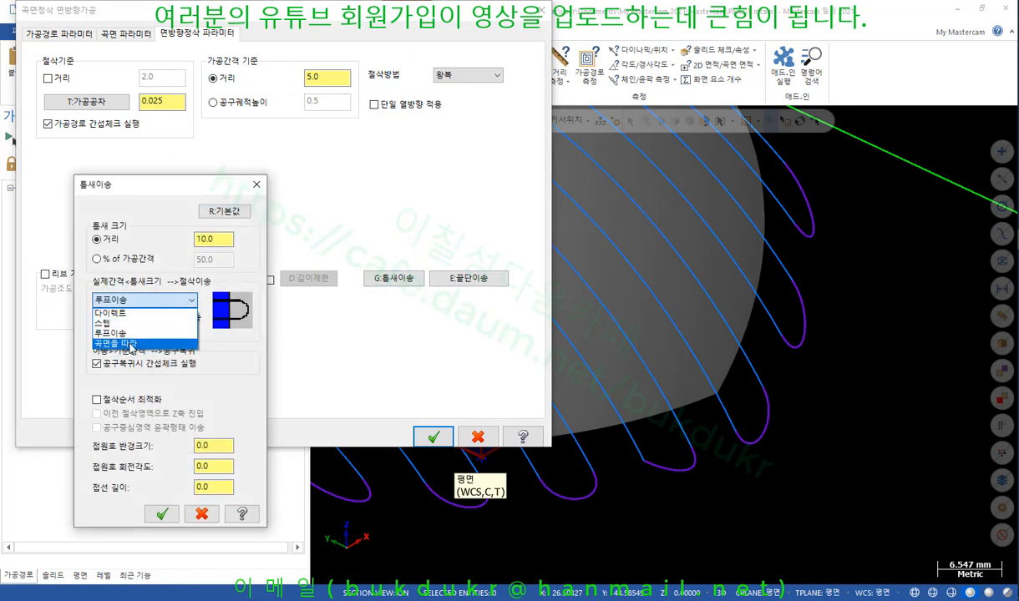
click(130, 343)
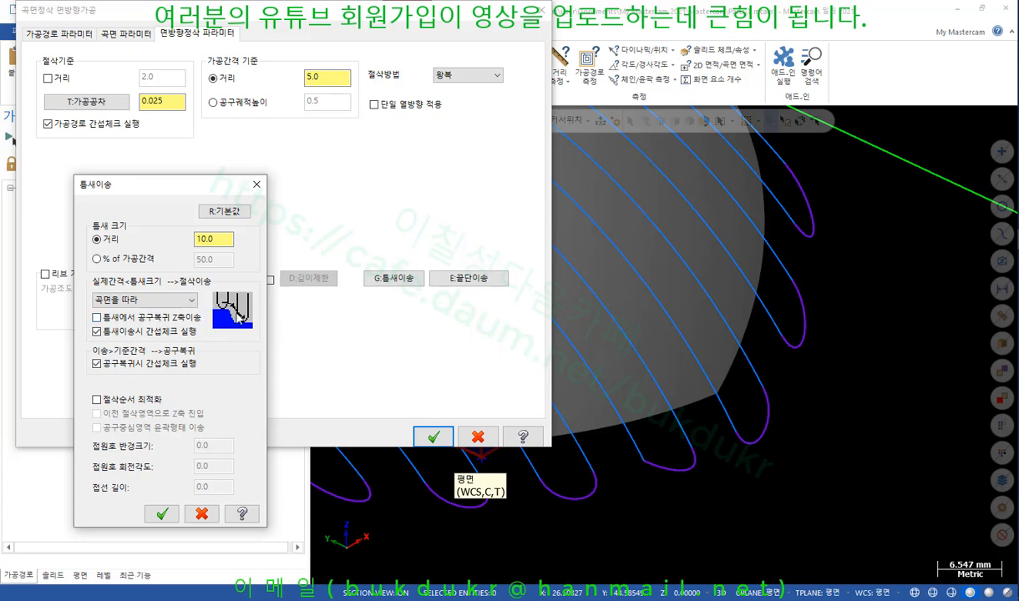
click(162, 514)
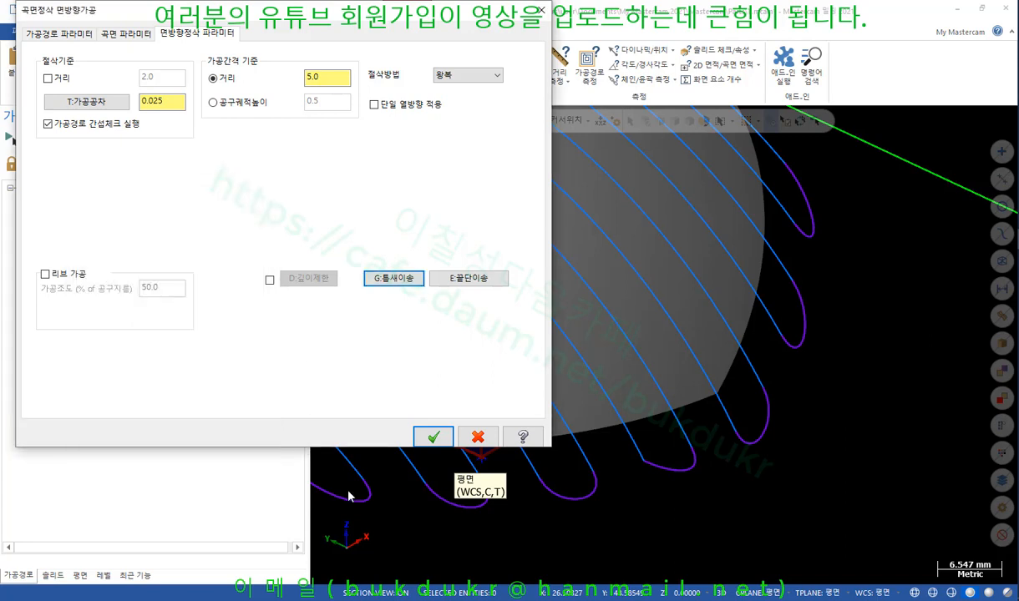
click(423, 442)
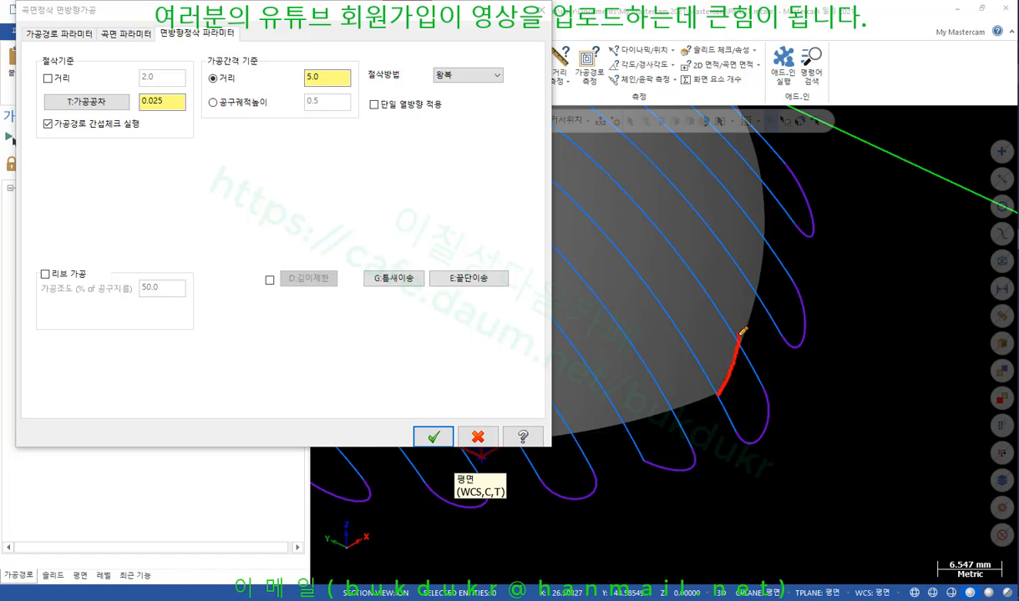
right_click(888, 300)
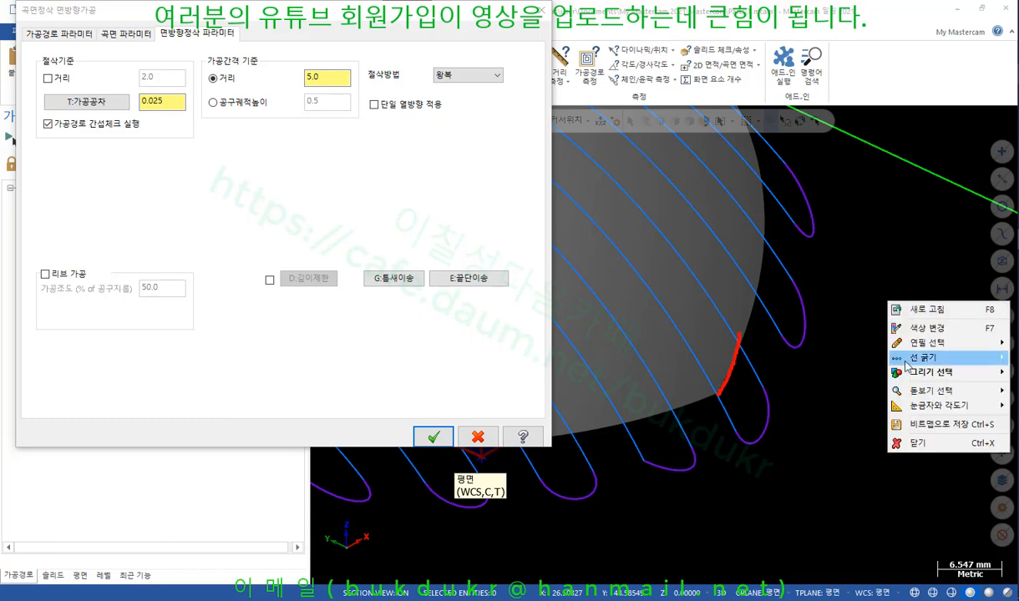
click(911, 444)
click(431, 438)
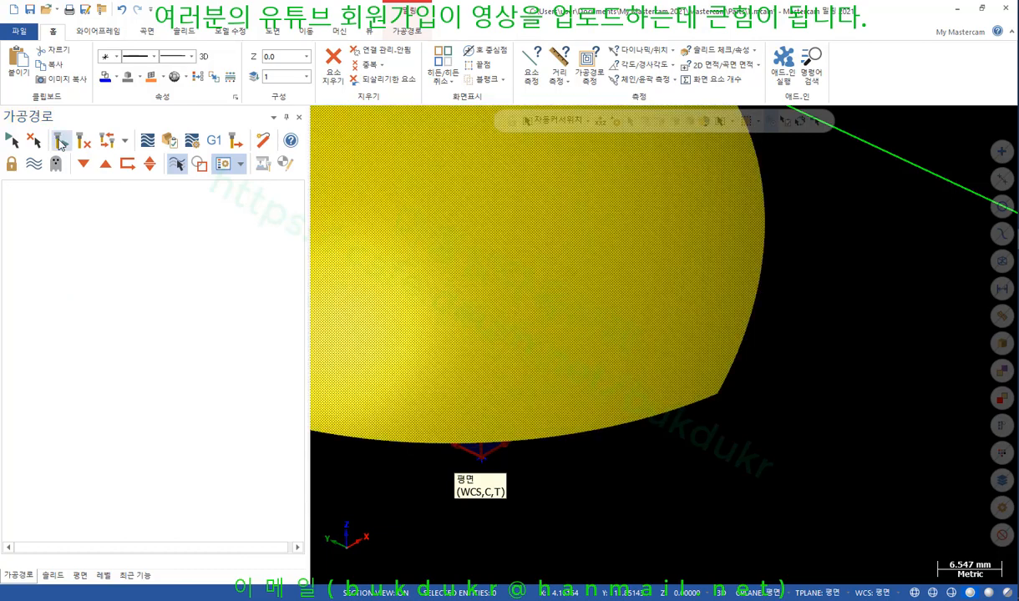
Inspect the surface-following gap motions around the dome's trimmed edge and reopen the Flowline operation's parameters.
scroll(776, 359, down, 2)
middle_drag(776, 359, 753, 353)
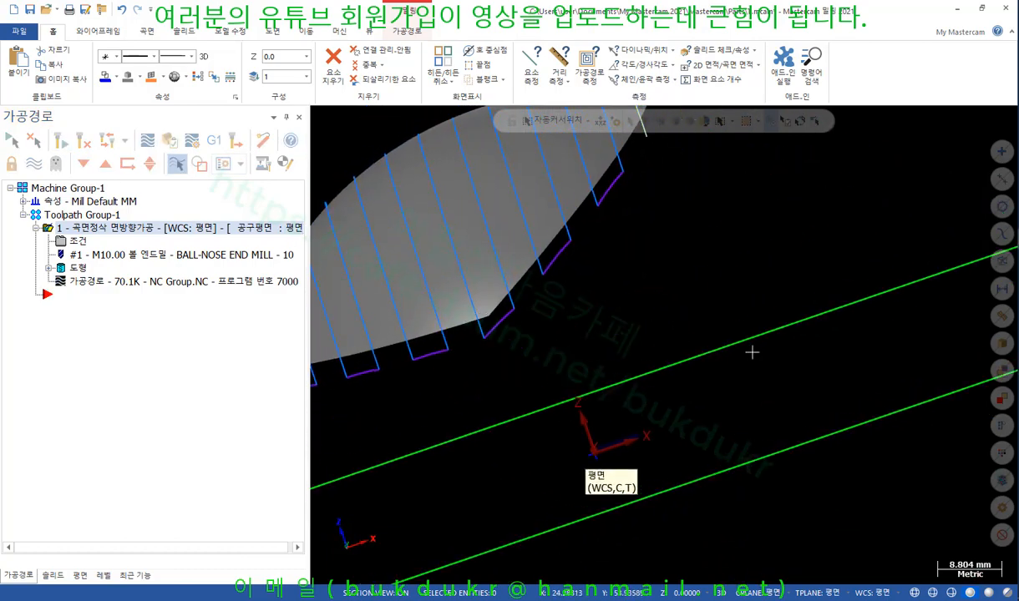
scroll(753, 352, down, 2)
middle_drag(630, 275, 726, 289)
scroll(664, 282, up, 3)
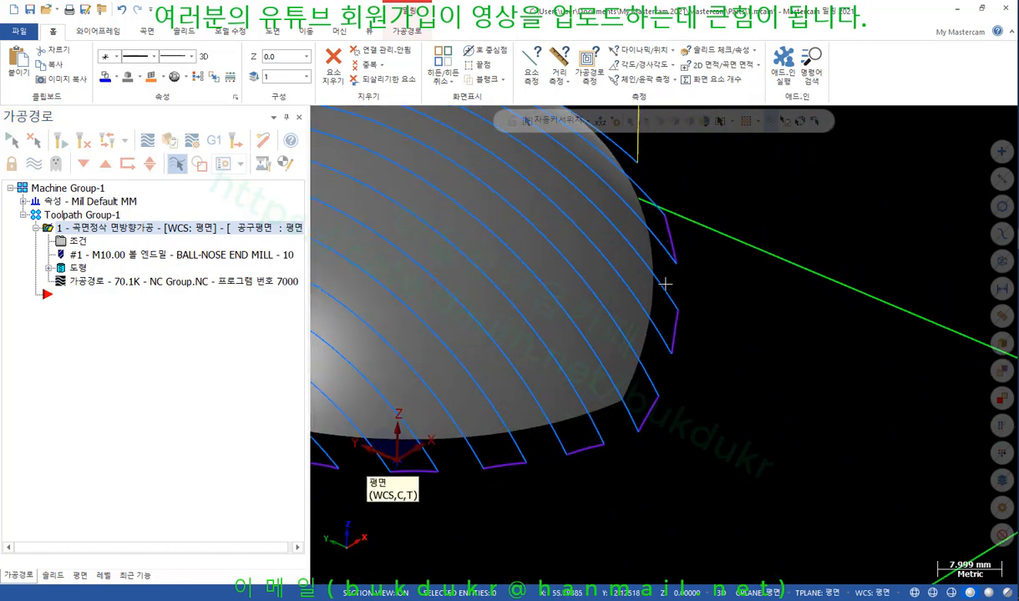
click(78, 242)
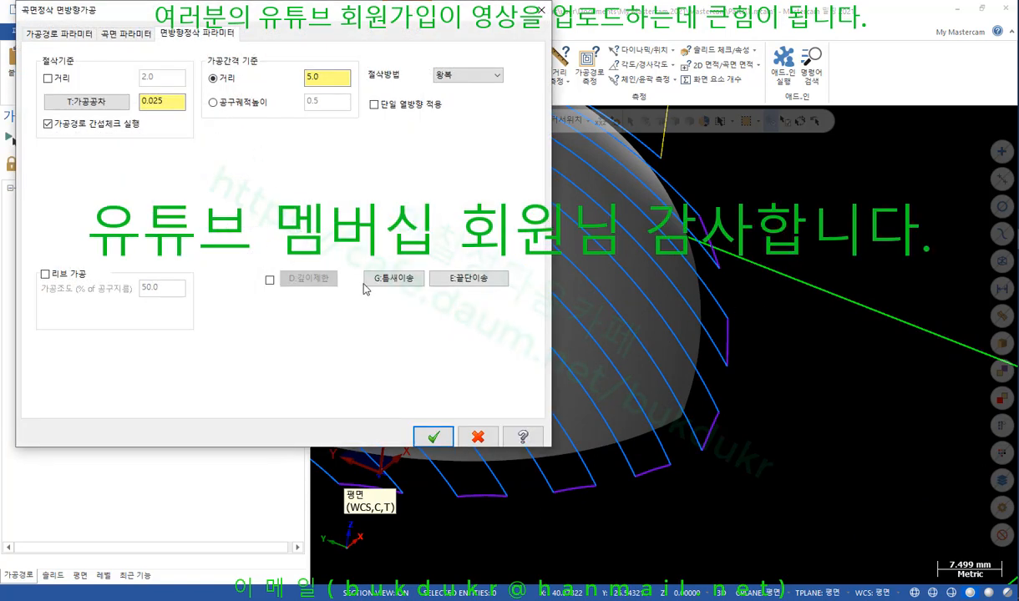
Set the toolpath's gap size to 200.0 as a percentage of the stepover (% of 가공간격).
click(366, 284)
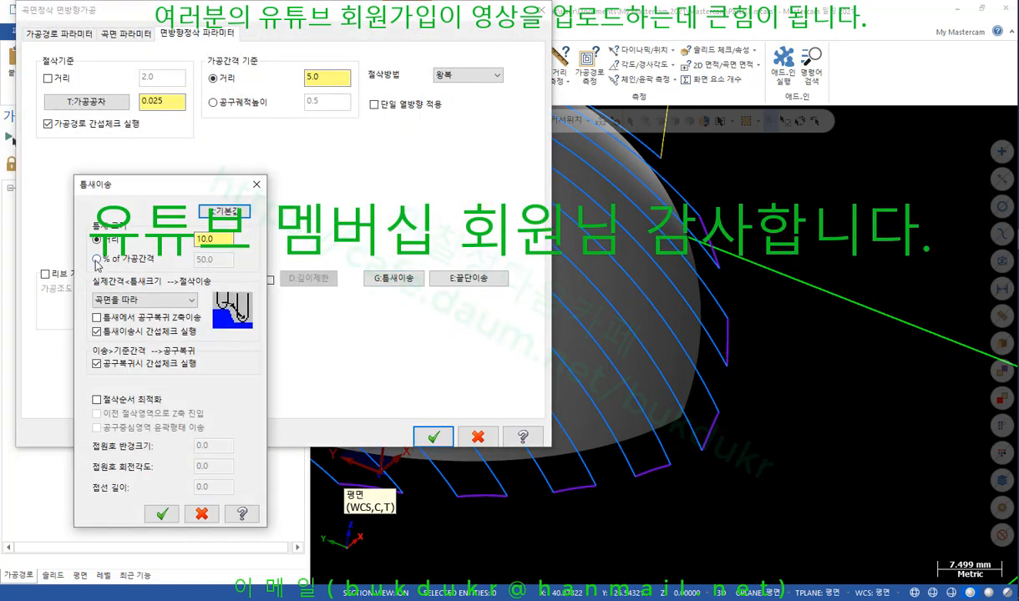
click(97, 260)
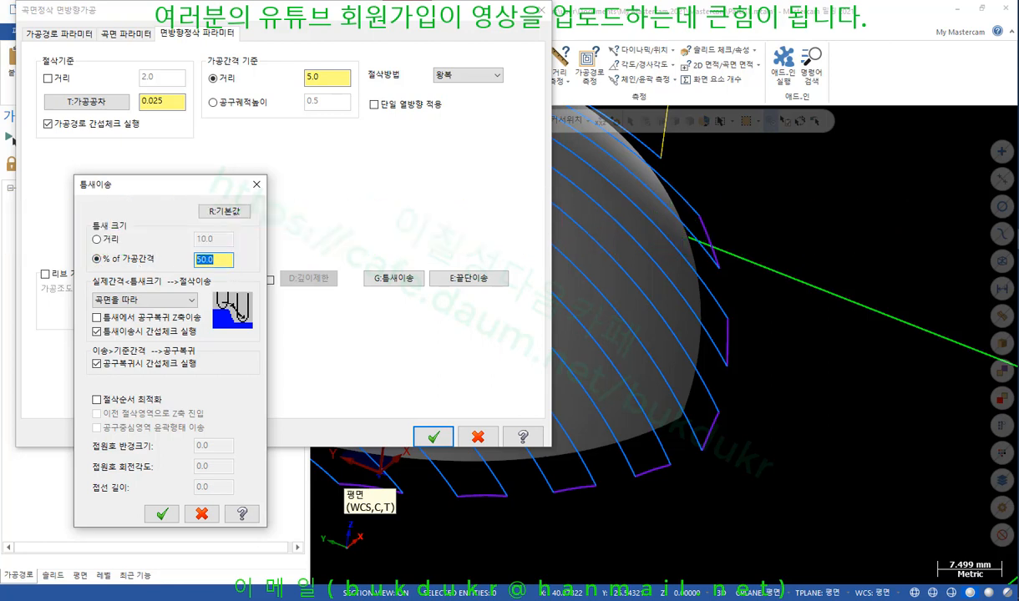
click(173, 511)
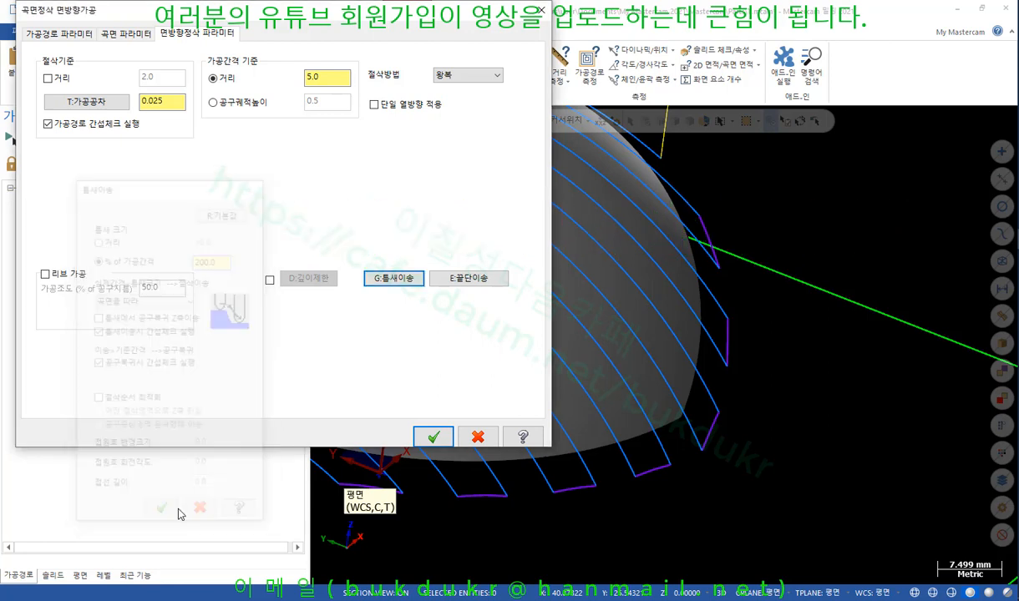
Set the stepover distance to 10.0 and regenerate the surface finish flowline toolpath.
drag(328, 80, 219, 84)
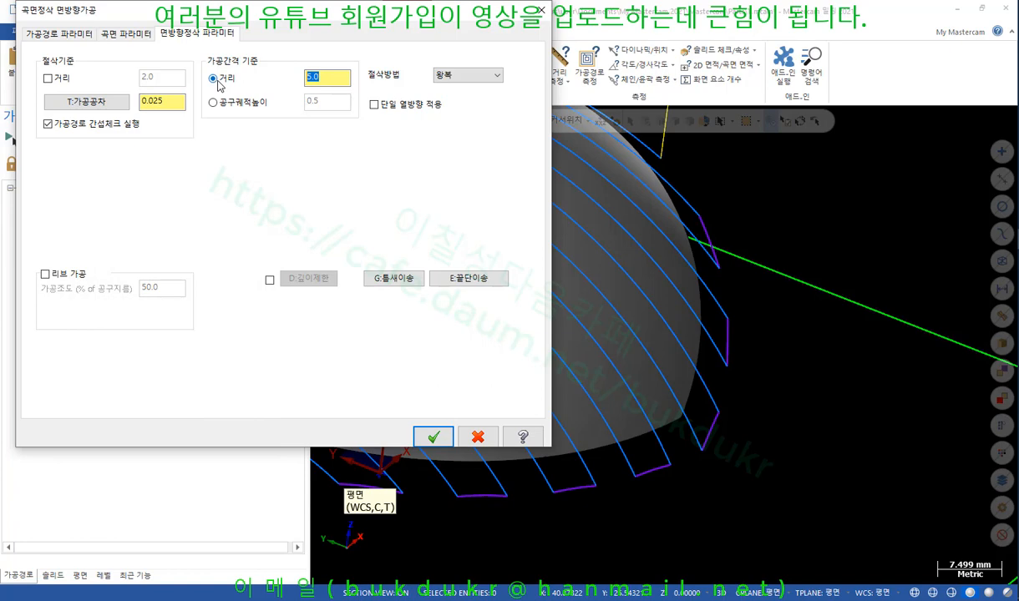
click(433, 437)
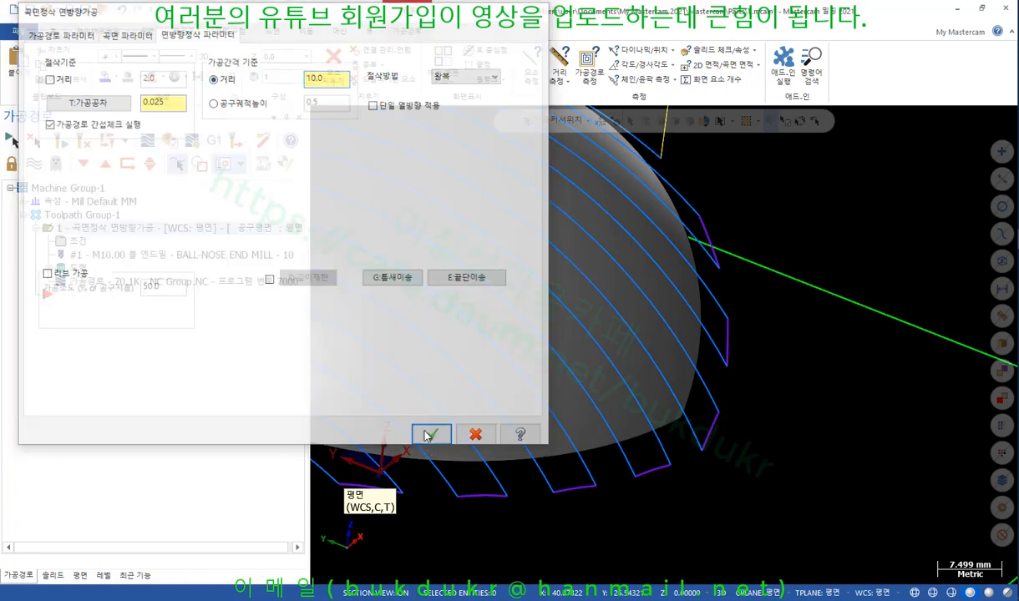
click(66, 142)
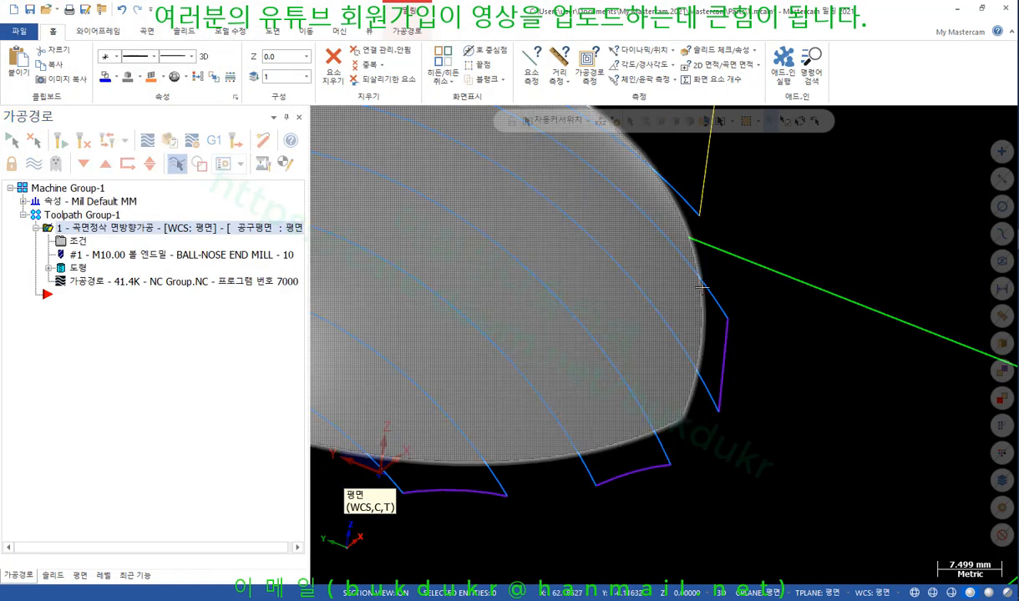
Examine the curved transition move between adjacent passes at the dome's lower edge.
scroll(664, 345, down, 2)
mouse_move(664, 345)
middle_down()
mouse_move(818, 312)
mouse_move(730, 303)
mouse_move(767, 289)
mouse_move(628, 237)
mouse_move(670, 362)
middle_up()
scroll(638, 249, up, 3)
scroll(670, 361, up, 3)
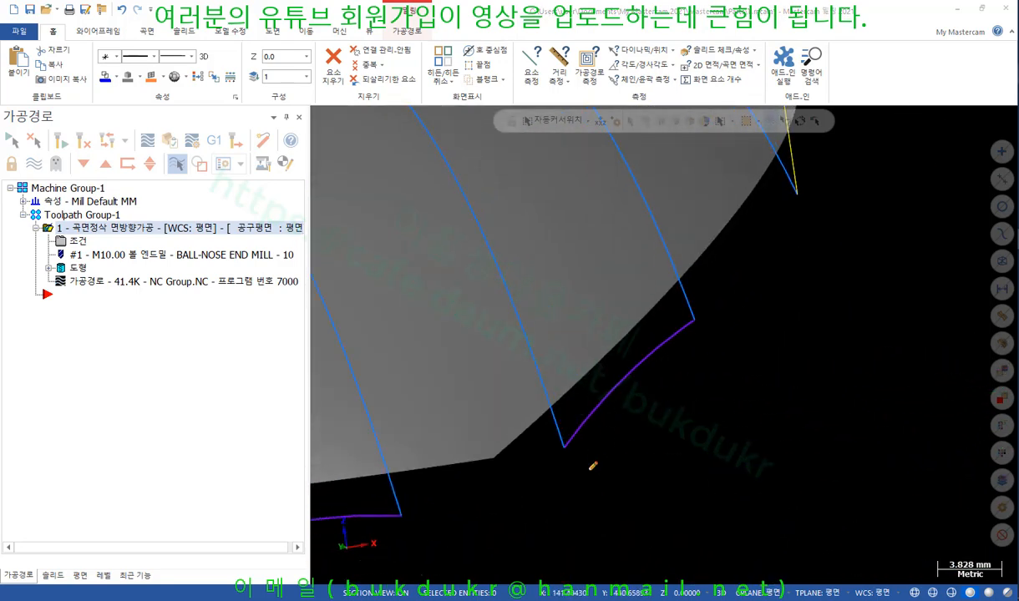
drag(589, 470, 723, 345)
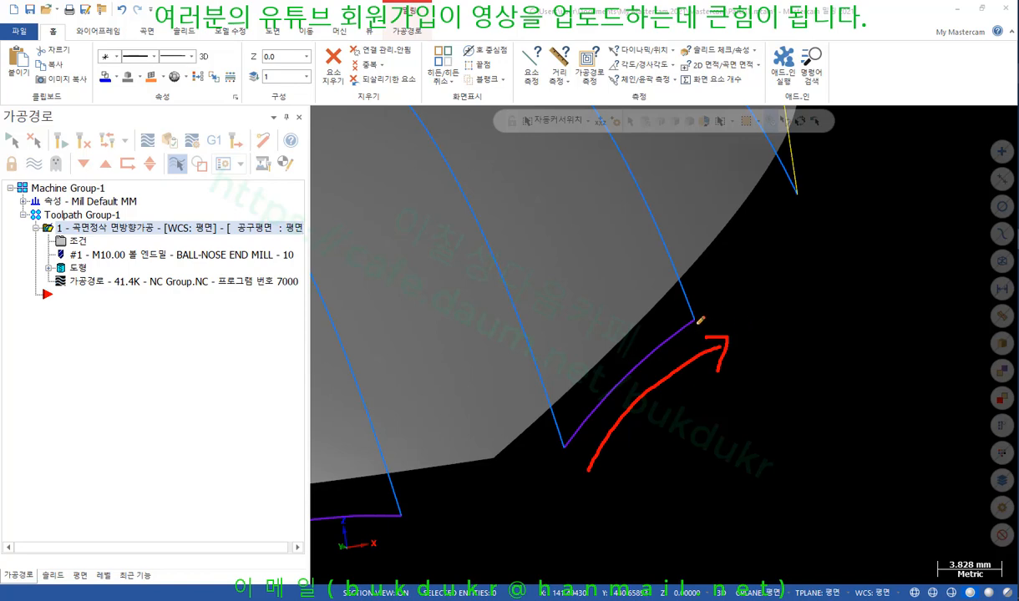
drag(697, 321, 568, 438)
mouse_move(611, 328)
mouse_down()
mouse_move(583, 371)
mouse_move(614, 330)
mouse_up()
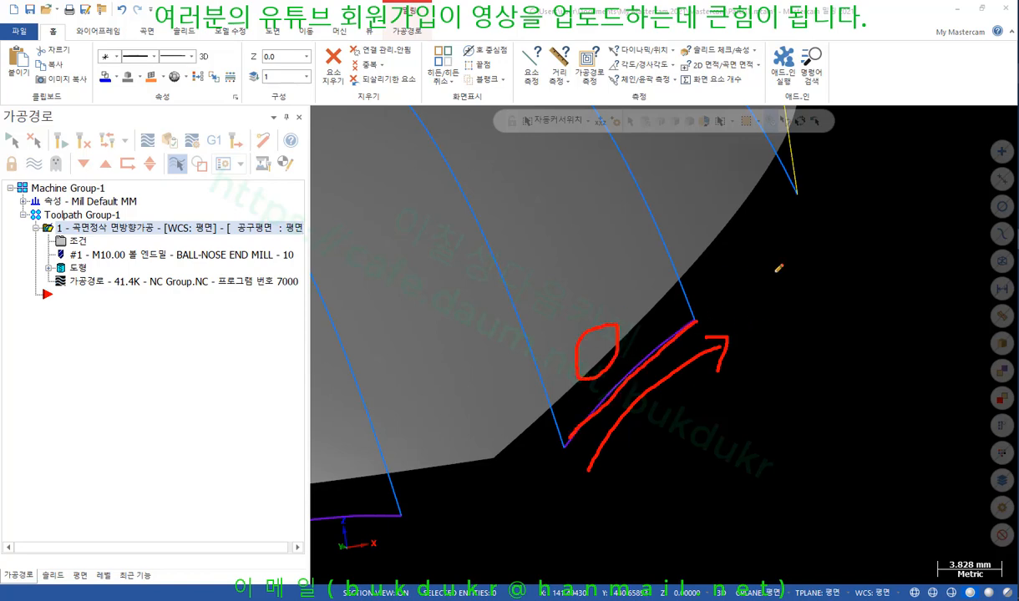
right_click(777, 271)
click(802, 414)
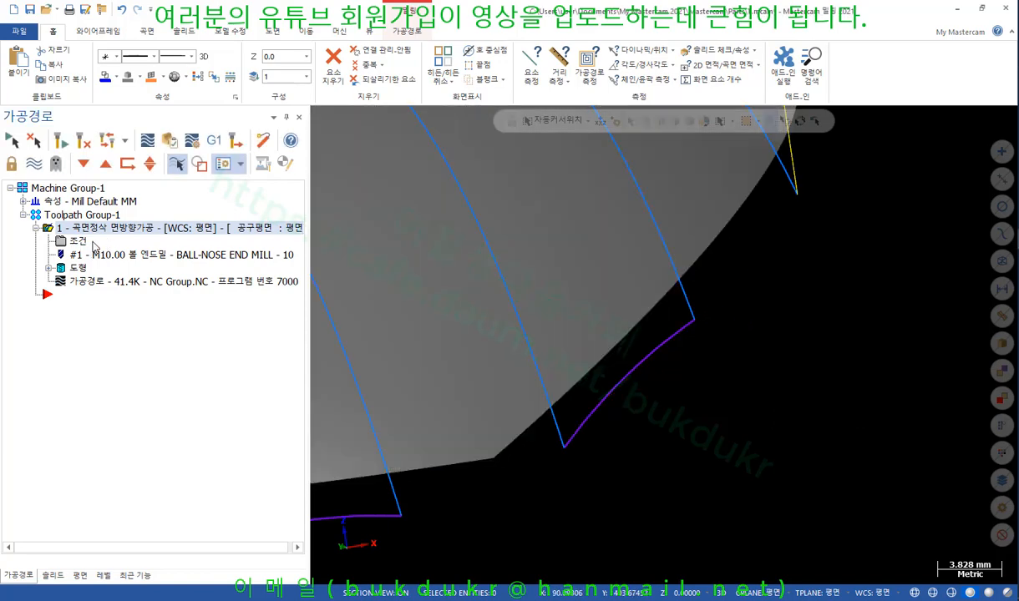
Change the gap motion type to direct (다이렉트) and regenerate the flowline toolpath.
click(83, 241)
click(393, 277)
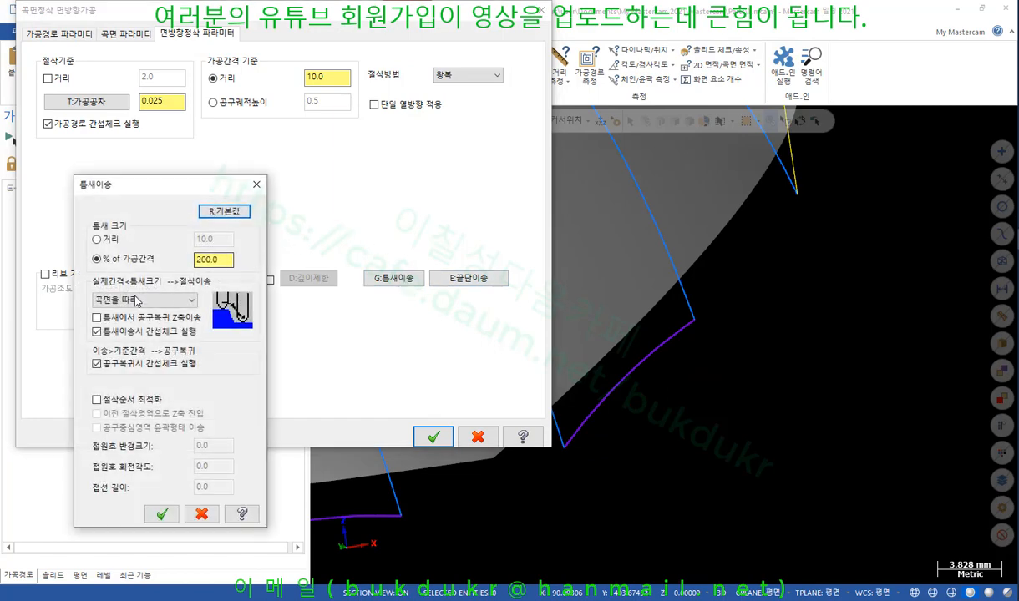
click(117, 299)
click(125, 316)
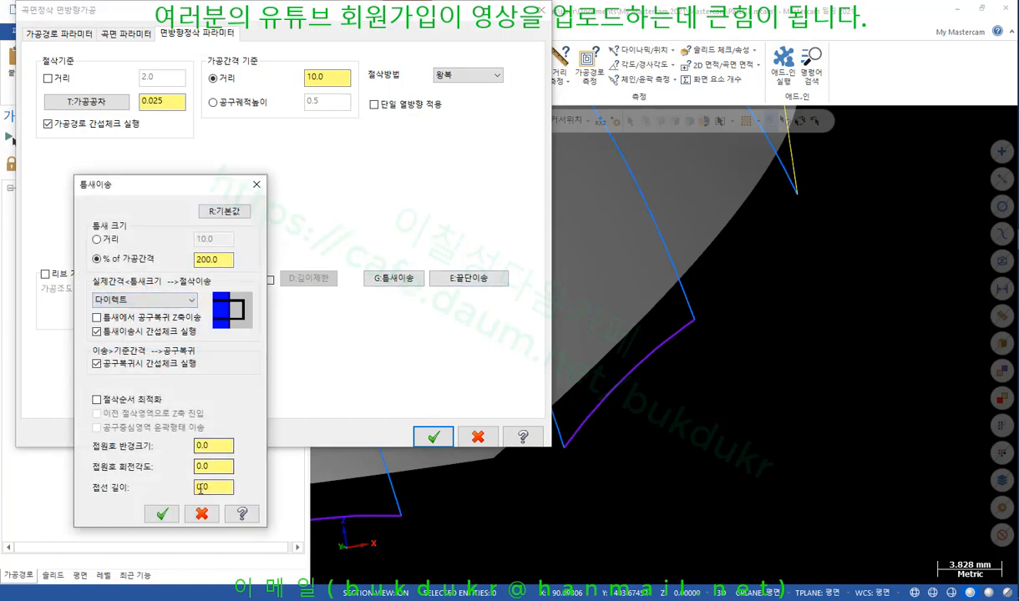
click(161, 513)
click(434, 437)
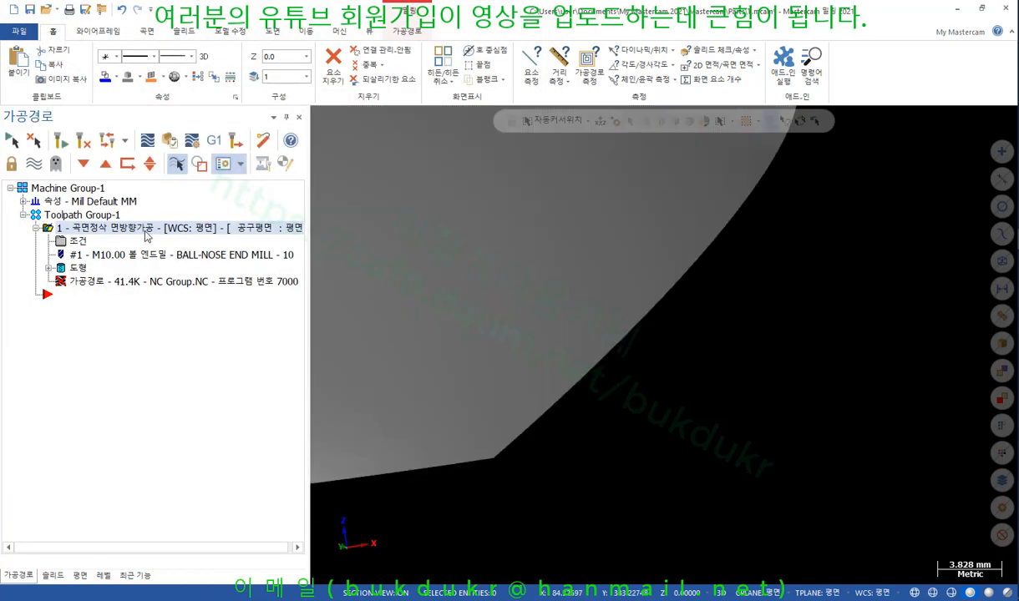
click(61, 140)
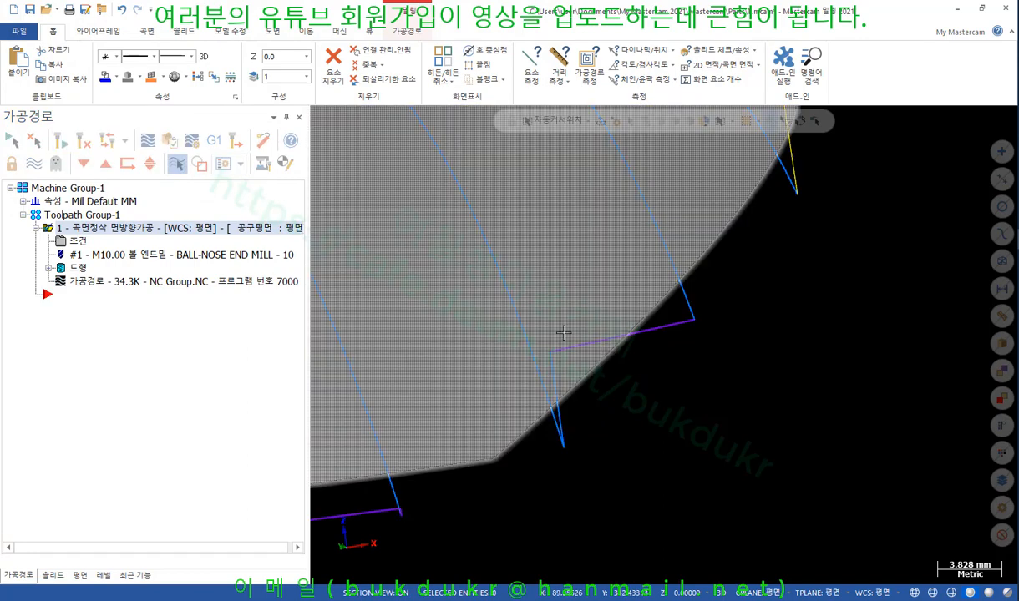
scroll(621, 349, up, 2)
mouse_move(628, 344)
middle_down()
mouse_move(668, 334)
mouse_move(668, 320)
mouse_move(694, 326)
middle_up()
scroll(602, 304, down, 2)
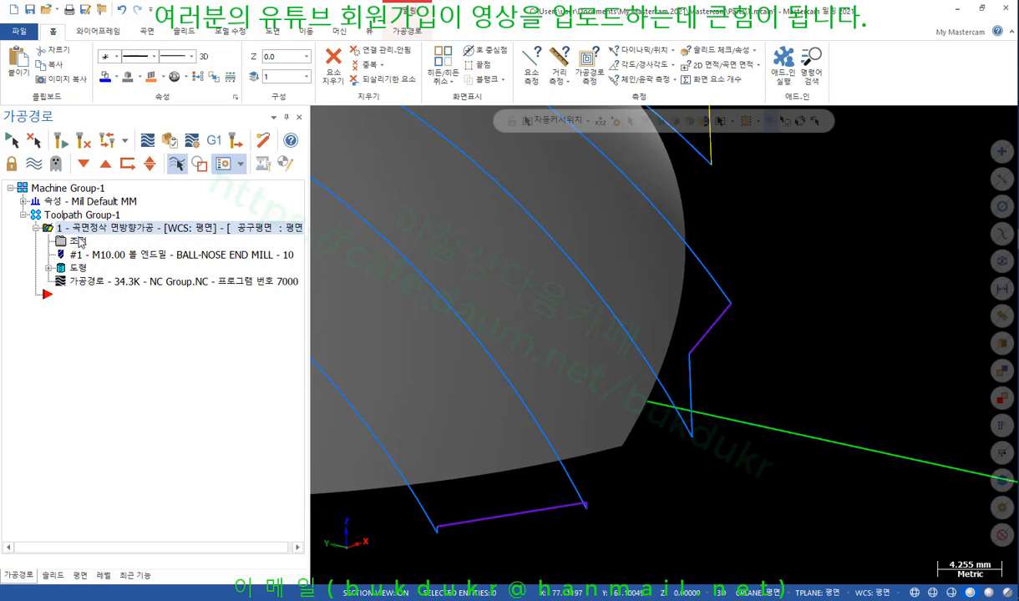
Duplicate the surface finish flowline operation within Toolpath Group-1.
click(81, 243)
click(417, 422)
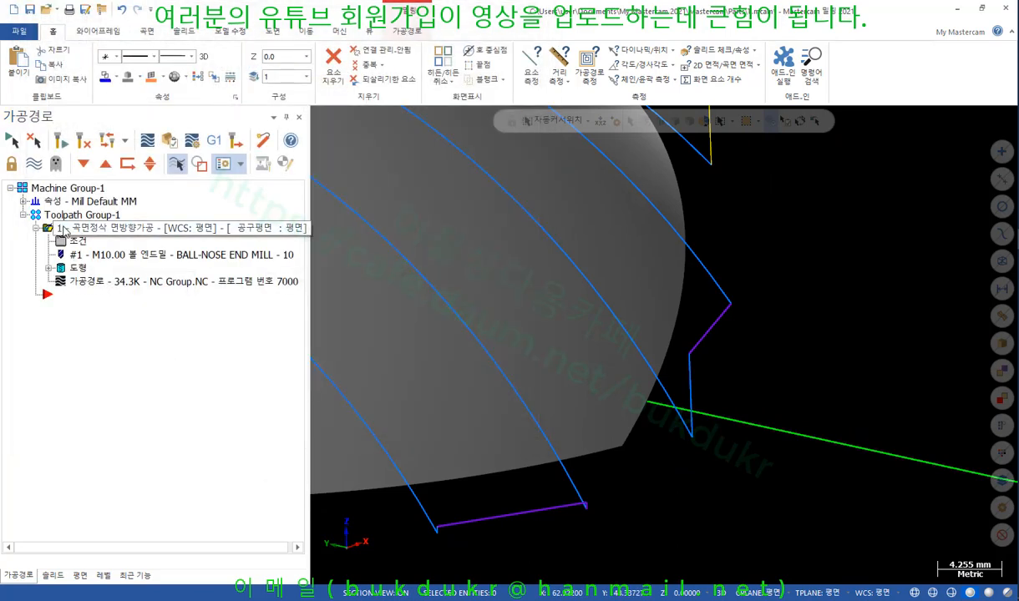
click(65, 228)
right_click(75, 323)
click(113, 389)
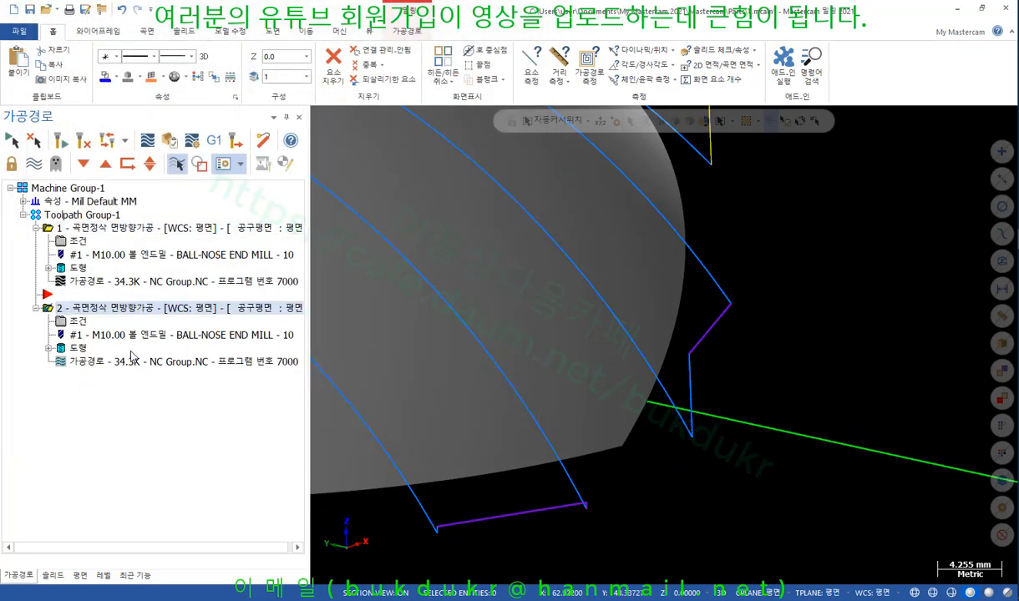
Change operation 2's gap motion type to follow surface (곡면을 따라) and regenerate its toolpath.
click(77, 320)
click(393, 278)
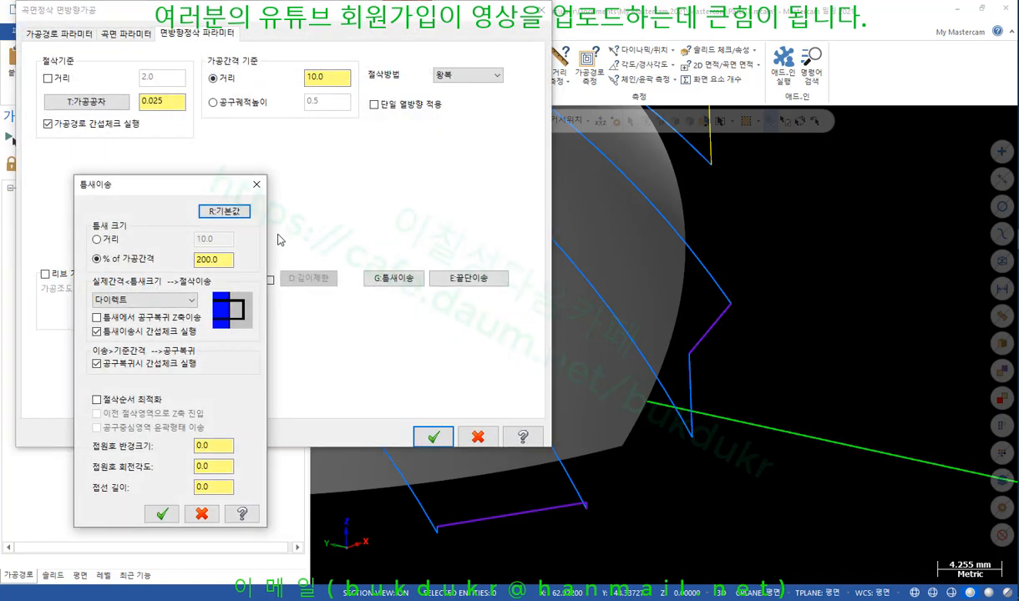
click(167, 299)
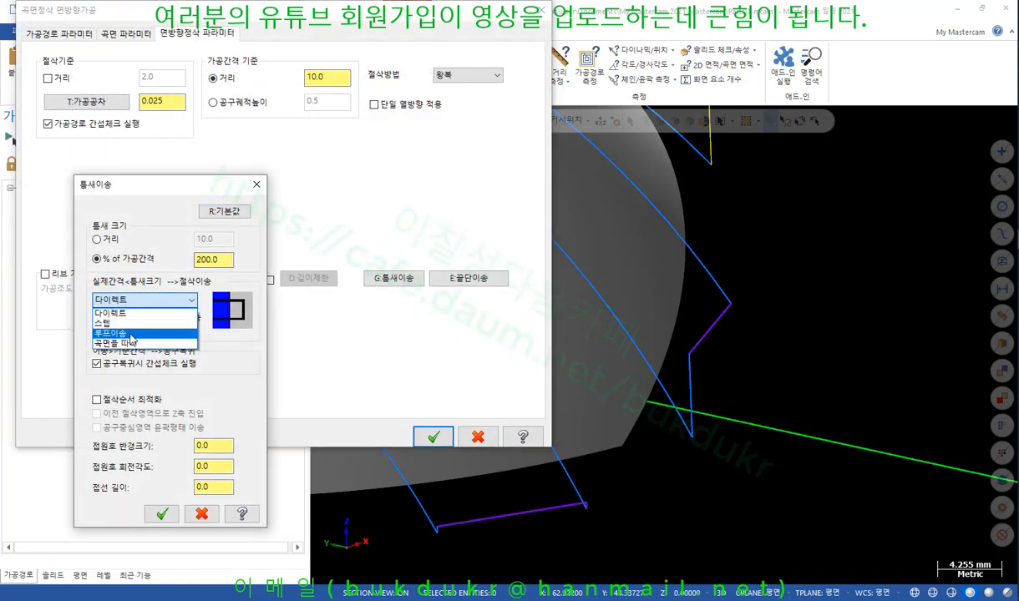
click(124, 342)
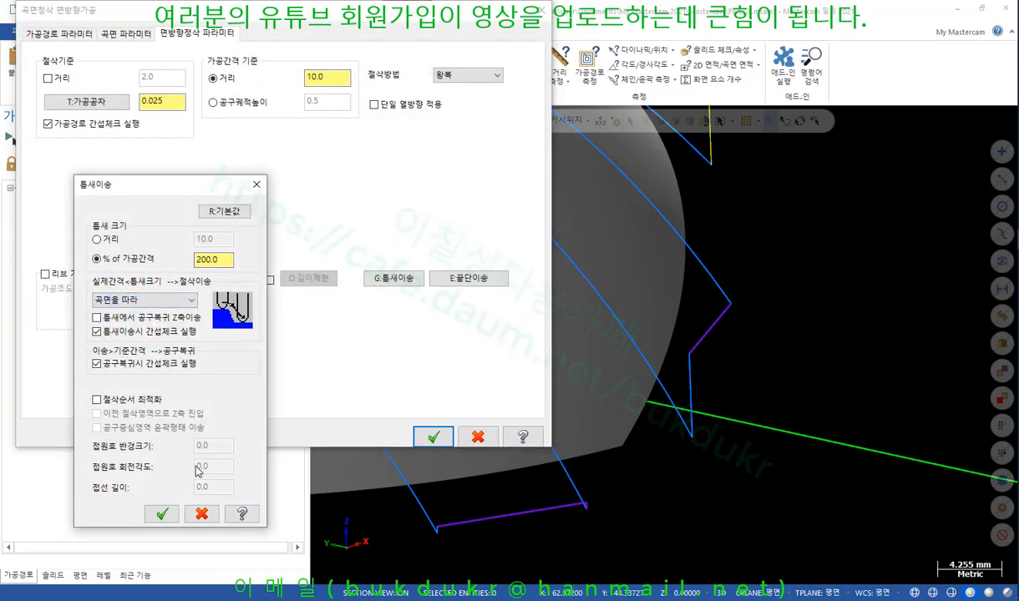
click(162, 513)
click(432, 437)
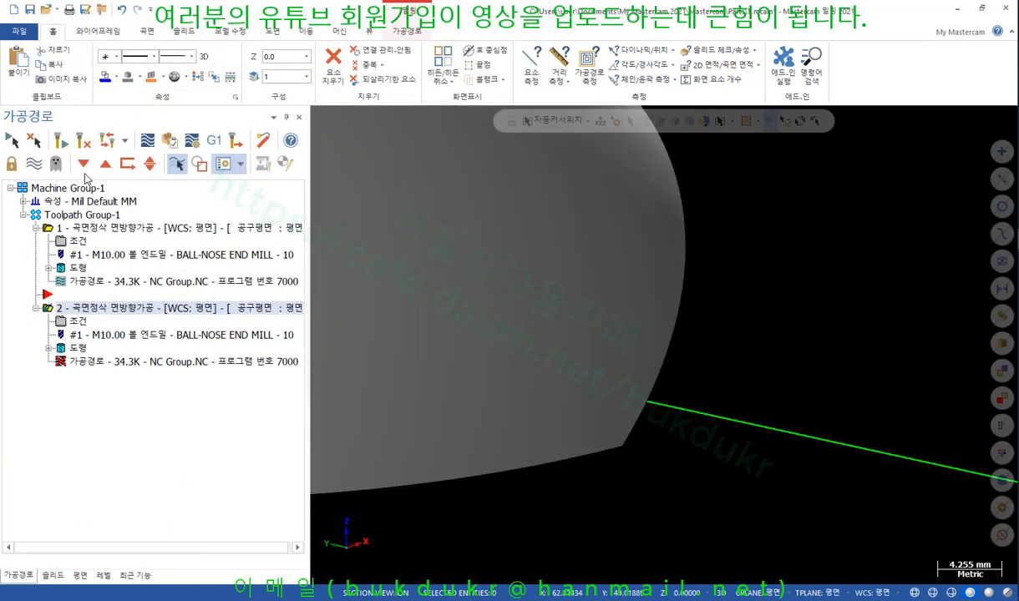
Display the toolpaths of both operations together at the dome's edge.
scroll(666, 299, down, 2)
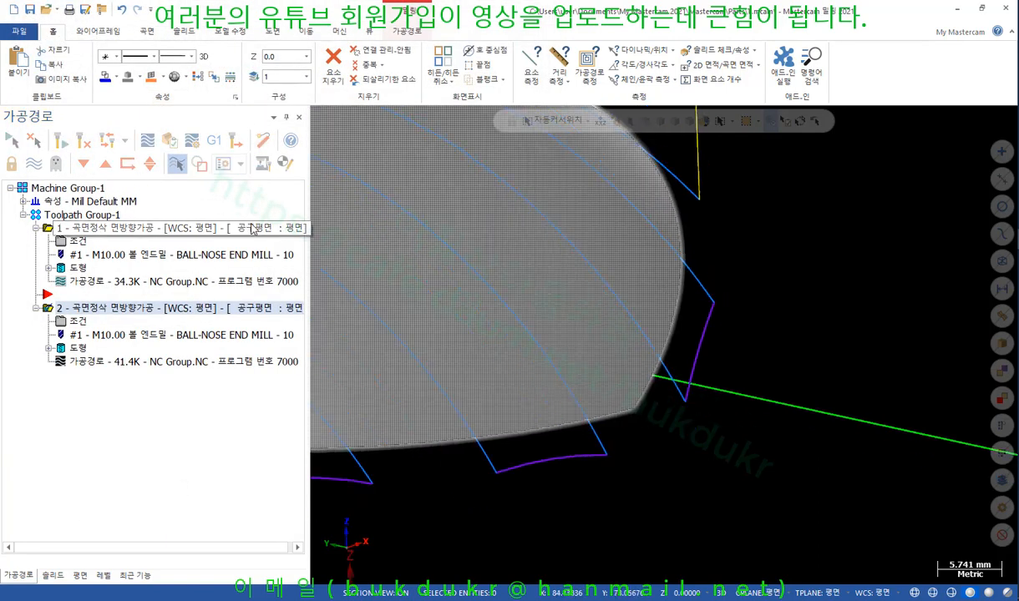
click(97, 219)
mouse_move(846, 292)
middle_down()
mouse_move(724, 282)
mouse_move(742, 283)
mouse_move(733, 243)
mouse_move(695, 251)
middle_up()
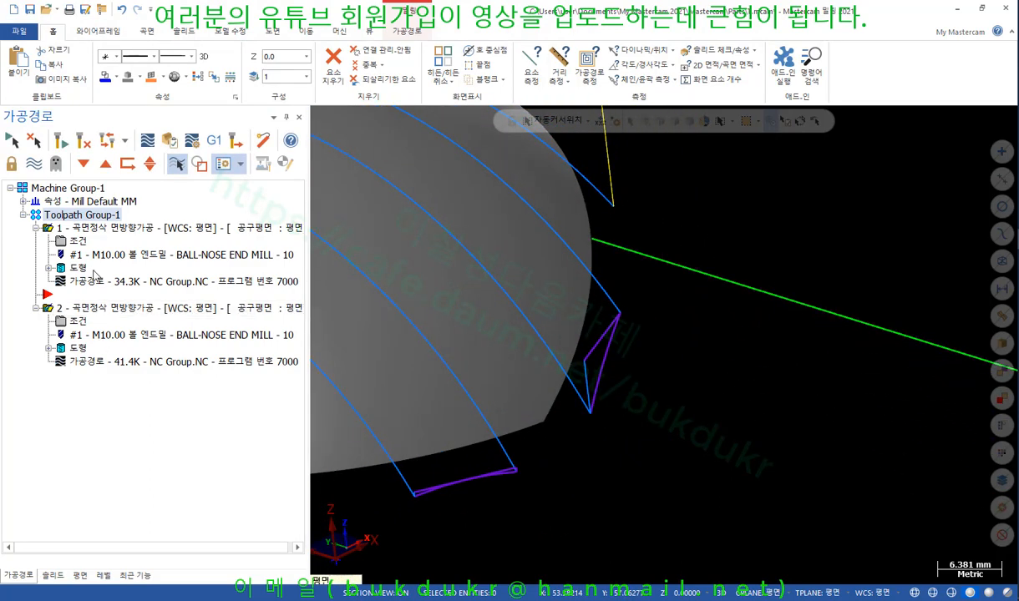
Turn off operation 1's gap motion gouge check (틈새이송시 간섭체크 실행) and regenerate its toolpath.
click(78, 243)
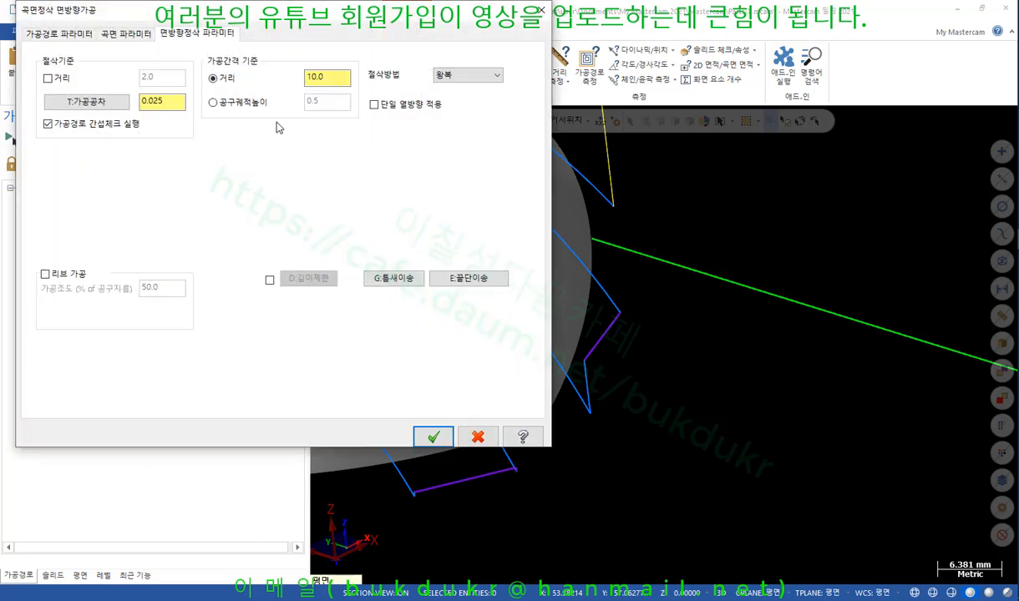
click(394, 277)
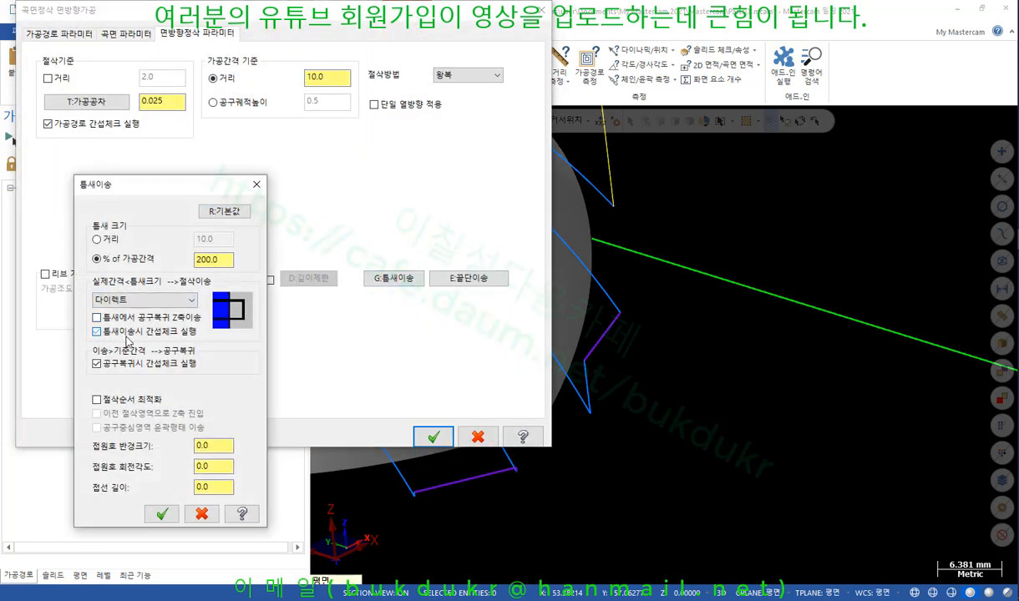
click(162, 513)
click(434, 436)
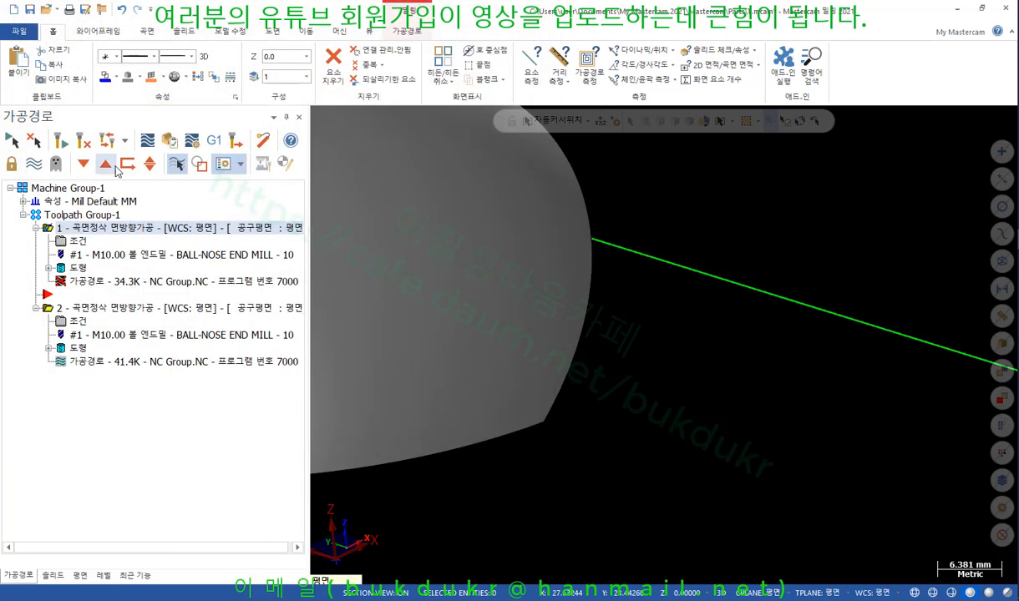
click(60, 140)
scroll(588, 338, up, 2)
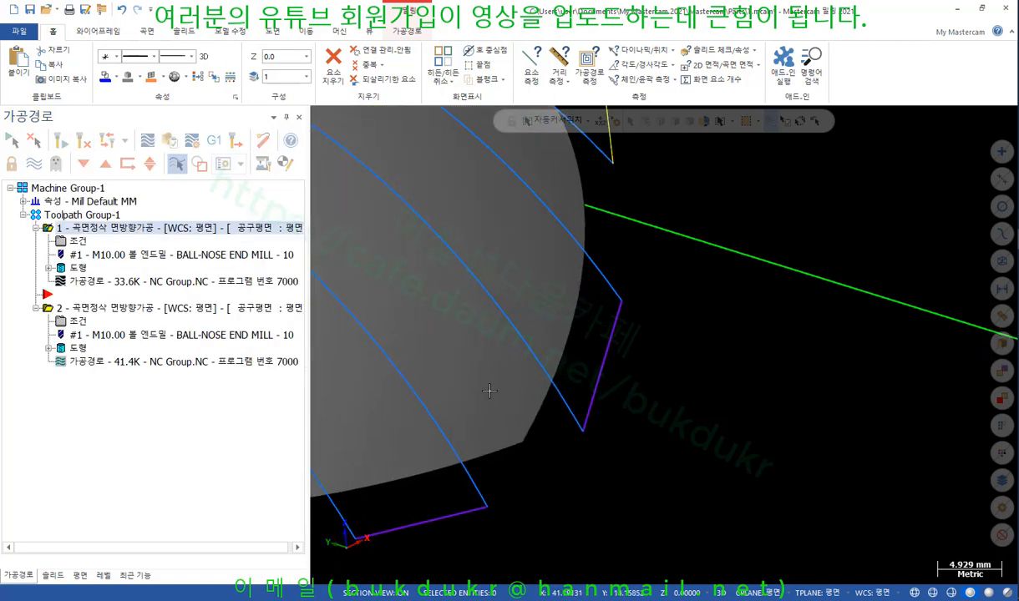
Compare operation 1's direct transition with operation 2's surface-following transition up close beside the dome's edge.
click(81, 215)
scroll(593, 380, up, 7)
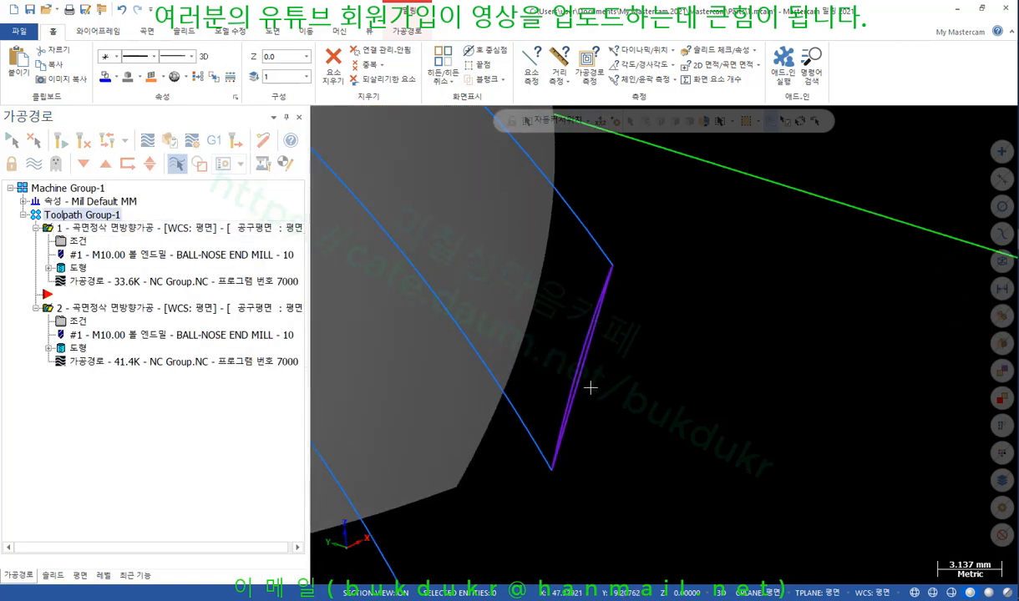
scroll(601, 378, up, 2)
middle_drag(602, 379, 608, 367)
scroll(610, 368, down, 5)
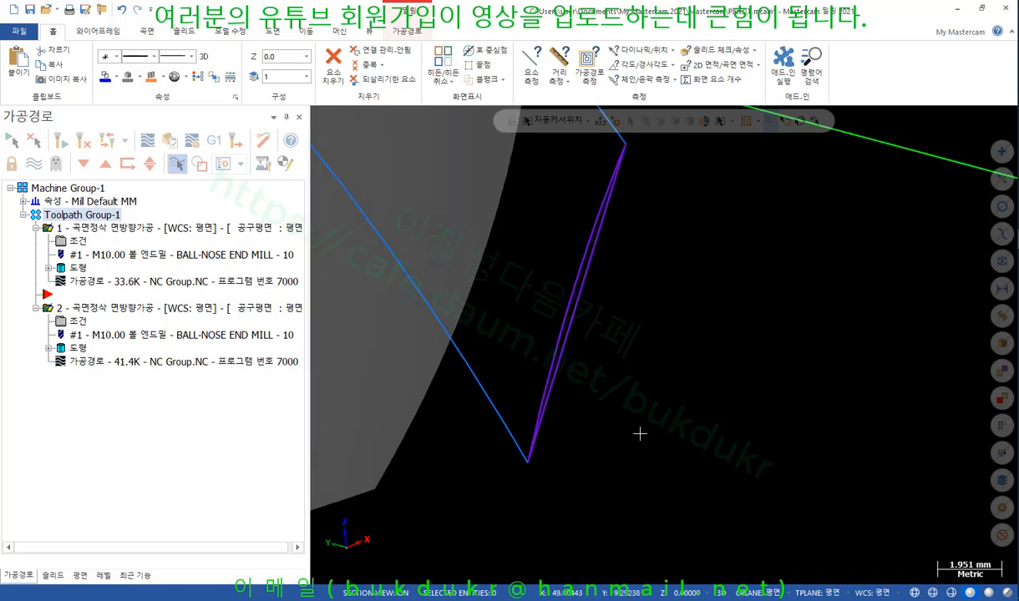
scroll(984, 177, up, 5)
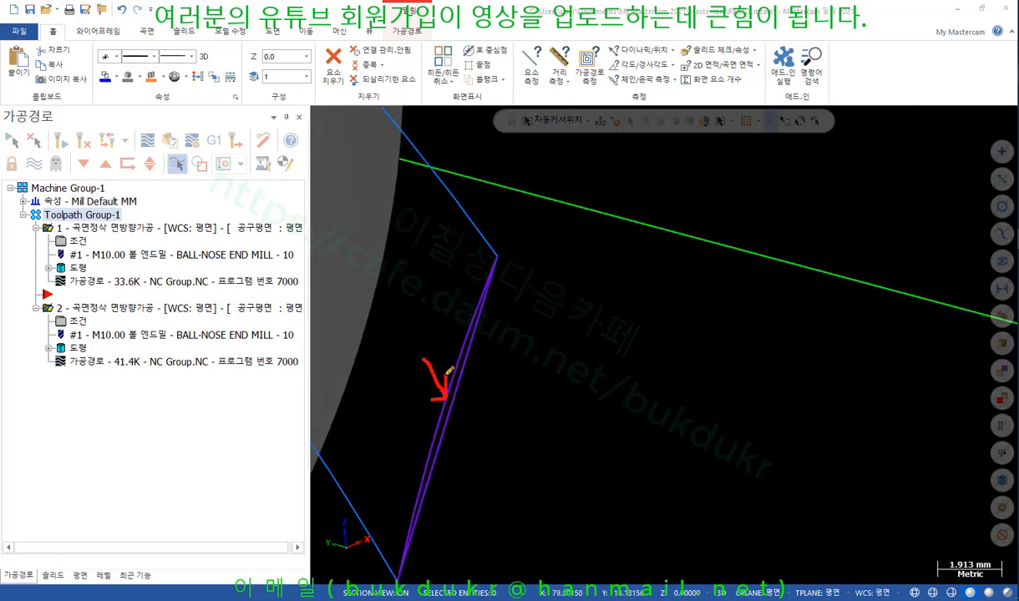
drag(439, 342, 562, 255)
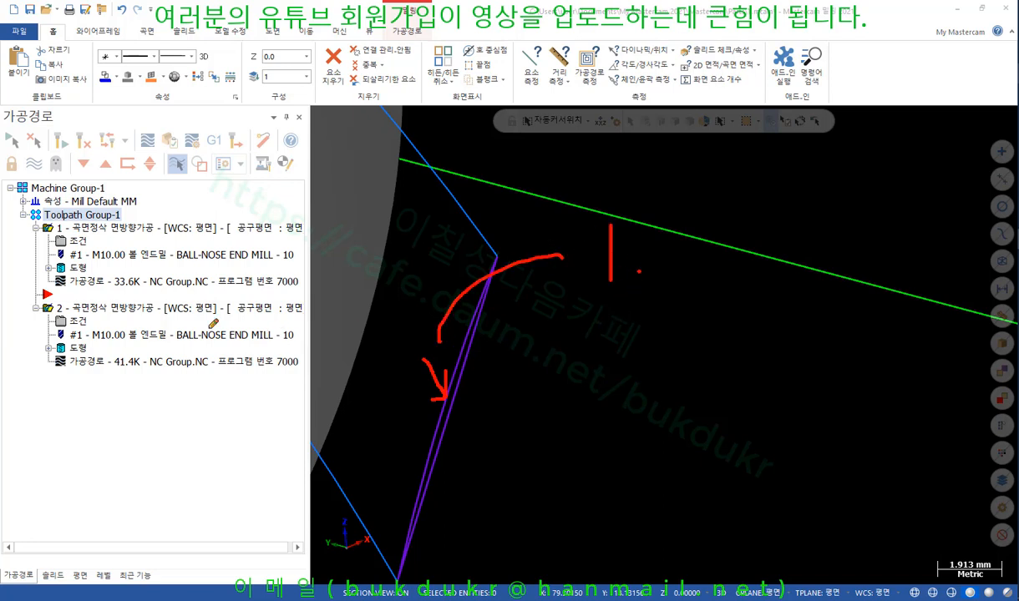
drag(65, 317, 130, 320)
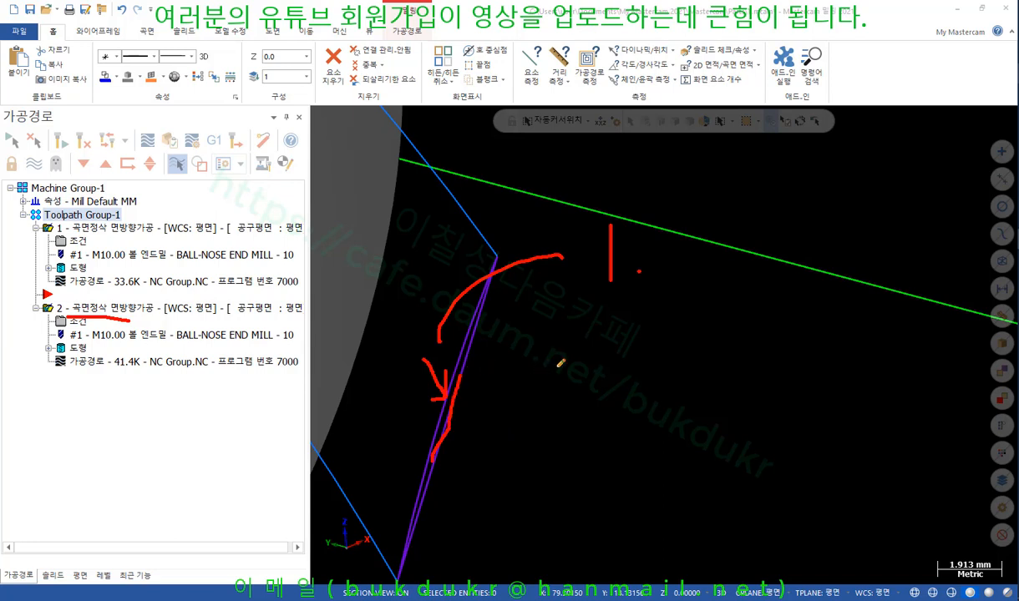
mouse_move(557, 367)
mouse_down()
mouse_move(585, 400)
mouse_move(561, 414)
mouse_up()
mouse_move(551, 417)
mouse_down()
mouse_move(597, 413)
mouse_move(596, 490)
mouse_up()
mouse_move(601, 377)
mouse_down()
mouse_move(611, 414)
mouse_move(655, 382)
mouse_up()
drag(632, 406, 655, 399)
mouse_move(658, 353)
mouse_down()
mouse_move(659, 421)
mouse_move(674, 446)
mouse_up()
right_click(717, 341)
click(754, 483)
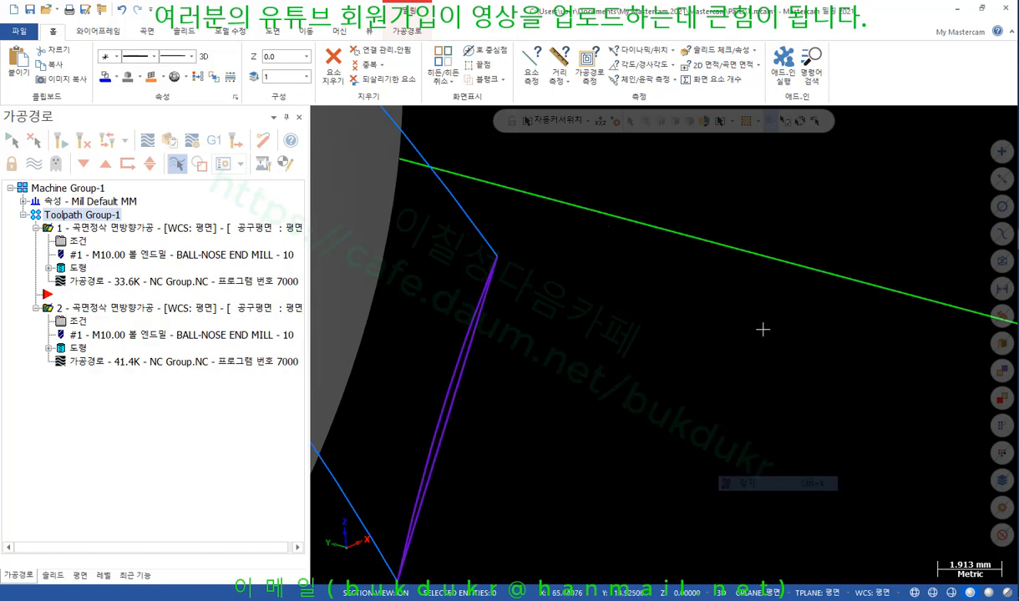
scroll(762, 330, up, 4)
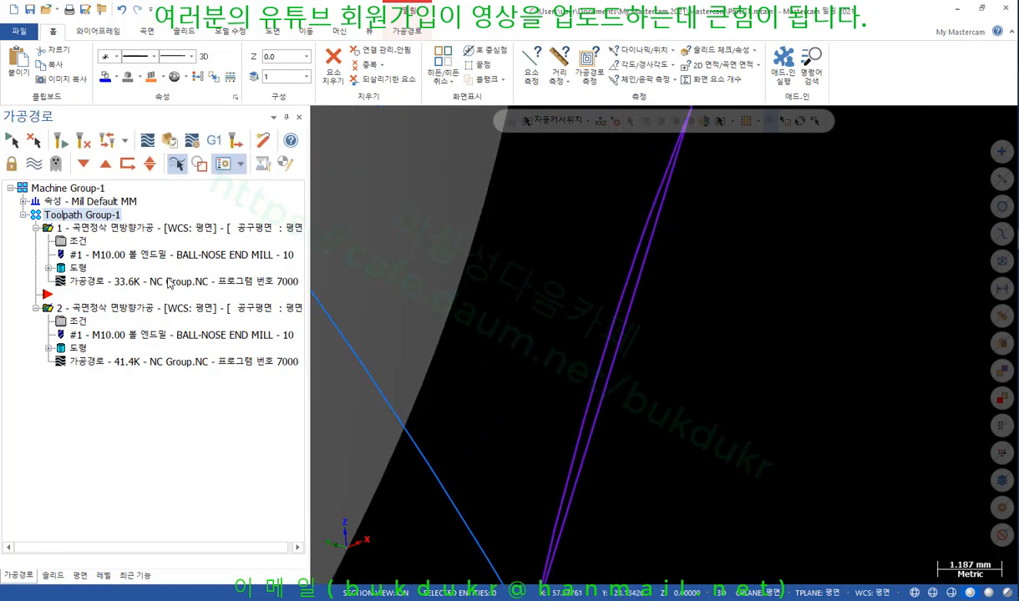
click(98, 309)
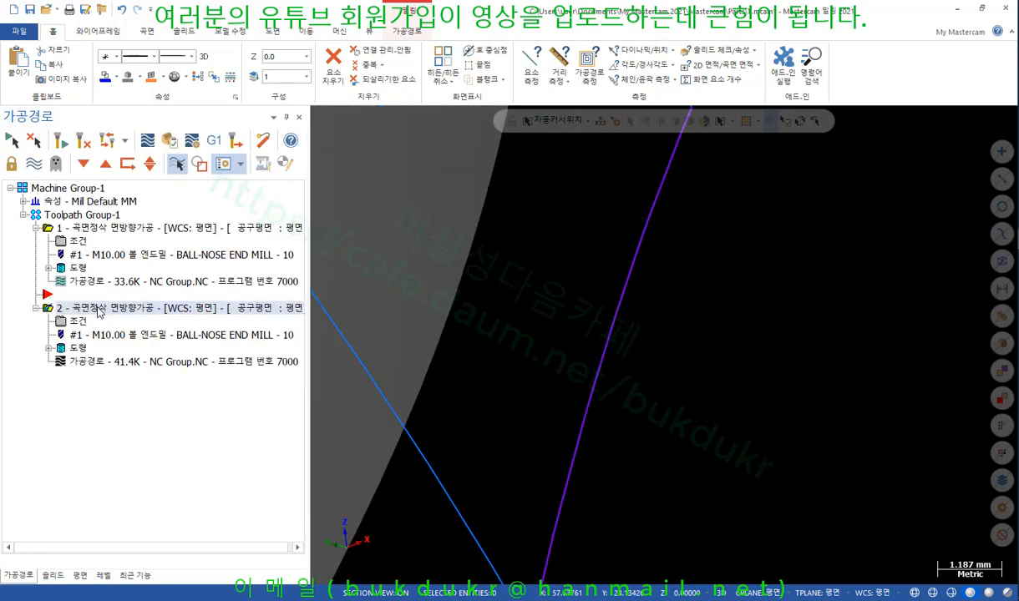
Compare the gap transitions of operations 1 and 2 in turn, from several view angles along the dome's lower edge.
click(96, 228)
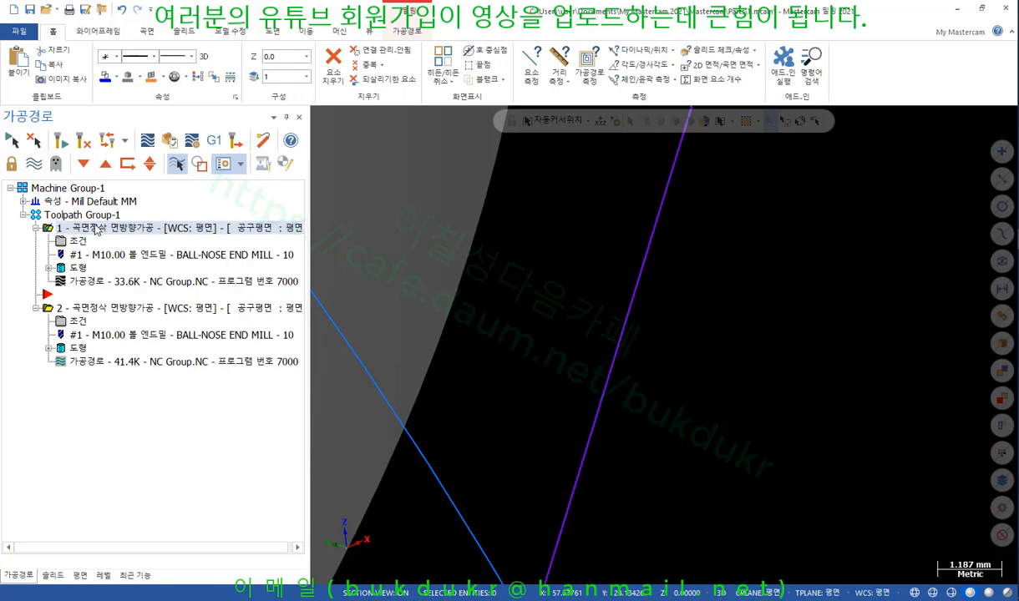
click(99, 308)
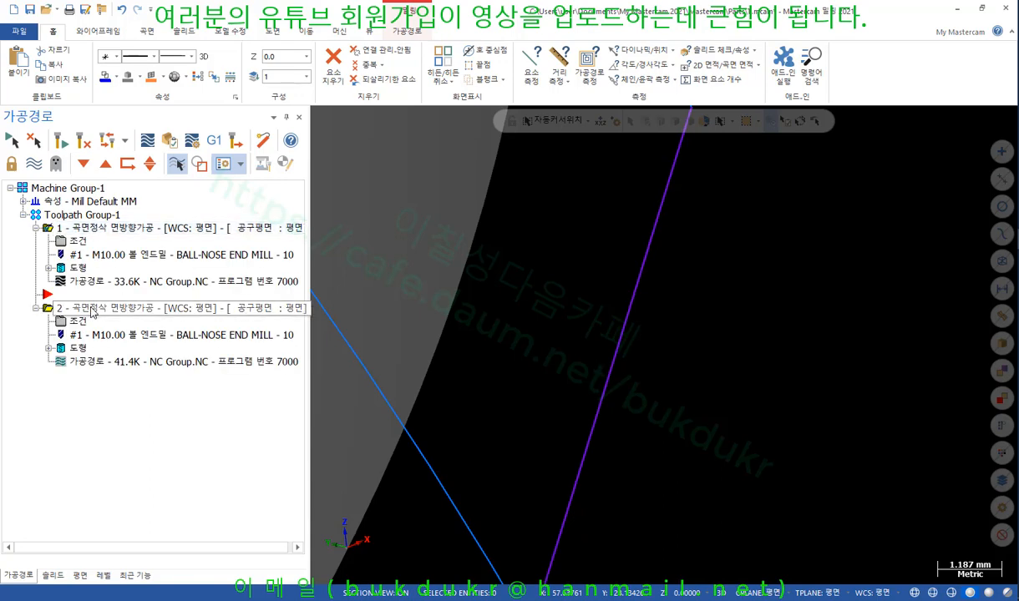
scroll(670, 409, down, 3)
scroll(660, 393, down, 5)
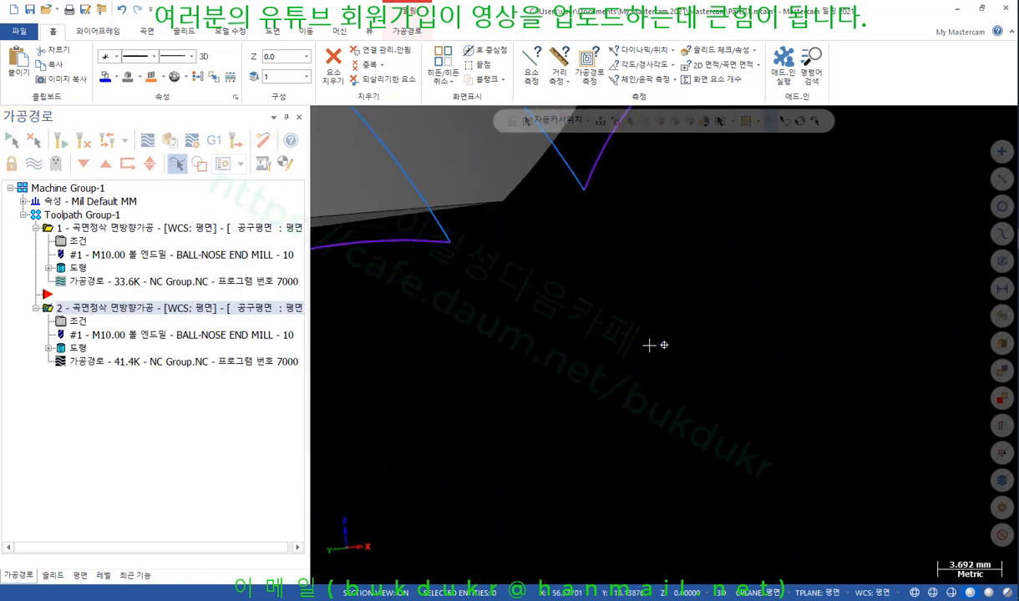
scroll(822, 464, down, 1)
middle_drag(670, 420, 633, 352)
scroll(618, 360, up, 3)
scroll(598, 393, up, 1)
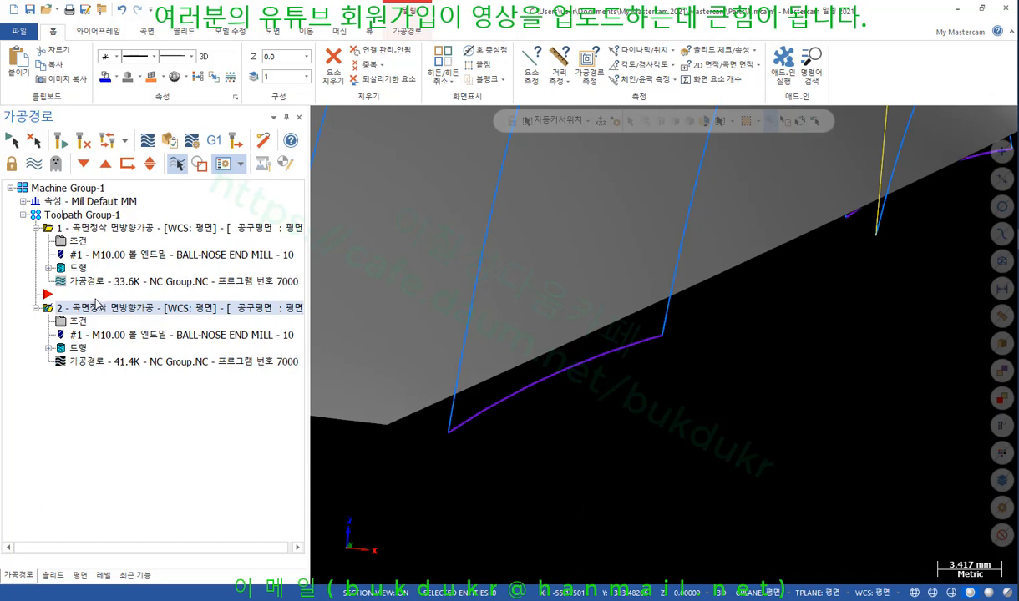
click(96, 231)
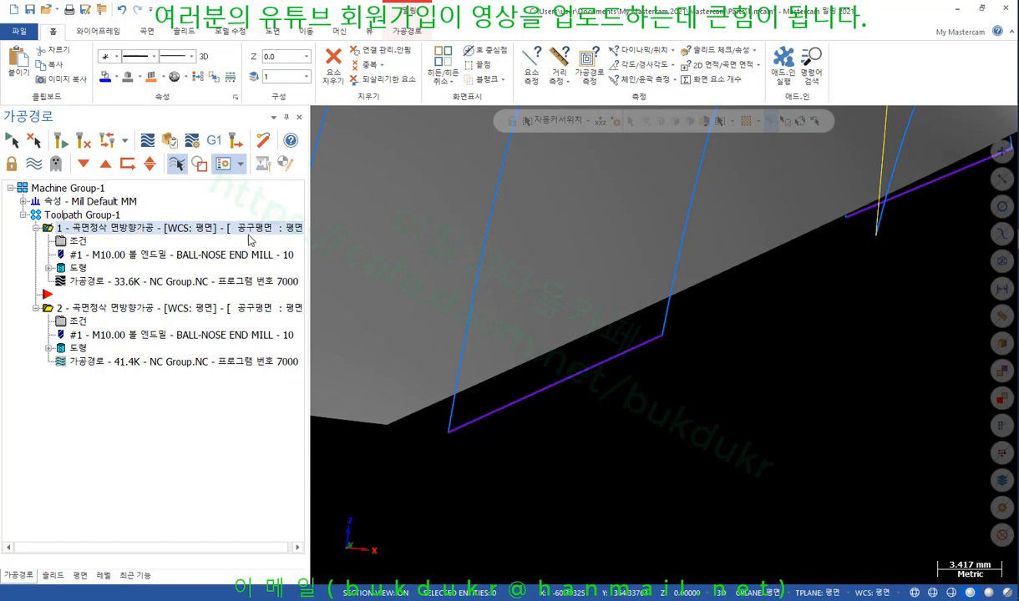
Define the machine group's stock as a solid/mesh shape (솔리드/메시) using the dome body.
click(24, 201)
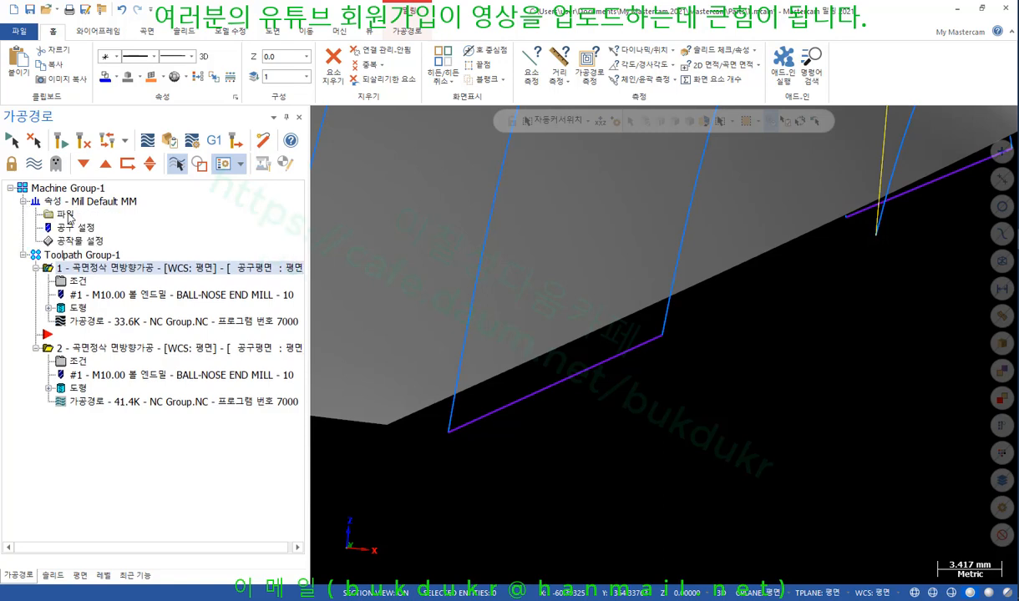
click(80, 242)
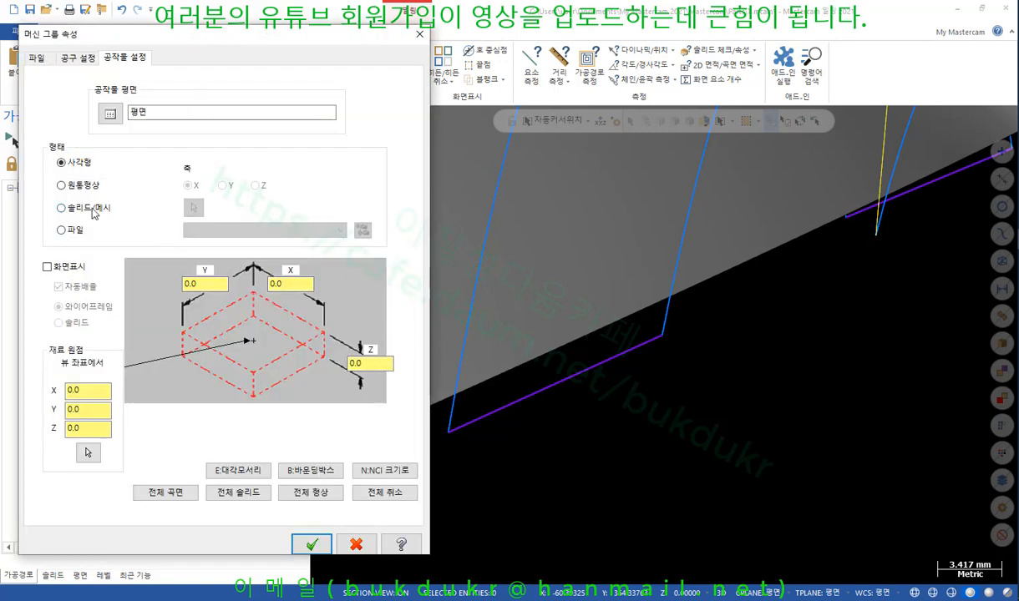
click(93, 210)
click(193, 207)
click(600, 179)
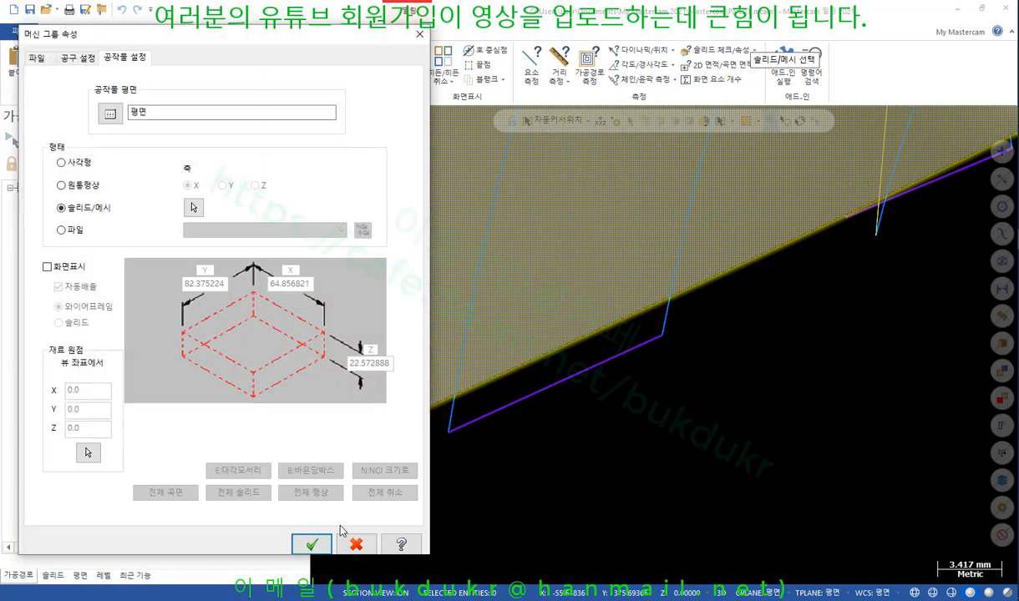
click(311, 545)
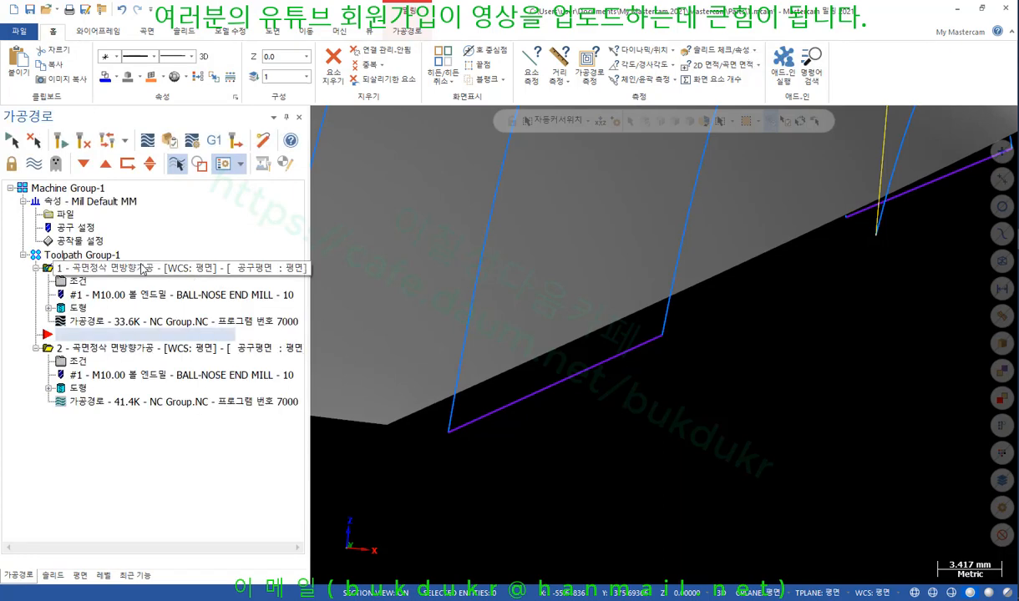
Verify operation 1 by simulating its machining to the end and examine the cuts along the dome's lower edge.
click(167, 140)
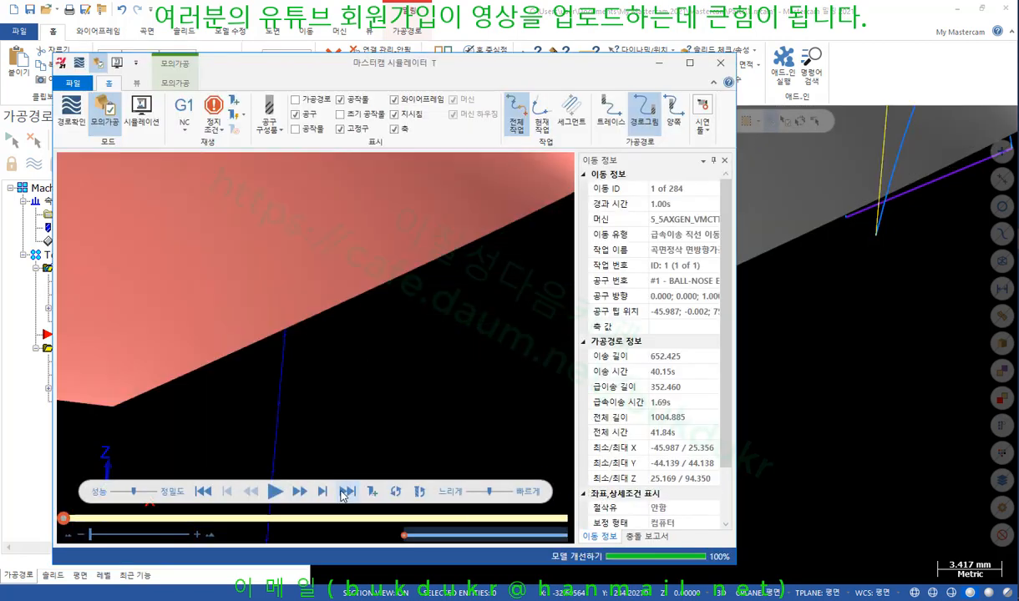
click(349, 492)
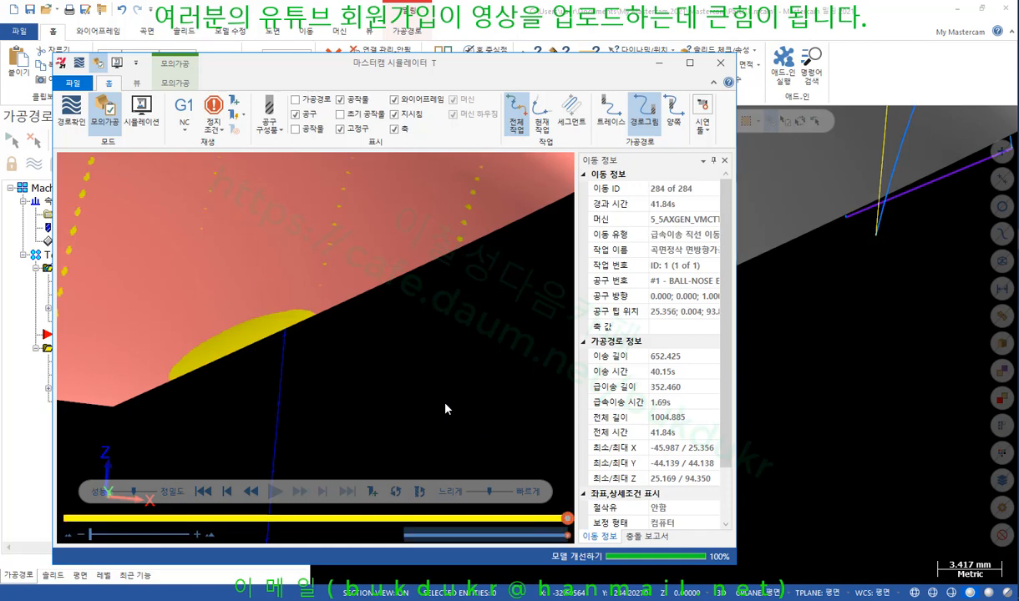
scroll(445, 404, down, 5)
scroll(424, 399, up, 2)
mouse_move(378, 384)
middle_down()
mouse_move(404, 379)
mouse_move(364, 361)
mouse_move(361, 373)
middle_up()
scroll(346, 352, down, 4)
scroll(384, 365, up, 3)
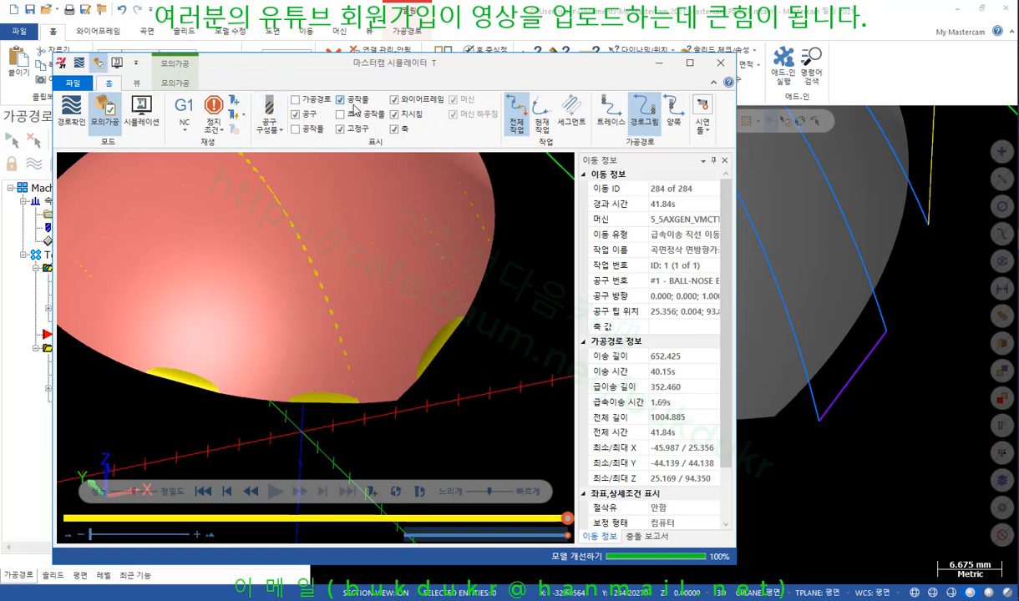
Compare operation 1's simulated result with the stock model using the default deviation ranges and inspect the dome's edge.
click(177, 82)
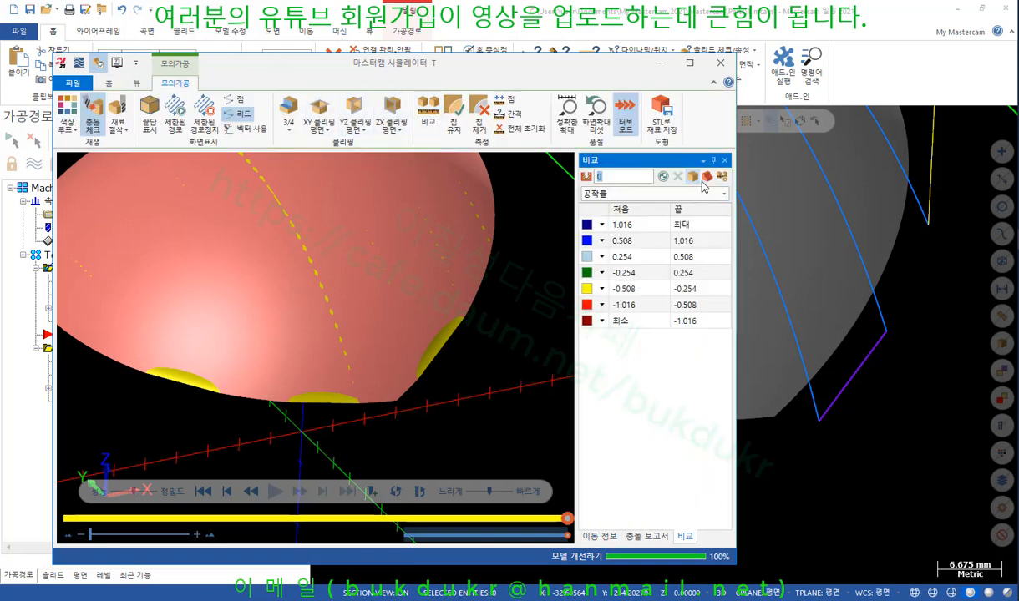
click(661, 179)
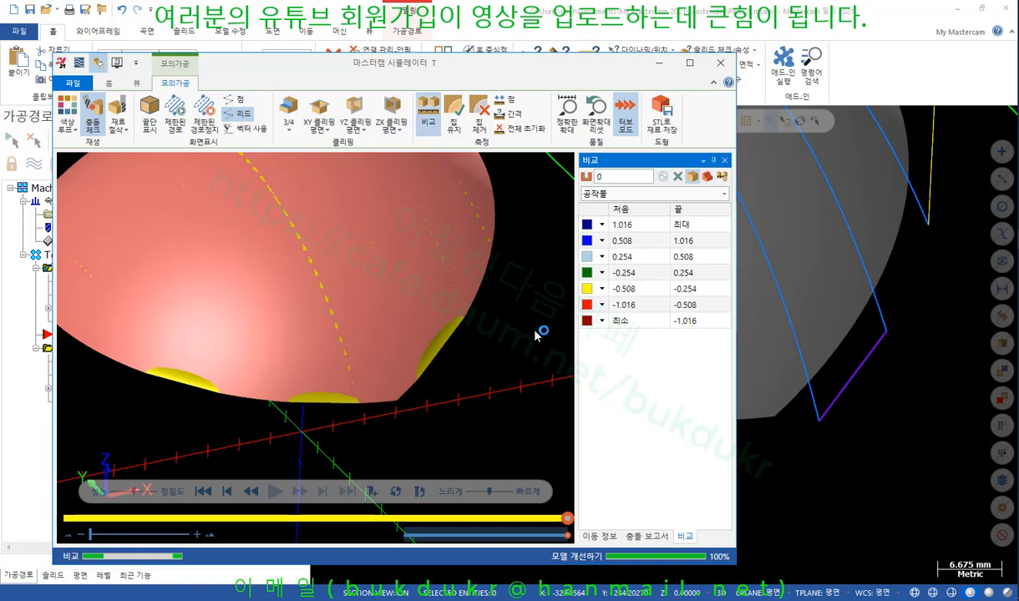
scroll(446, 349, up, 5)
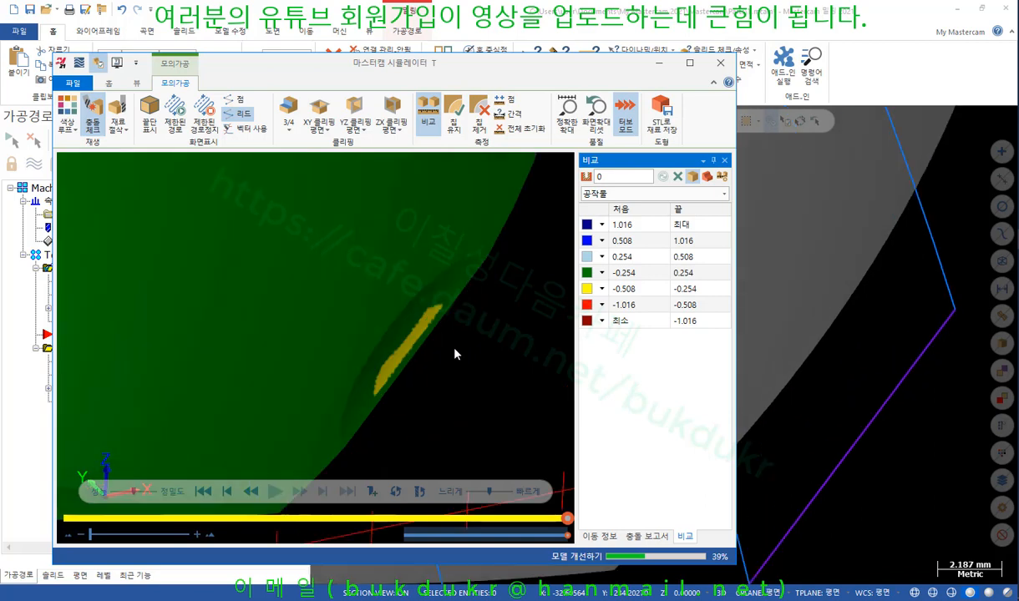
middle_drag(539, 350, 449, 348)
scroll(498, 341, down, 4)
scroll(498, 341, down, 1)
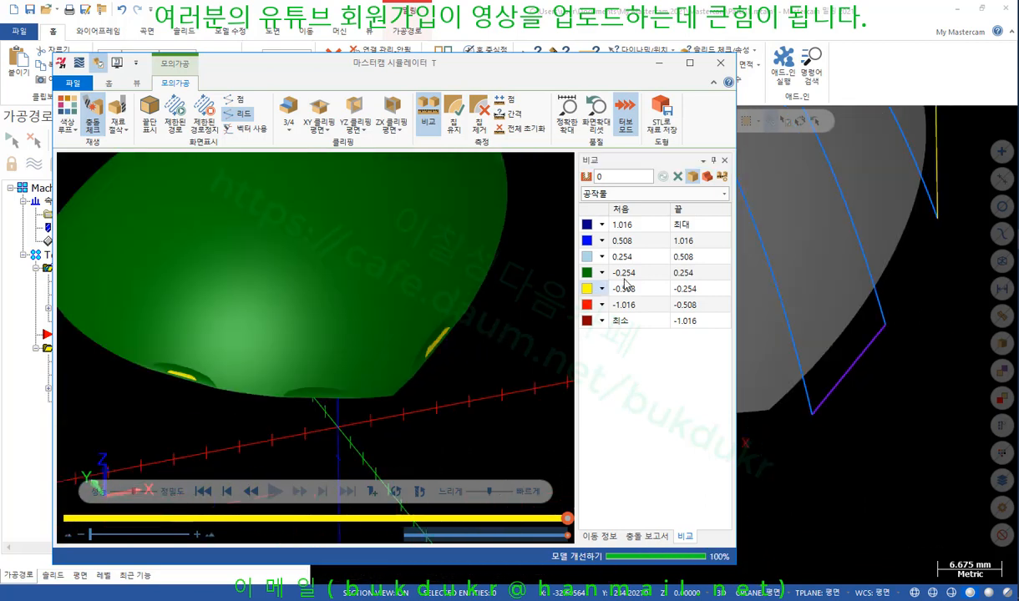
Set the comparison tolerance to 0.02, rerun operation 1's comparison to inspect the gouged edge, and close the simulator.
click(691, 177)
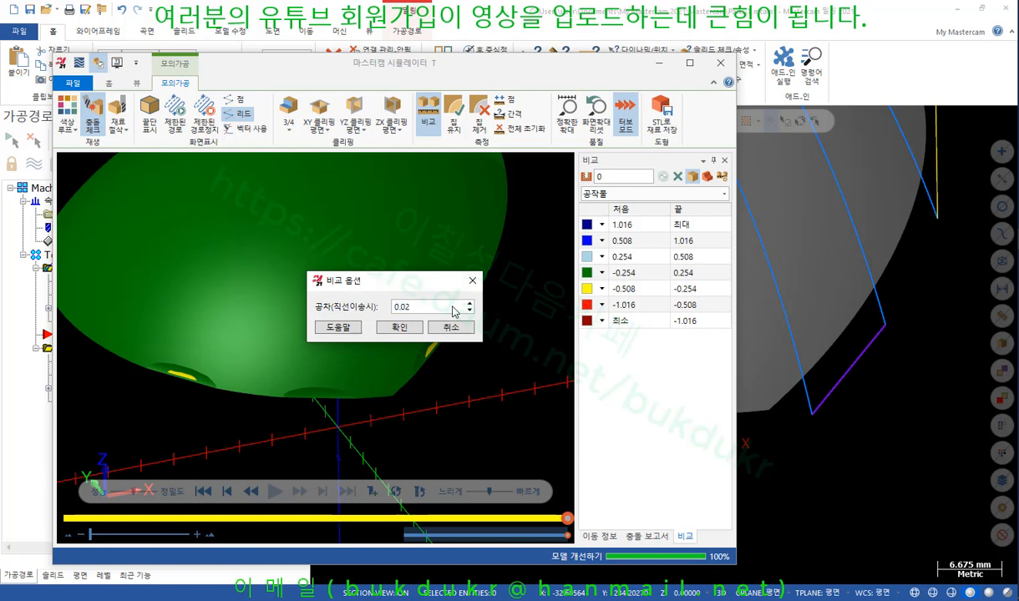
click(392, 325)
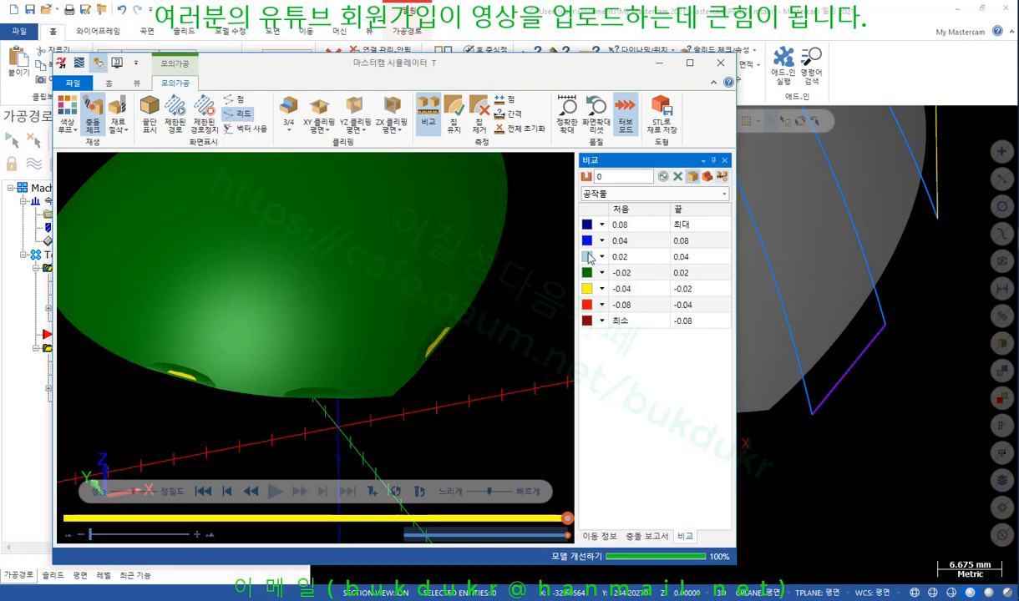
click(662, 177)
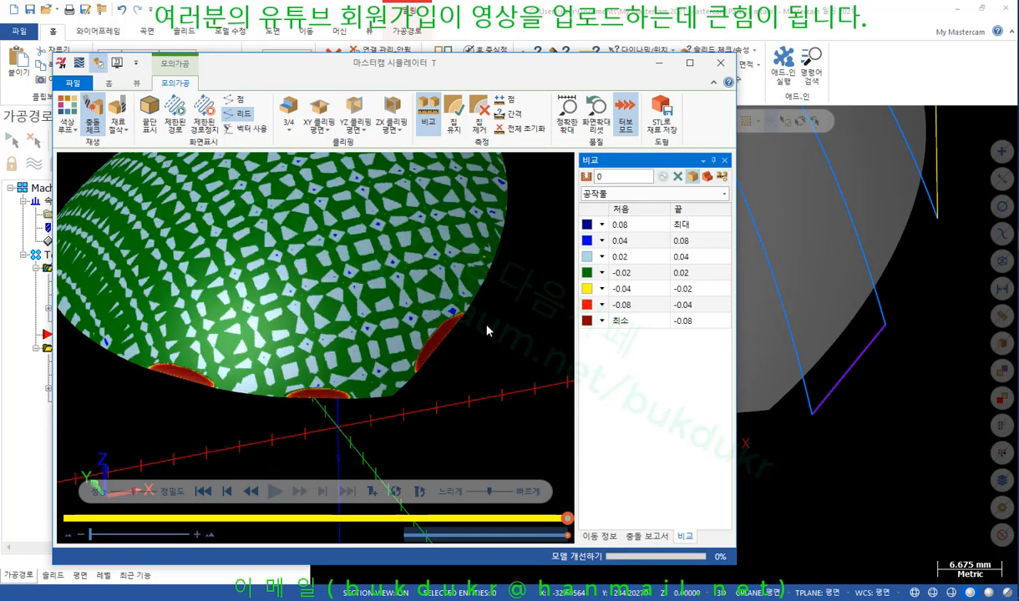
scroll(434, 326, up, 3)
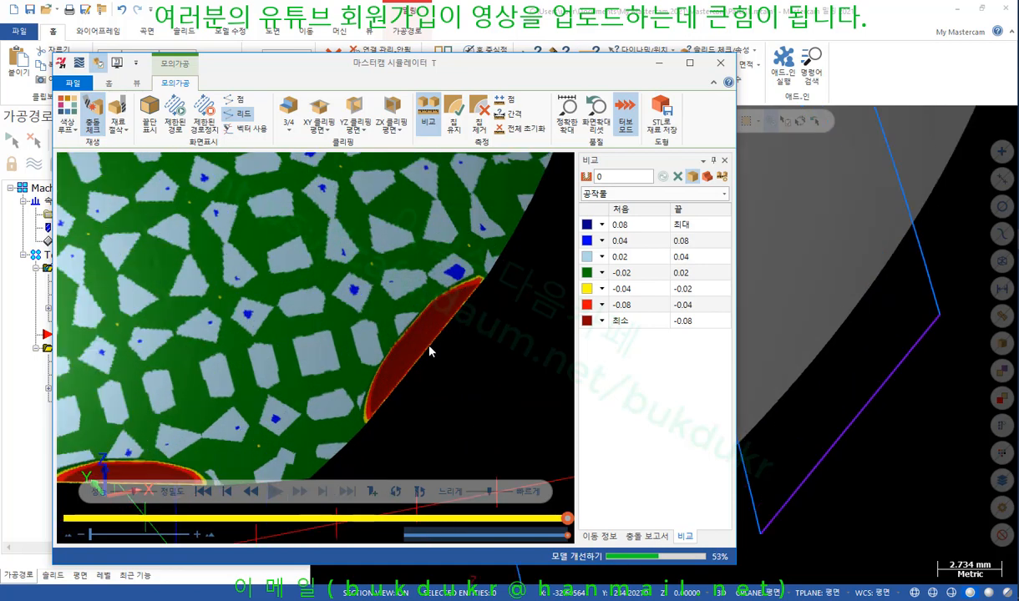
middle_drag(423, 331, 433, 358)
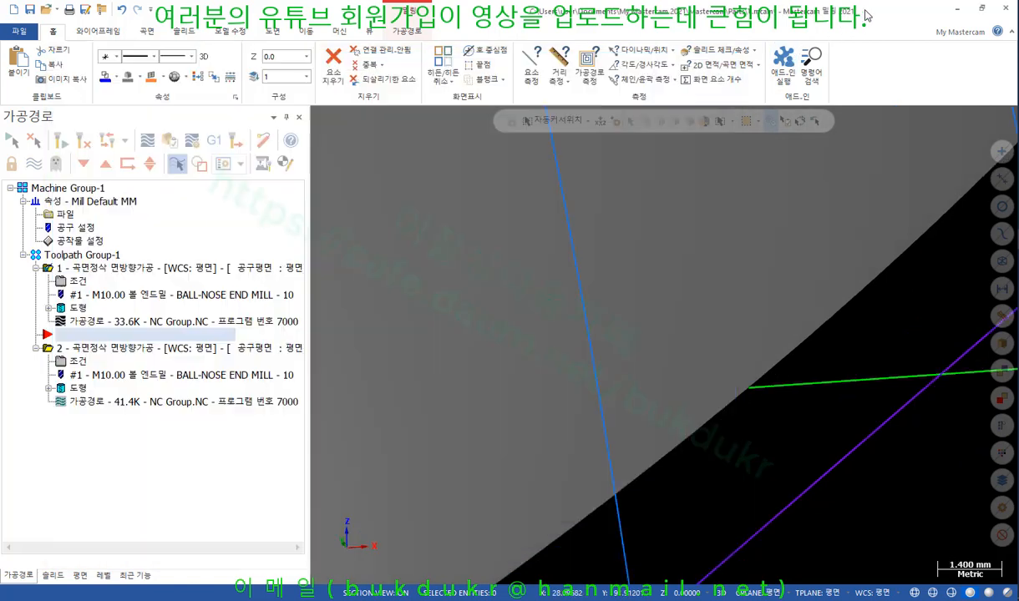
click(721, 62)
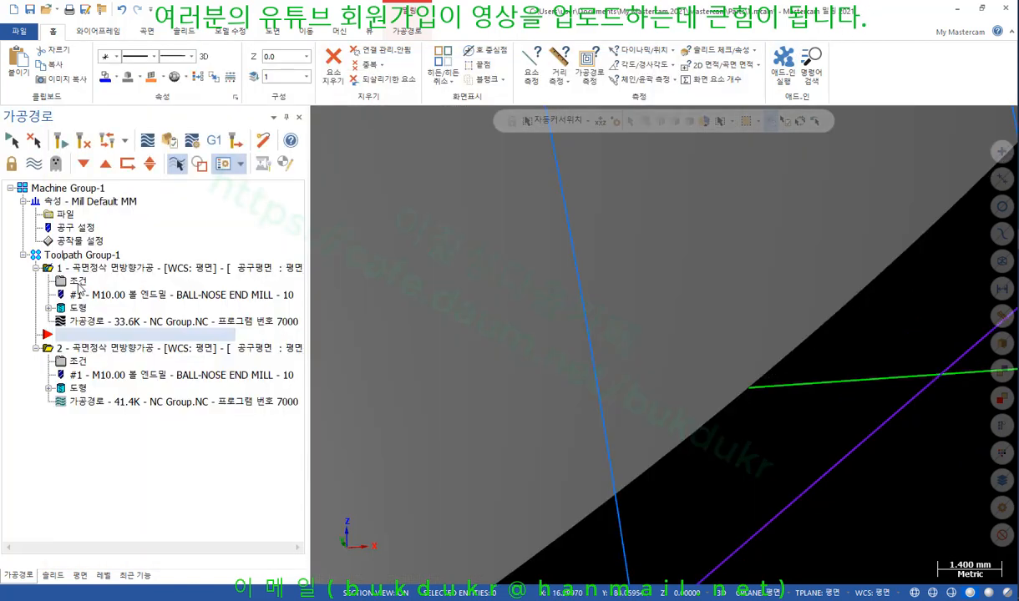
Verify operation 2 by simulating its complete machining and examine the cuts along the dome's edge.
click(100, 349)
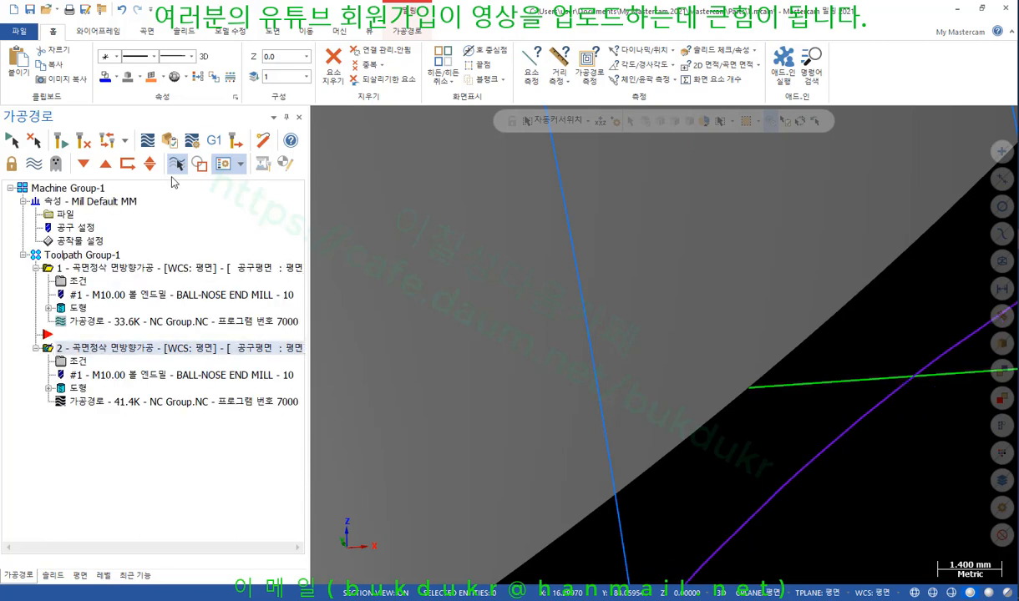
click(176, 164)
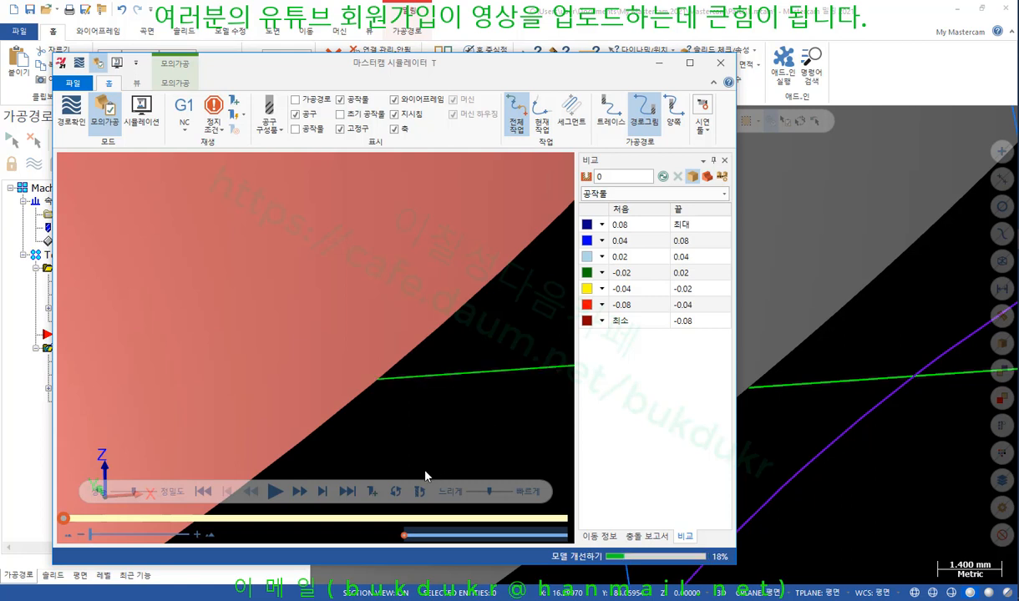
click(275, 492)
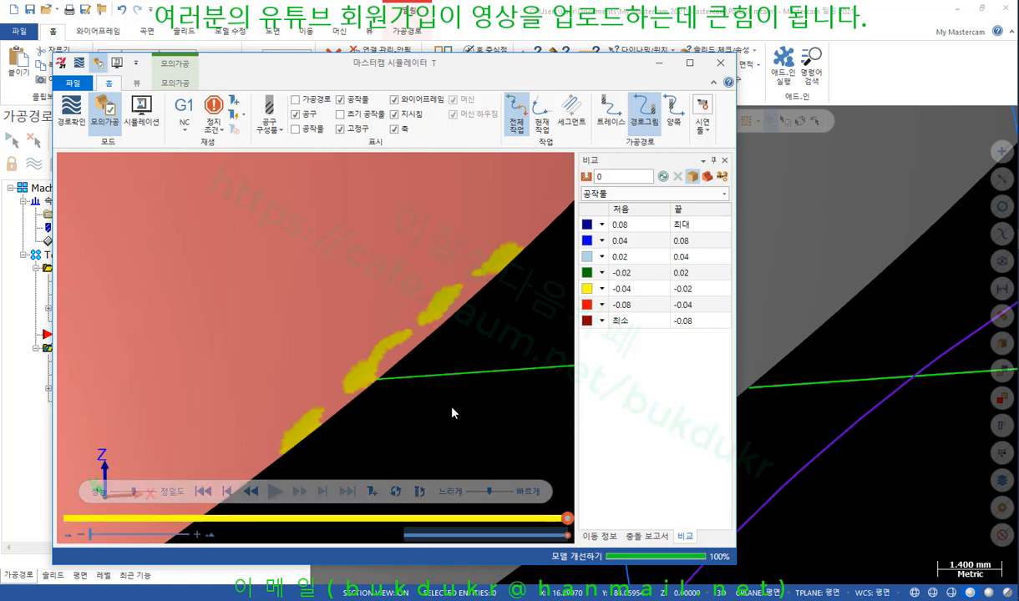
scroll(433, 312, down, 3)
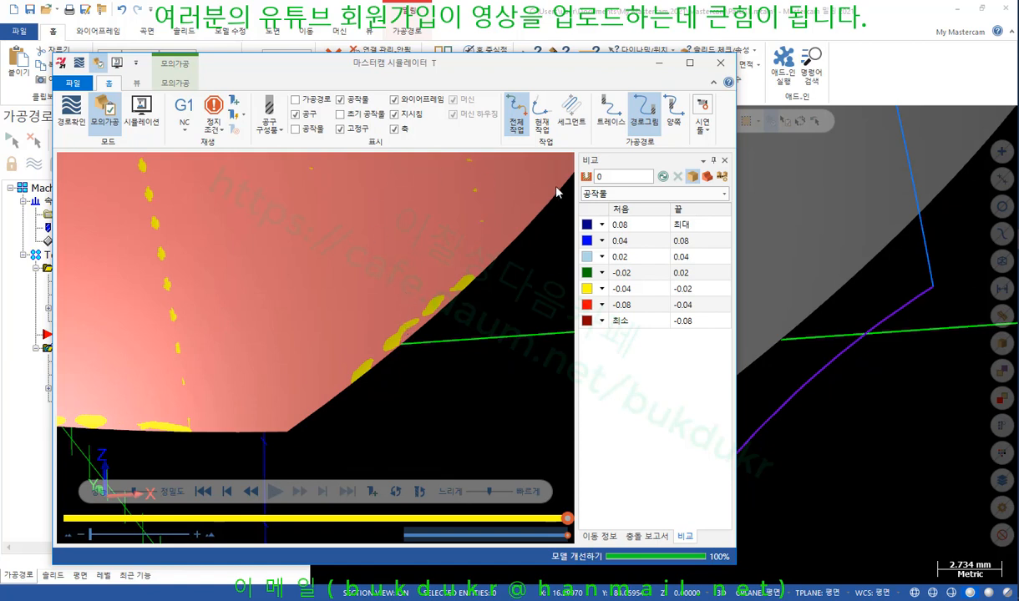
Compare operation 2's simulated result with the stock model at 0.02 tolerance, inspect the edge, and close the simulator.
click(663, 176)
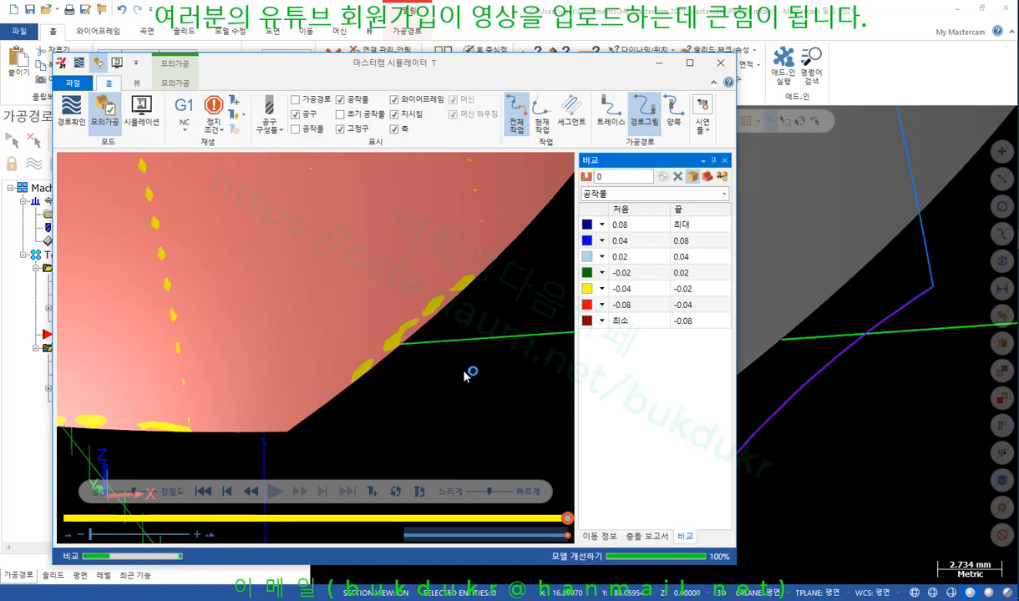
scroll(421, 328, up, 3)
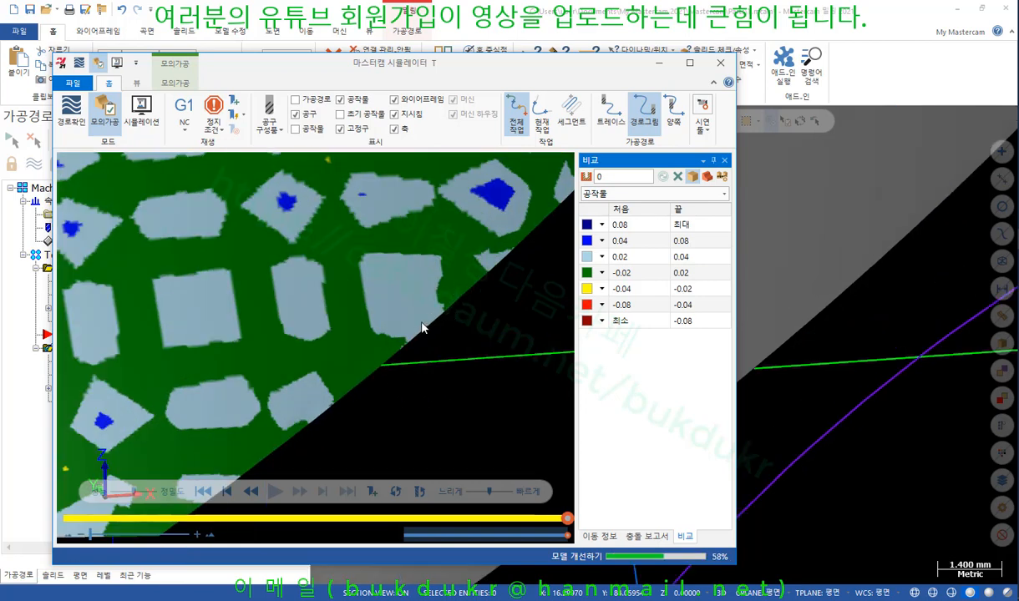
scroll(434, 305, down, 2)
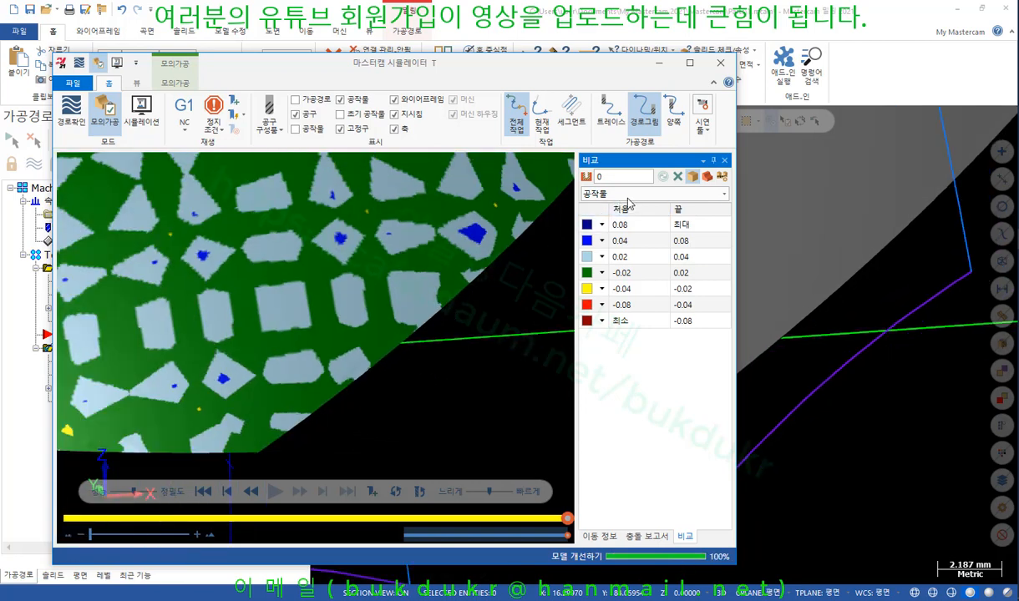
click(719, 60)
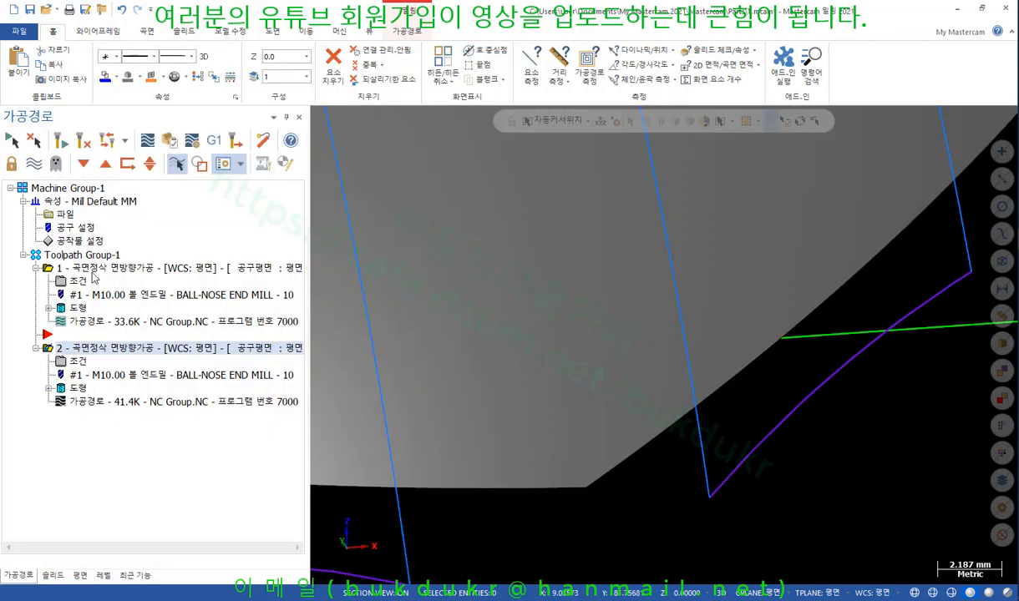
Turn on operation 1's gap motion gouge check (틈새이송시 간섭체크 실행) and regenerate its toolpath.
click(96, 272)
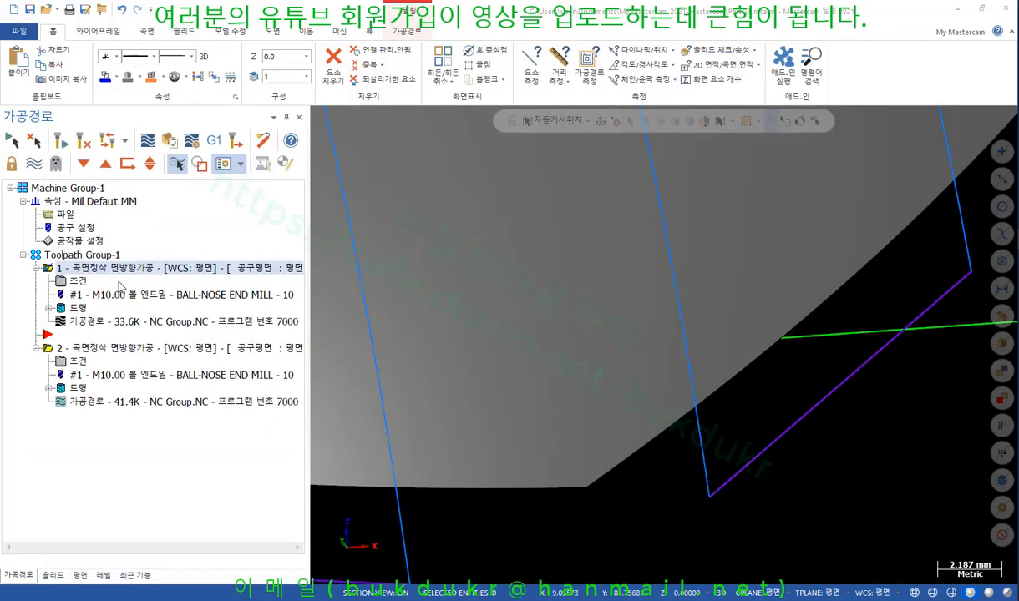
click(78, 282)
click(388, 279)
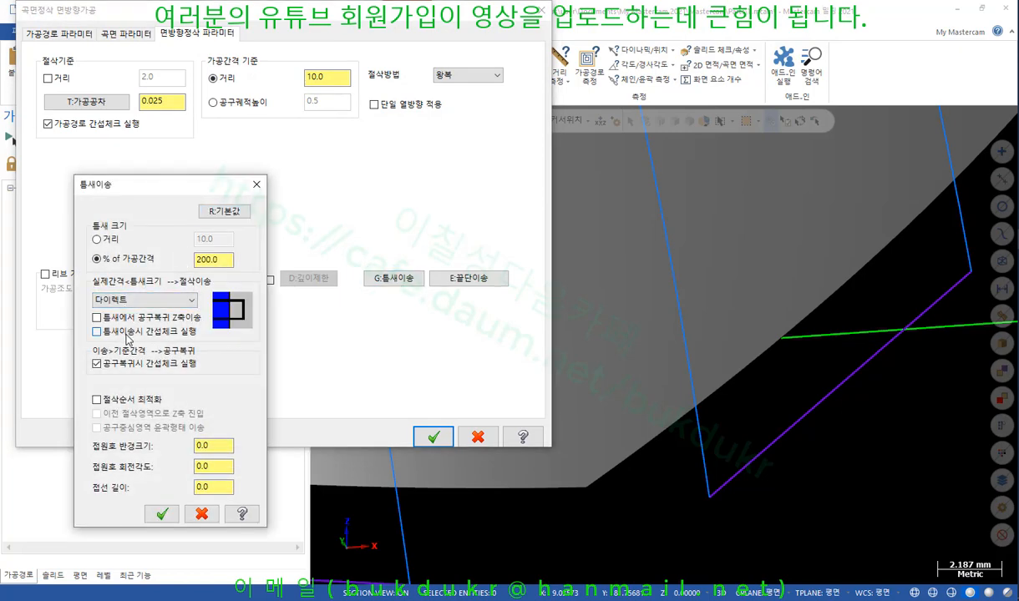
click(162, 514)
click(434, 437)
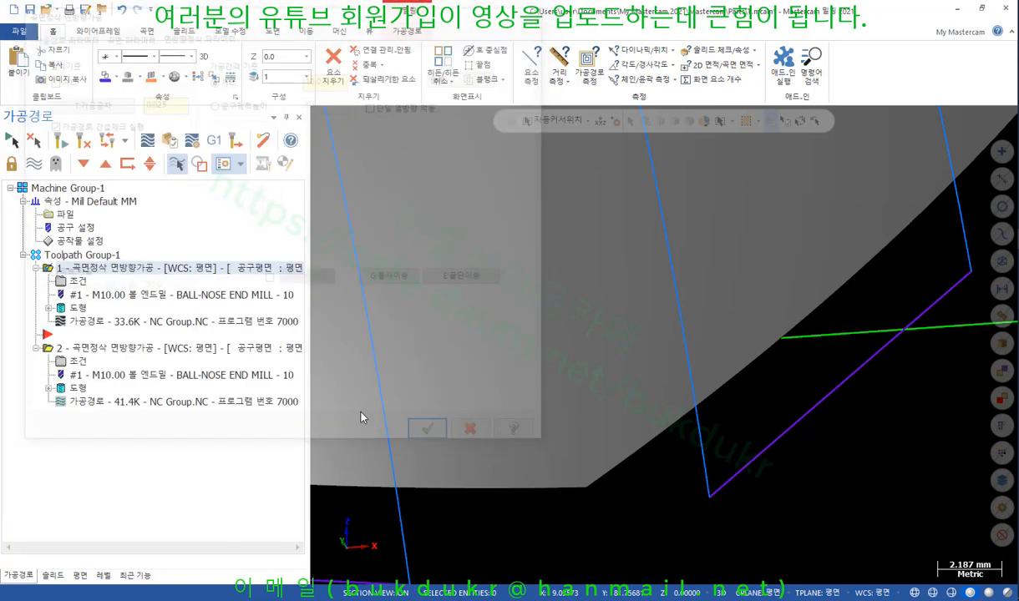
click(126, 164)
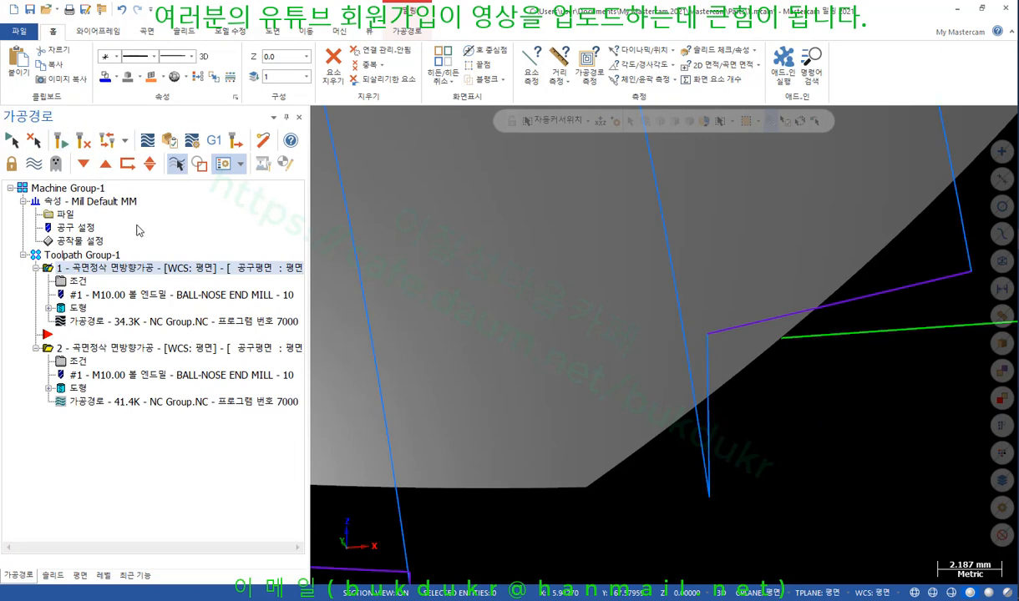
Verify operation 1 by simulating its complete machining and display its toolpath over the machined dome.
click(169, 140)
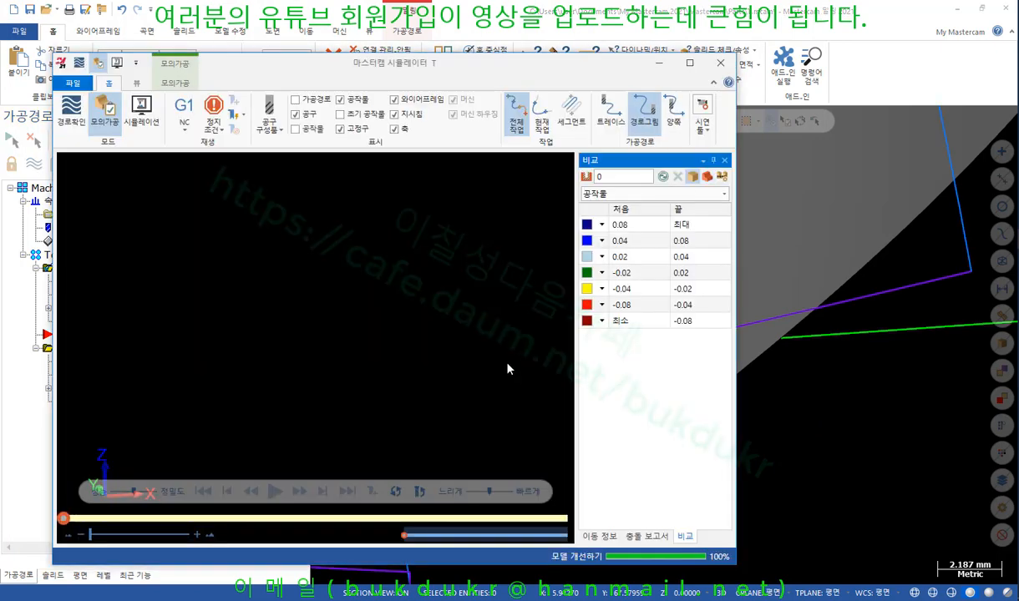
click(324, 492)
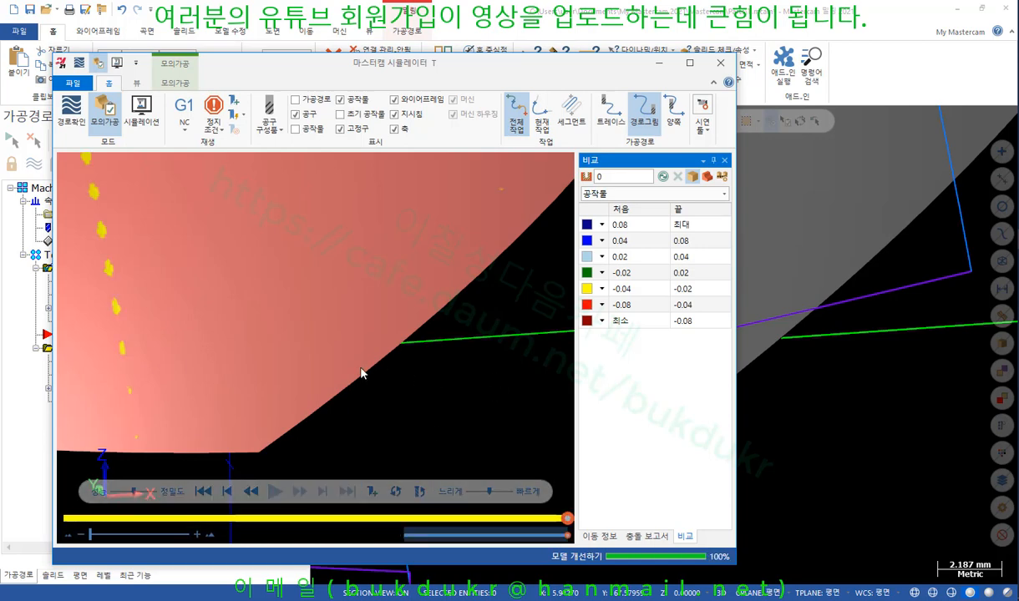
scroll(380, 371, down, 6)
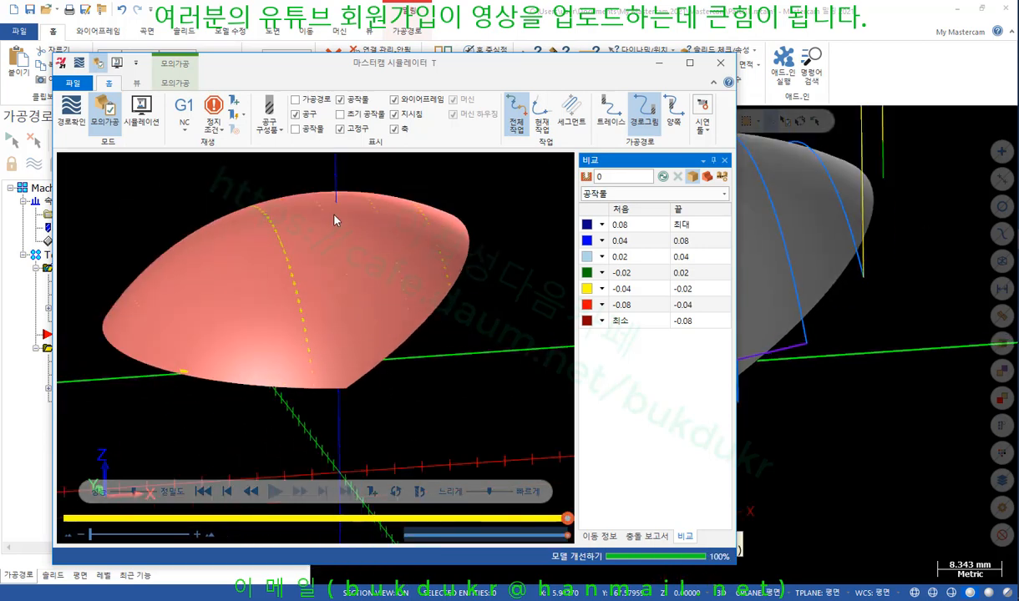
click(302, 100)
scroll(406, 349, up, 5)
middle_drag(409, 352, 406, 341)
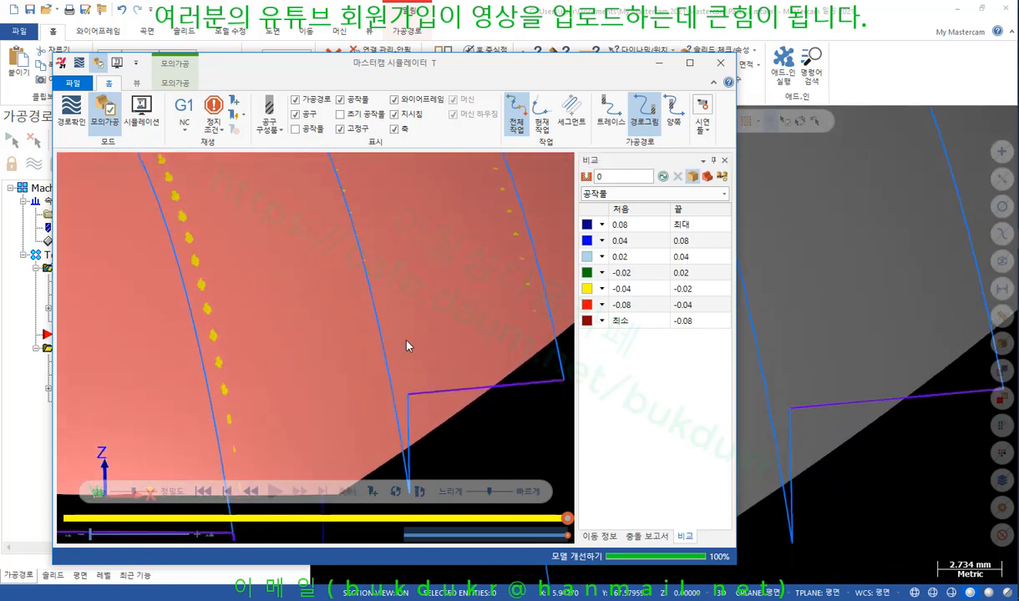
Examine operation 1's gap moves along the dome's lower edge and close the simulator.
scroll(351, 298, down, 5)
middle_drag(349, 294, 361, 300)
scroll(361, 302, down, 1)
scroll(361, 310, up, 5)
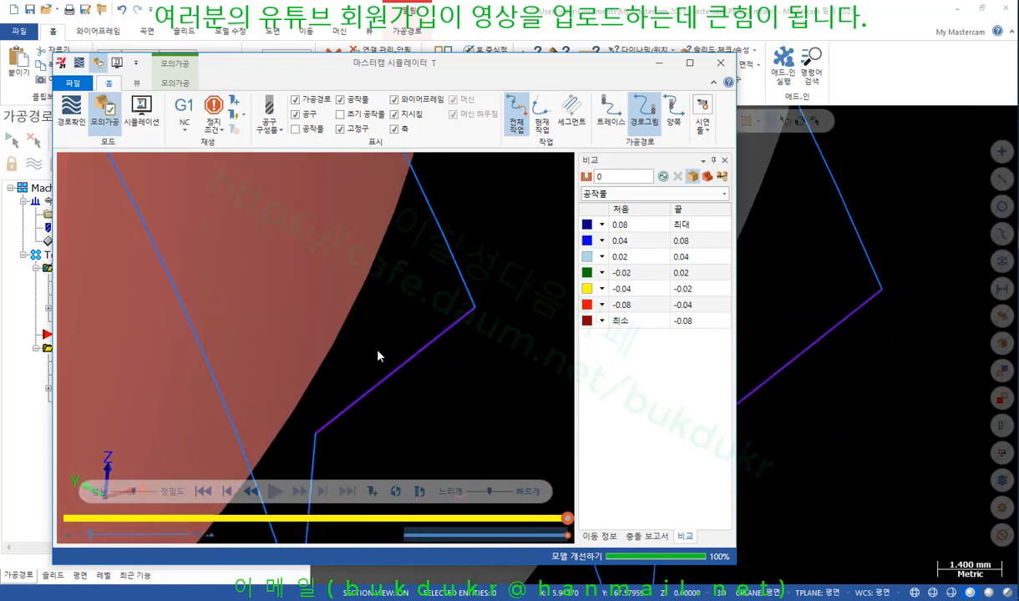
scroll(367, 336, down, 3)
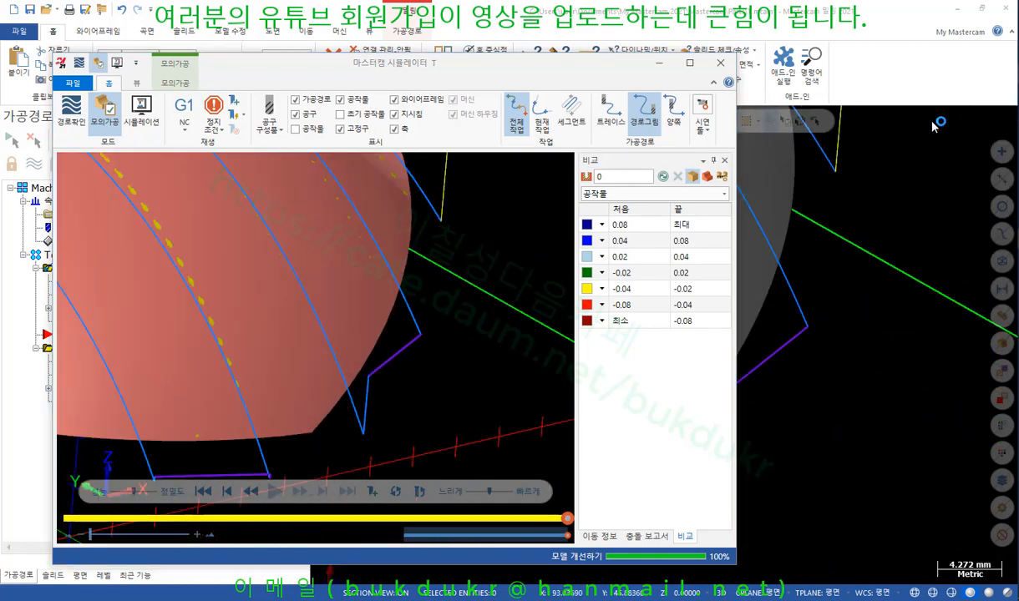
mouse_move(328, 409)
mouse_down()
mouse_move(368, 334)
mouse_move(337, 365)
mouse_up()
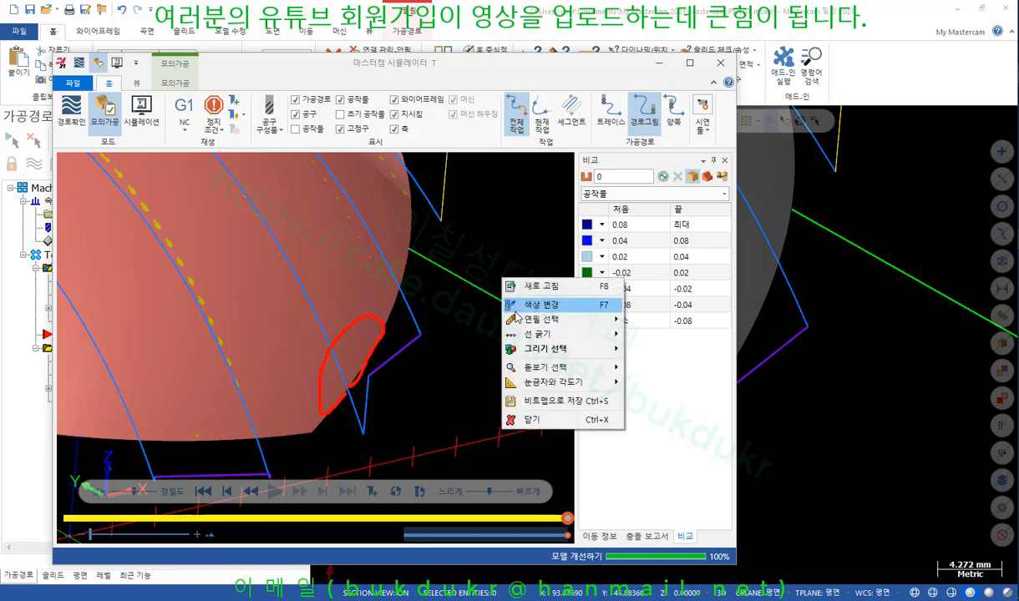
right_click(503, 281)
click(527, 420)
click(832, 10)
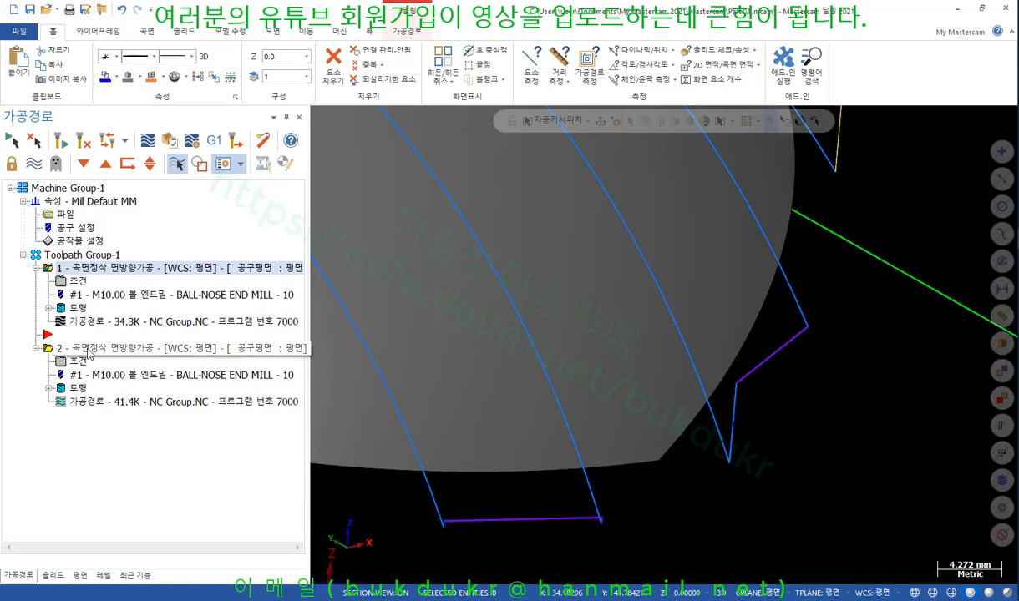
Display operation 2's toolpath and examine the gap transitions between its passes along the dome's lower edge.
click(285, 348)
scroll(608, 293, down, 4)
scroll(682, 357, up, 1)
middle_drag(683, 359, 646, 353)
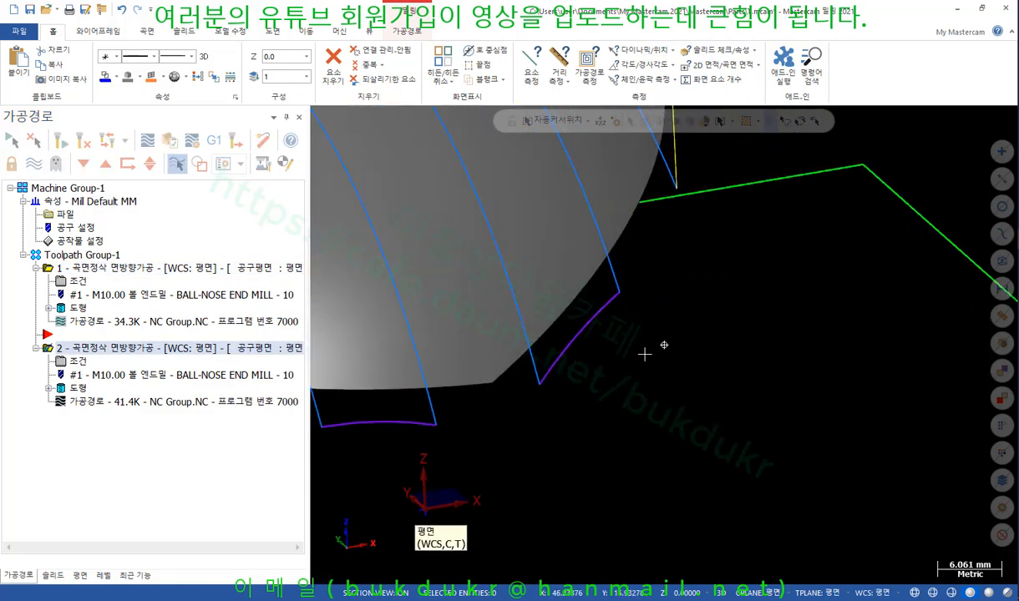
scroll(702, 338, down, 2)
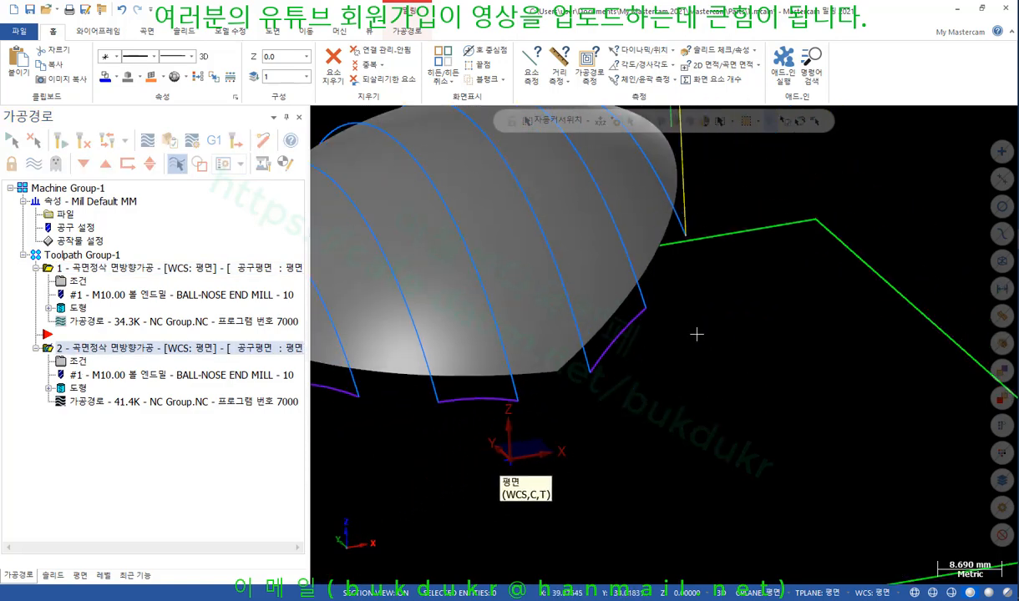
middle_drag(654, 297, 635, 308)
scroll(569, 334, up, 2)
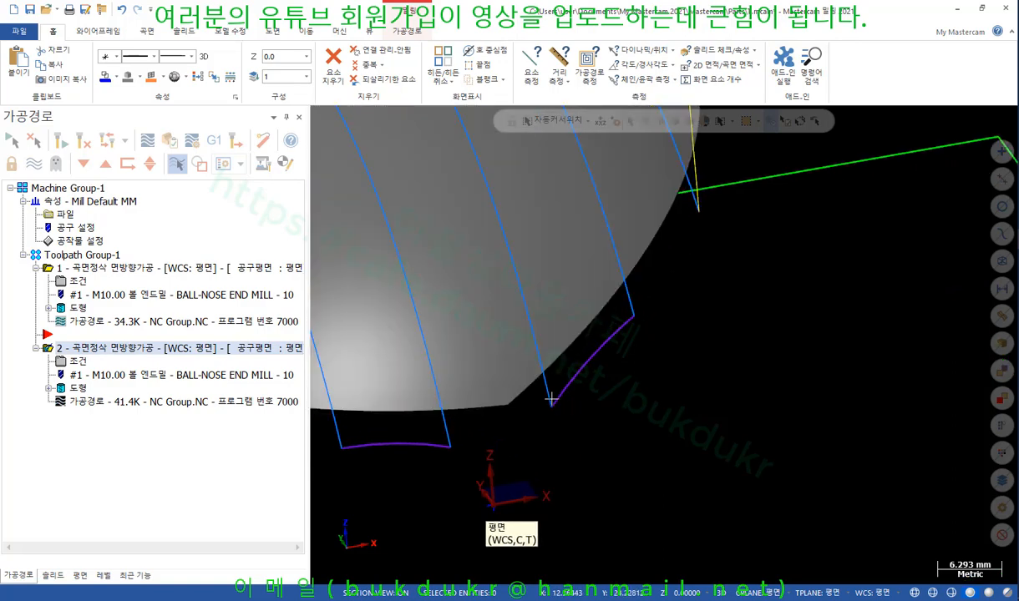
scroll(555, 406, up, 2)
scroll(608, 393, down, 2)
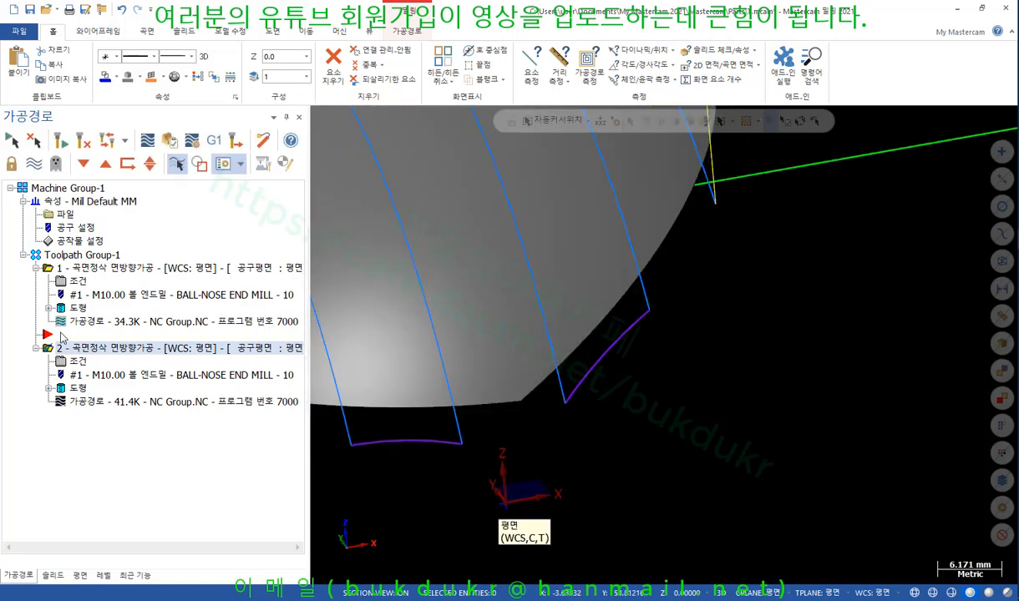
Switch operation 2's gap motion to 루프이송 (loop) and back to 곡면을 따라 (follow surface).
click(79, 361)
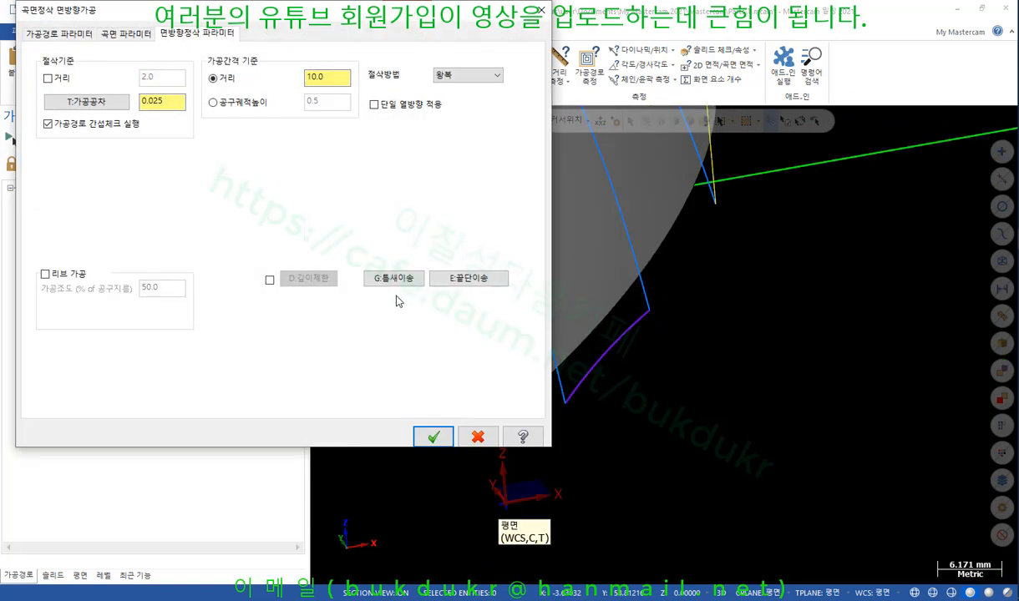
click(393, 279)
click(189, 299)
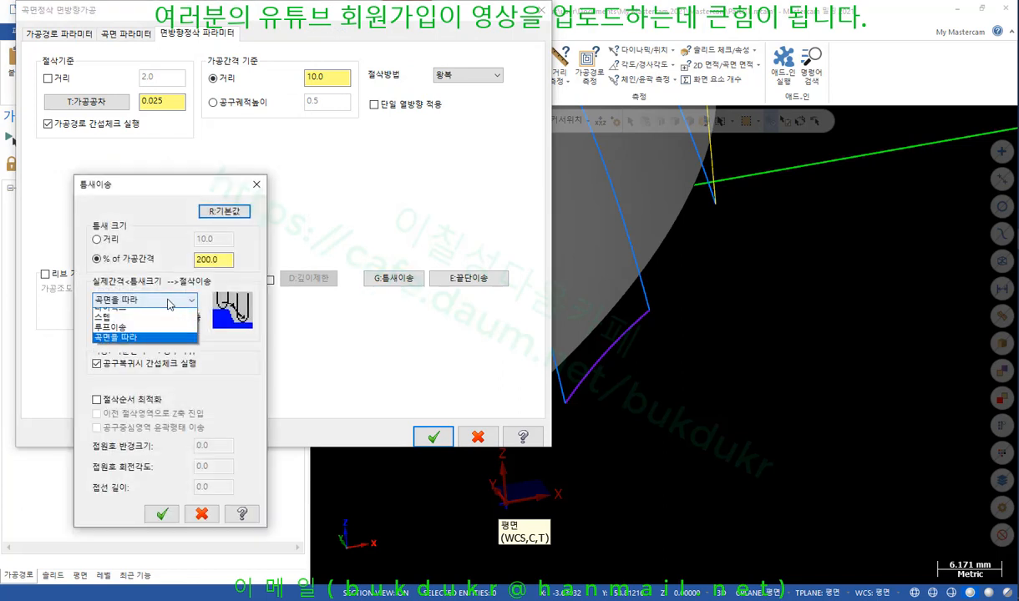
click(130, 332)
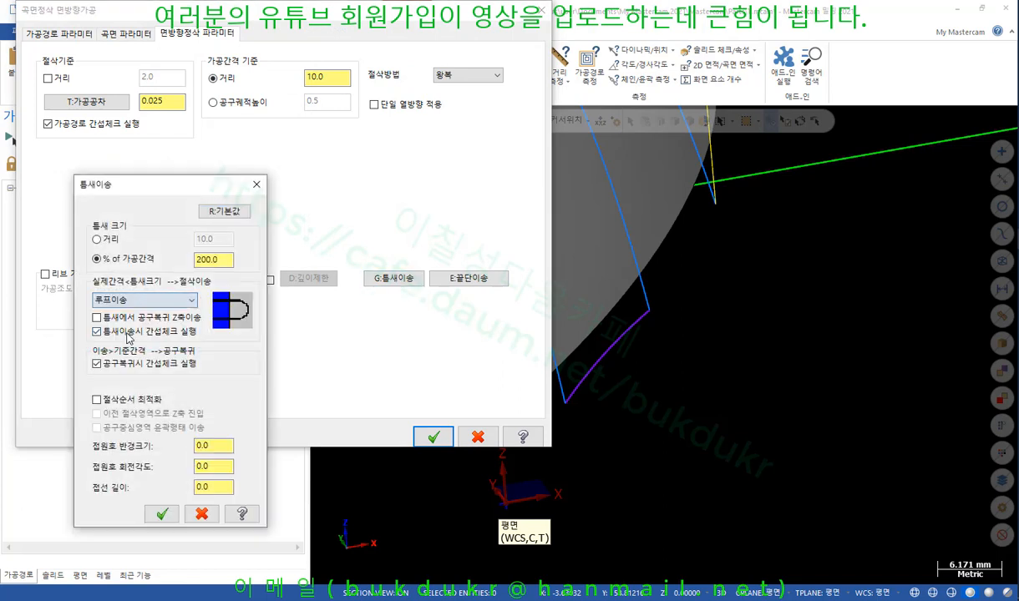
click(171, 301)
click(130, 334)
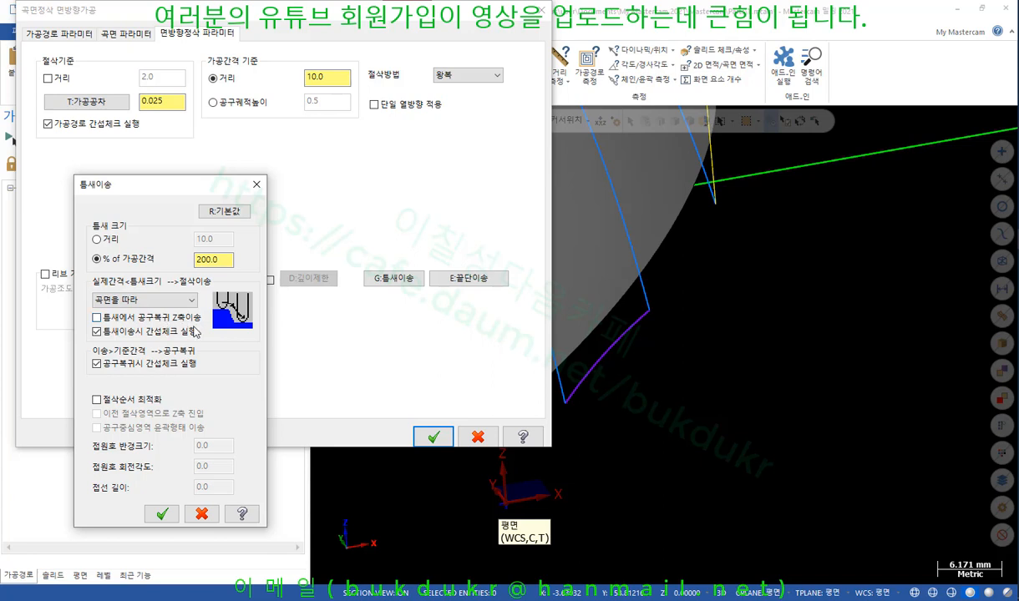
Turn on operation 2's Z-axis retract feed in gaps (틈새에서 공구복귀 Z축이송) and regenerate its toolpath.
click(175, 319)
click(220, 260)
click(162, 514)
click(434, 437)
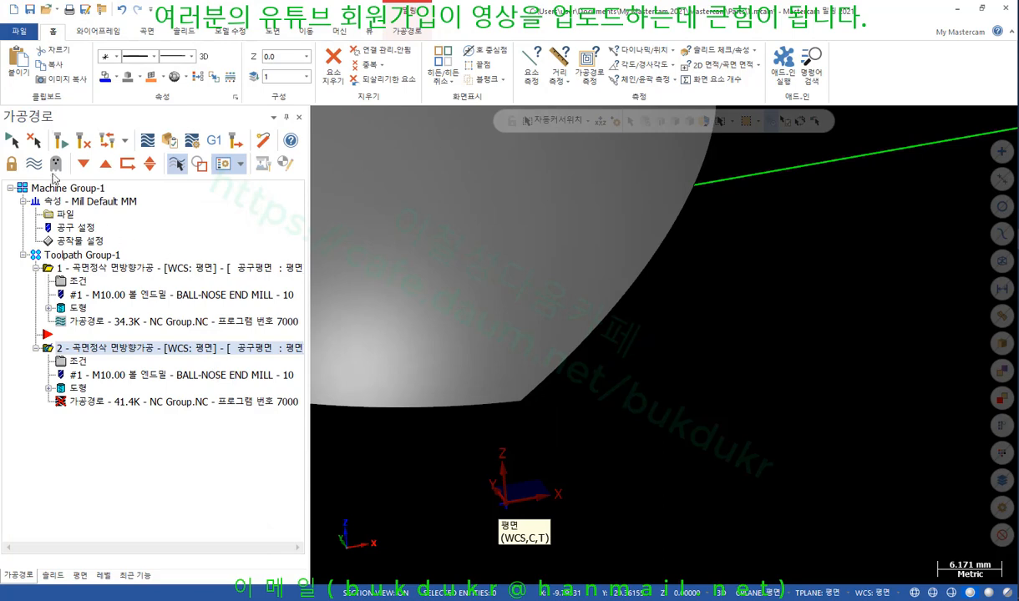
click(60, 140)
scroll(792, 401, down, 5)
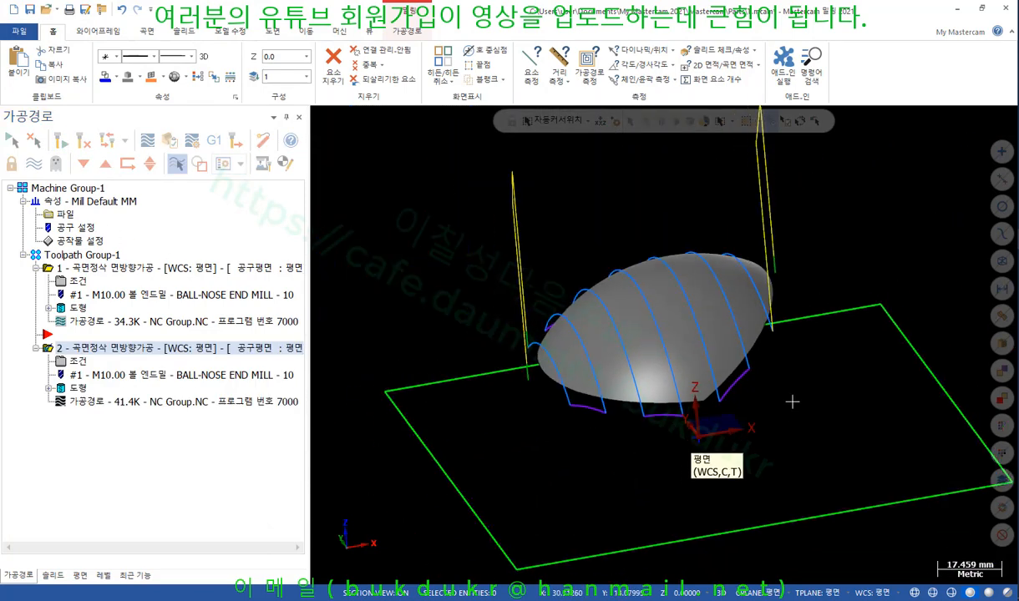
middle_drag(791, 402, 633, 329)
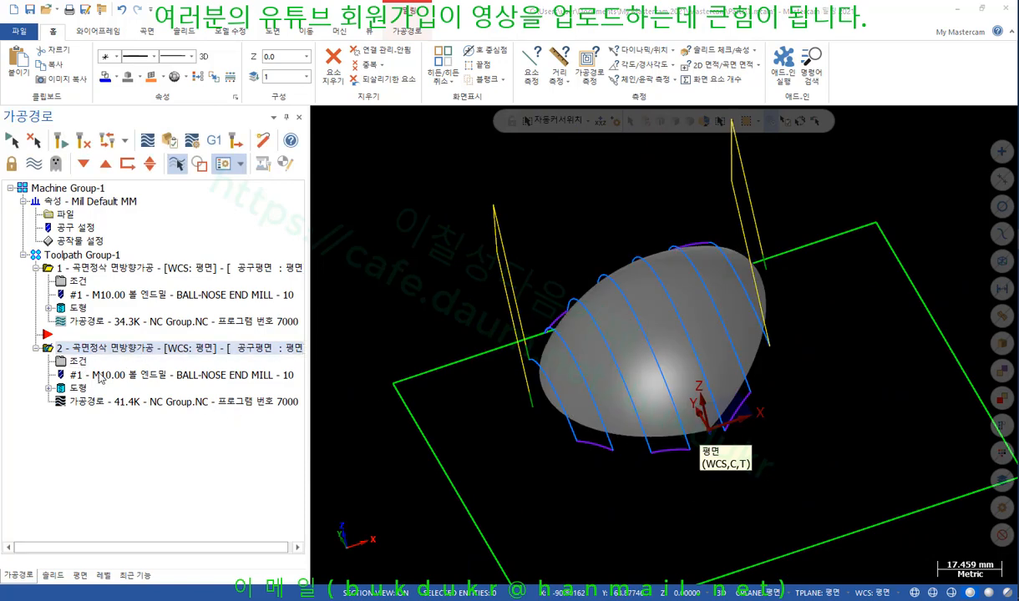
Turn off operation 2's Z-axis retract feed in gaps (틈새에서 공구복귀 Z축이송) and regenerate its toolpath.
click(78, 360)
click(388, 278)
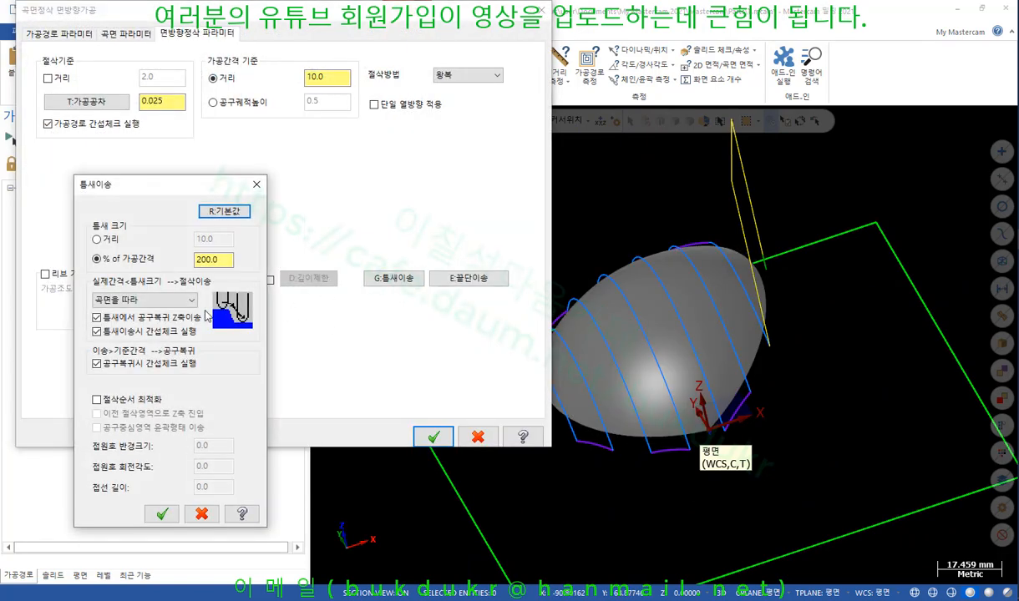
click(162, 513)
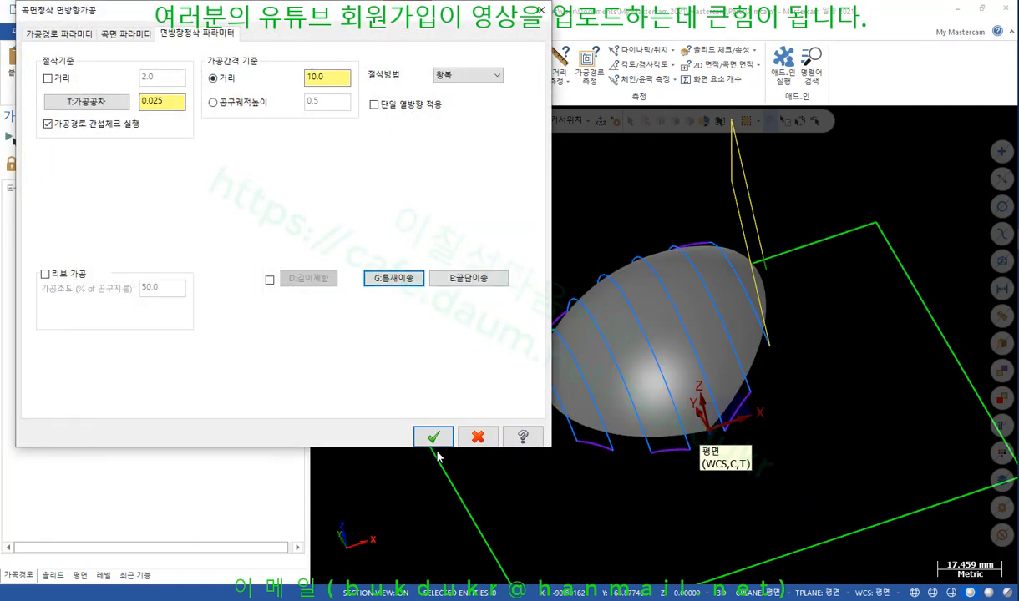
click(434, 438)
click(62, 142)
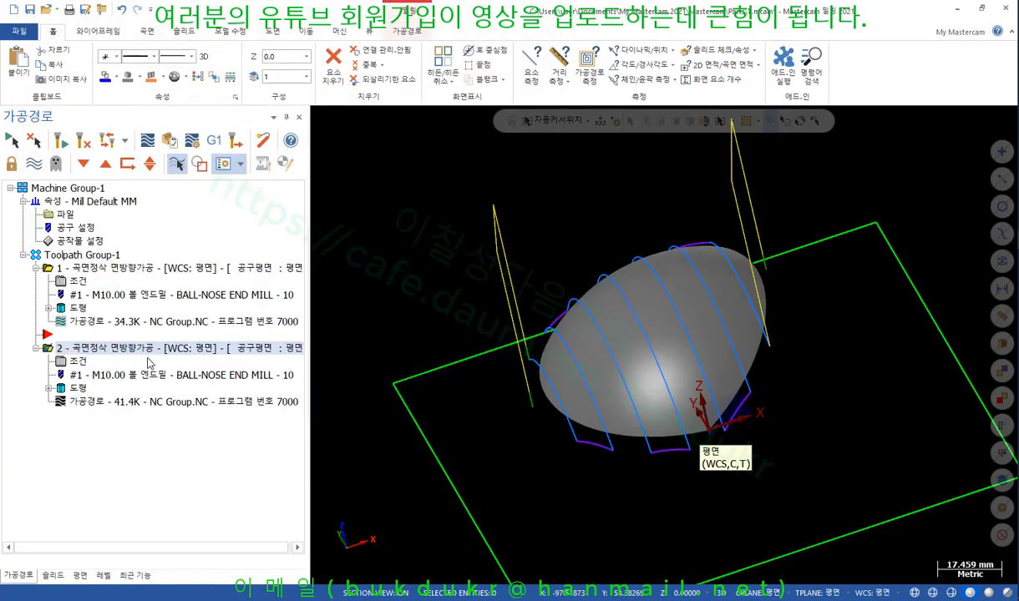
Review the cut order optimization option (절삭순서 최적화) in operation 2's gap settings and leave the parameters without changes.
click(77, 361)
click(396, 281)
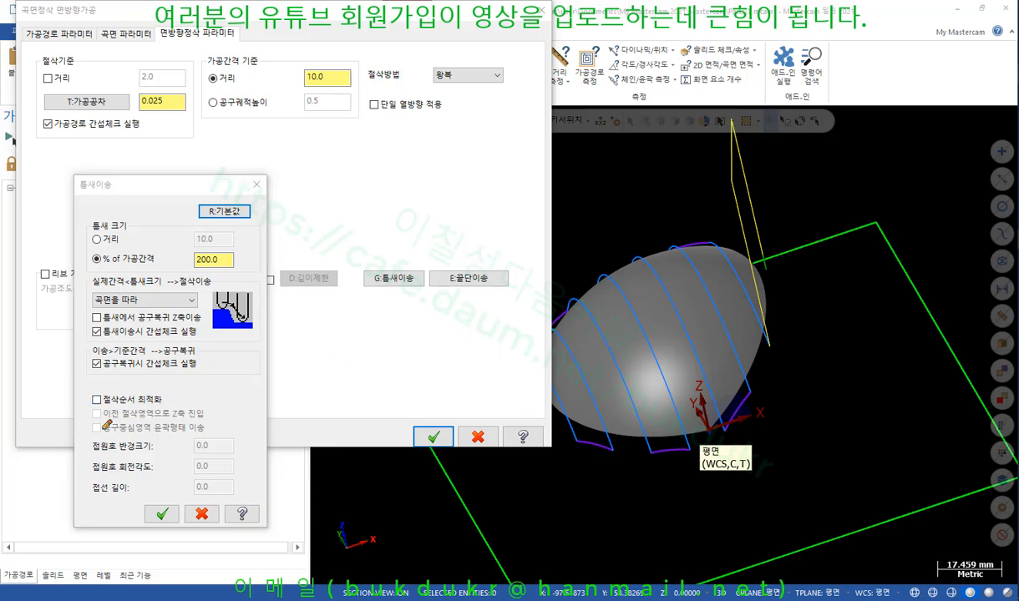
mouse_move(96, 402)
mouse_down()
mouse_move(175, 392)
mouse_move(125, 387)
mouse_move(87, 400)
mouse_up()
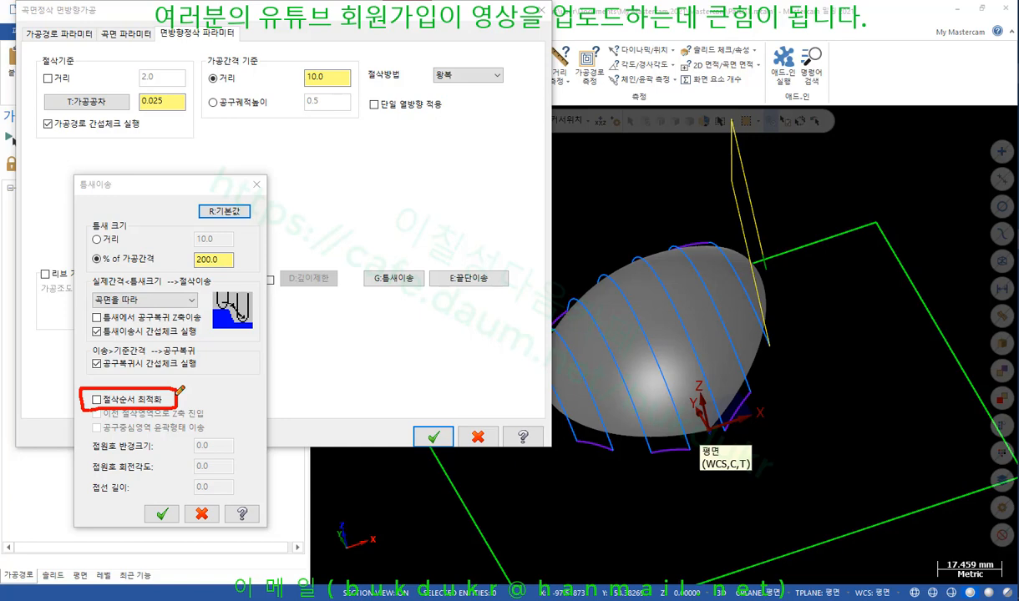
right_click(365, 252)
click(402, 394)
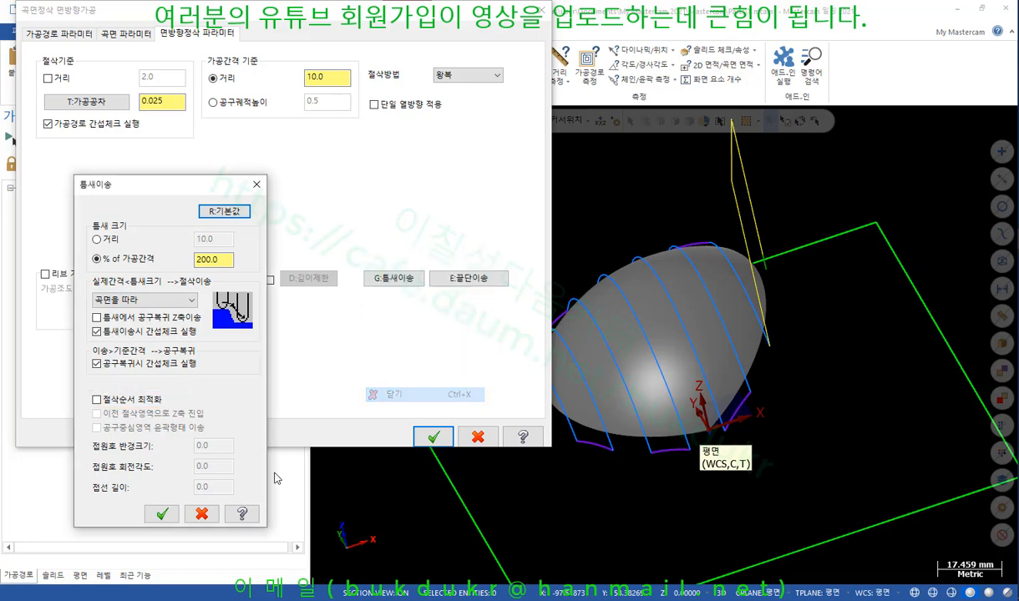
click(202, 515)
click(477, 436)
In the top view, sketch the base of a solid block about 17.4 by 19.5 mm over the dome's centre.
scroll(418, 346, down, 3)
middle_drag(664, 345, 561, 315)
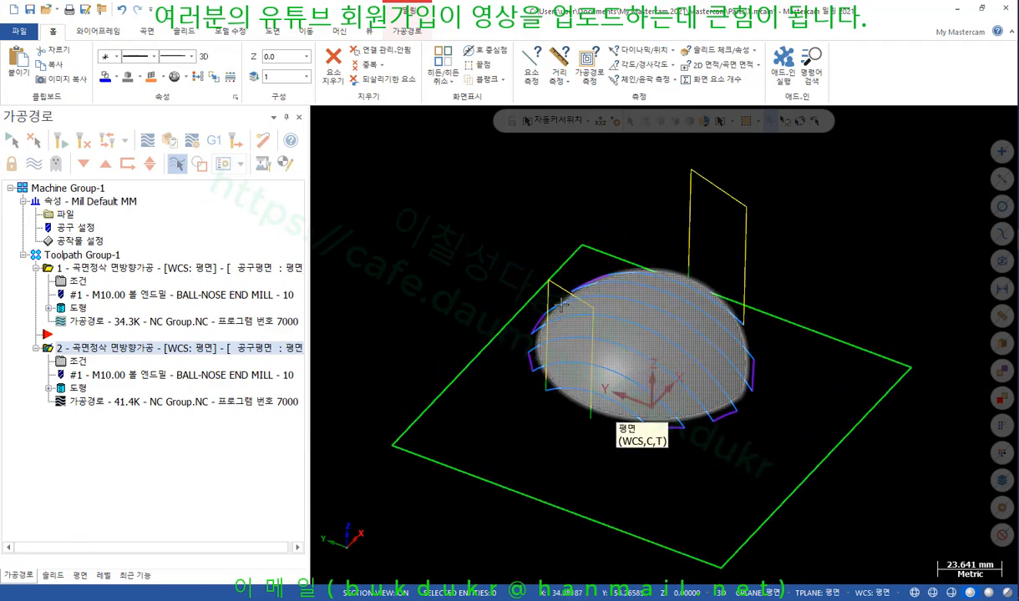
right_click(429, 167)
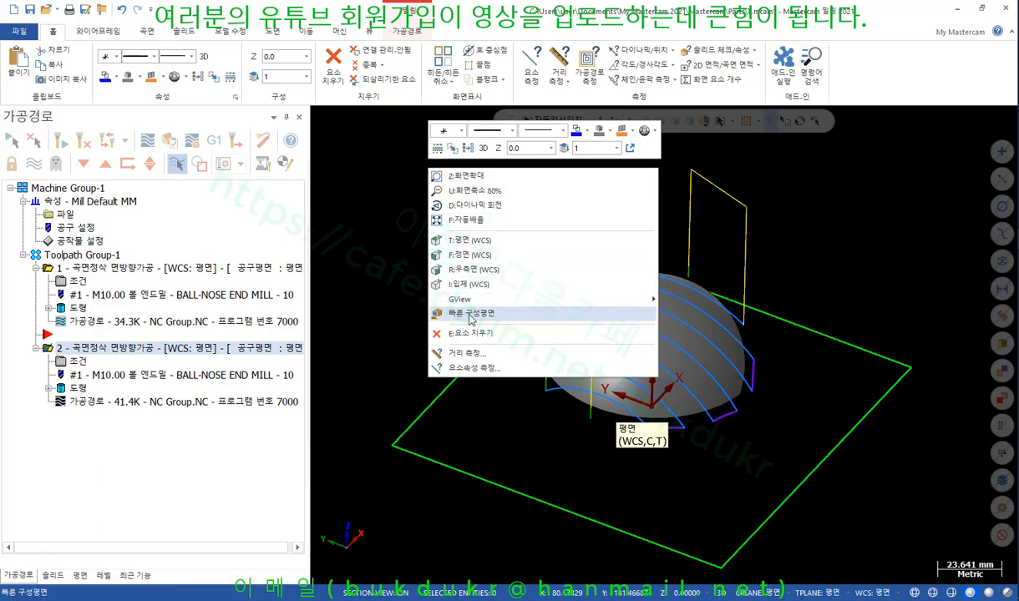
click(469, 240)
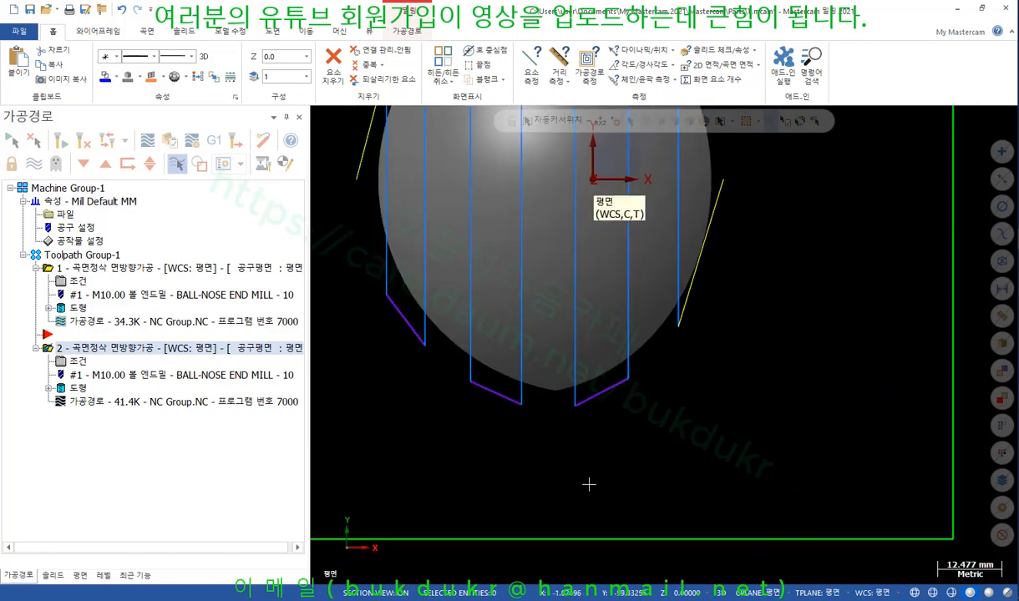
scroll(589, 484, down, 2)
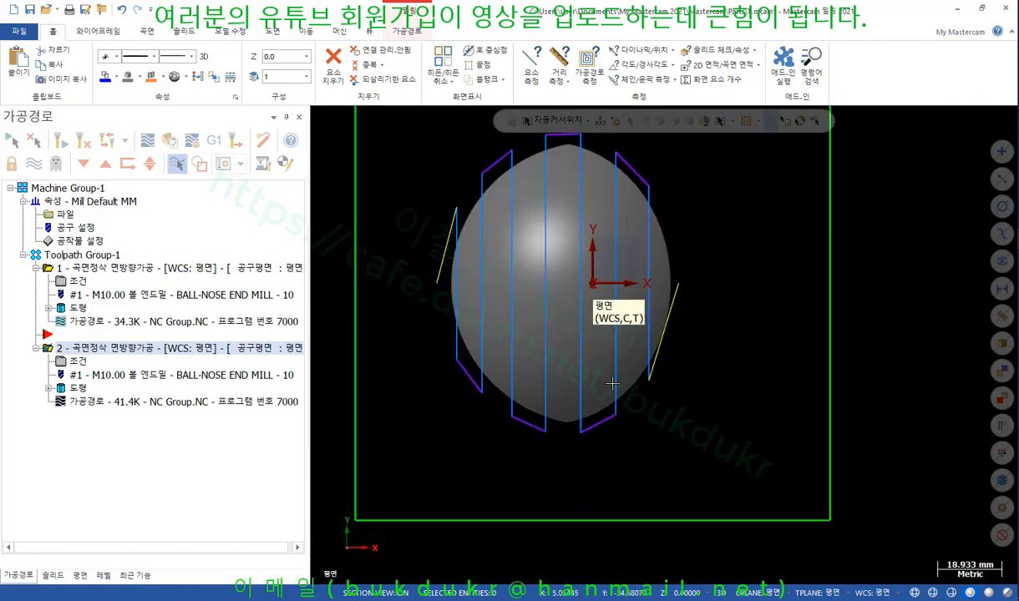
click(186, 33)
click(47, 60)
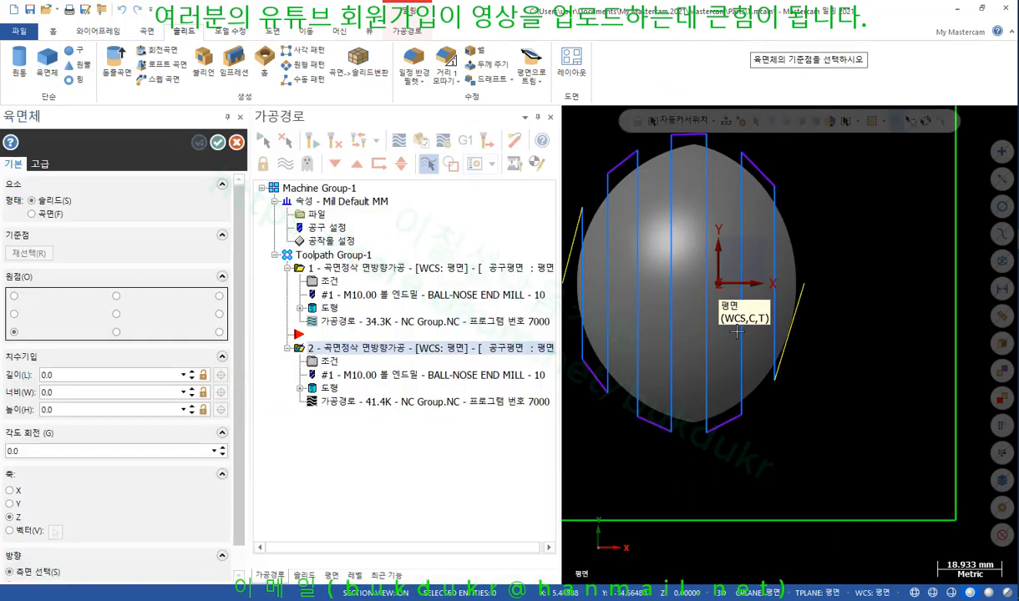
click(687, 284)
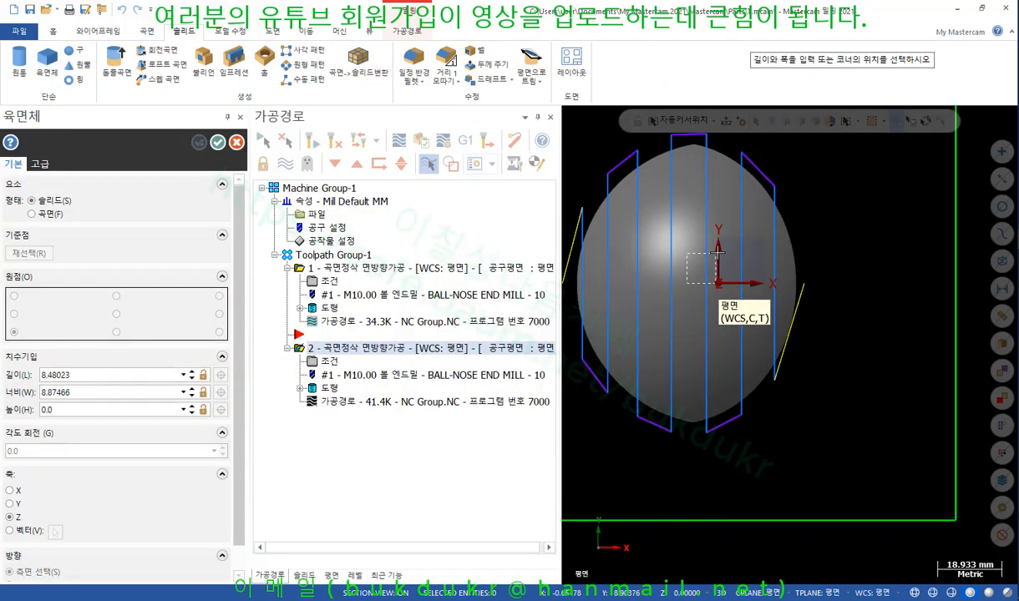
click(745, 218)
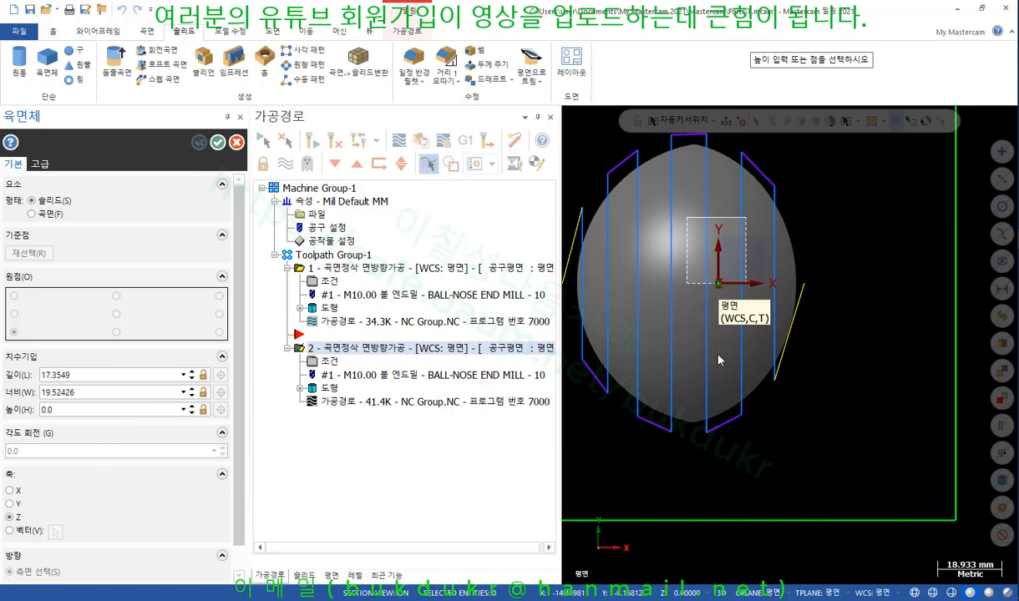
Give the solid block a height of about 87 mm, anchor it at its centre so it passes through the dome, and create it.
middle_drag(718, 361, 716, 265)
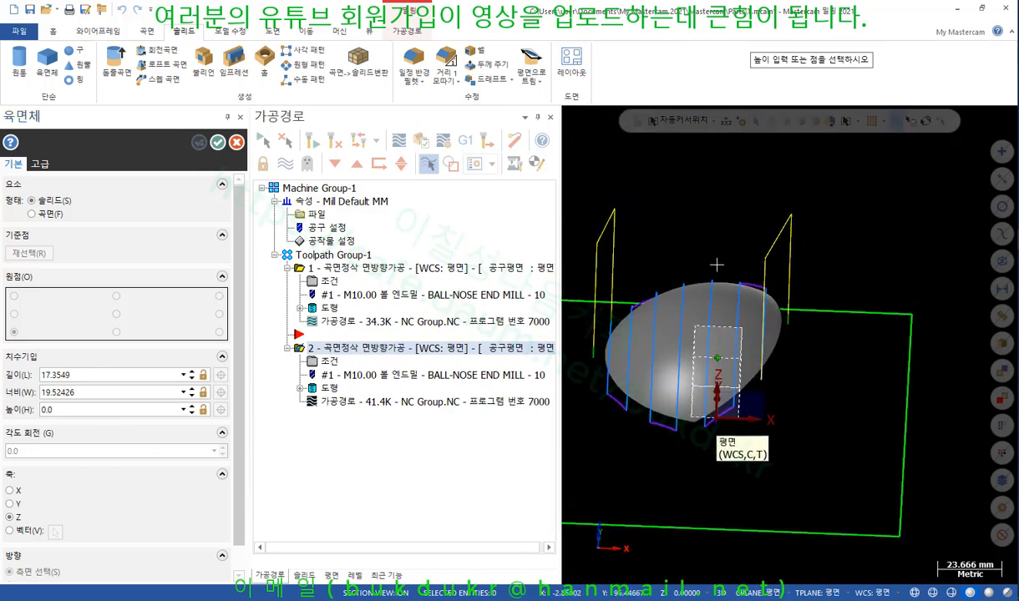
click(719, 212)
scroll(666, 322, down, 2)
middle_drag(666, 322, 709, 349)
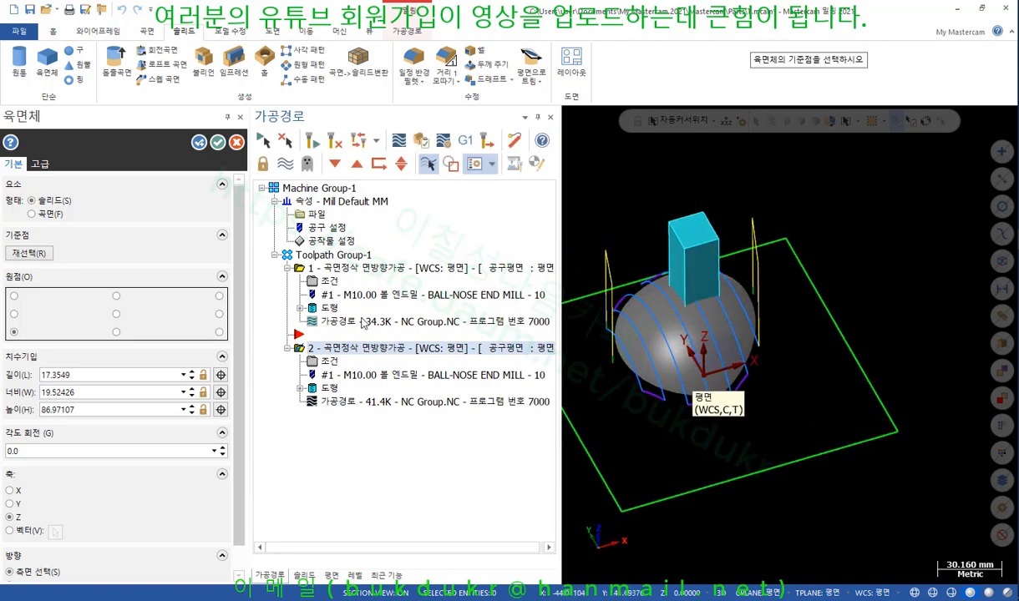
click(117, 314)
middle_drag(679, 281, 726, 242)
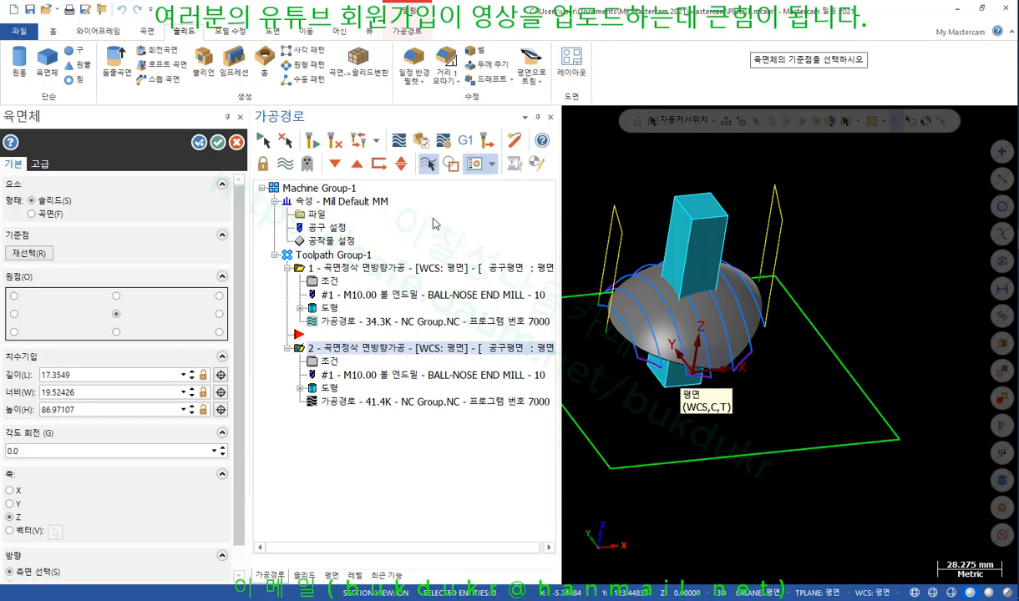
click(216, 143)
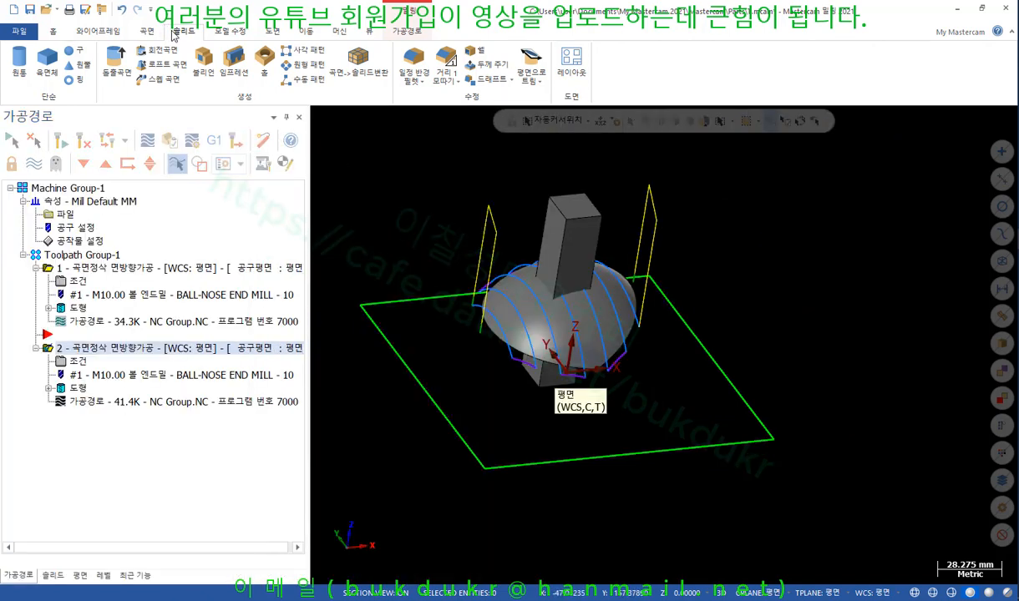
Join the block to the dome with a Boolean add, using the dome as target and the block as tool body.
click(203, 62)
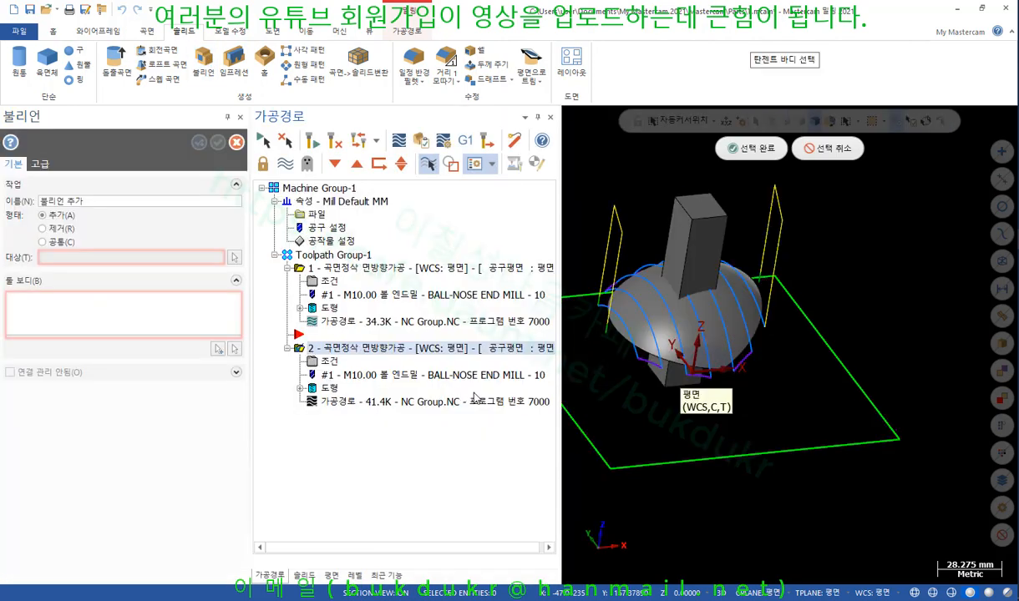
click(653, 328)
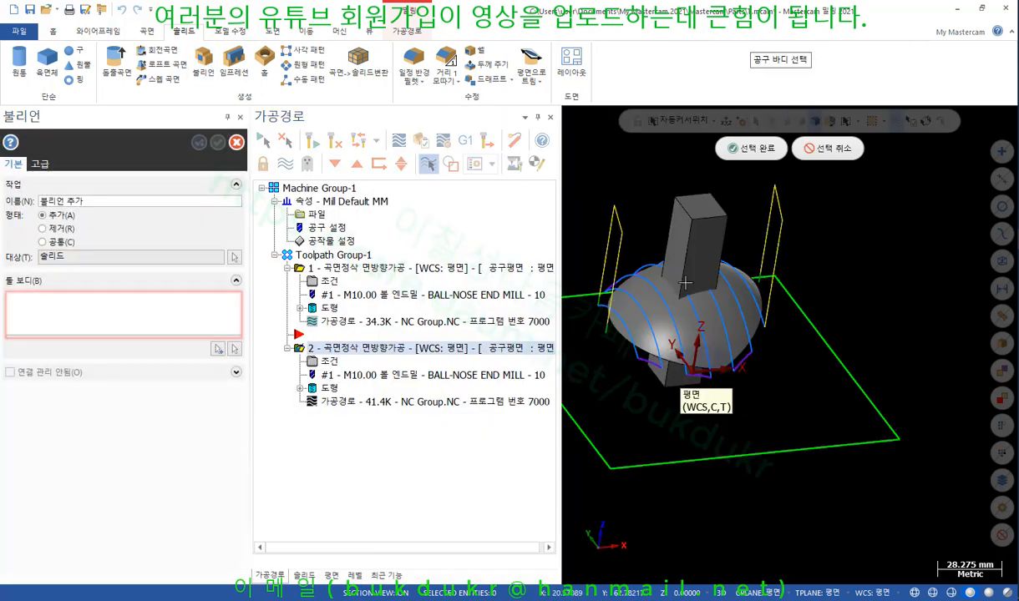
click(218, 350)
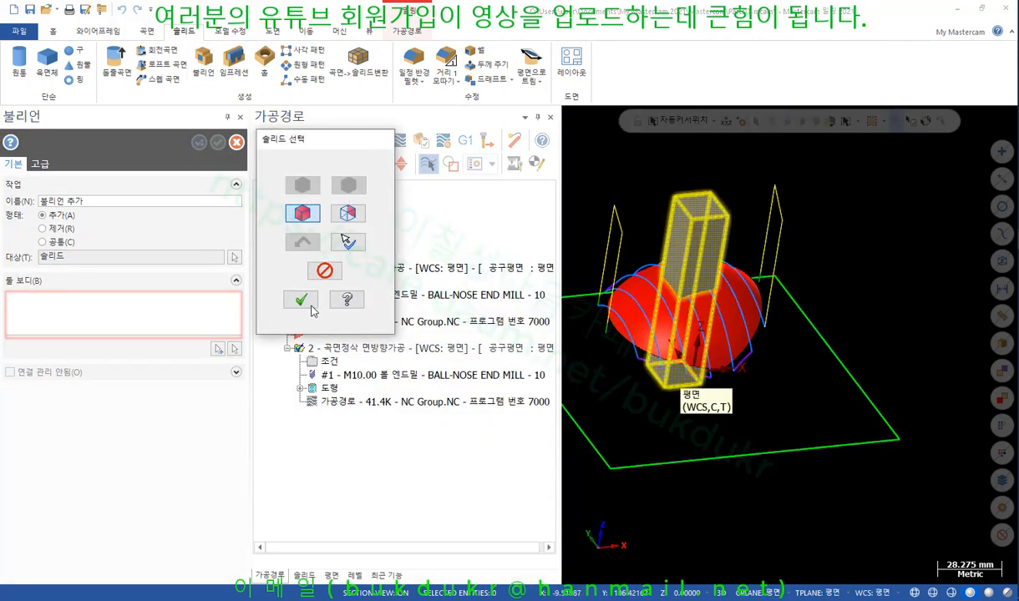
click(311, 305)
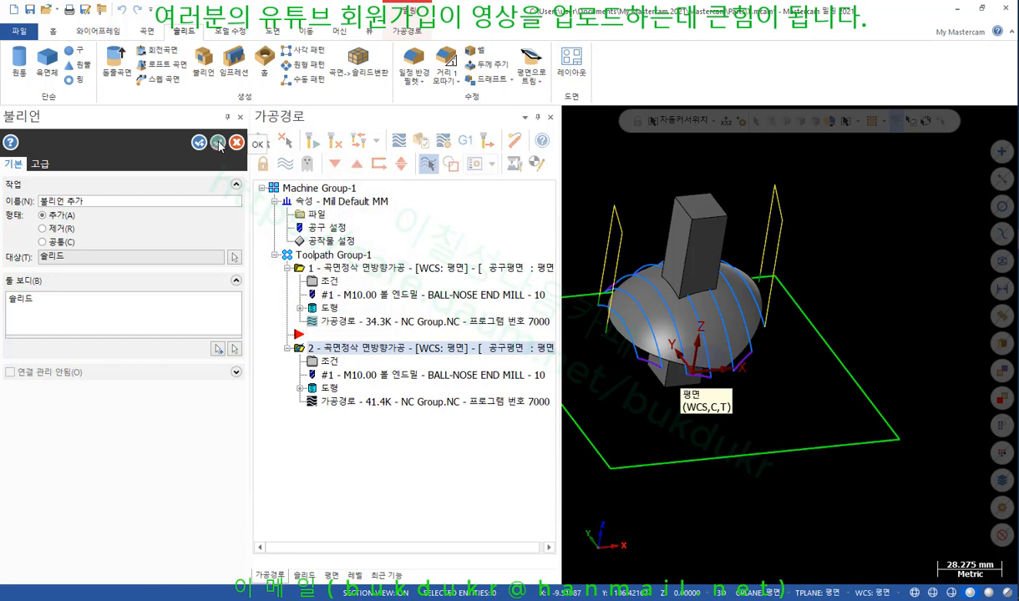
click(217, 144)
click(177, 351)
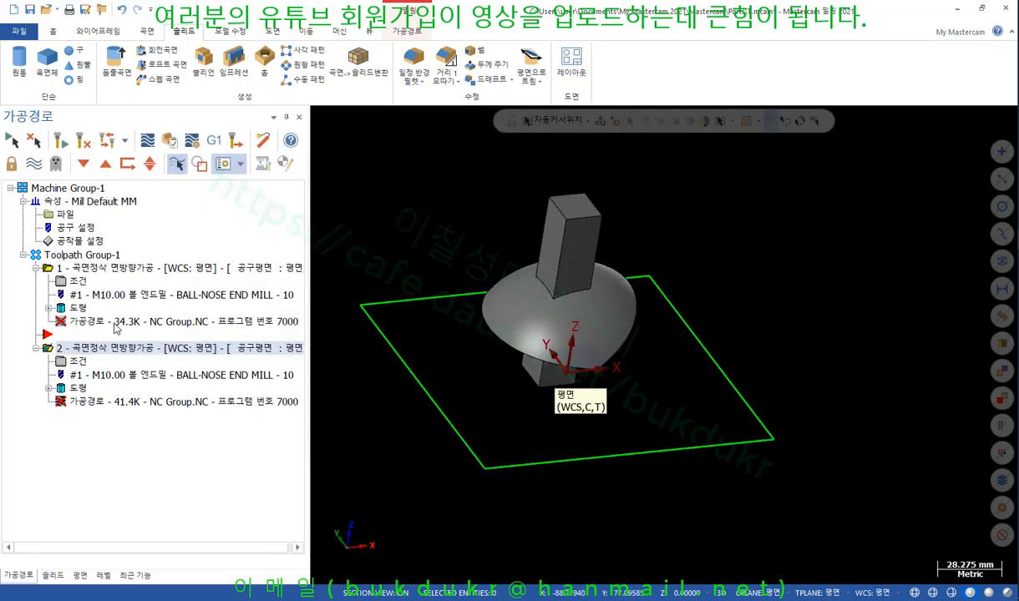
Reselect the pierced dome face as operation 1's drive surface, accept the flowline settings and regenerate its toolpath.
click(77, 309)
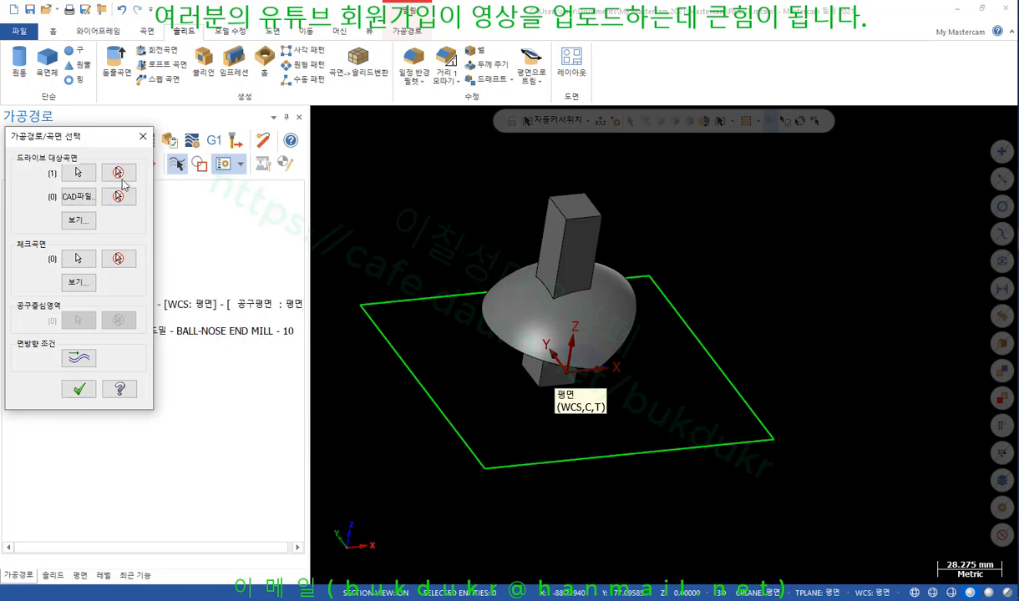
click(78, 172)
click(533, 334)
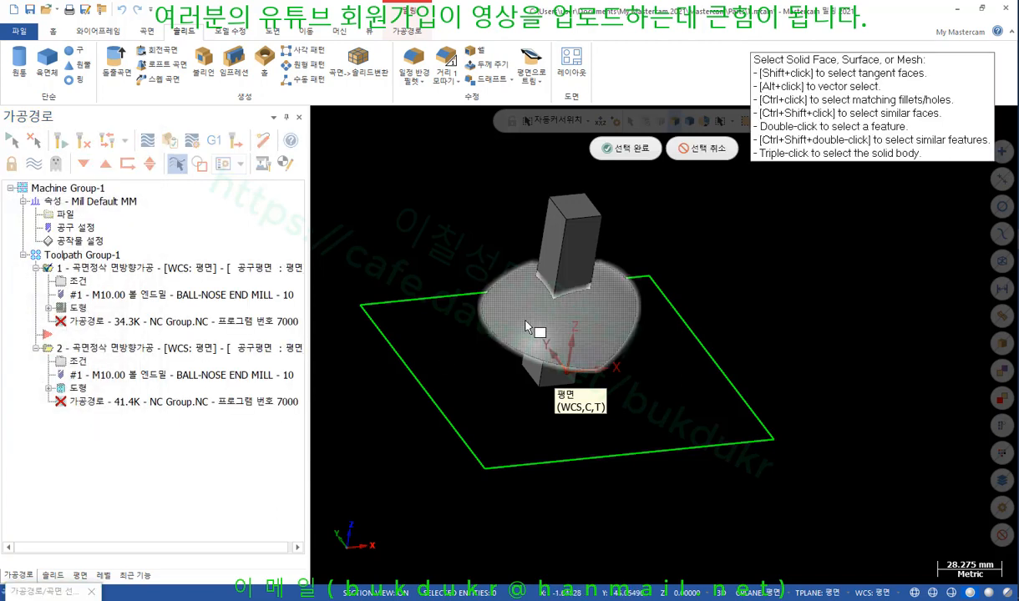
click(627, 148)
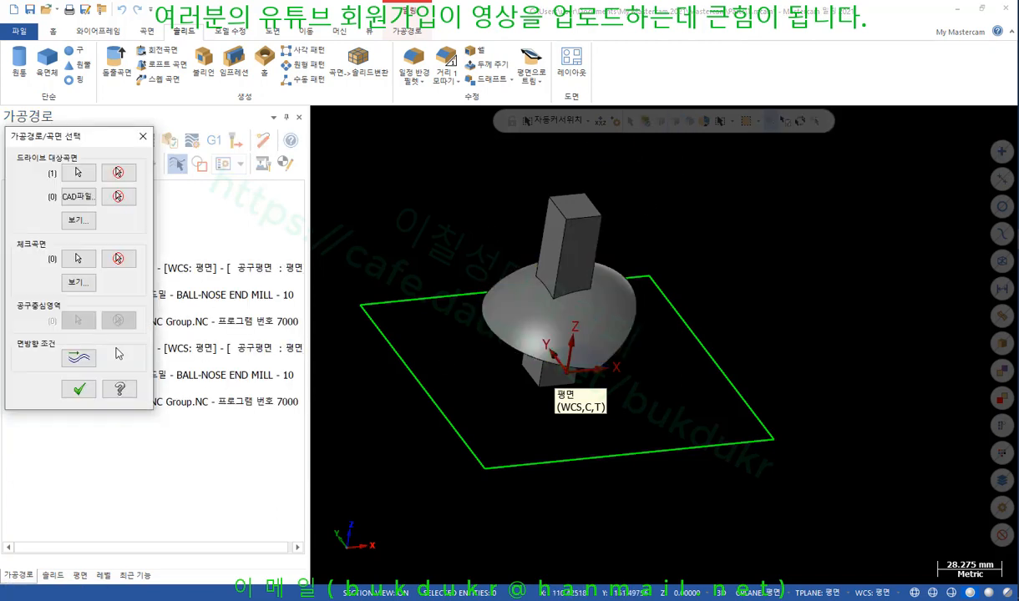
click(78, 358)
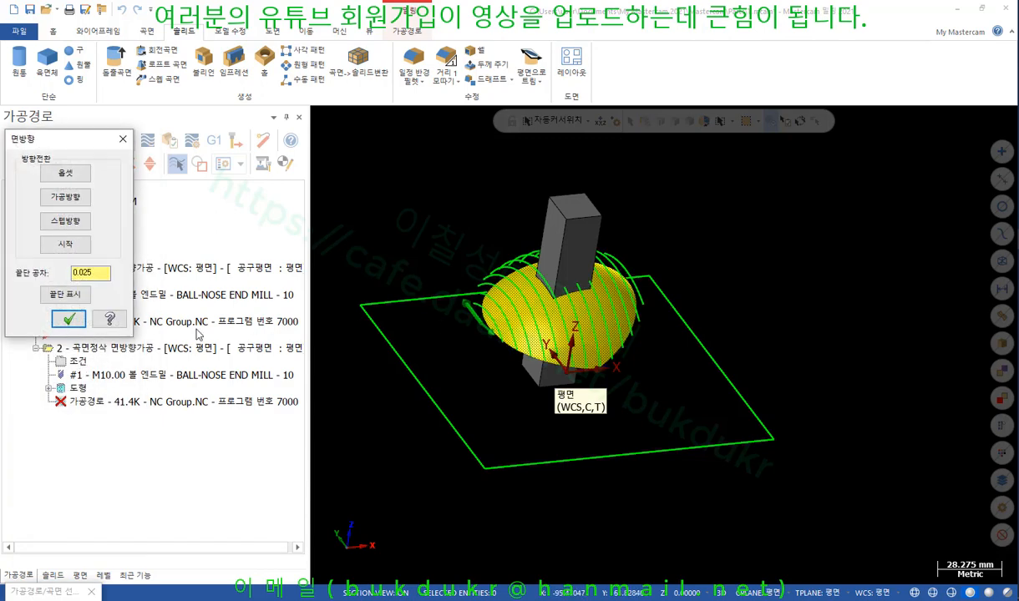
click(69, 319)
click(77, 380)
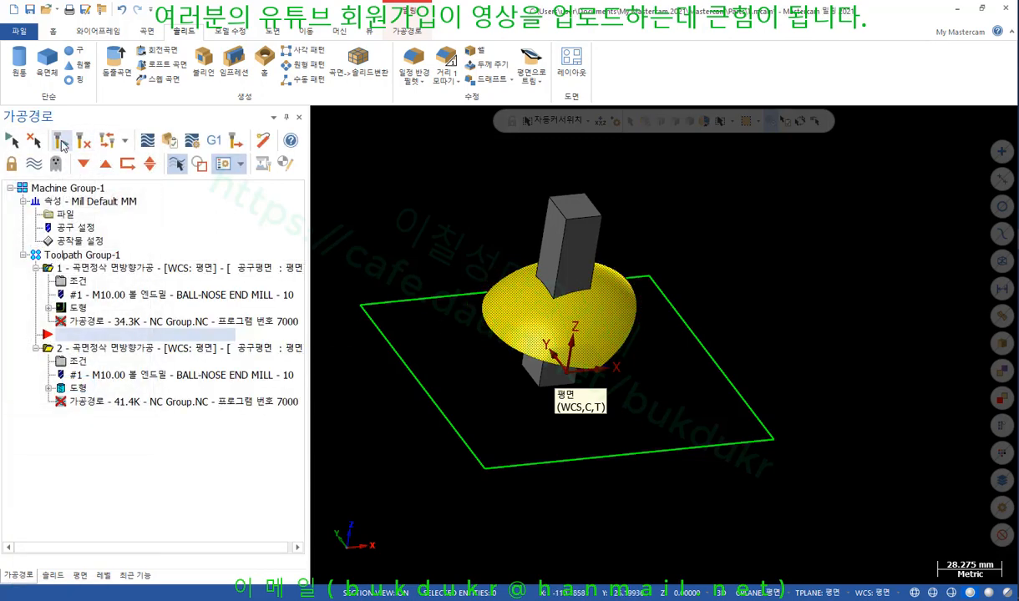
scroll(596, 241, up, 3)
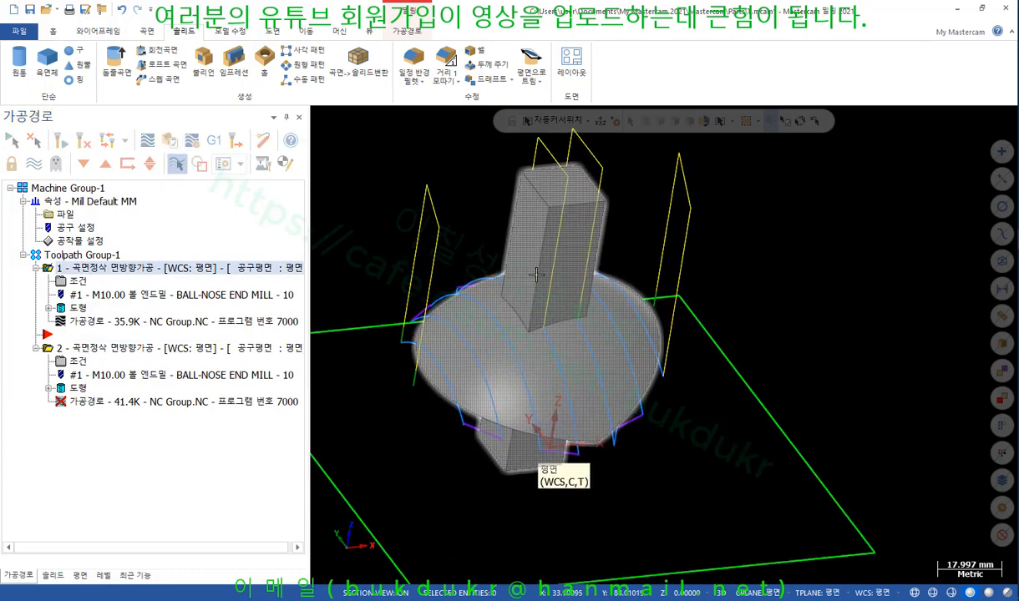
mouse_move(533, 273)
middle_down()
mouse_move(489, 244)
mouse_move(603, 277)
mouse_move(615, 265)
mouse_move(585, 251)
middle_up()
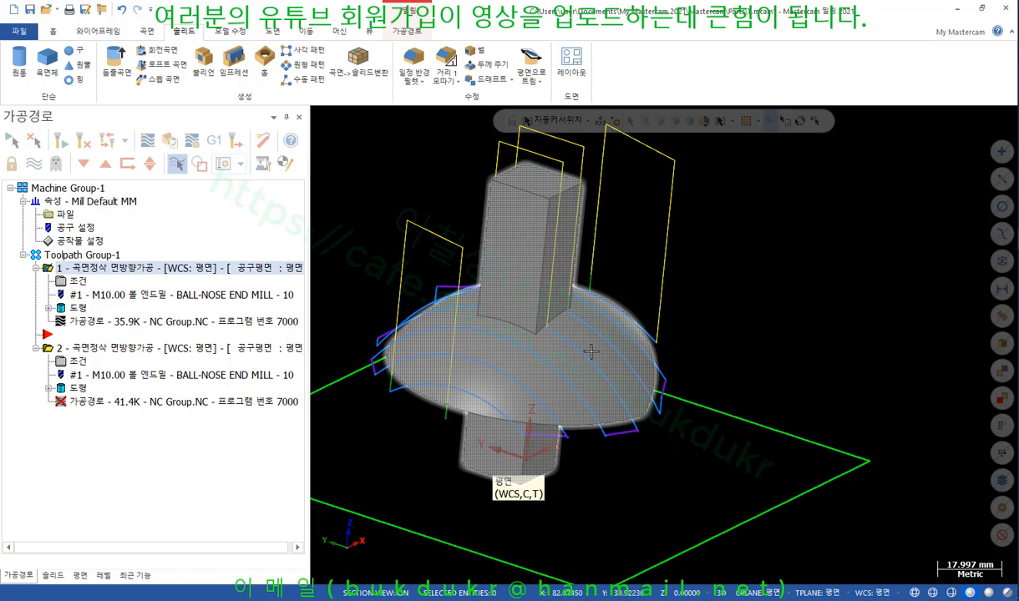
scroll(866, 255, down, 4)
middle_drag(867, 255, 857, 259)
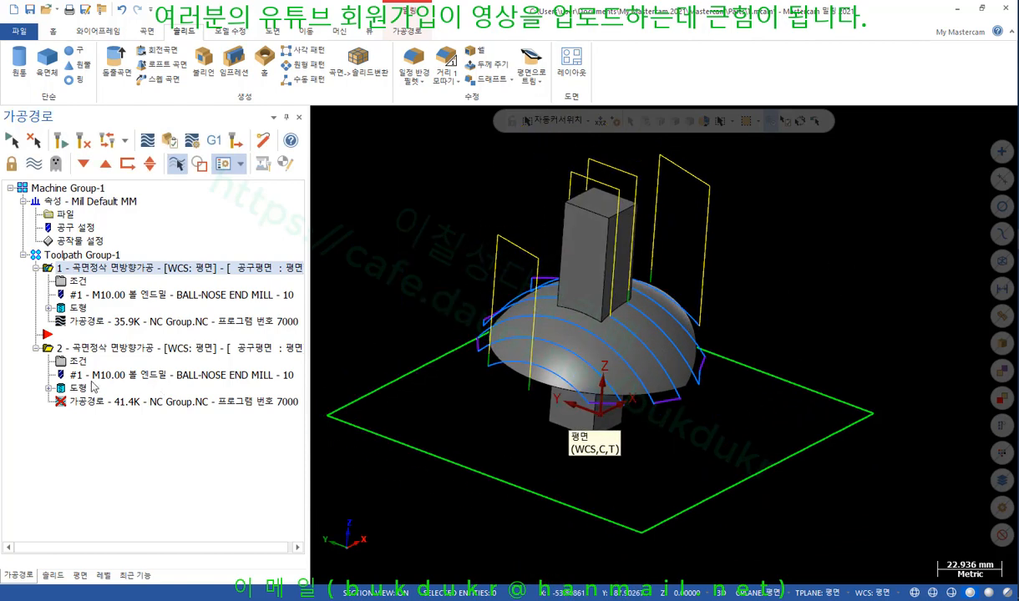
Regenerate operation 2's toolpath on the pierced dome and compare it with operation 1's.
click(100, 348)
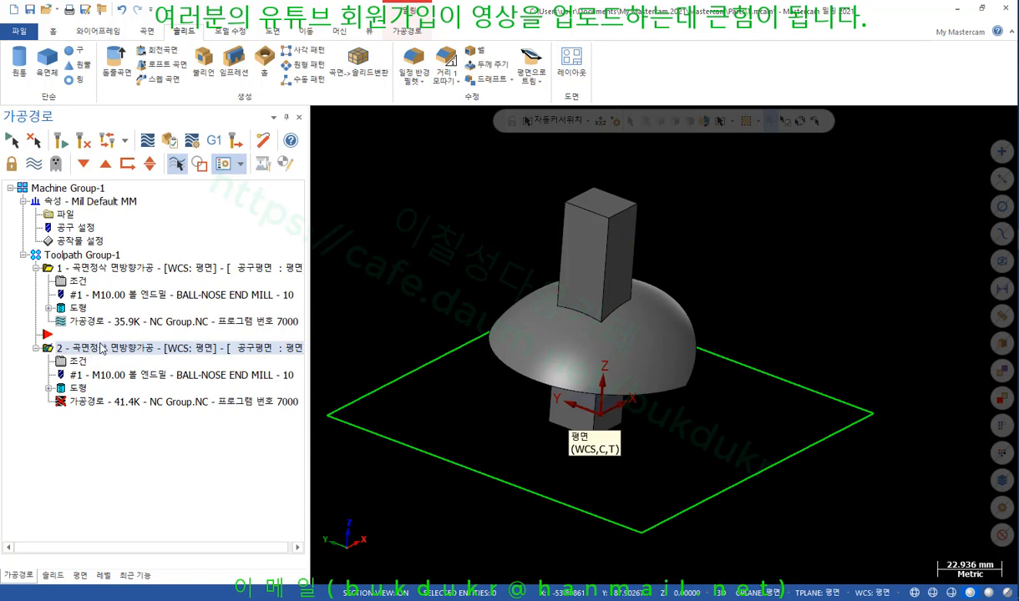
click(61, 140)
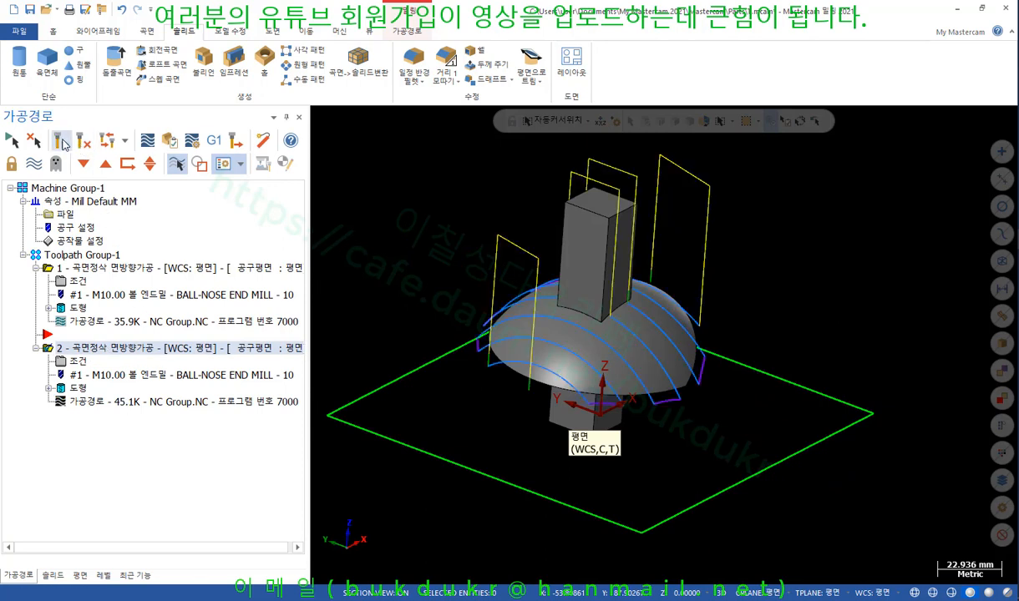
click(89, 269)
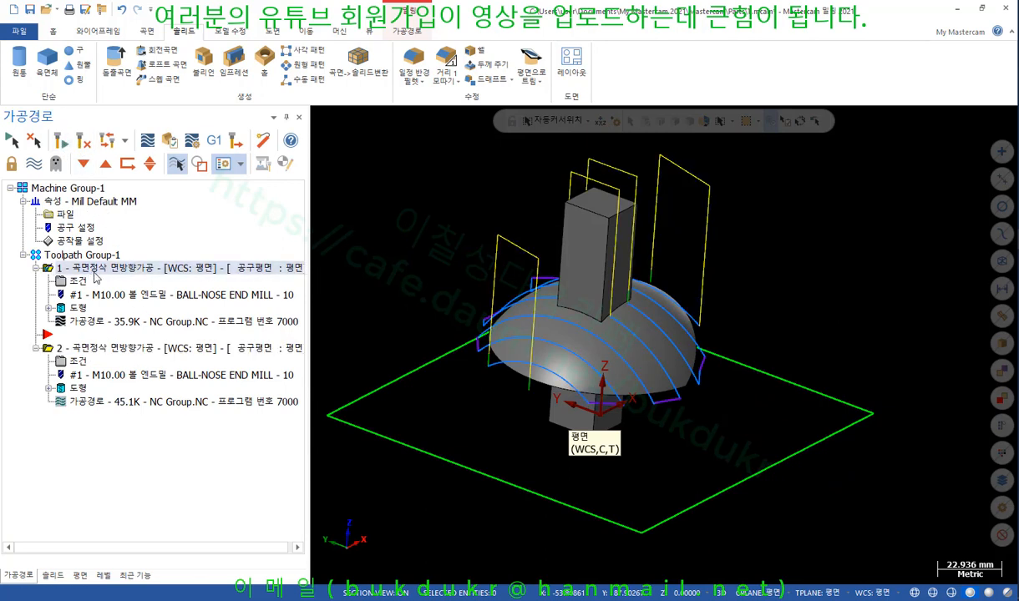
click(94, 348)
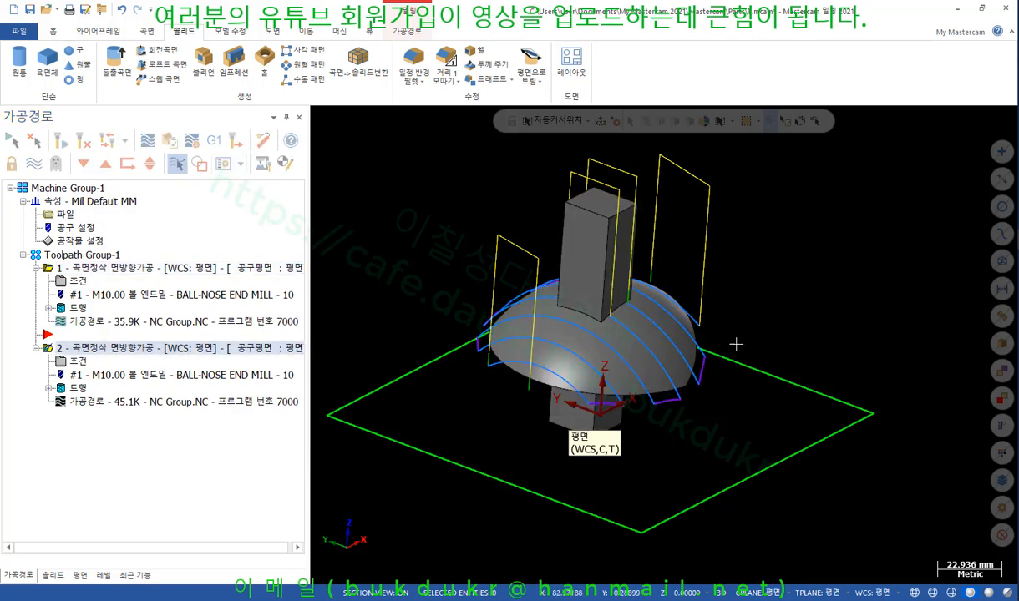
scroll(623, 201, up, 3)
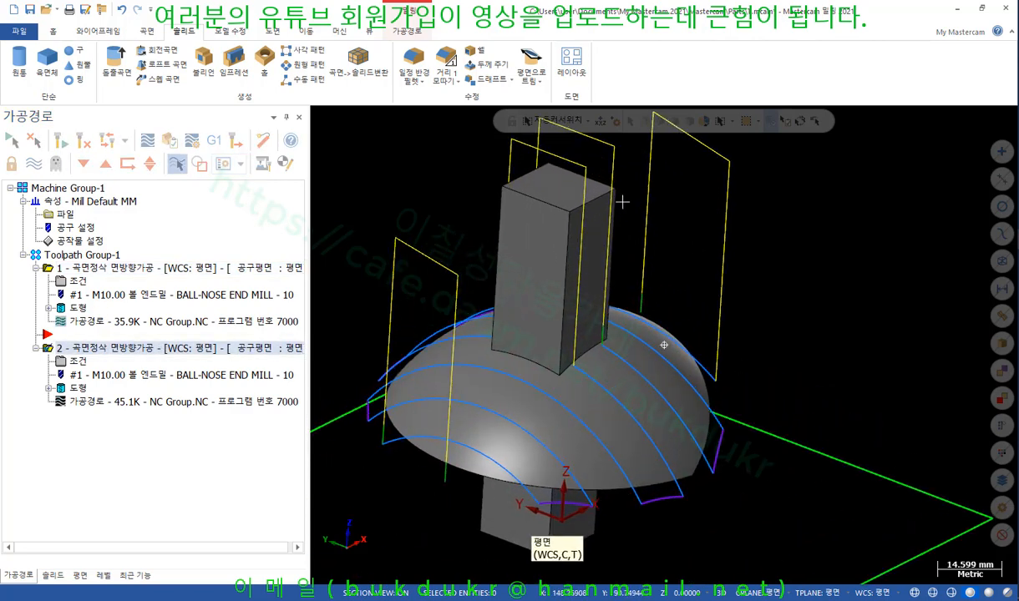
Set operation 2's flowline stepover distance (가공간격 기준 거리) to 1.0 and regenerate its toolpath.
click(78, 362)
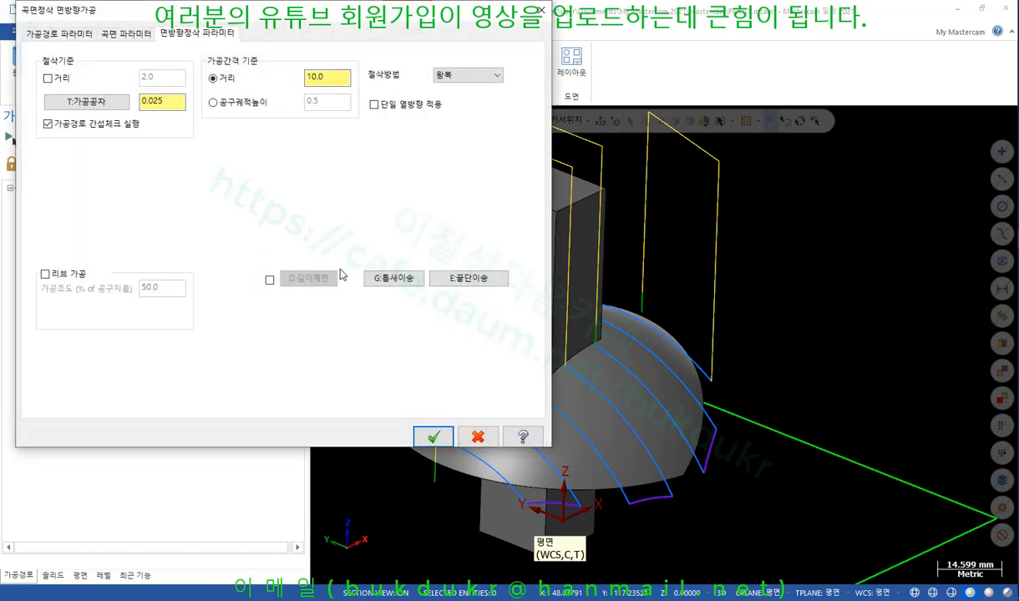
drag(333, 82, 251, 80)
text(5)
click(433, 437)
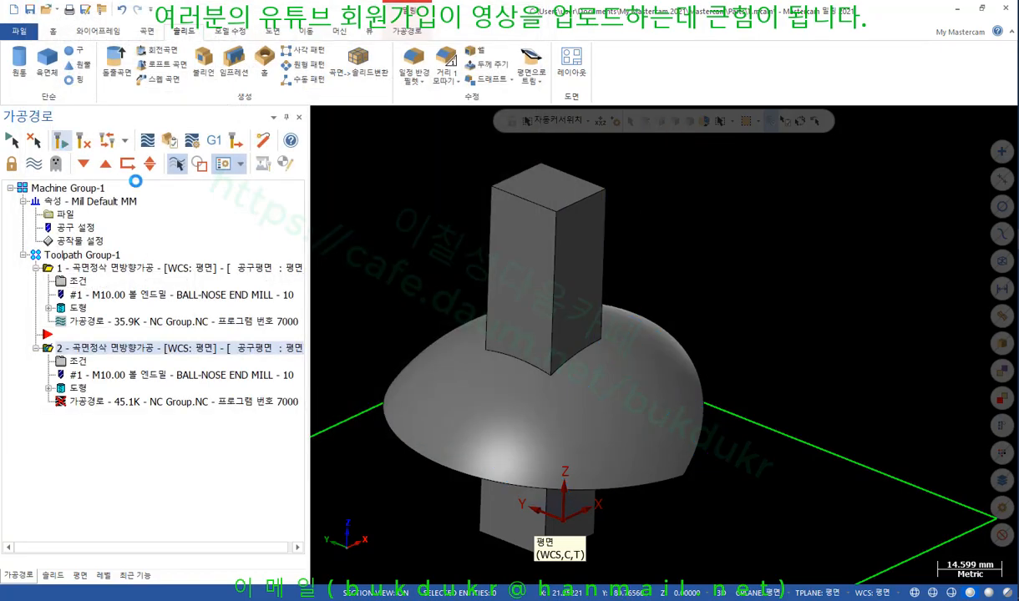
scroll(590, 336, up, 2)
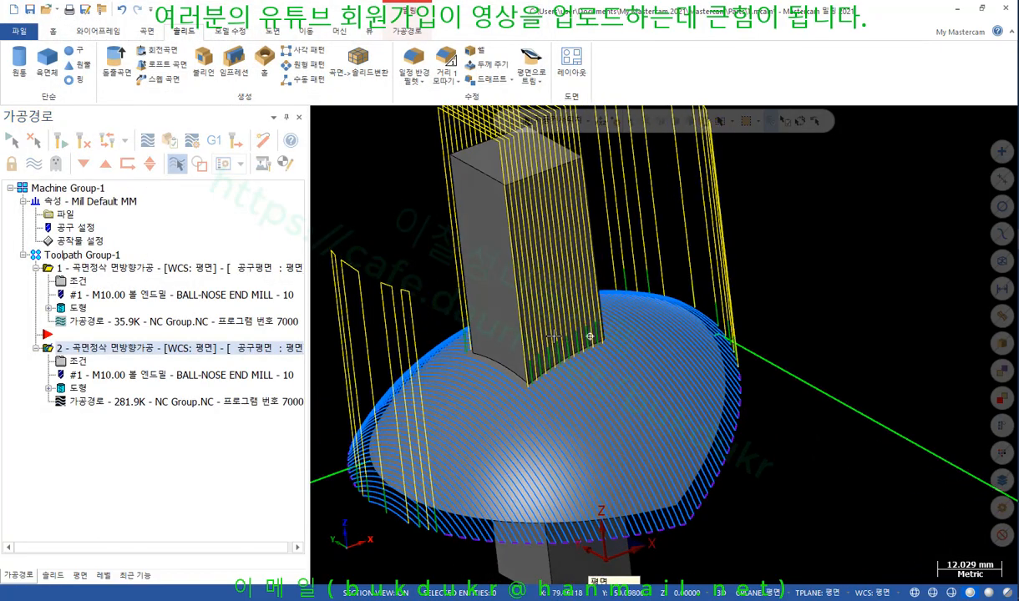
middle_drag(554, 336, 614, 340)
scroll(591, 372, down, 2)
mouse_move(592, 373)
middle_down()
mouse_move(617, 362)
mouse_move(617, 381)
middle_up()
Backplot operation 2's toolpath with the path drawn progressively, run it to the end and examine the retracts around the block.
click(92, 404)
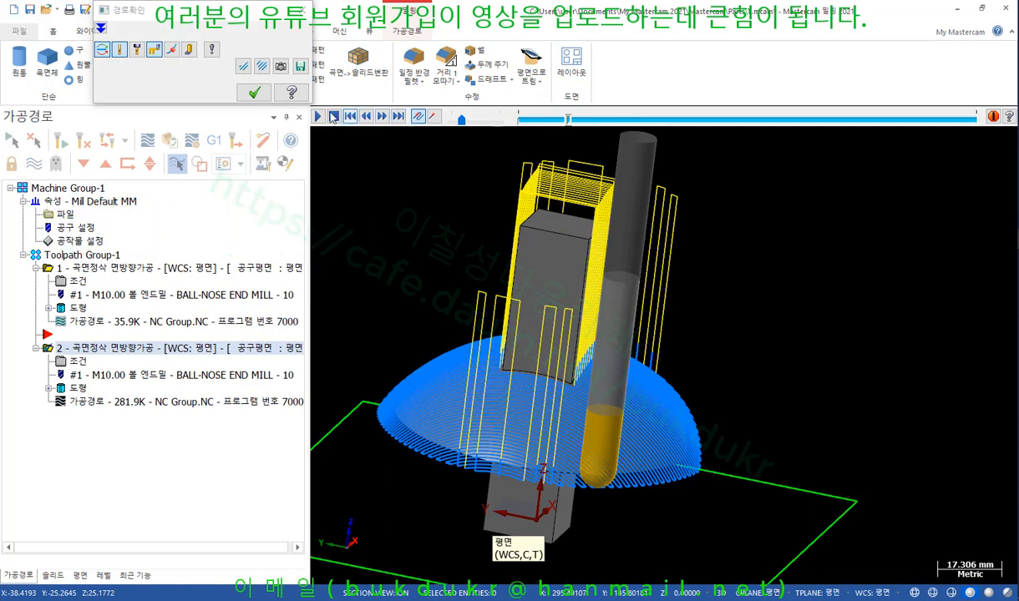
click(417, 116)
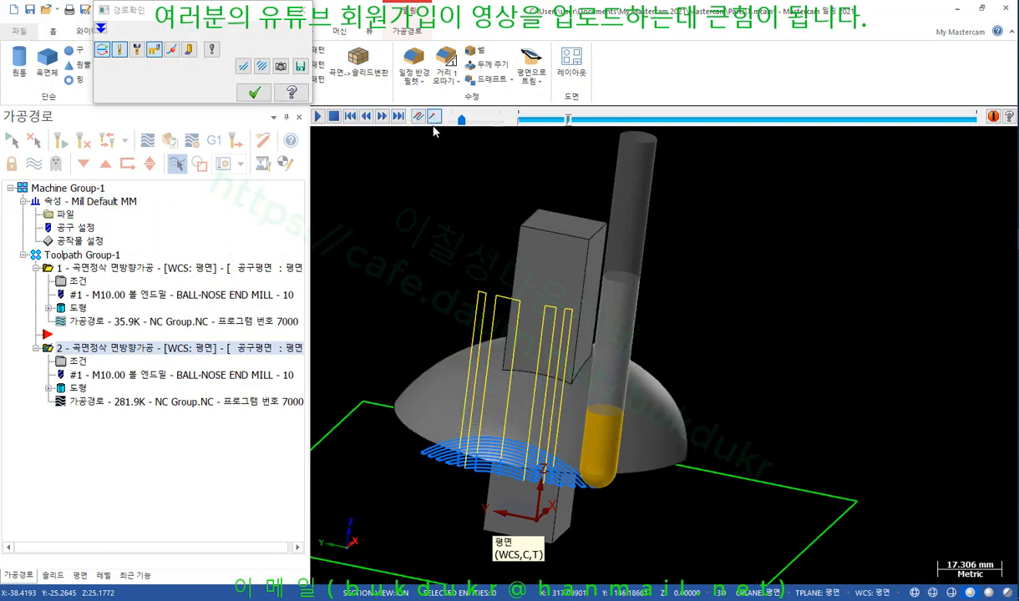
drag(568, 119, 992, 182)
scroll(672, 364, up, 2)
middle_drag(671, 364, 632, 384)
scroll(517, 383, up, 2)
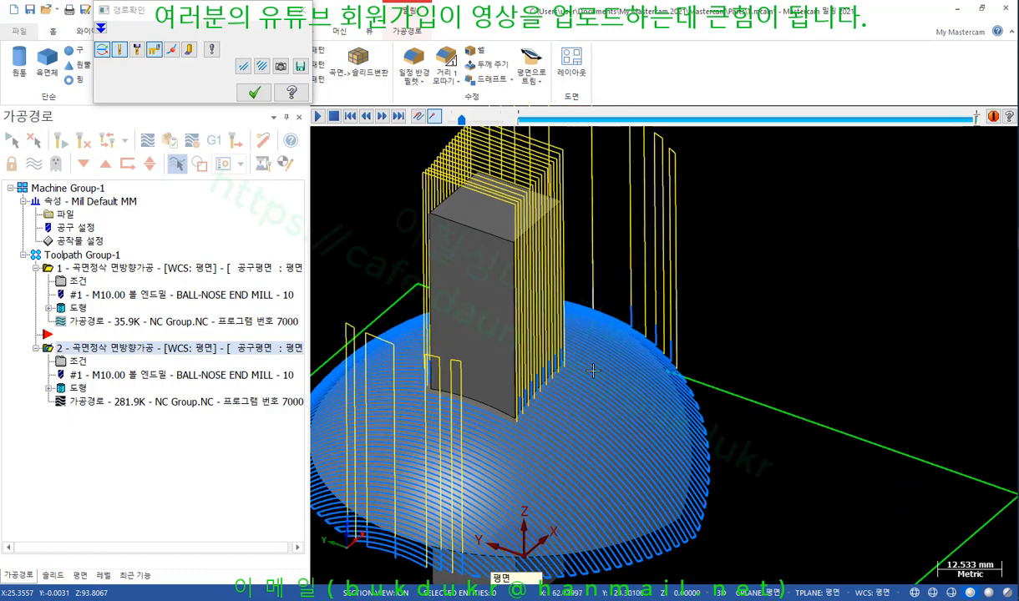
scroll(638, 342, down, 5)
click(254, 94)
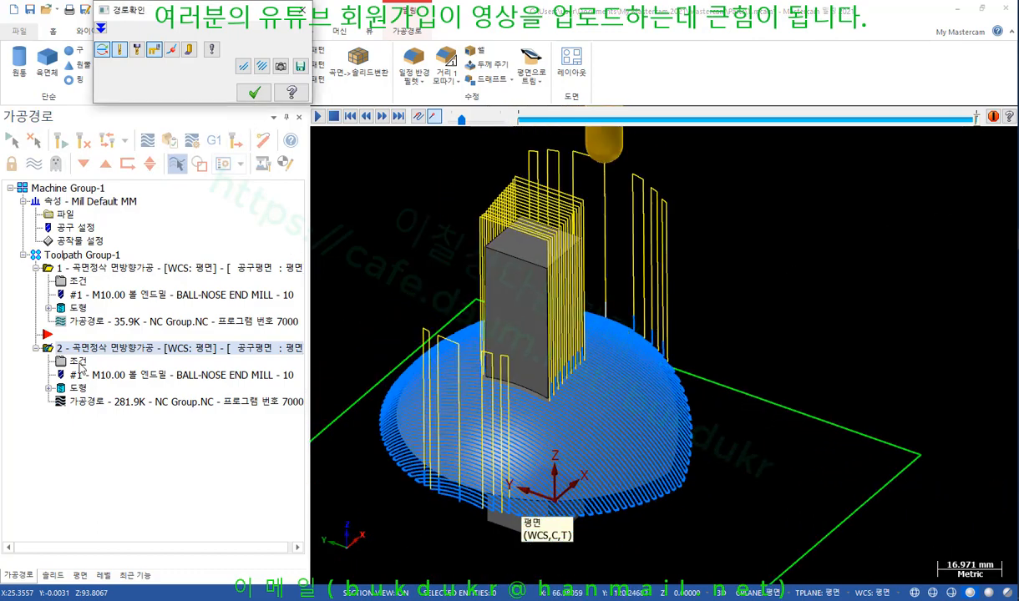
Copy operation 2 to the end of Toolpath Group-1 as a new operation.
drag(84, 347, 82, 426)
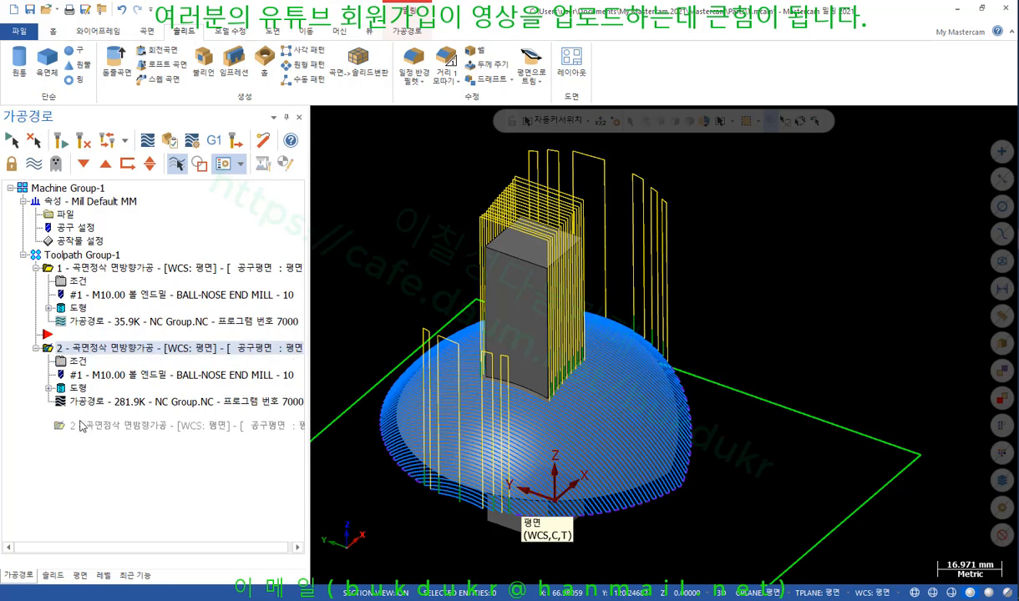
right_drag(82, 427, 82, 427)
click(125, 456)
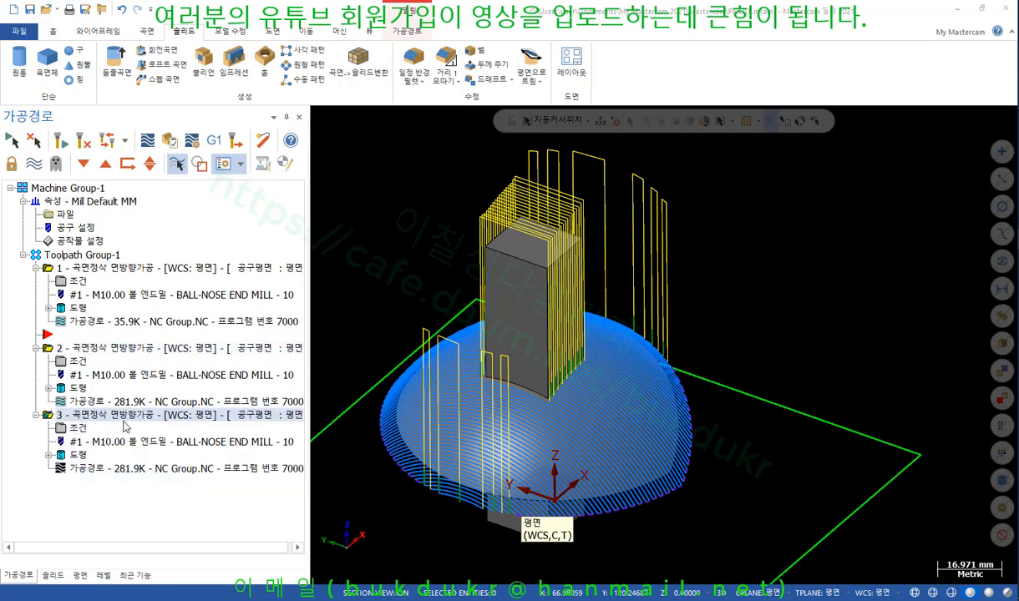
Review the cut order optimization option (절삭순서 최적화) in operation 3's gap settings, accept the parameters and regenerate its toolpath.
click(124, 427)
click(392, 280)
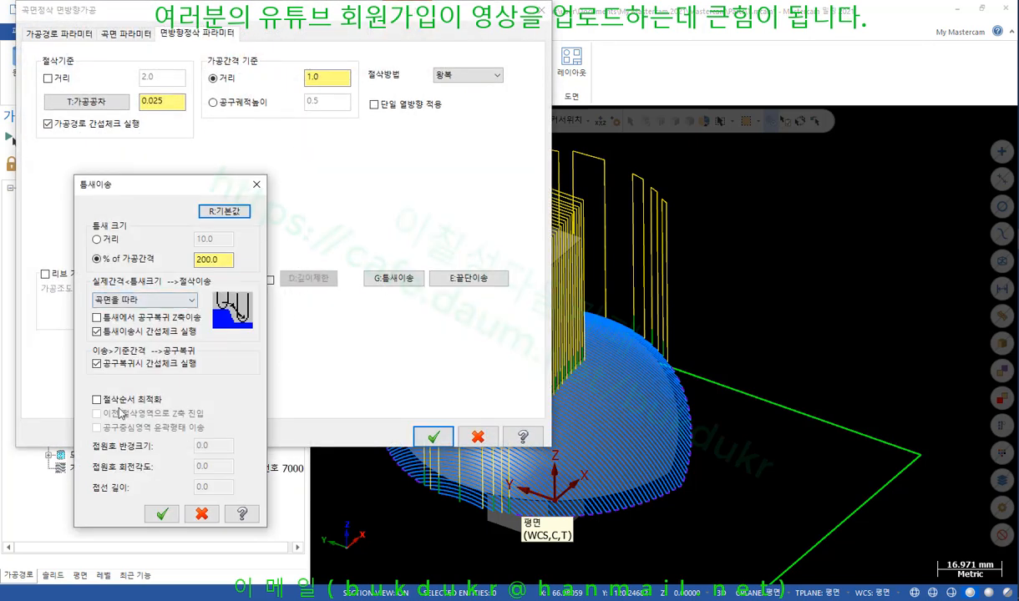
click(161, 514)
click(433, 436)
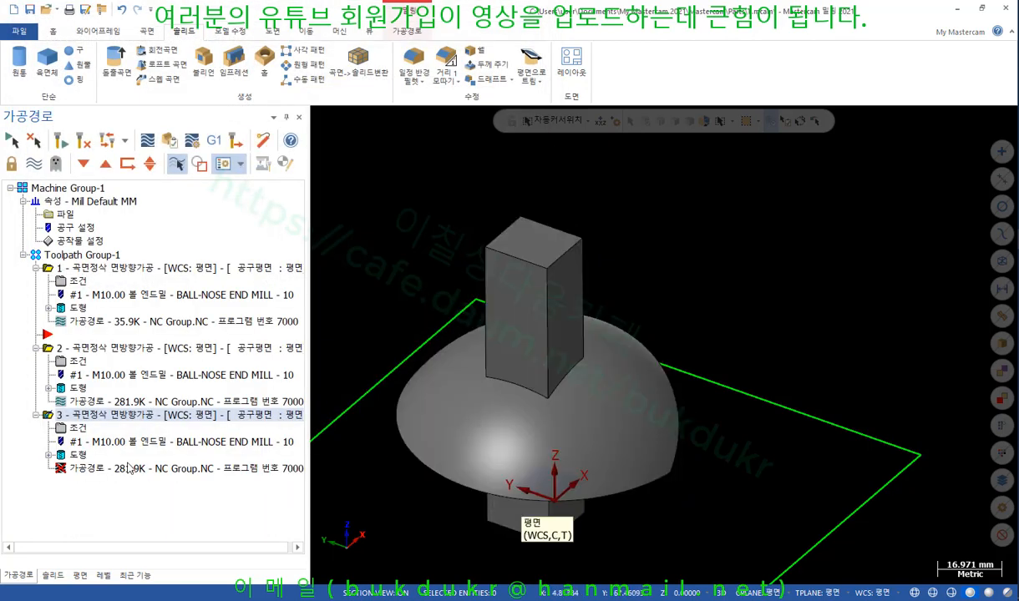
click(62, 142)
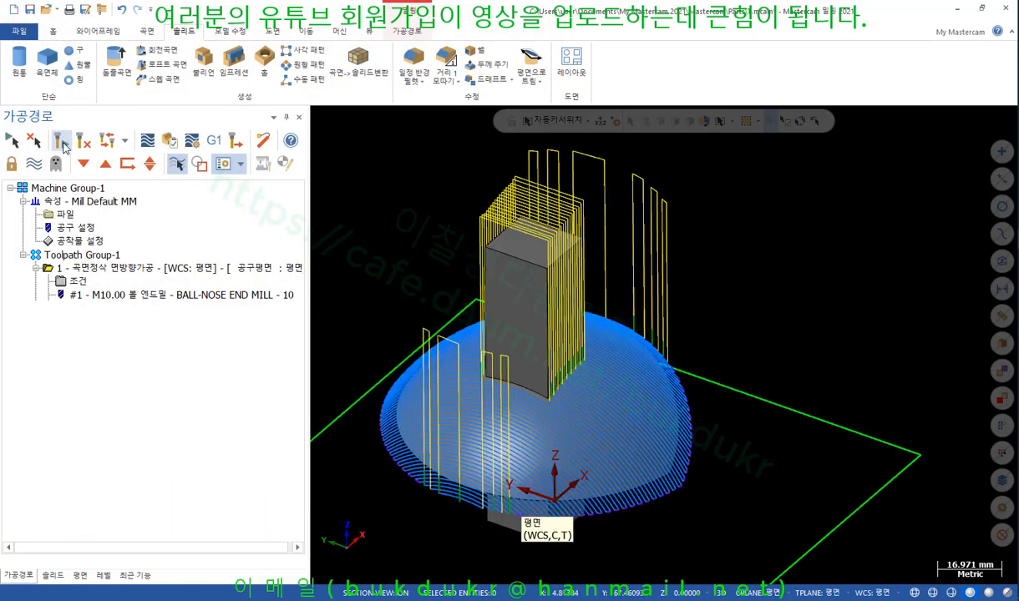
Compare operation 3's regenerated toolpath around the block with operation 2's.
scroll(486, 381, up, 2)
mouse_move(504, 361)
middle_down()
mouse_move(458, 336)
mouse_move(522, 351)
middle_up()
click(105, 348)
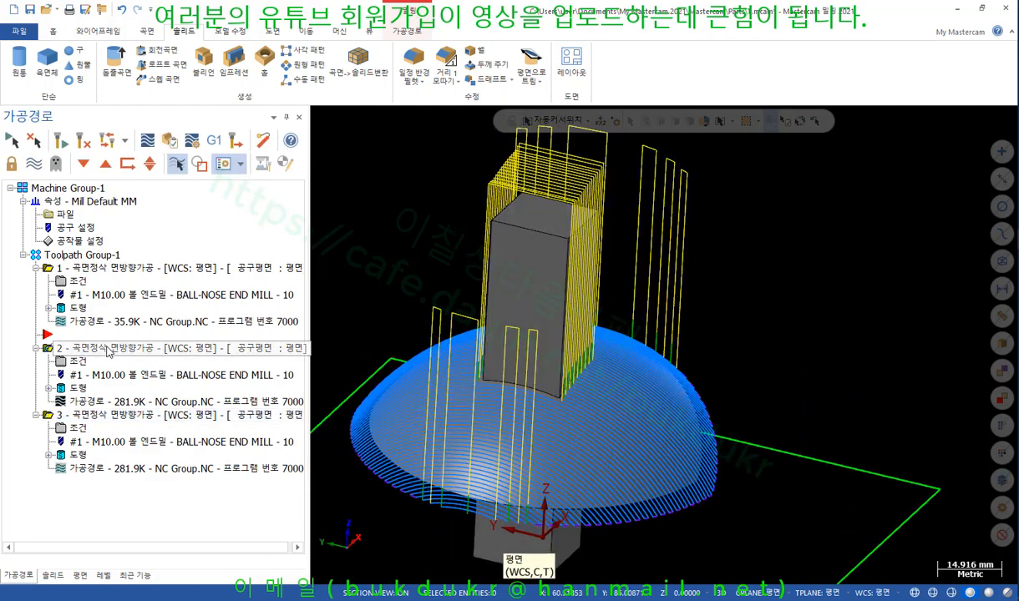
Set operation 3's gap motion to Step (스텝) in the gap settings, accept the parameters and regenerate its toolpath.
click(90, 421)
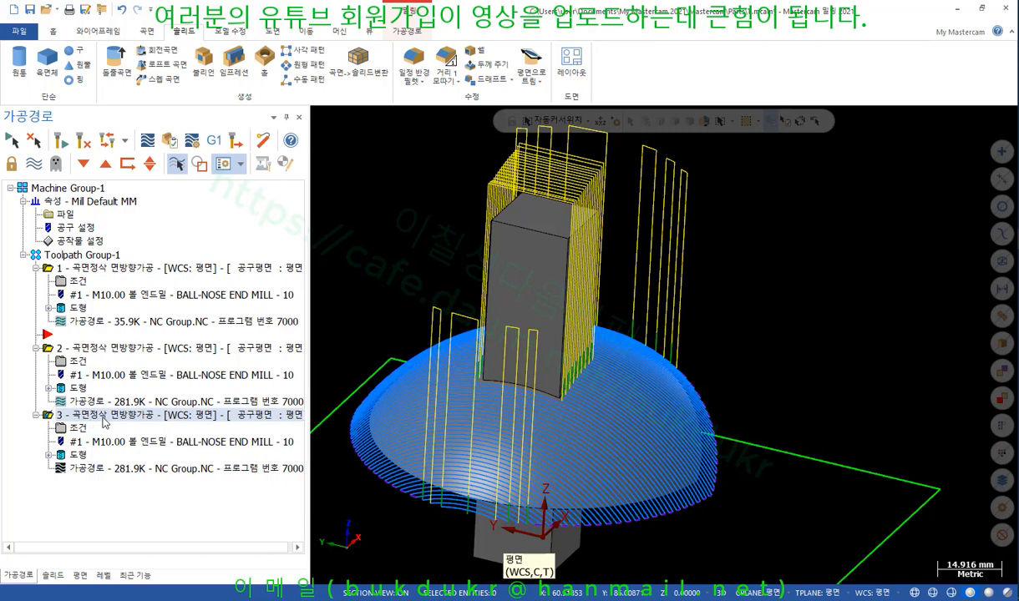
click(81, 431)
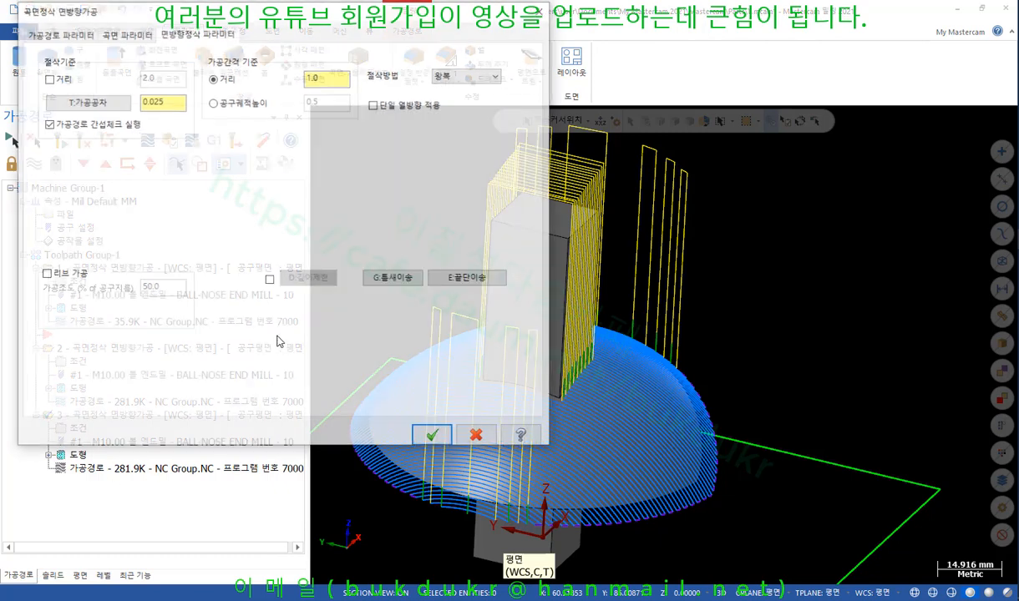
click(397, 278)
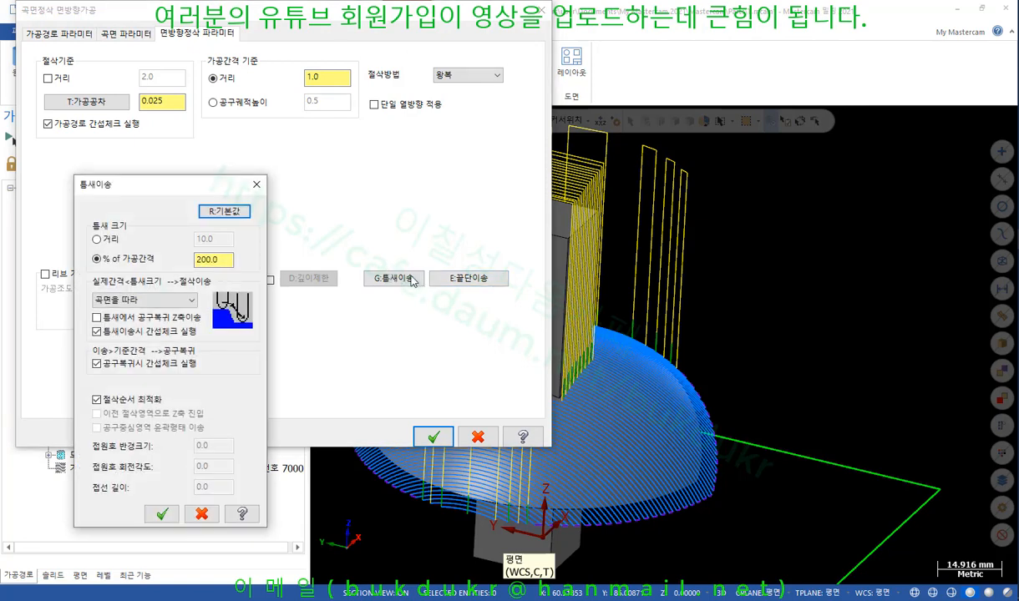
click(192, 300)
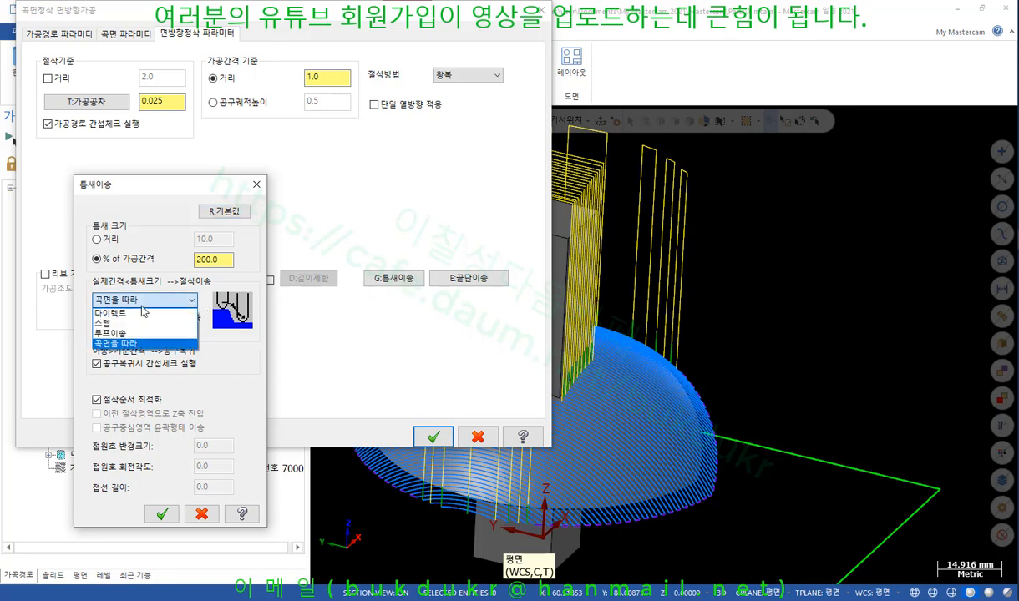
click(125, 326)
click(162, 514)
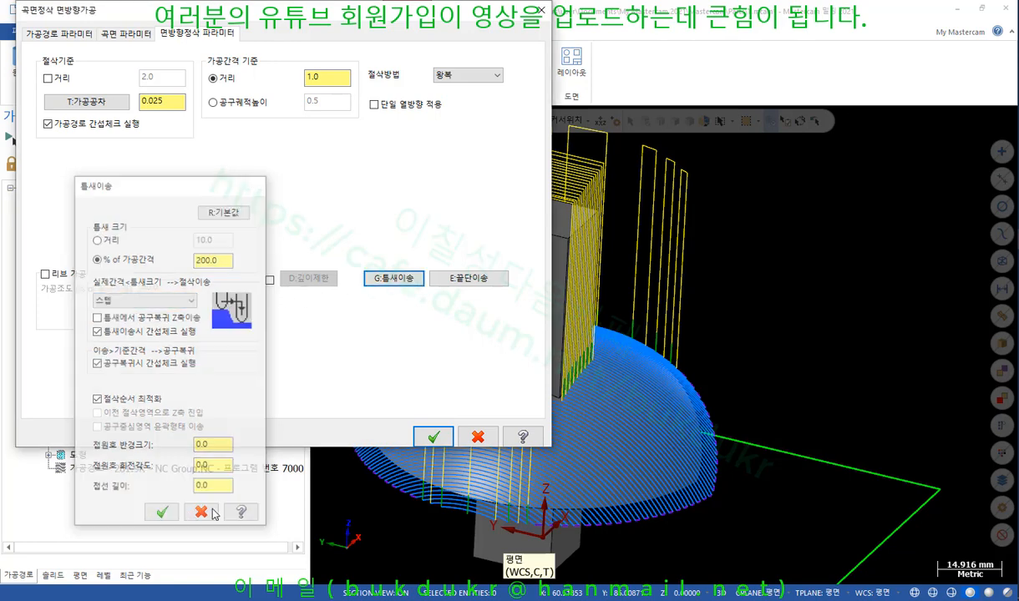
click(434, 437)
click(64, 142)
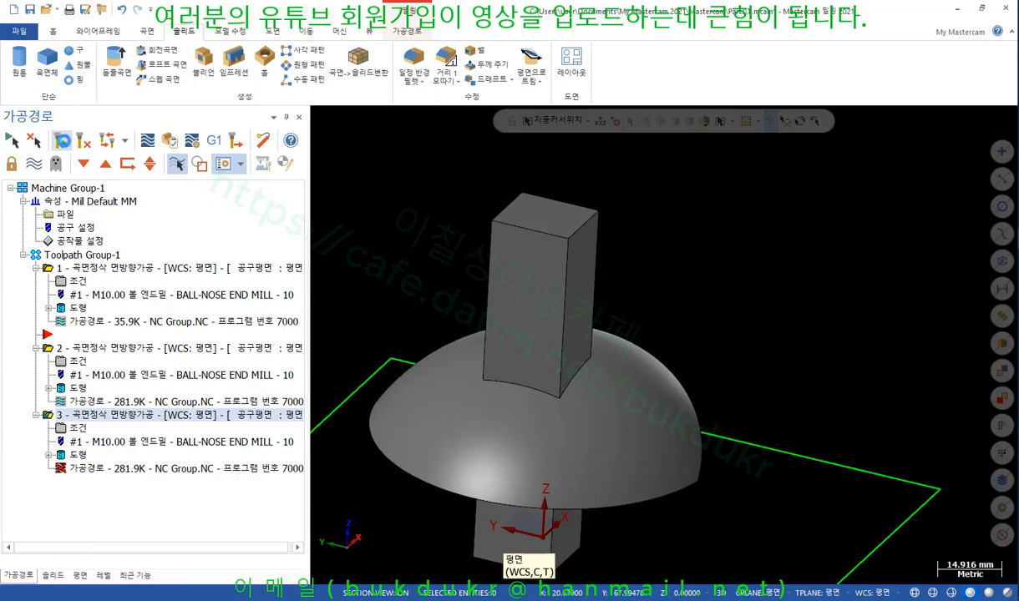
scroll(692, 337, down, 1)
middle_drag(692, 336, 489, 405)
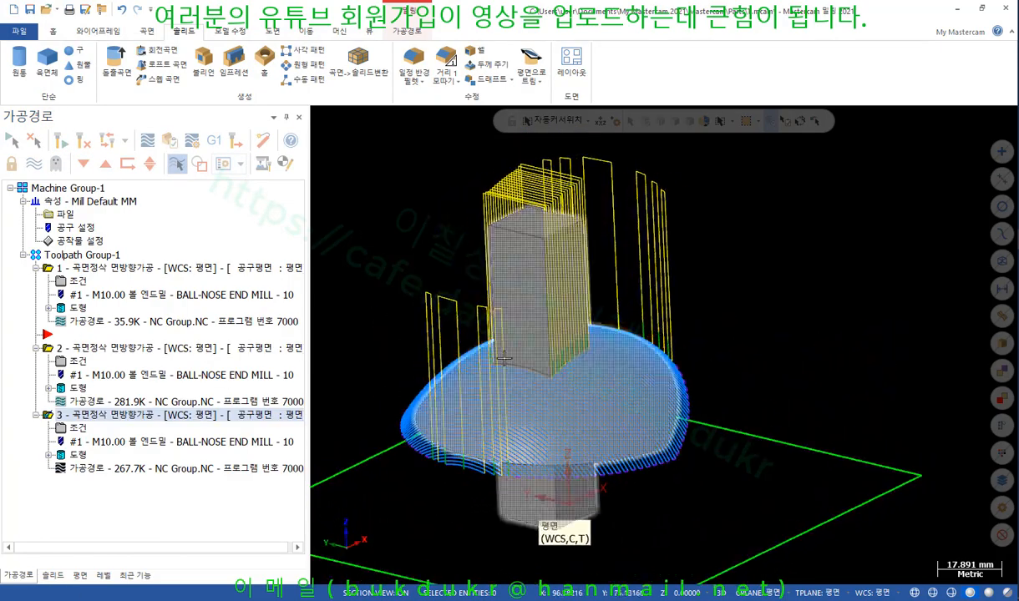
Turn off the gouge checks for gap motion and retract motion in operation 3's gap settings and regenerate the toolpath.
click(78, 429)
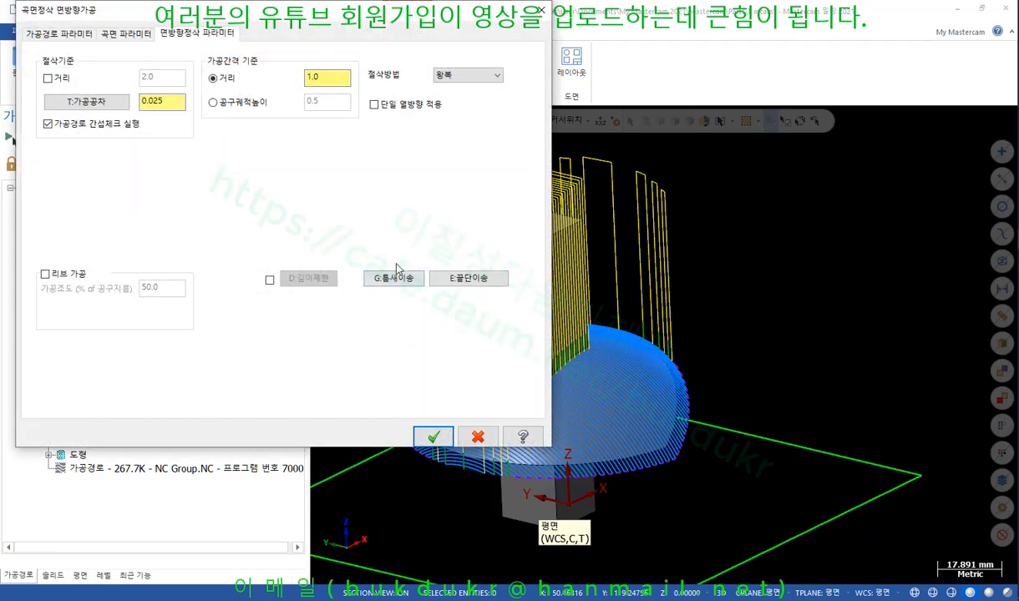
click(392, 277)
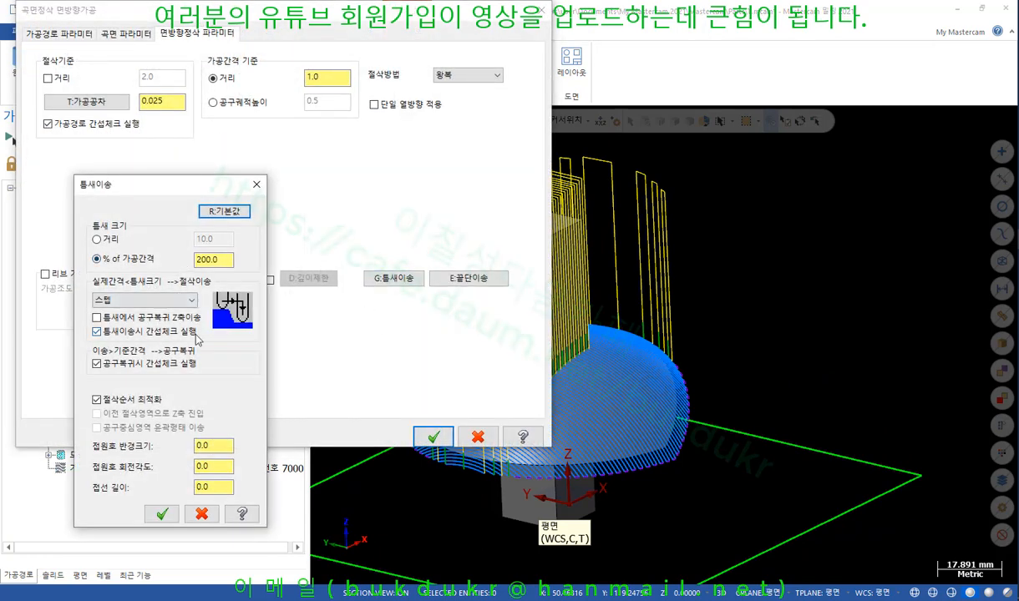
click(107, 332)
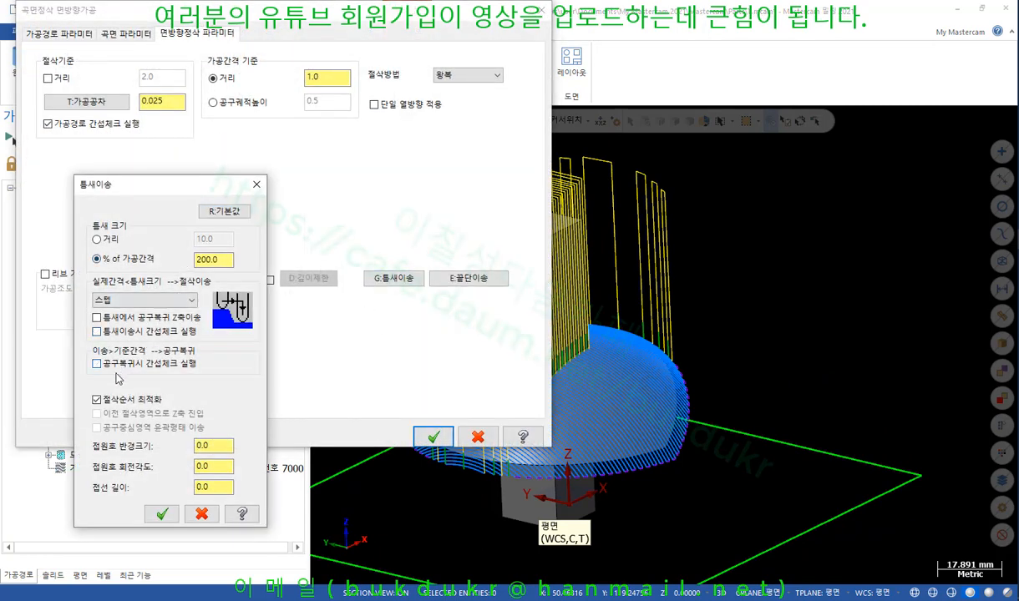
click(166, 515)
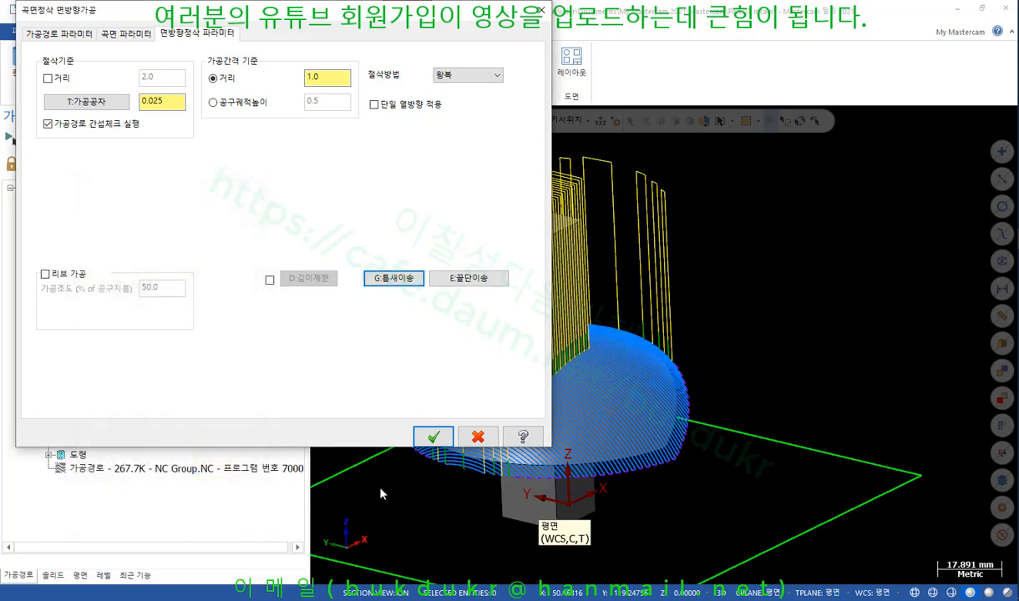
click(430, 438)
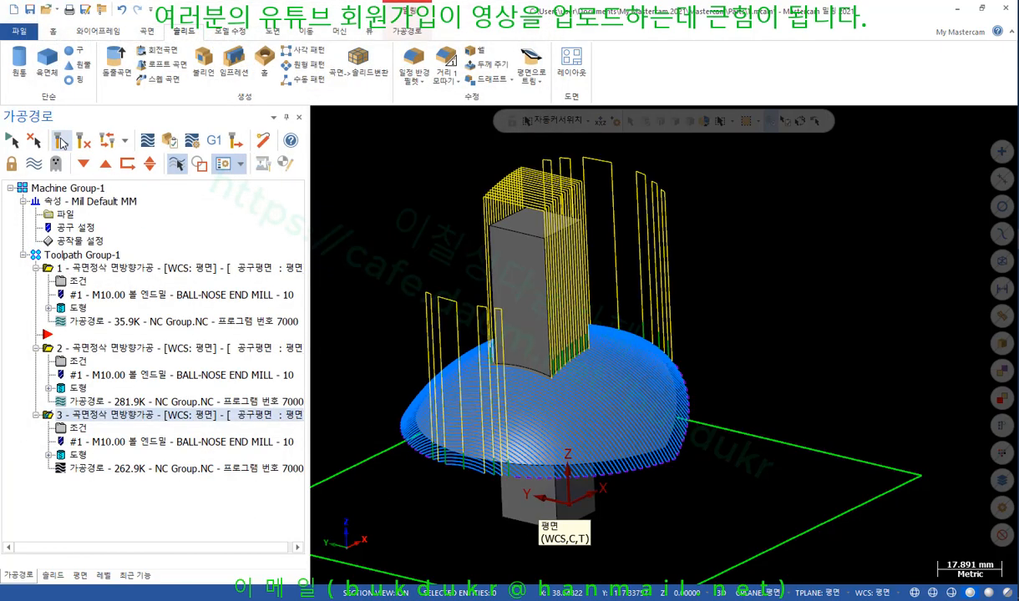
Examine operation 3's passes across the dome and its retract moves beside the block.
middle_drag(601, 276, 674, 305)
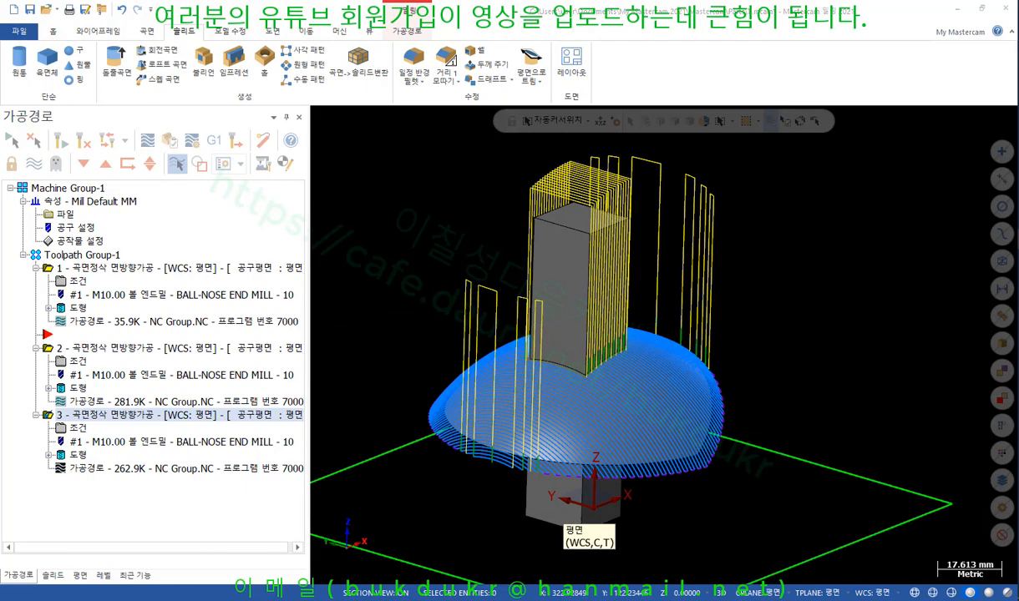
mouse_move(477, 436)
mouse_down()
mouse_move(551, 436)
mouse_move(656, 459)
mouse_up()
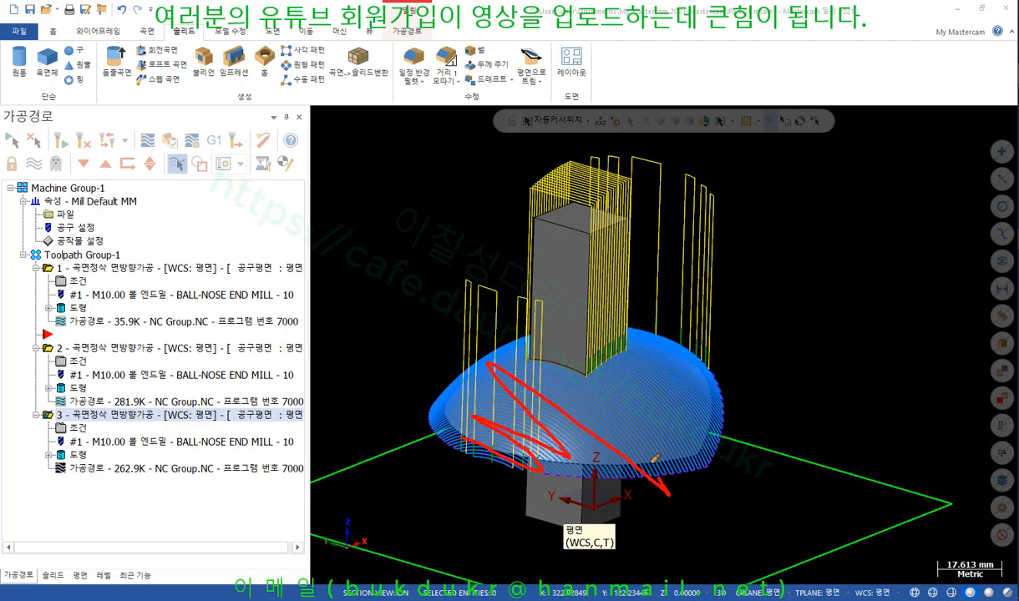
mouse_move(593, 373)
mouse_down()
mouse_move(662, 432)
mouse_move(594, 349)
mouse_move(585, 350)
mouse_move(695, 401)
mouse_move(606, 368)
mouse_move(639, 342)
mouse_move(669, 395)
mouse_up()
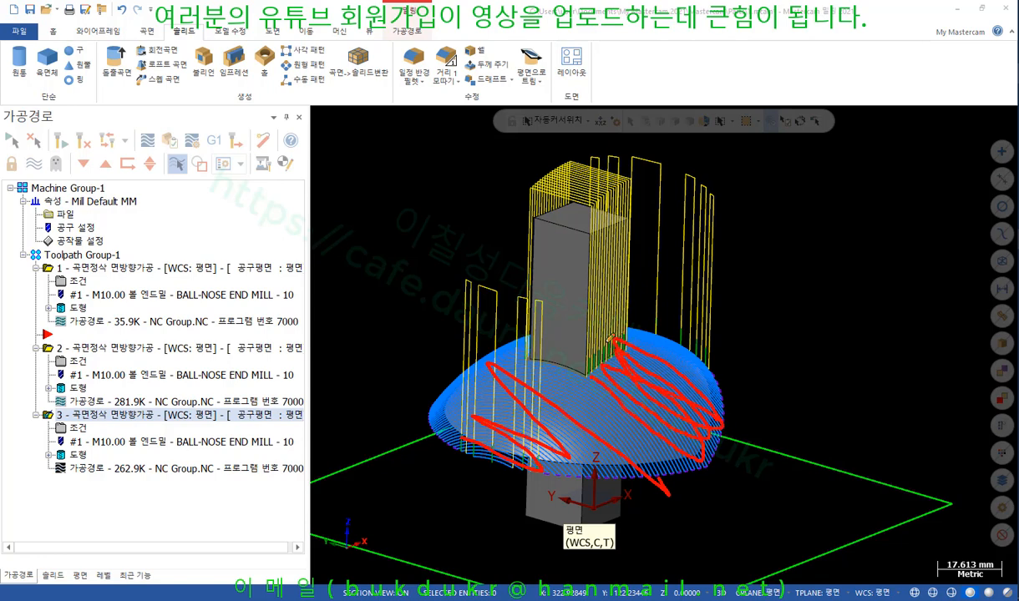
mouse_move(611, 337)
mouse_down()
mouse_move(572, 341)
mouse_move(618, 293)
mouse_move(599, 363)
mouse_up()
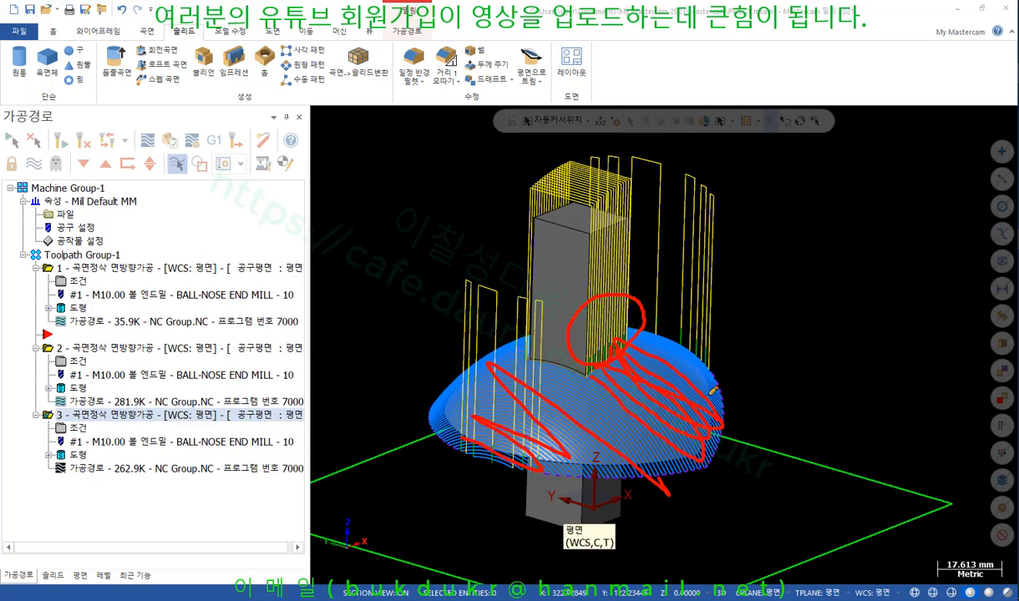
right_click(814, 282)
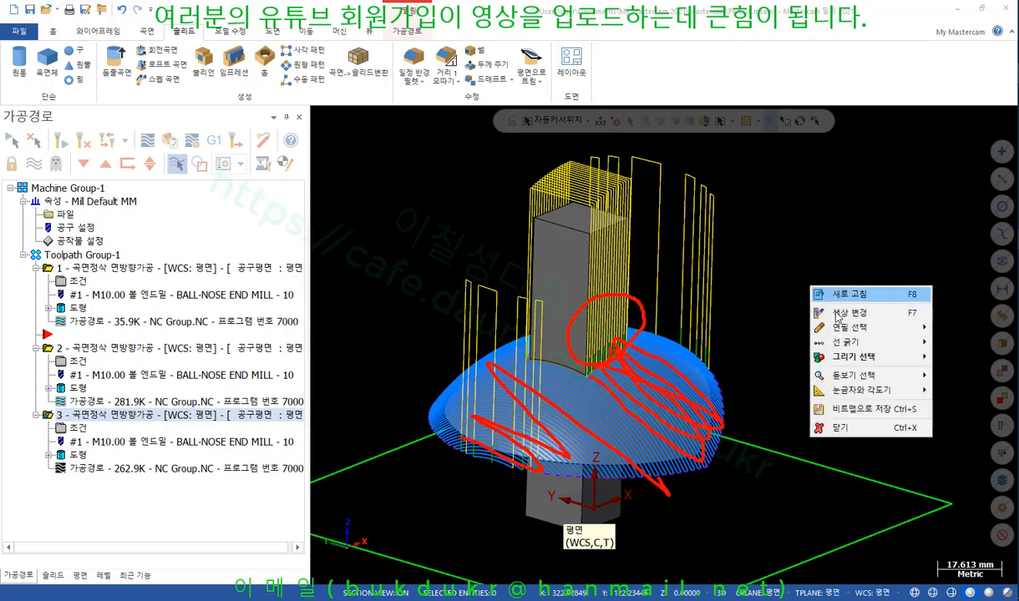
click(808, 410)
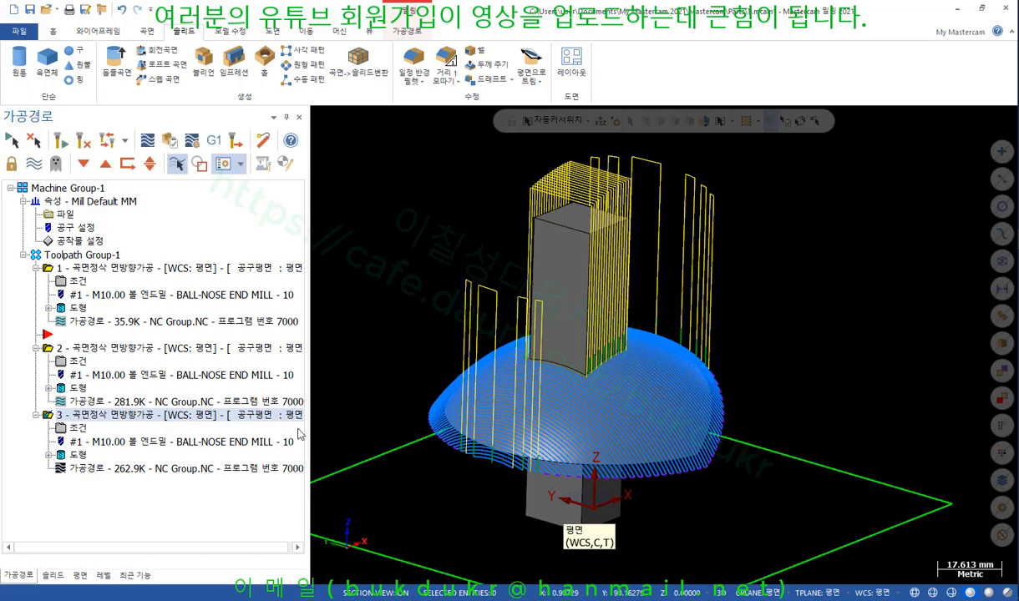
Turn the gouge checks for gap motion and retract motion back on in operation 3's gap settings.
click(78, 431)
click(394, 278)
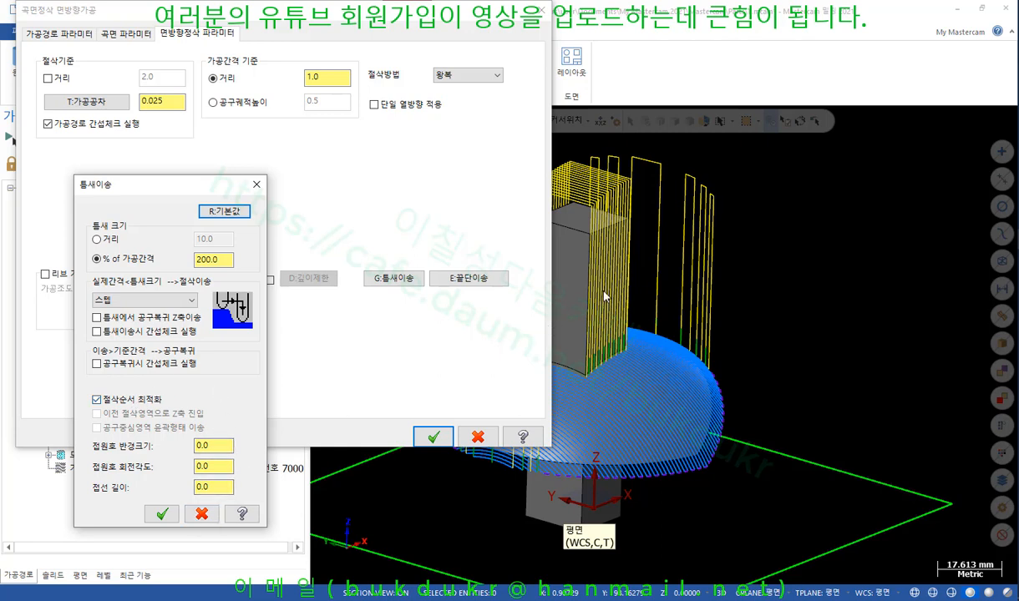
click(124, 330)
click(107, 365)
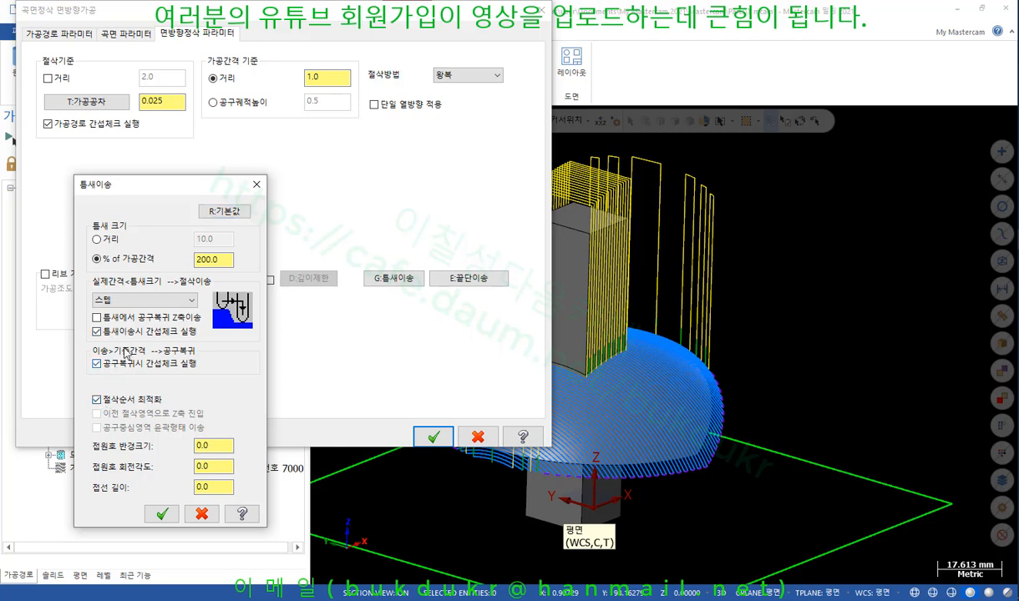
click(162, 514)
Add the five faces of the upper block as check surfaces for operation 3, accept the parameters and regenerate its toolpath.
click(128, 37)
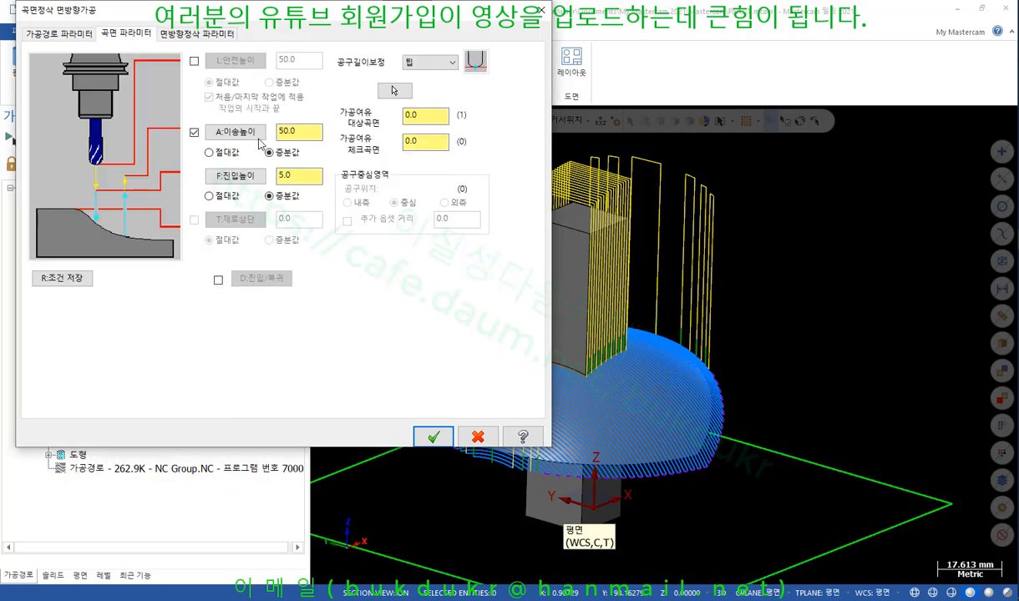
click(394, 90)
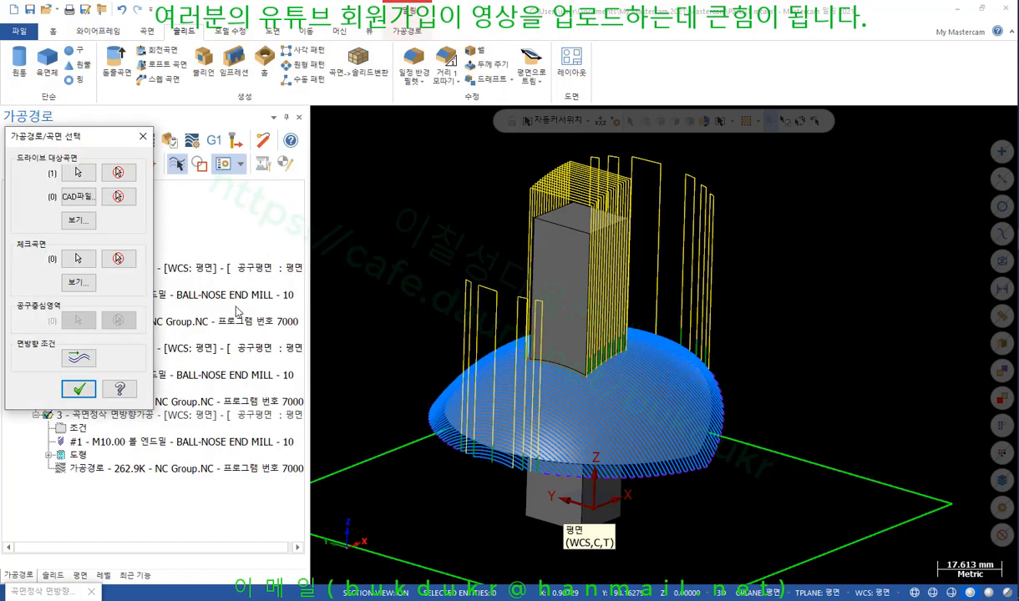
click(78, 258)
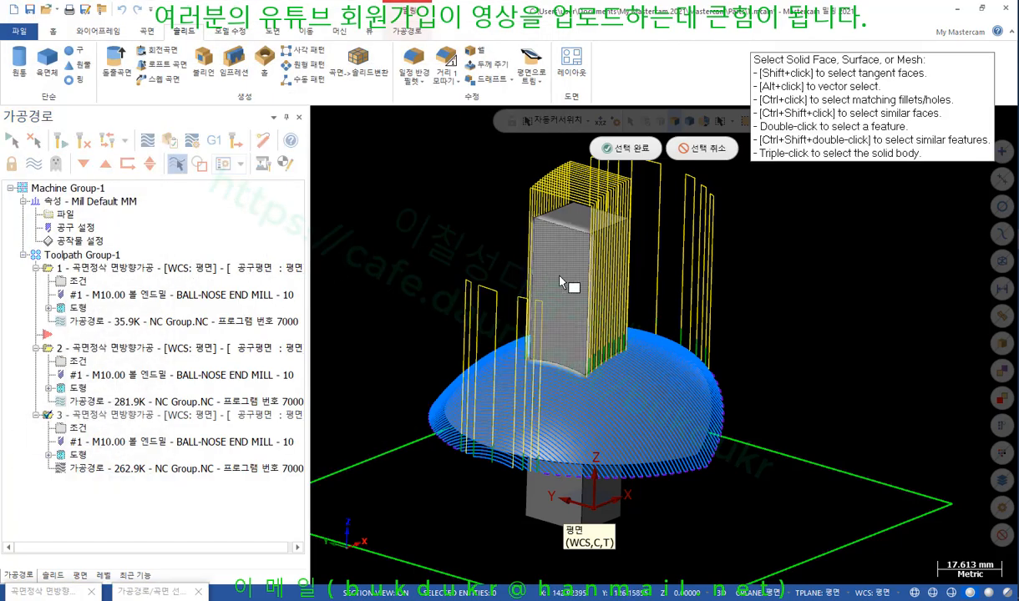
middle_drag(602, 282, 489, 255)
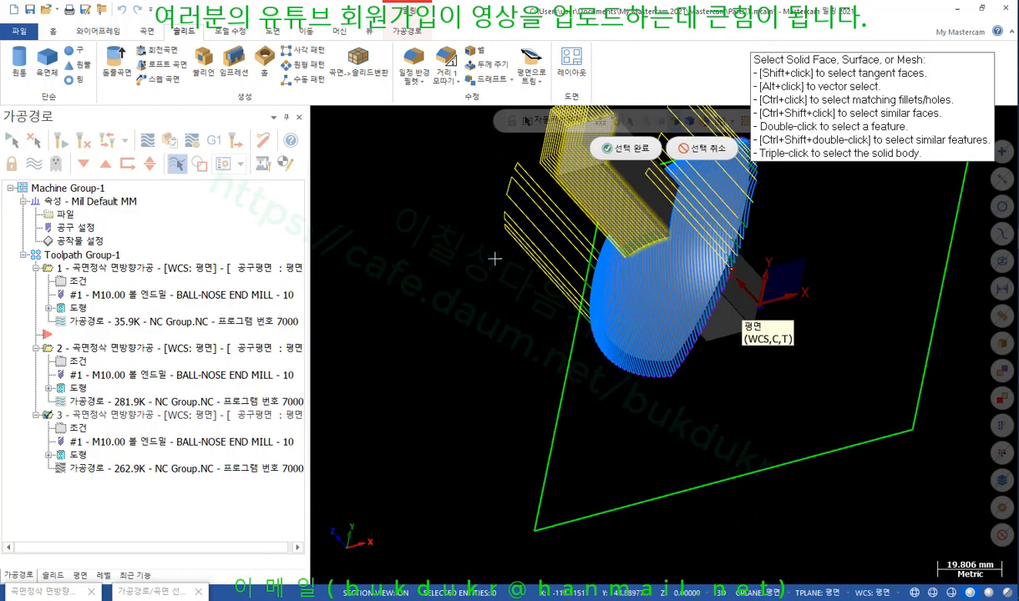
click(626, 157)
click(77, 380)
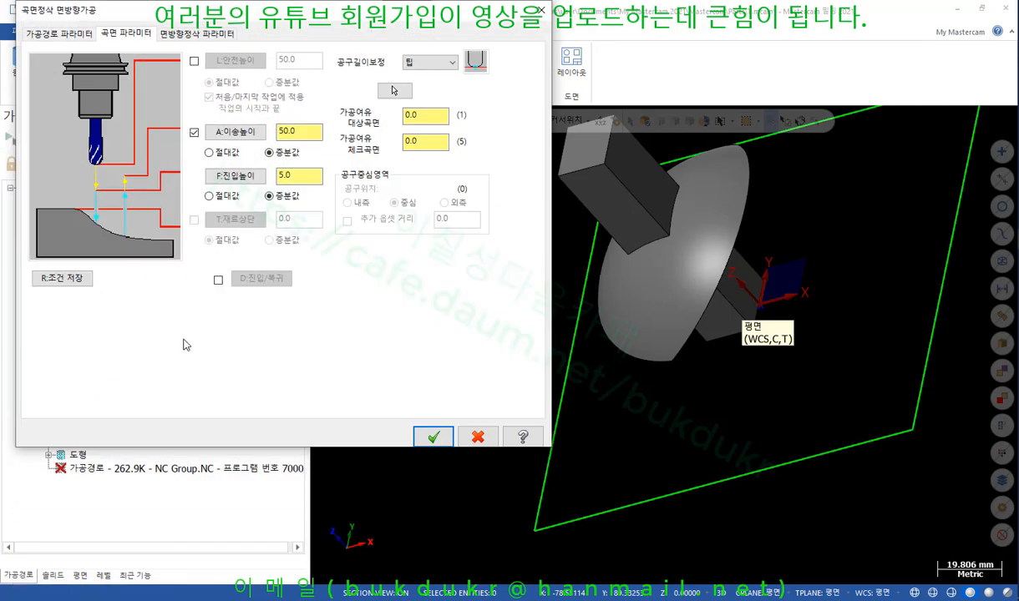
click(434, 438)
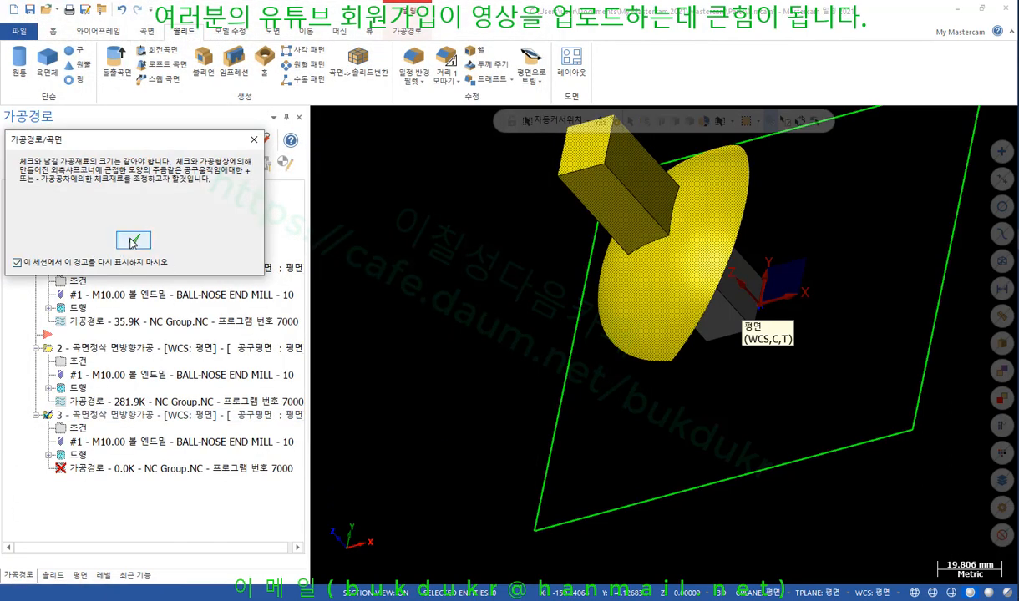
click(134, 240)
Examine how operation 3's passes and retracts clear the block with check surfaces applied.
scroll(453, 343, down, 5)
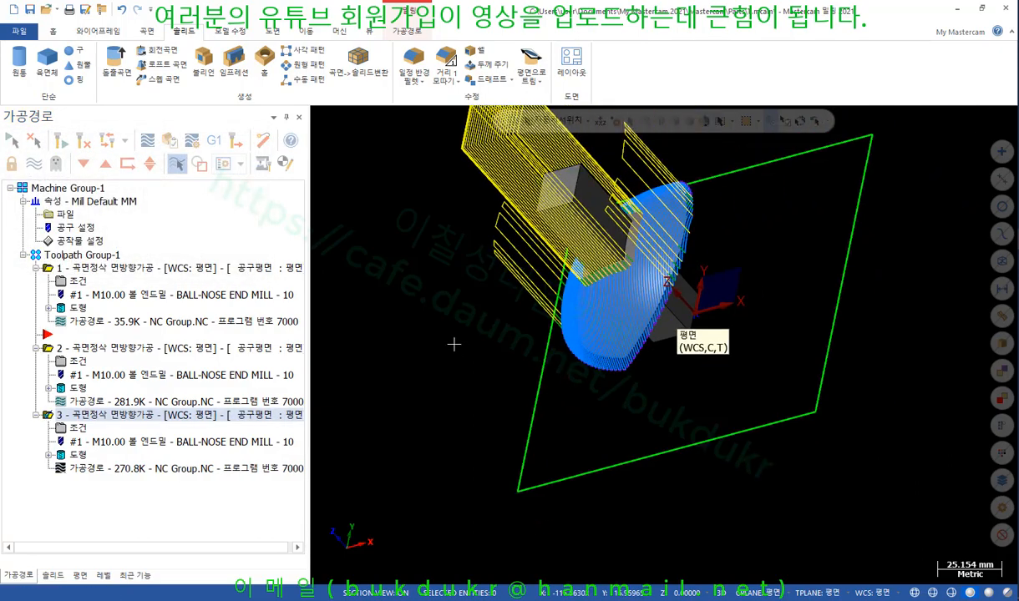
middle_drag(453, 343, 573, 393)
scroll(618, 280, down, 3)
scroll(632, 275, up, 5)
scroll(574, 405, up, 3)
scroll(573, 405, up, 2)
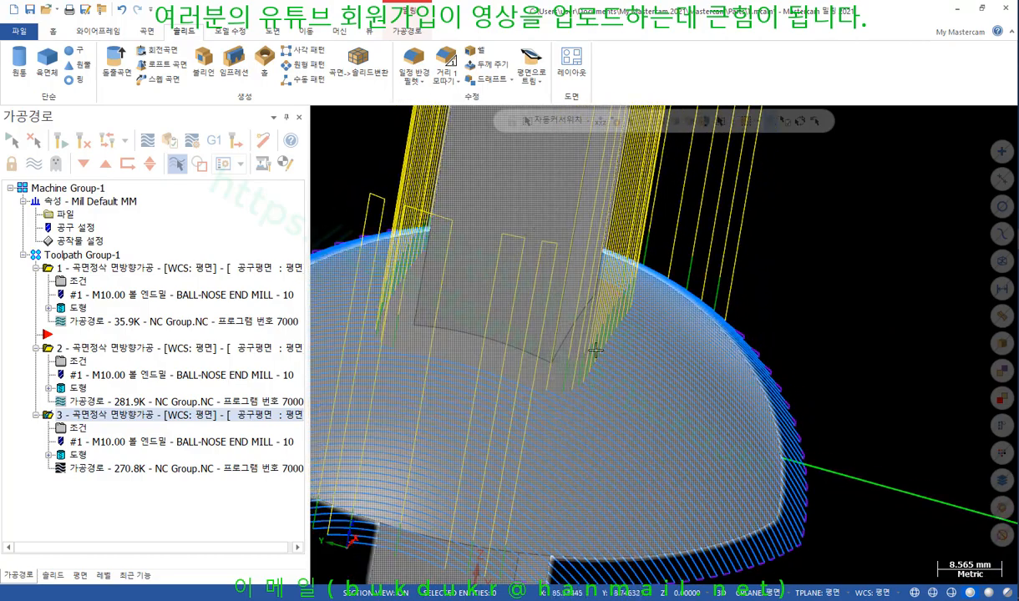
scroll(588, 332, down, 2)
middle_drag(588, 333, 553, 383)
scroll(572, 381, down, 2)
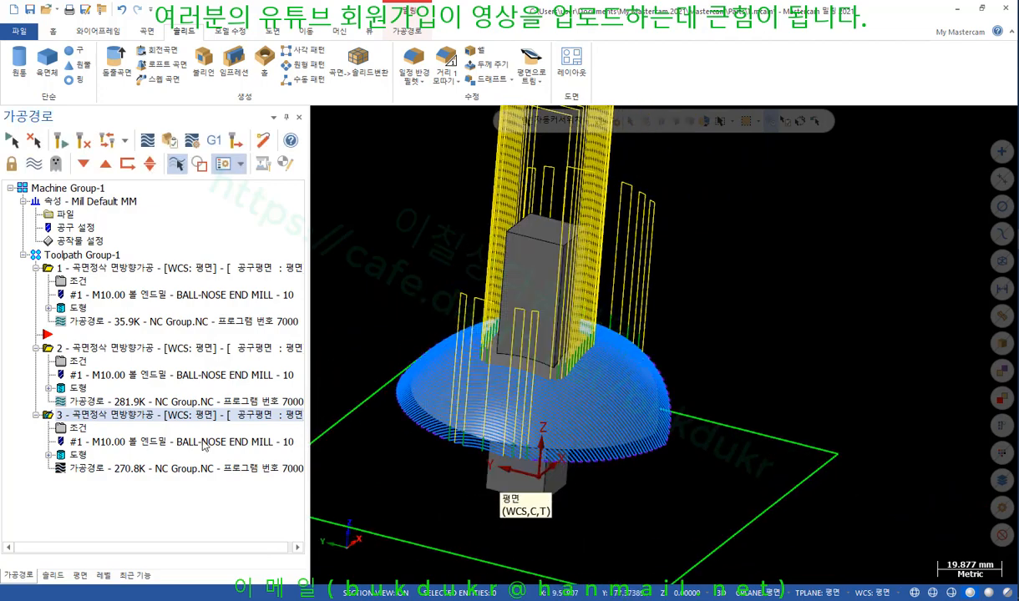
Turn off cut order optimization (절삭순서 최적화) in operation 3's gap settings, accept the parameters and regenerate its toolpath.
click(80, 429)
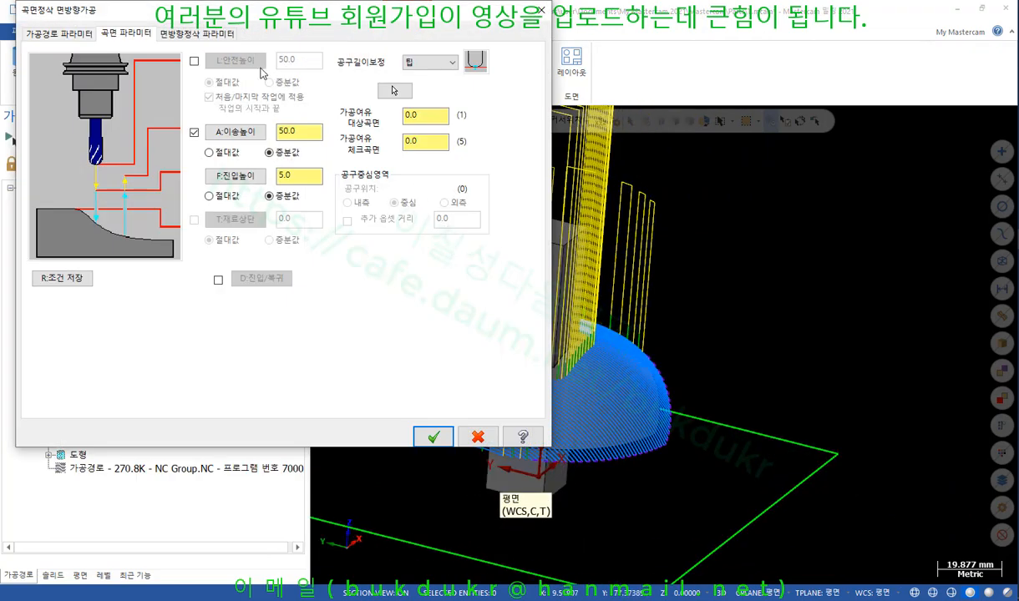
click(182, 35)
click(388, 277)
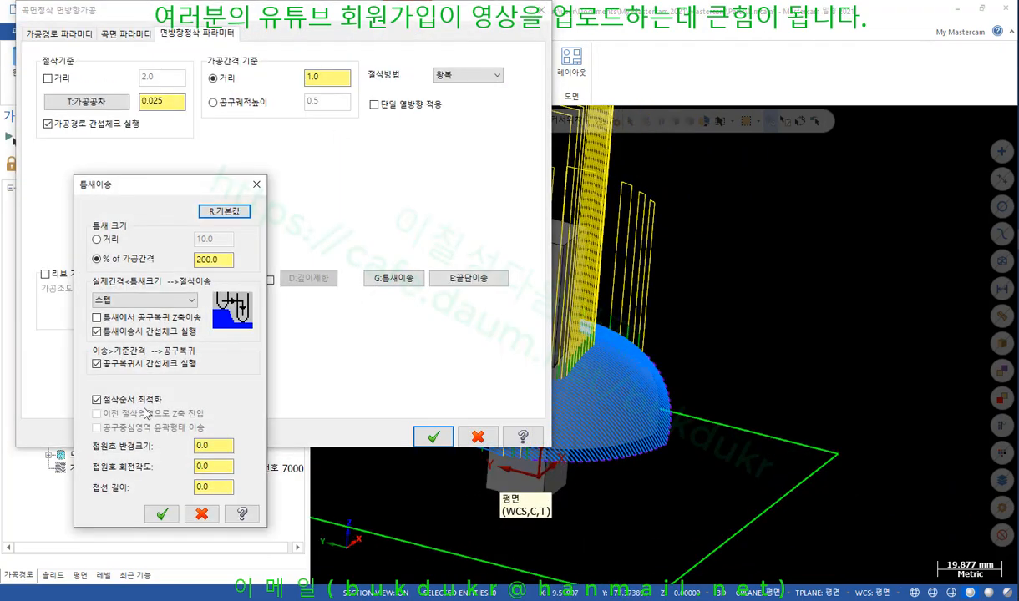
click(162, 514)
click(433, 436)
click(60, 144)
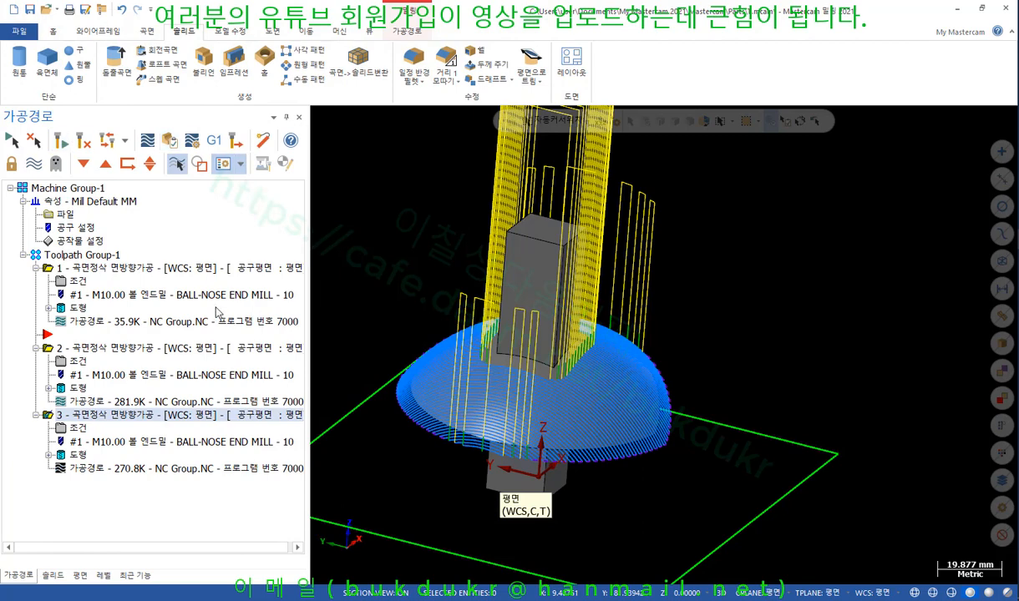
Turn on cut order optimization (절삭순서 최적화) in operation 3's gap settings.
click(77, 428)
click(394, 281)
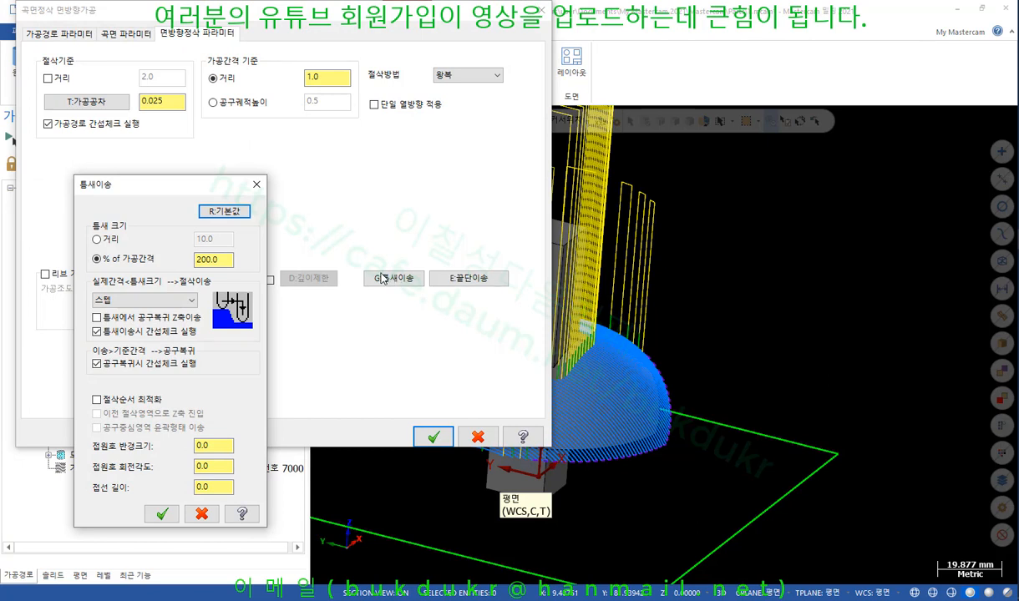
click(220, 260)
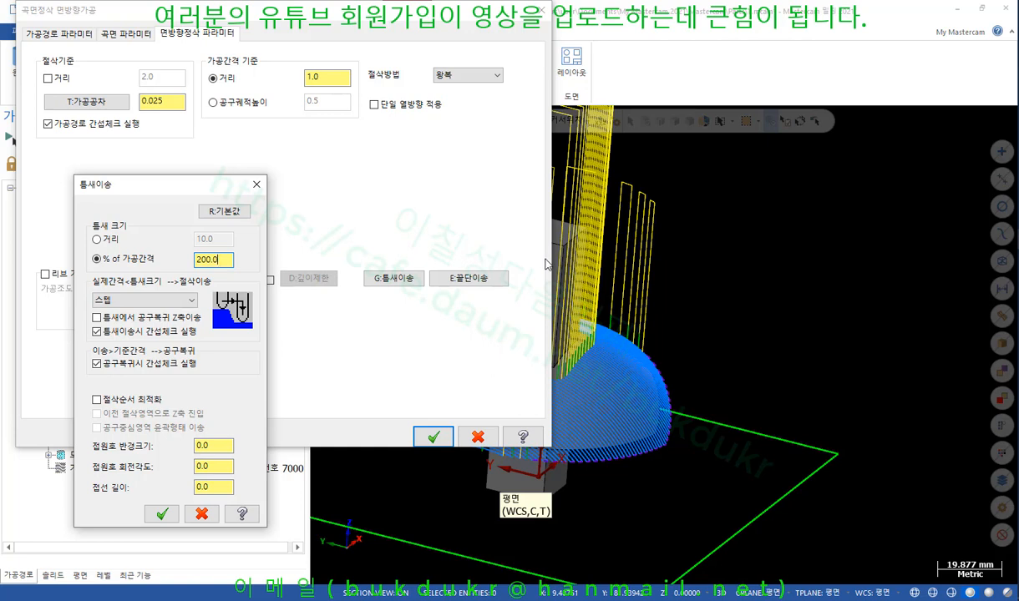
click(154, 399)
Set the tangential arc radius to 5.0 and the arc angle to 90.0 in the gap settings, and regenerate operation 3's toolpath.
click(223, 445)
double_click(223, 446)
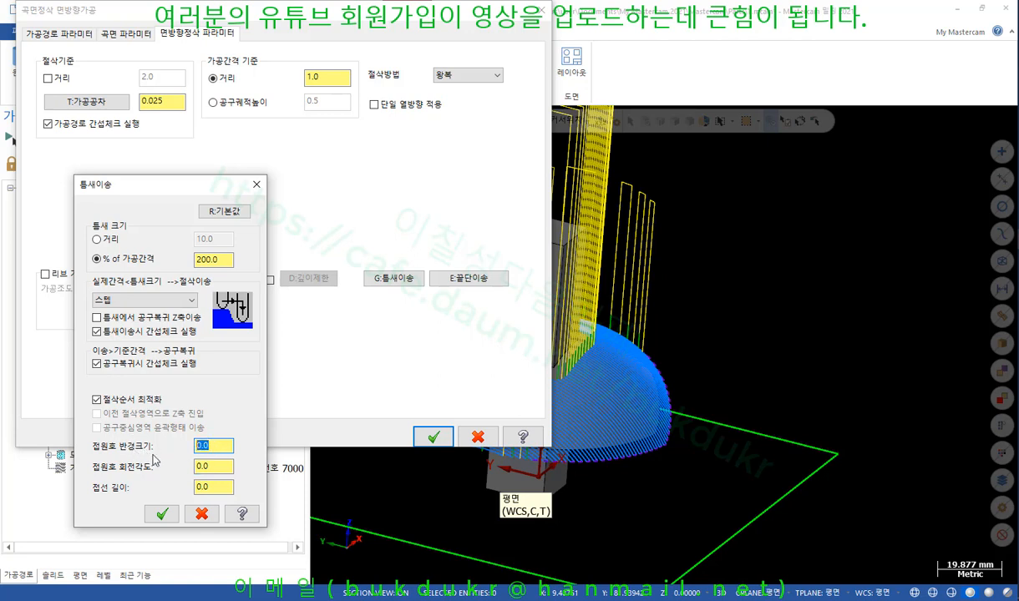
text(5)
double_click(221, 465)
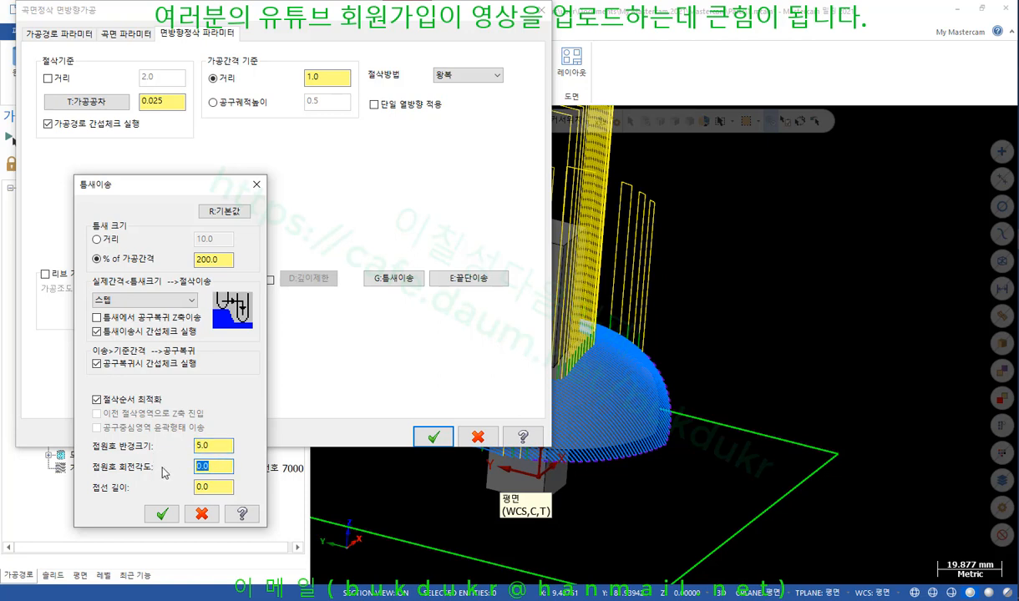
text(910)
double_click(218, 466)
text(90.0)
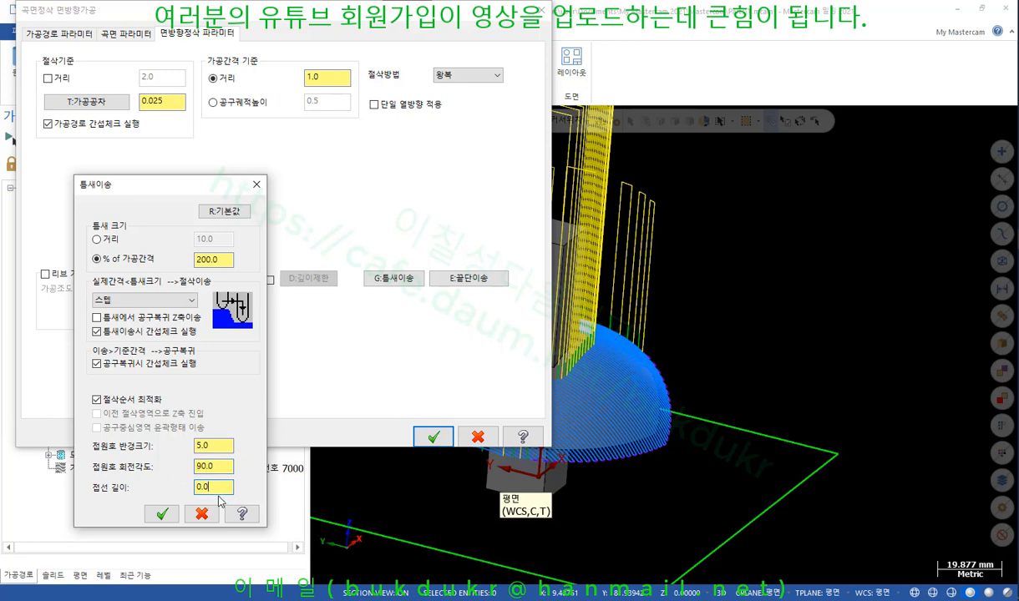
click(162, 515)
click(432, 436)
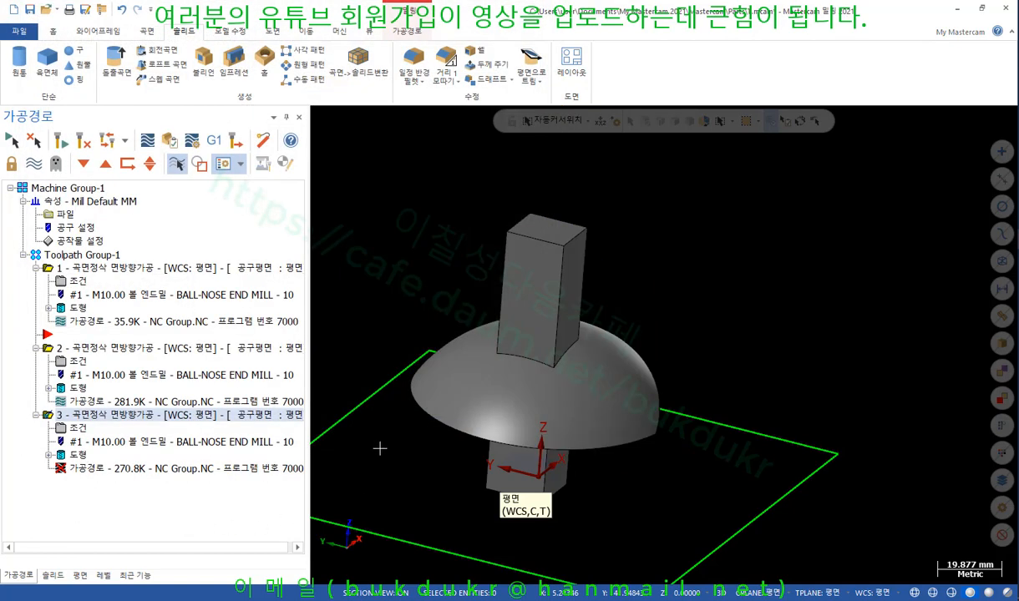
click(60, 139)
Examine the tangential arcs at the ends of operation 3's passes along the dome's edge and around the block.
scroll(683, 445, up, 5)
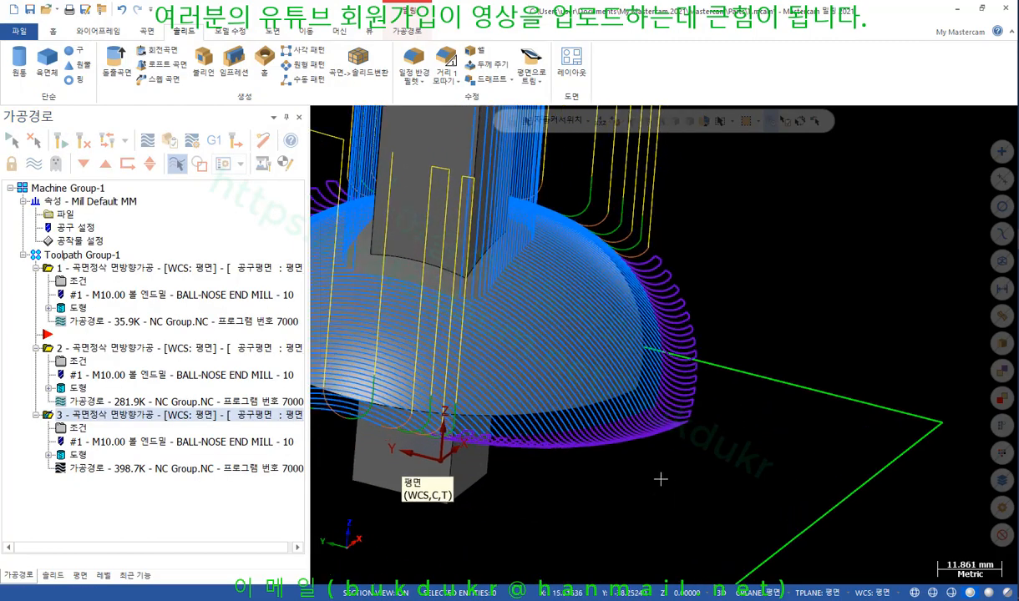
scroll(606, 399, up, 3)
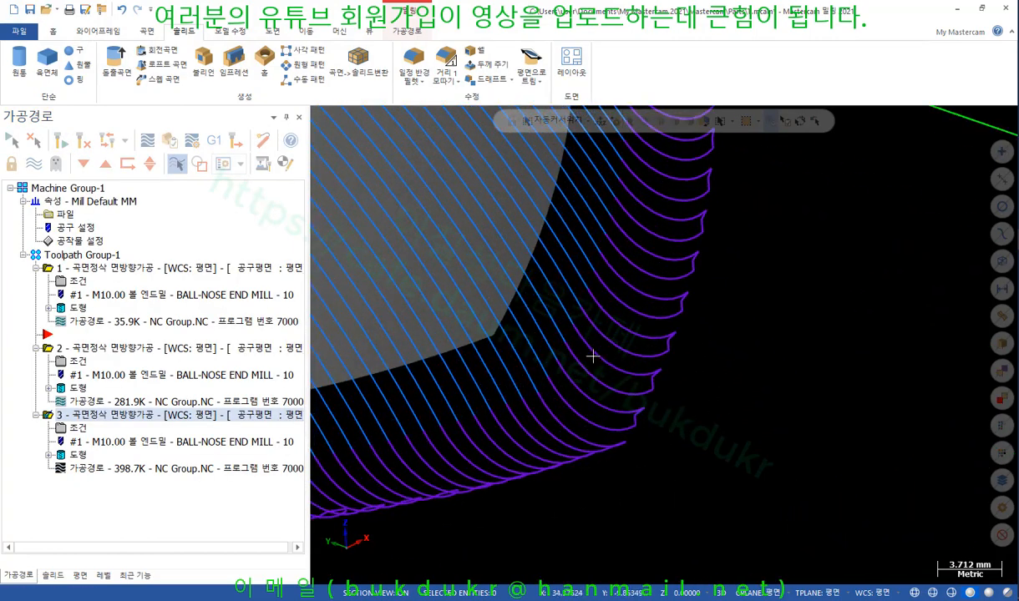
mouse_move(595, 358)
middle_down()
mouse_move(580, 364)
mouse_move(591, 364)
mouse_move(599, 425)
mouse_move(541, 366)
mouse_move(560, 355)
mouse_move(537, 507)
mouse_move(587, 305)
mouse_move(570, 384)
middle_up()
scroll(599, 425, down, 2)
scroll(537, 507, down, 3)
scroll(660, 244, up, 5)
scroll(662, 244, up, 3)
mouse_move(660, 245)
middle_down()
mouse_move(614, 275)
mouse_move(624, 284)
middle_up()
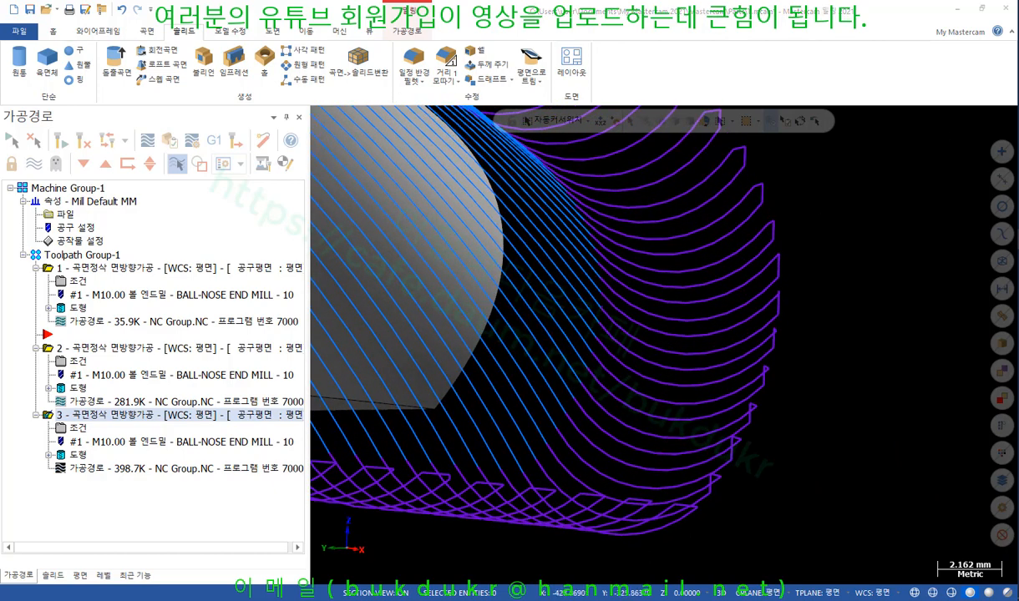
mouse_move(600, 325)
mouse_down()
mouse_move(588, 355)
mouse_move(703, 371)
mouse_move(778, 328)
mouse_up()
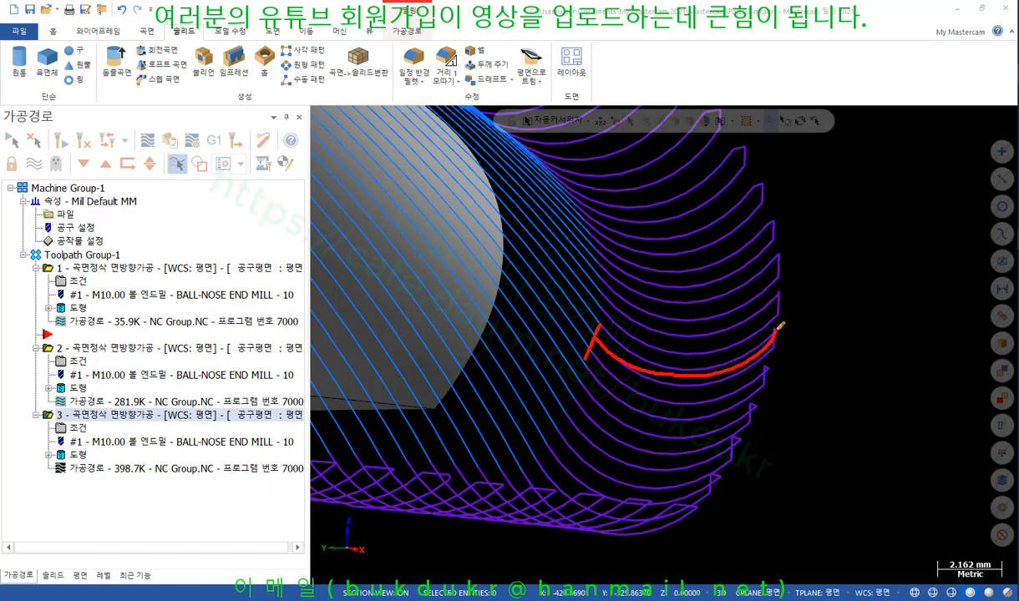
drag(701, 311, 704, 374)
mouse_move(682, 349)
mouse_down()
mouse_move(704, 374)
mouse_move(727, 347)
mouse_up()
drag(711, 236, 725, 303)
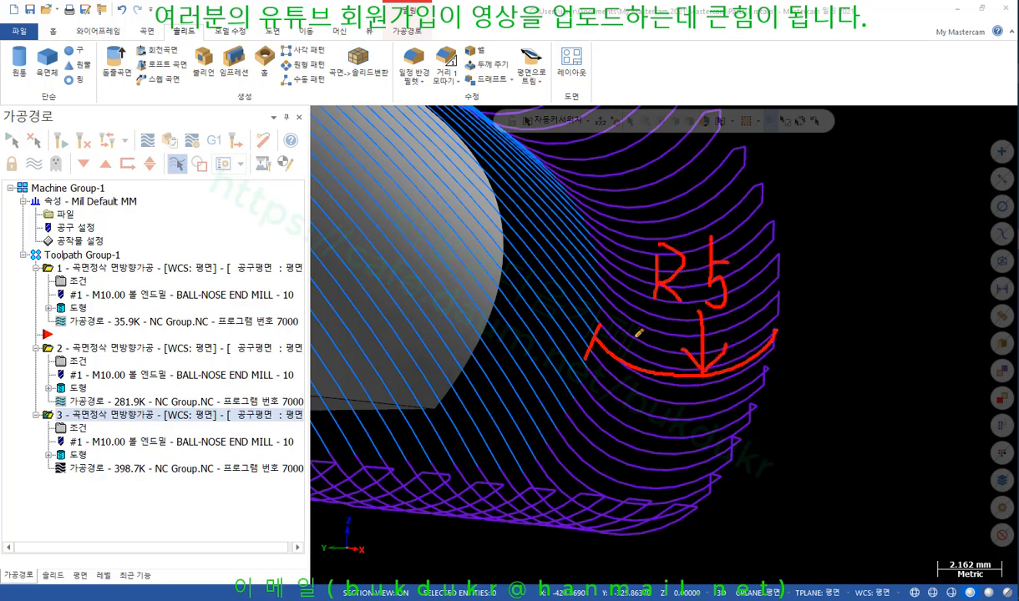
drag(725, 264, 777, 330)
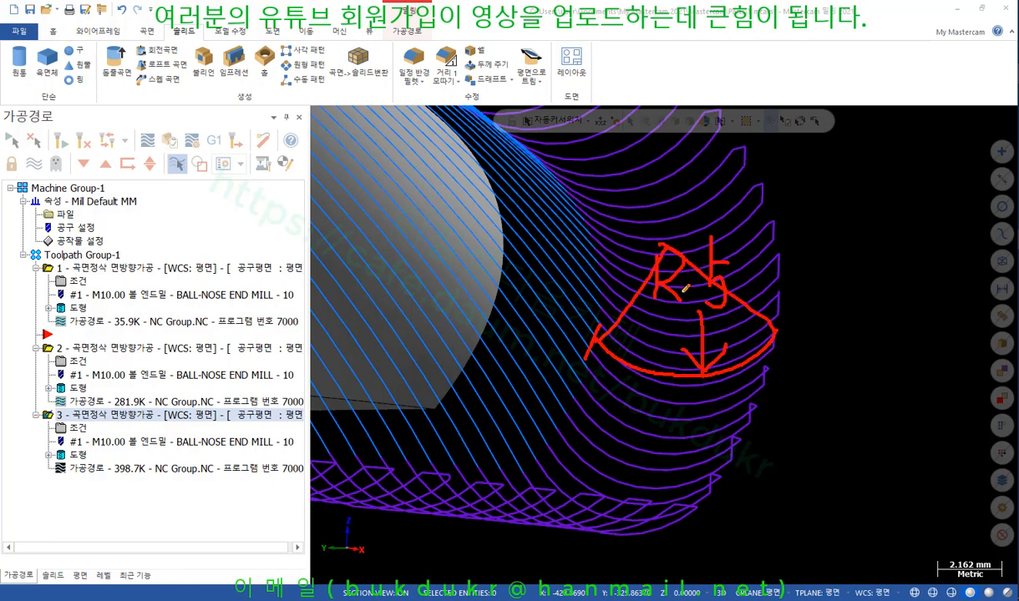
right_click(867, 266)
click(886, 413)
scroll(892, 341, down, 4)
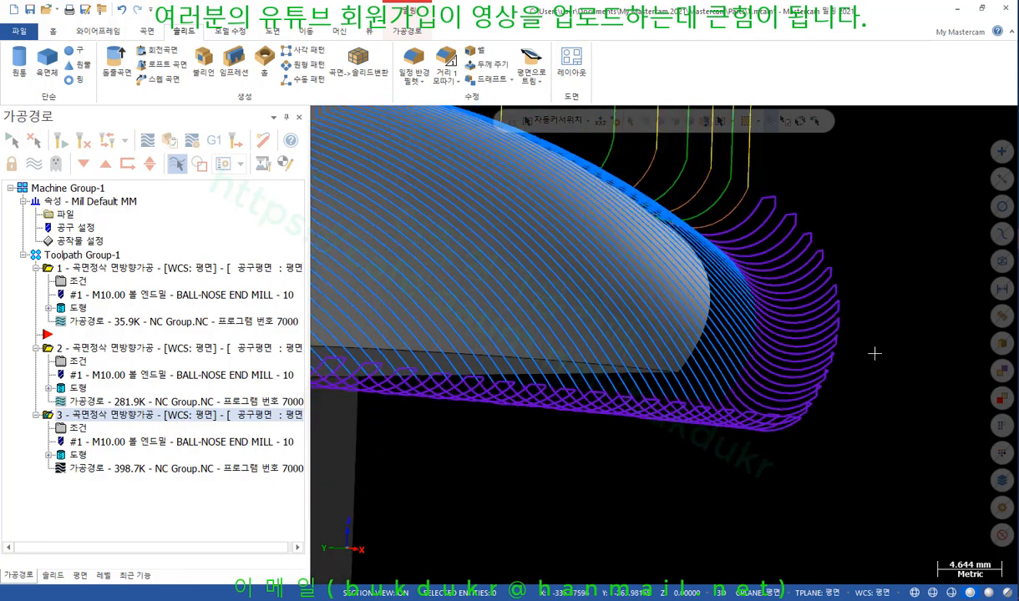
scroll(874, 354, down, 3)
middle_drag(868, 342, 781, 380)
scroll(773, 351, down, 1)
mouse_move(768, 327)
middle_down()
mouse_move(750, 345)
mouse_move(732, 330)
mouse_move(827, 337)
mouse_move(758, 311)
mouse_move(788, 316)
mouse_move(828, 351)
mouse_move(750, 470)
mouse_move(629, 284)
mouse_move(601, 278)
mouse_move(829, 314)
middle_up()
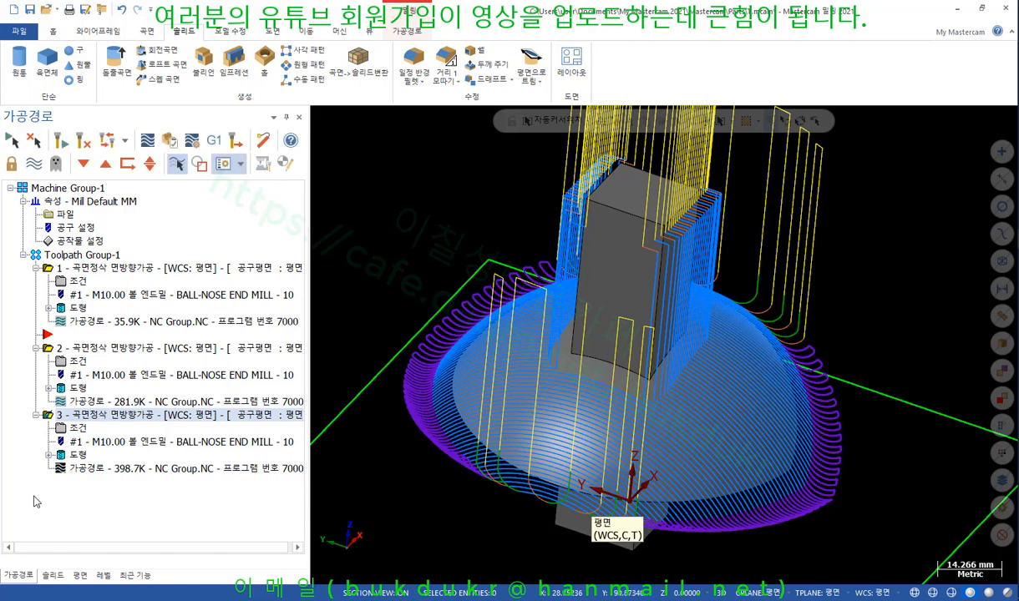
Expand the solid's history and regenerate the solid model.
click(53, 575)
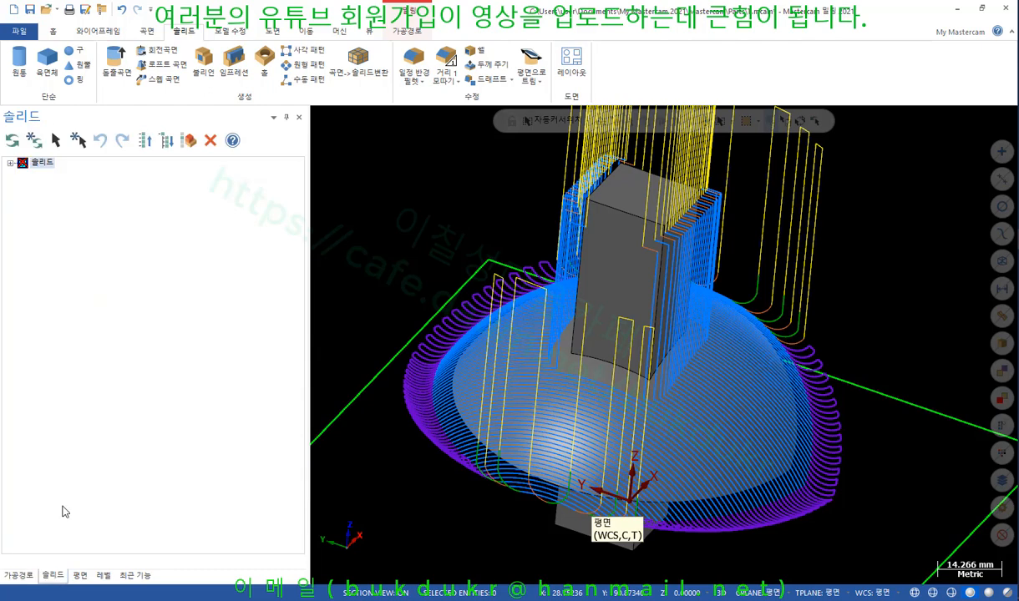
click(10, 164)
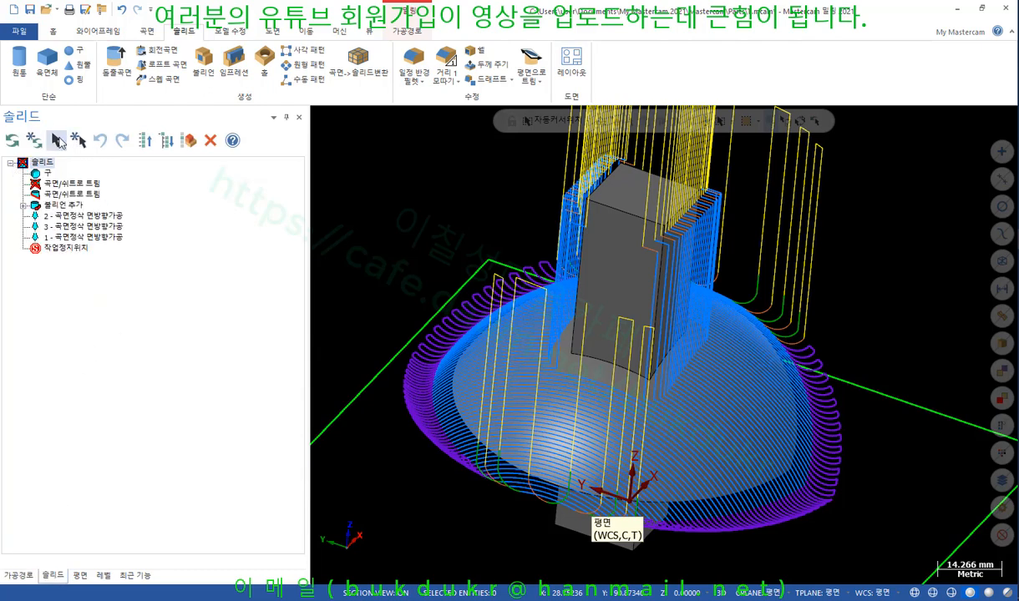
click(56, 141)
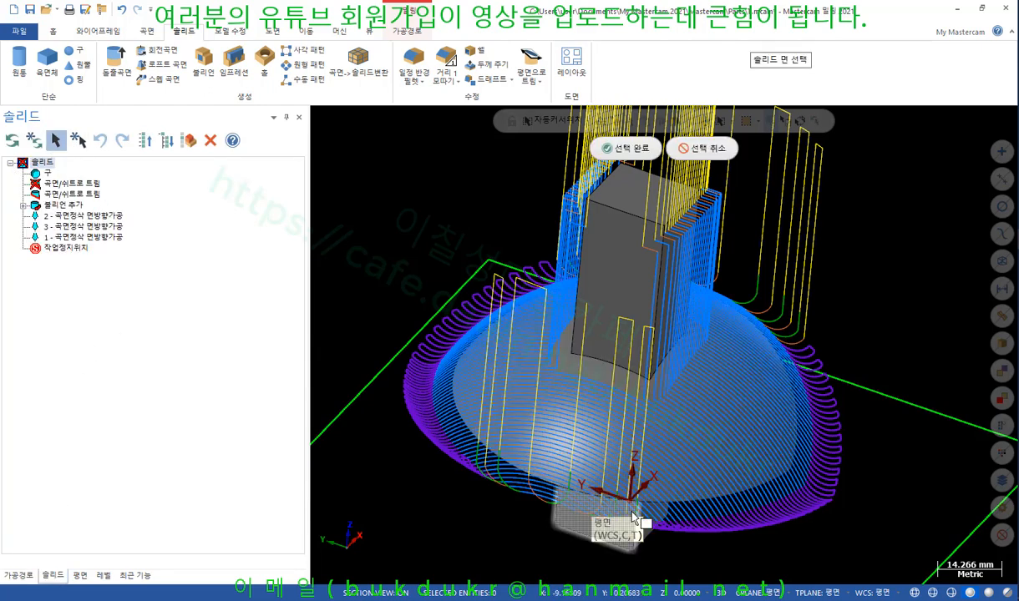
click(679, 482)
click(13, 141)
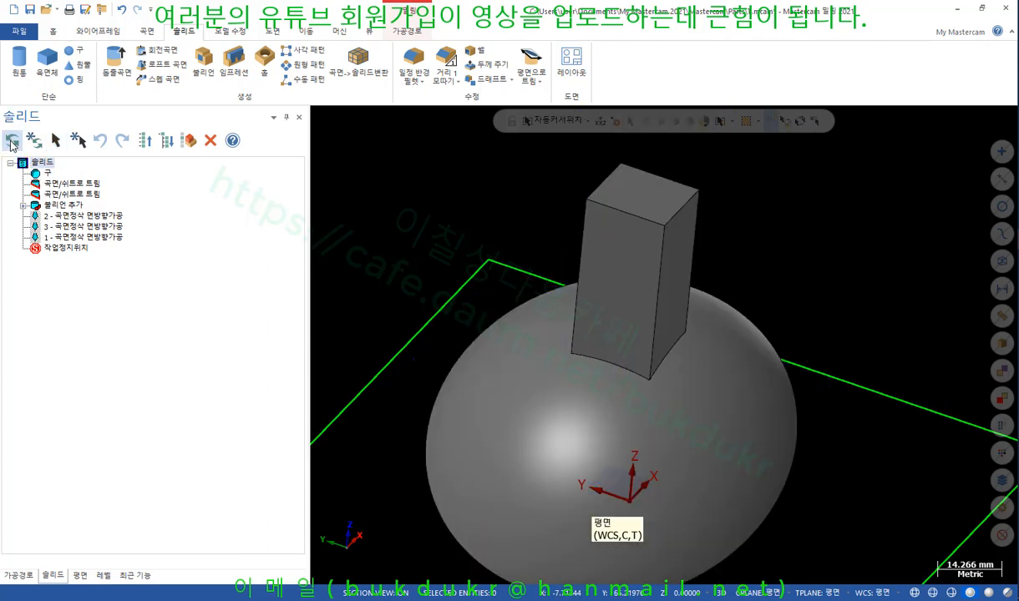
scroll(589, 288, down, 3)
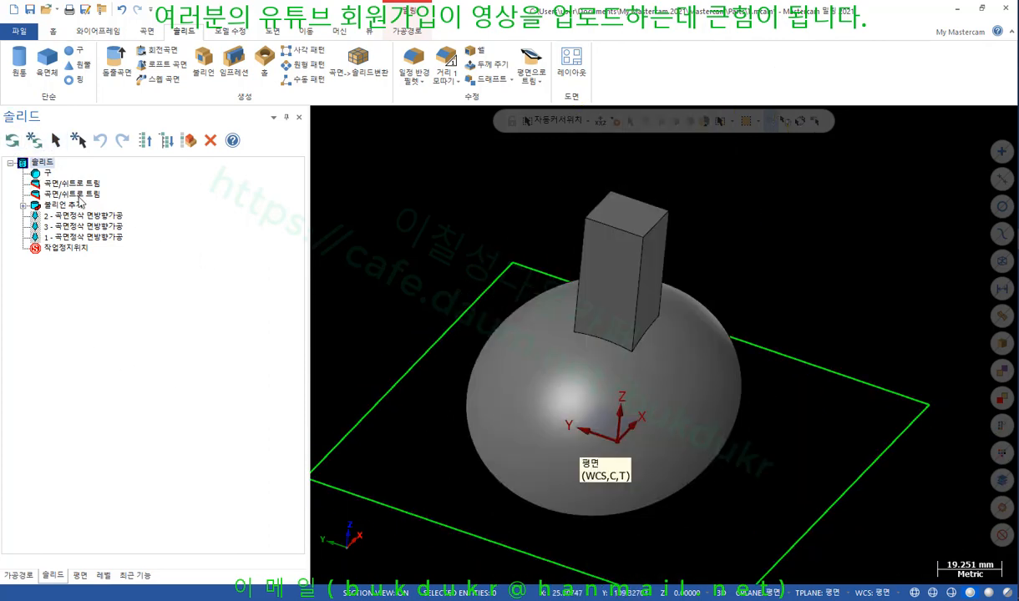
Remove the Boolean add operation (불리언 추가) from the solid's history and delete the separated block body.
click(65, 207)
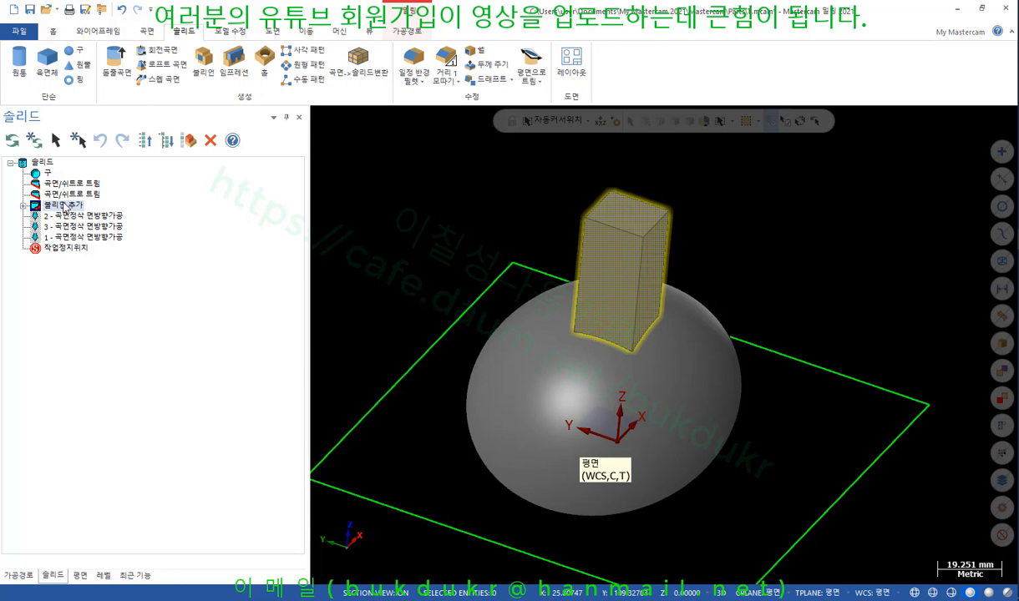
key(Delete)
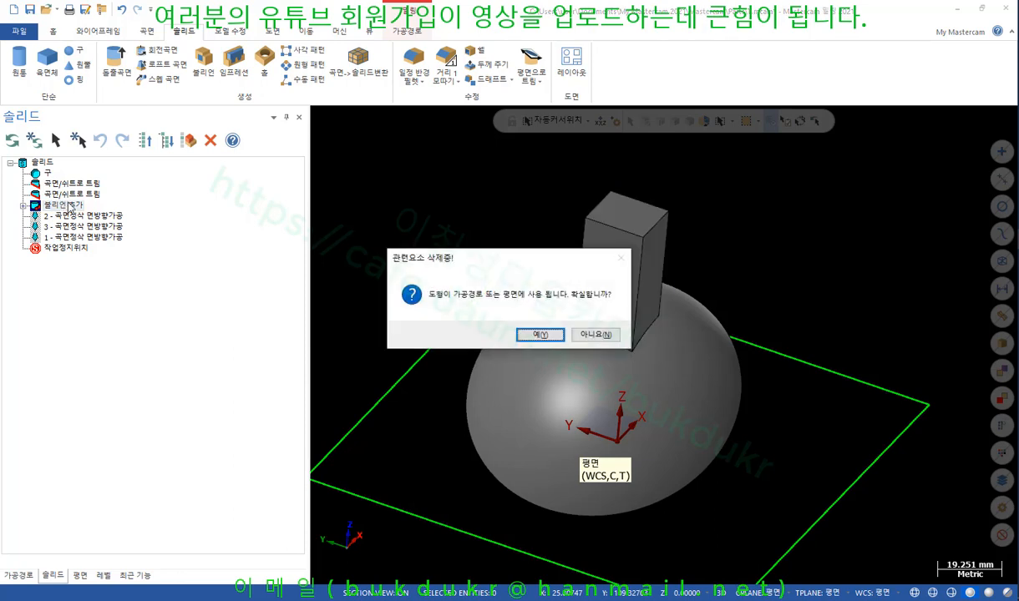
click(539, 335)
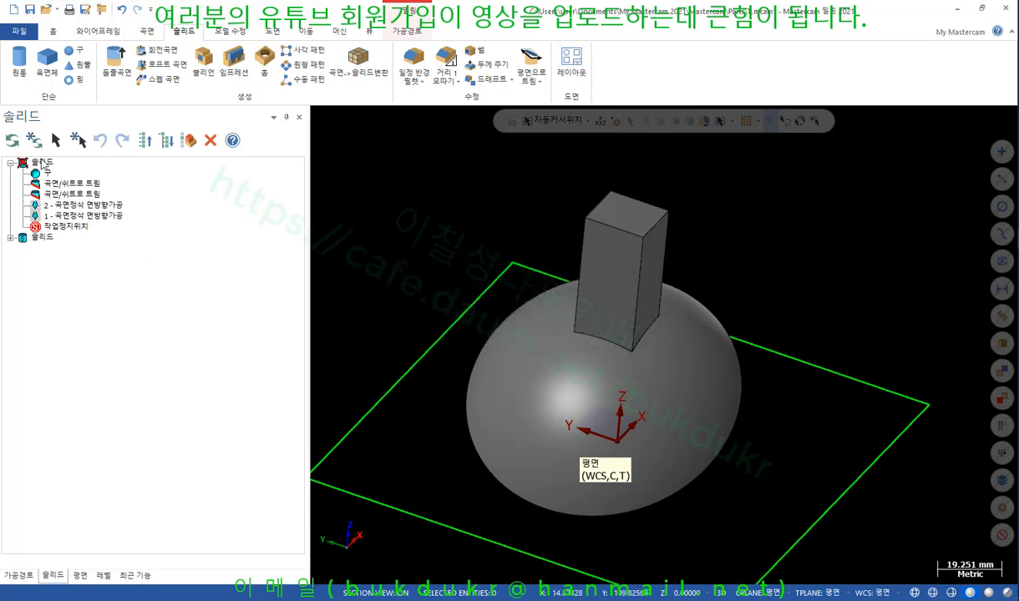
click(15, 143)
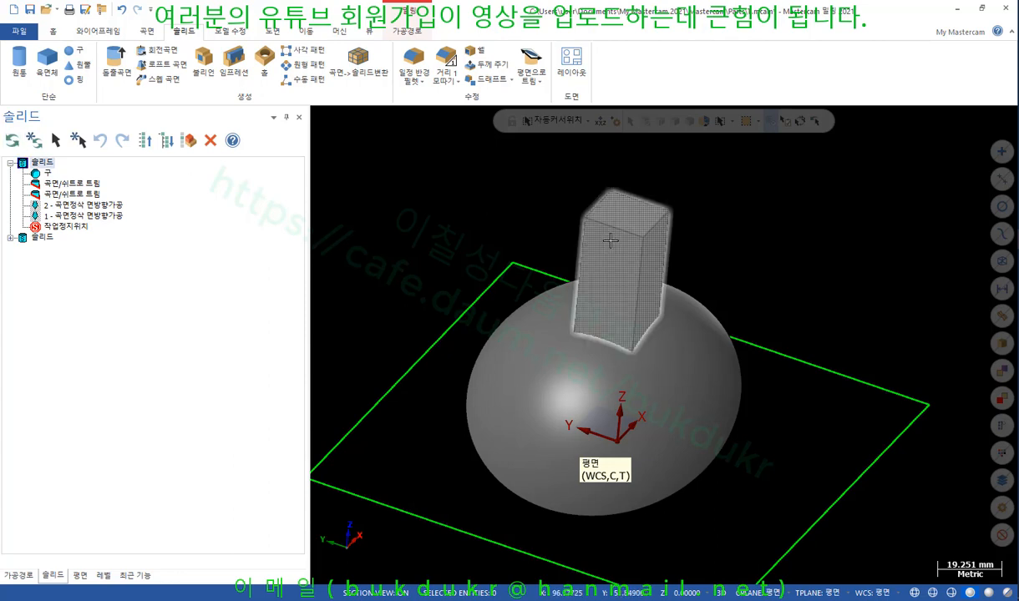
key(Delete)
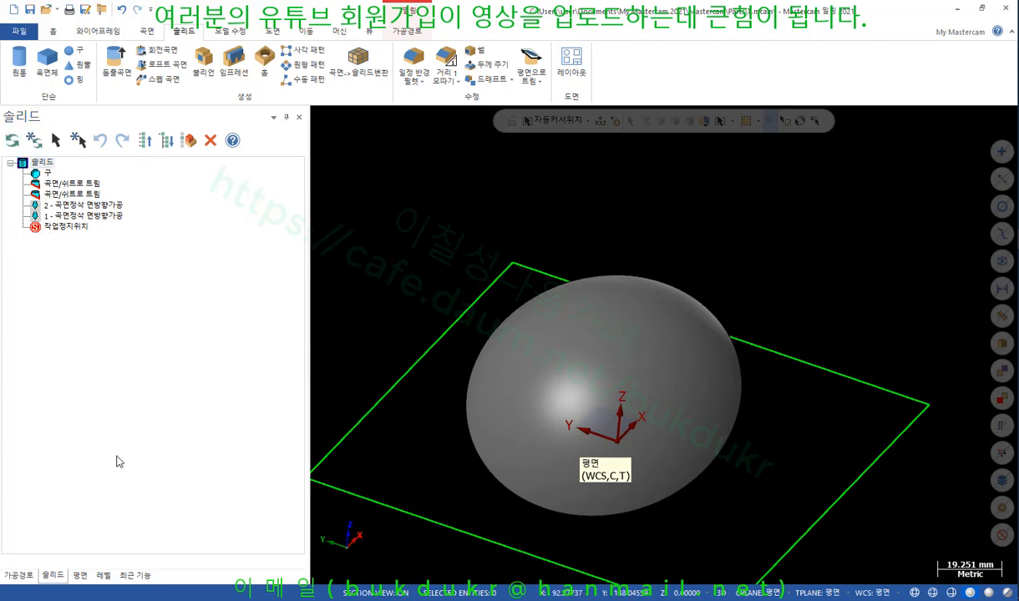
Regenerate all toolpaths in Toolpath Group-1 on the sphere without the block.
click(18, 577)
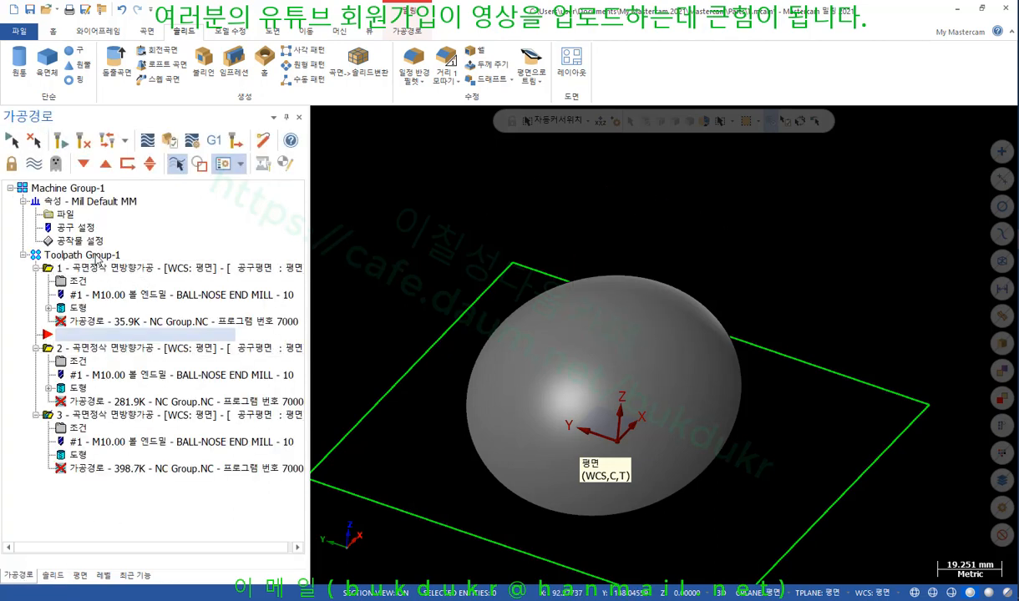
click(82, 142)
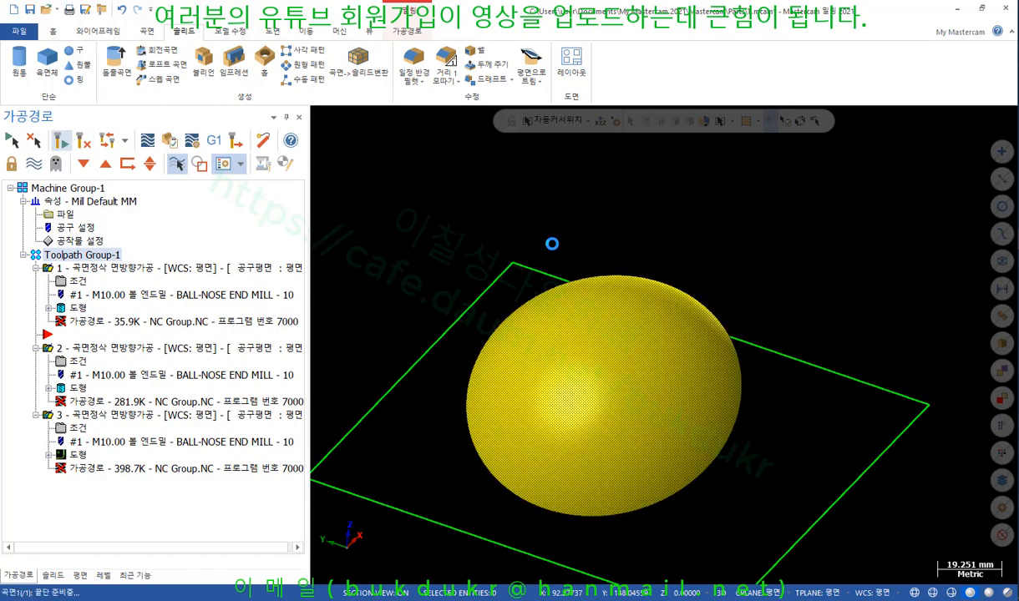
click(631, 349)
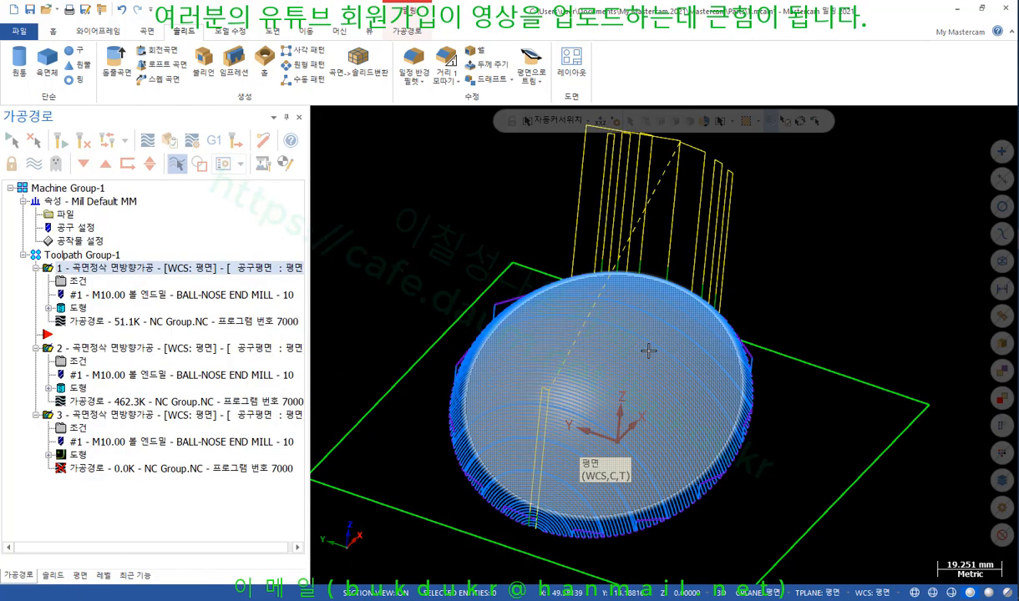
scroll(619, 414, up, 2)
middle_drag(619, 413, 603, 346)
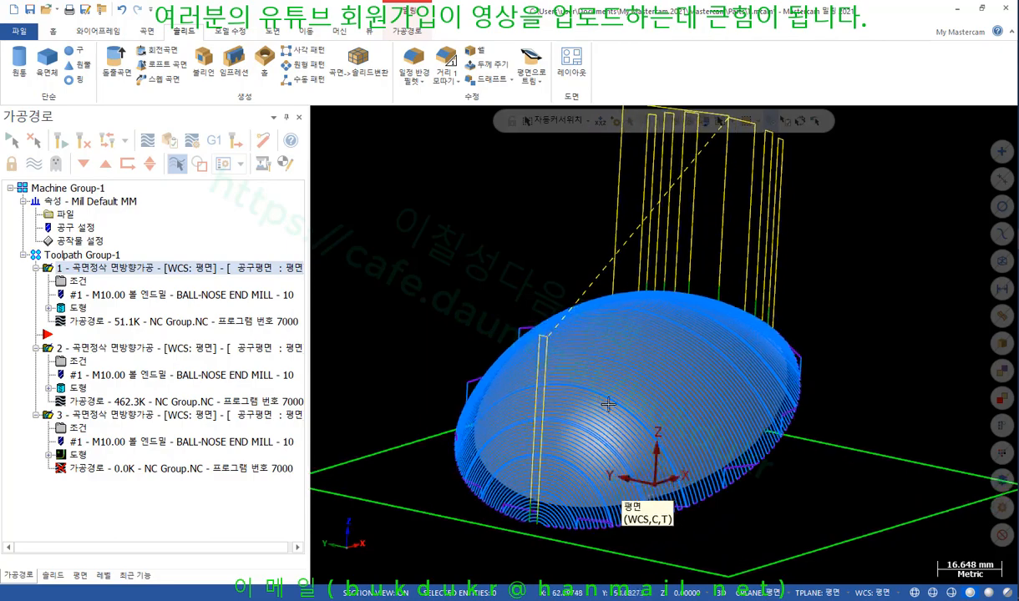
scroll(788, 535, up, 3)
scroll(754, 491, up, 2)
Try to regenerate operation 3's toolpath on its own.
click(94, 414)
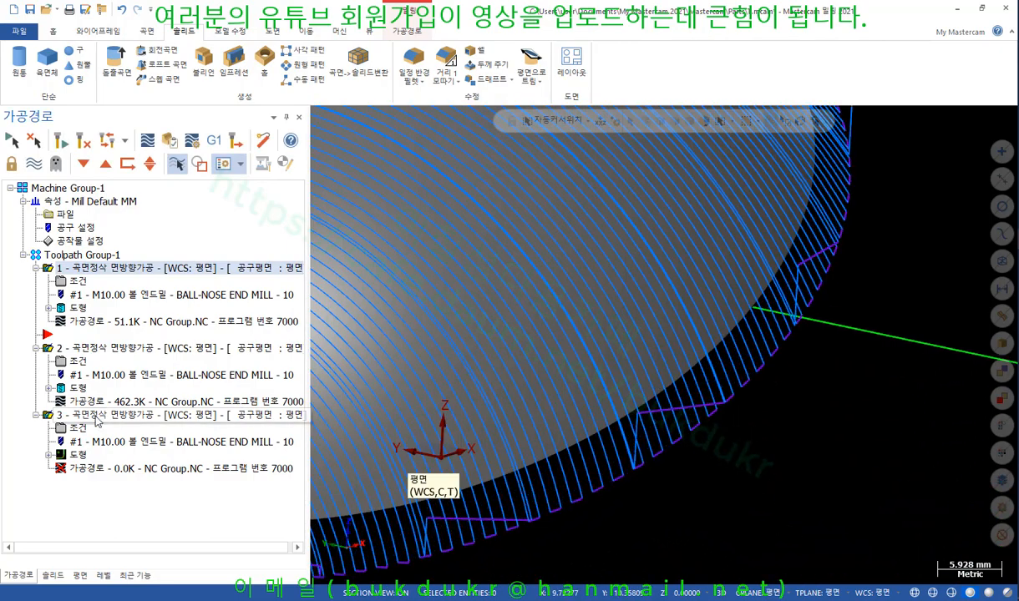
click(84, 140)
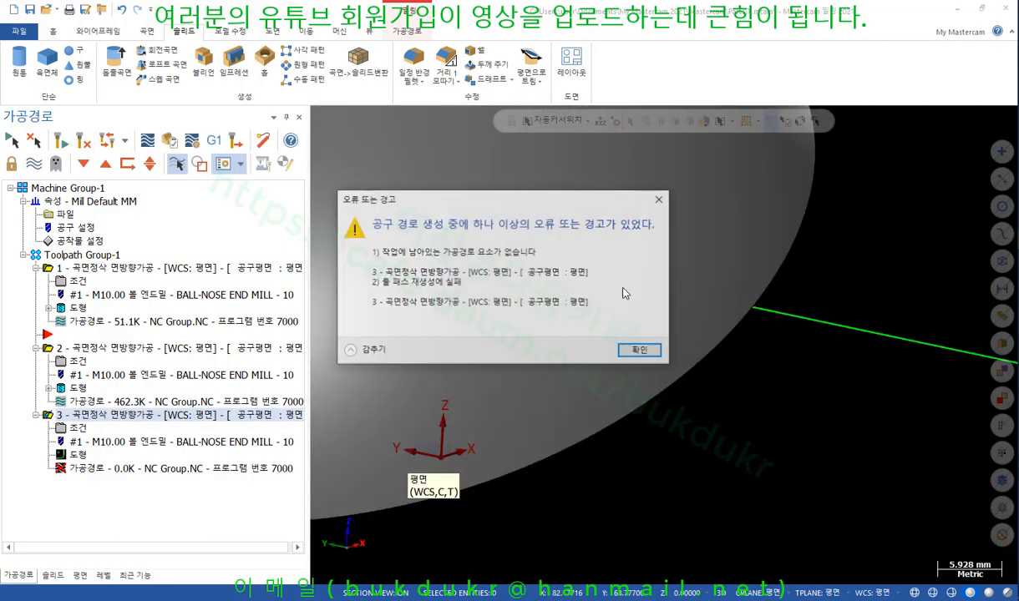
click(640, 350)
scroll(778, 394, down, 4)
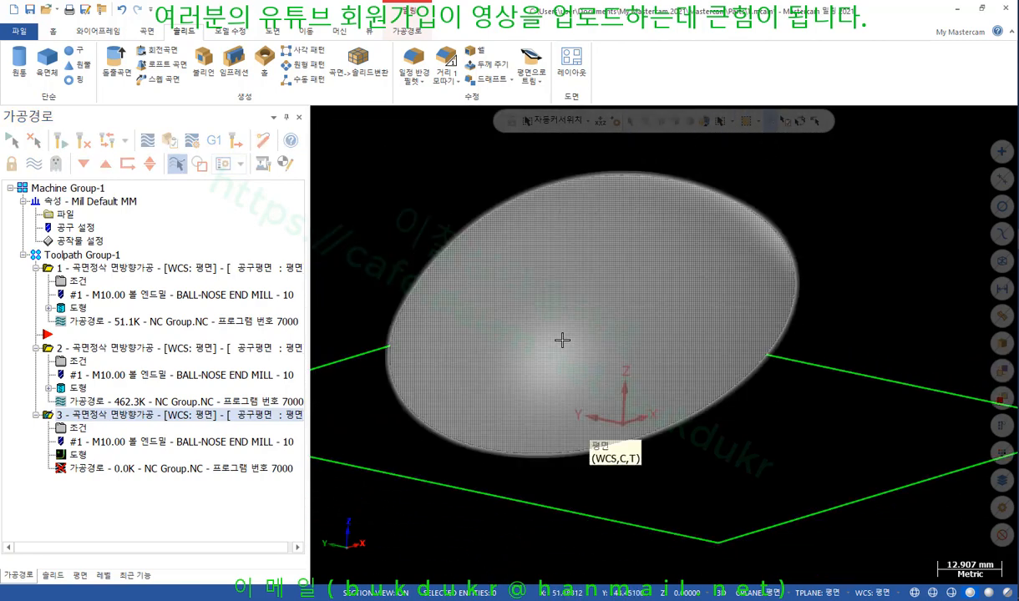
Select the sphere's face as the drive surface in operation 3's surface parameters.
click(95, 431)
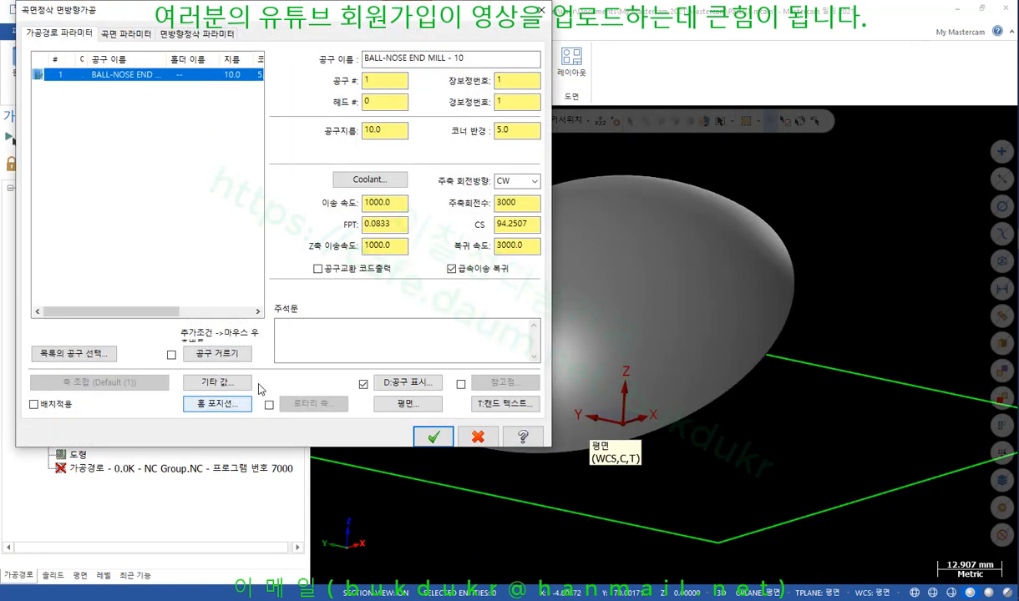
click(142, 34)
click(394, 90)
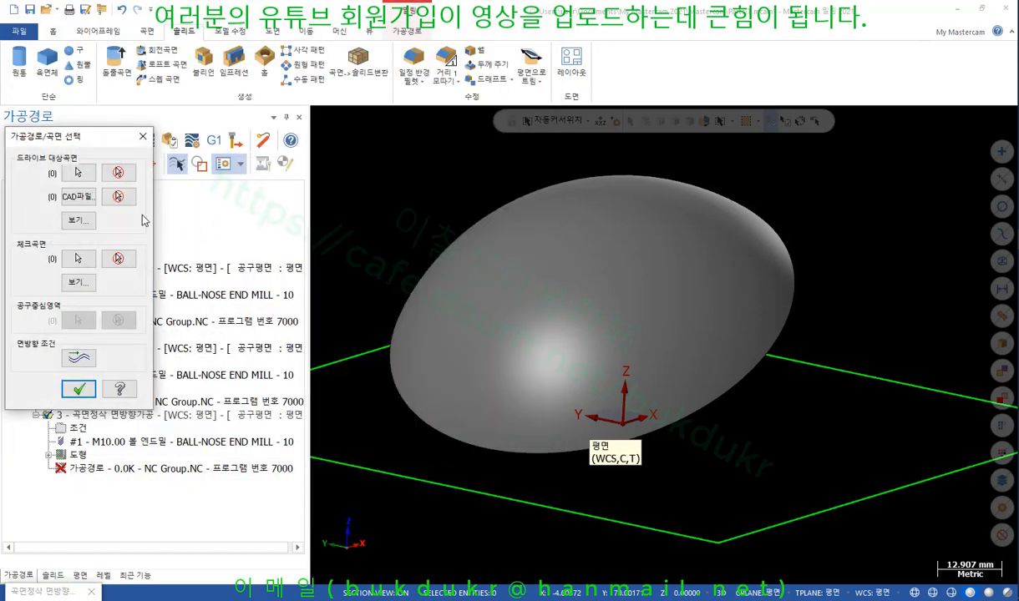
click(78, 173)
click(589, 284)
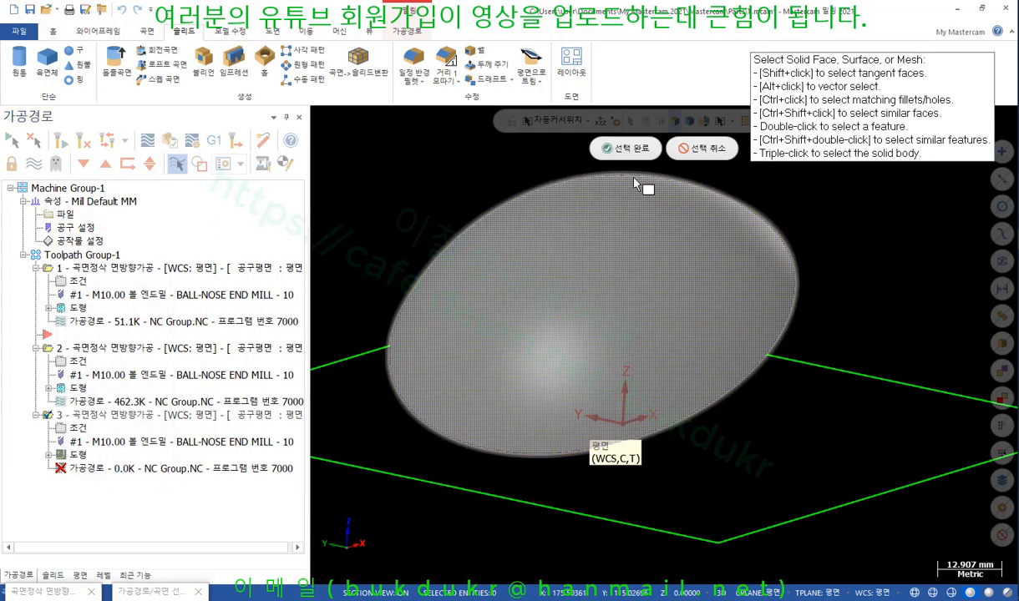
click(598, 142)
click(79, 389)
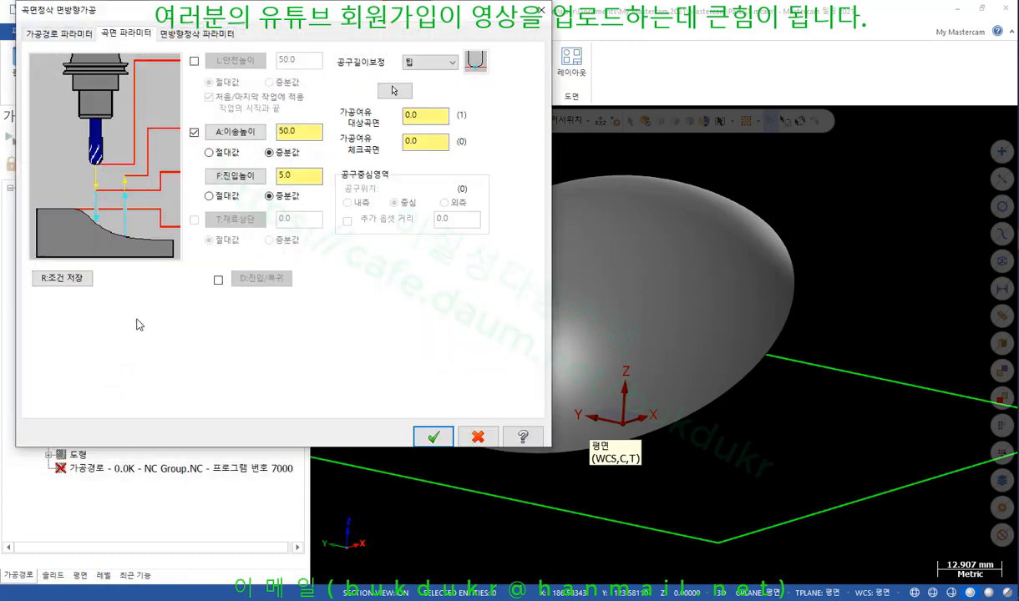
Accept operation 3's surface parameters, regenerate its toolpath and inspect the tangential arcs along the sphere's edge.
click(413, 418)
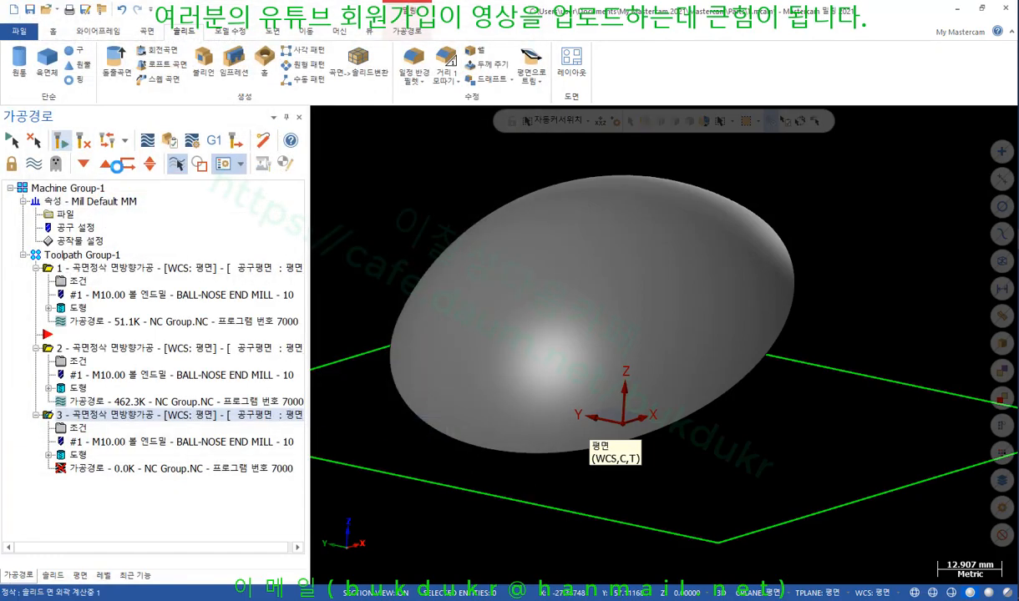
scroll(568, 368, down, 1)
middle_drag(568, 369, 543, 274)
scroll(635, 289, down, 1)
middle_drag(635, 289, 678, 318)
scroll(752, 397, up, 7)
scroll(711, 383, up, 1)
middle_drag(711, 383, 640, 349)
scroll(613, 350, down, 3)
scroll(612, 350, up, 1)
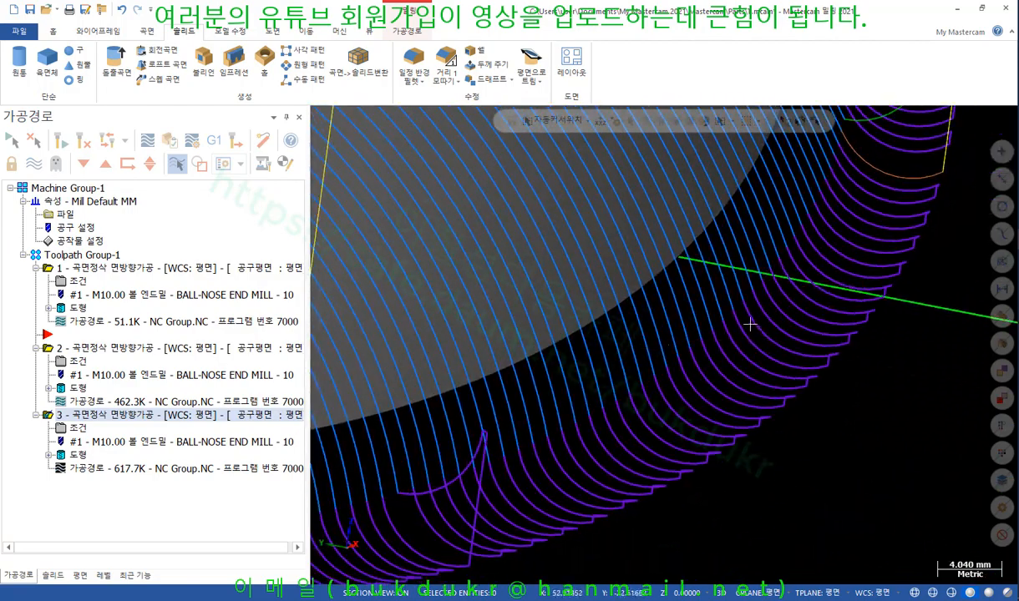
Set the tangent line length (접선 길이) to 2 in operation 3's gap settings and regenerate the toolpath.
click(78, 430)
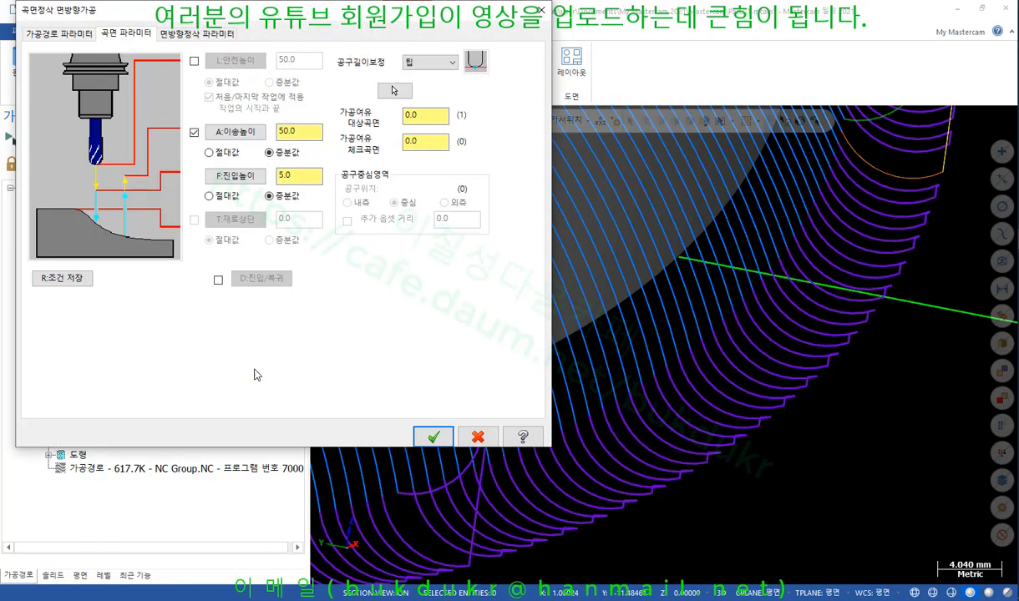
click(194, 33)
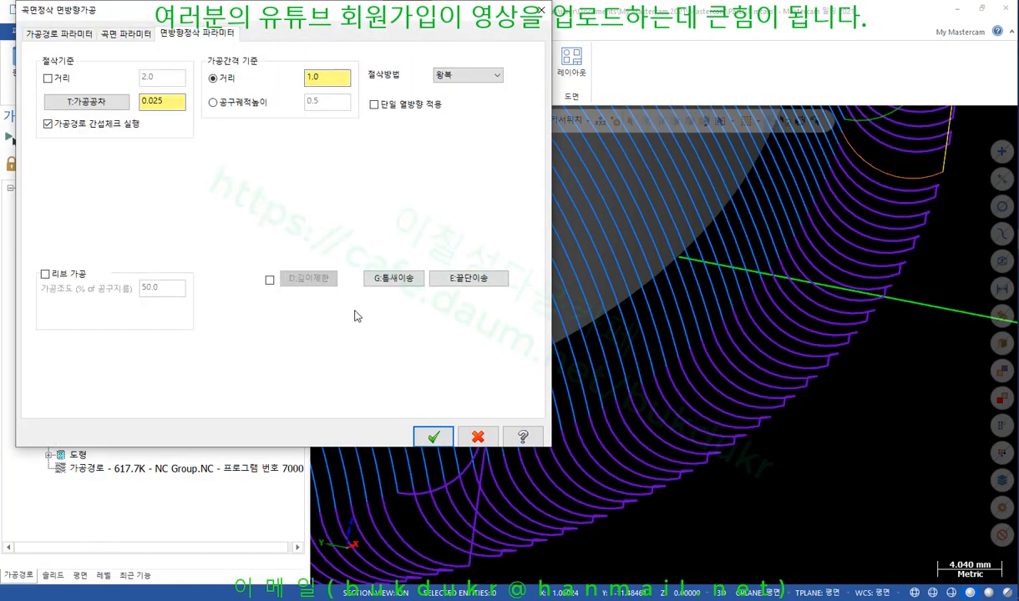
click(407, 283)
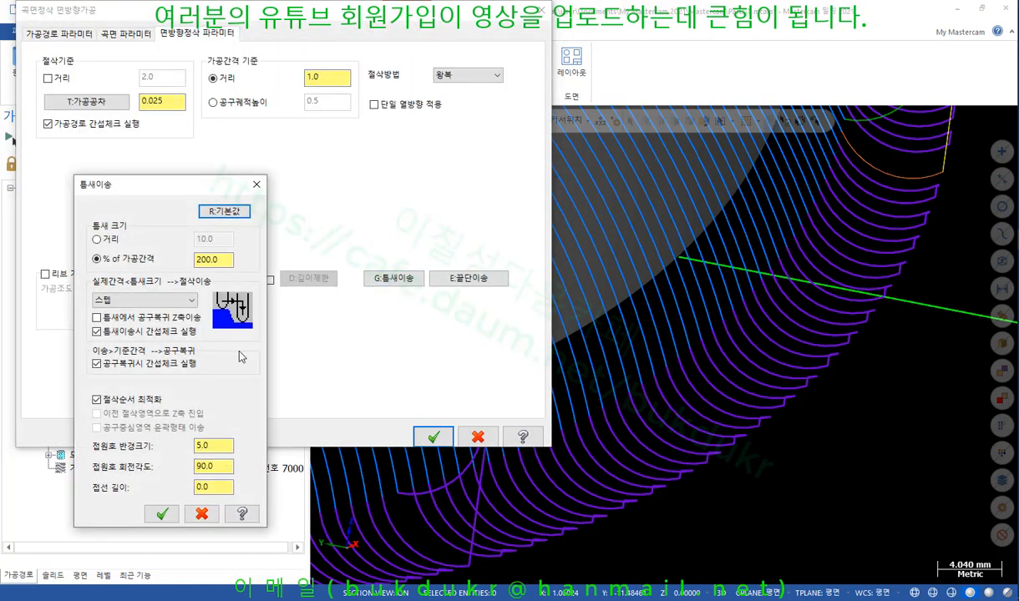
click(224, 490)
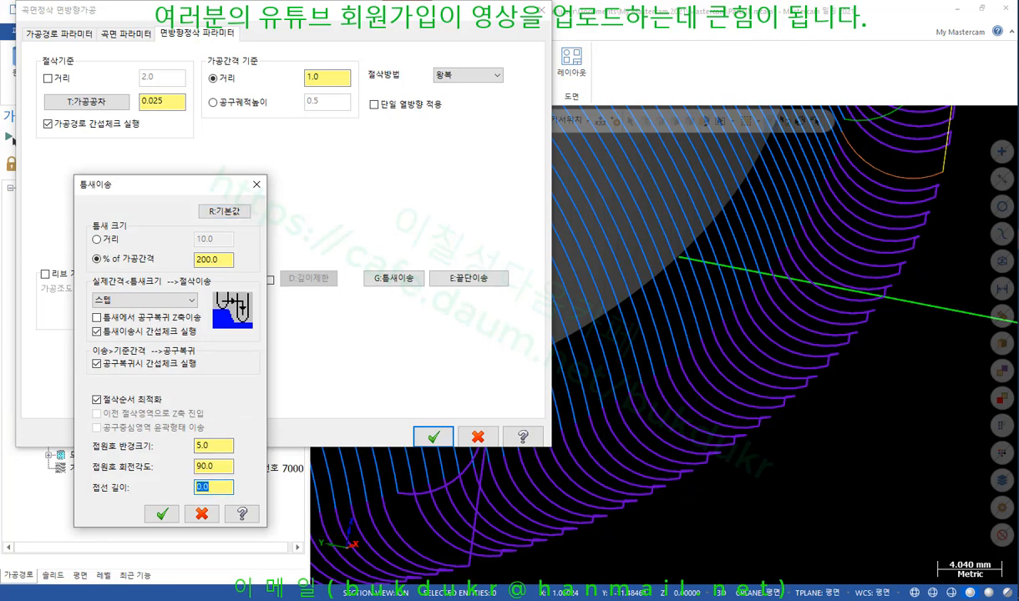
click(162, 515)
click(432, 438)
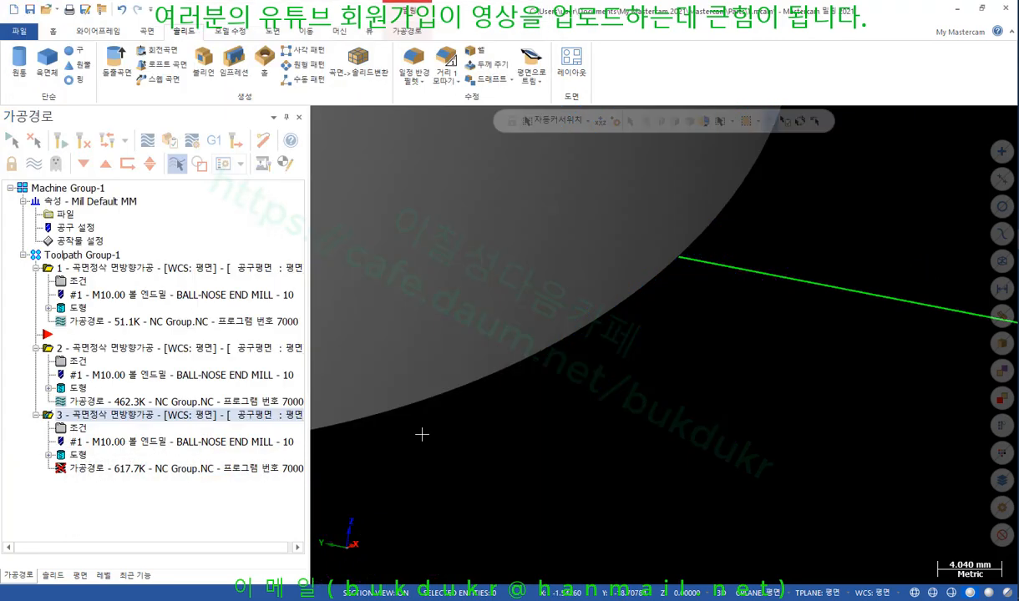
click(87, 141)
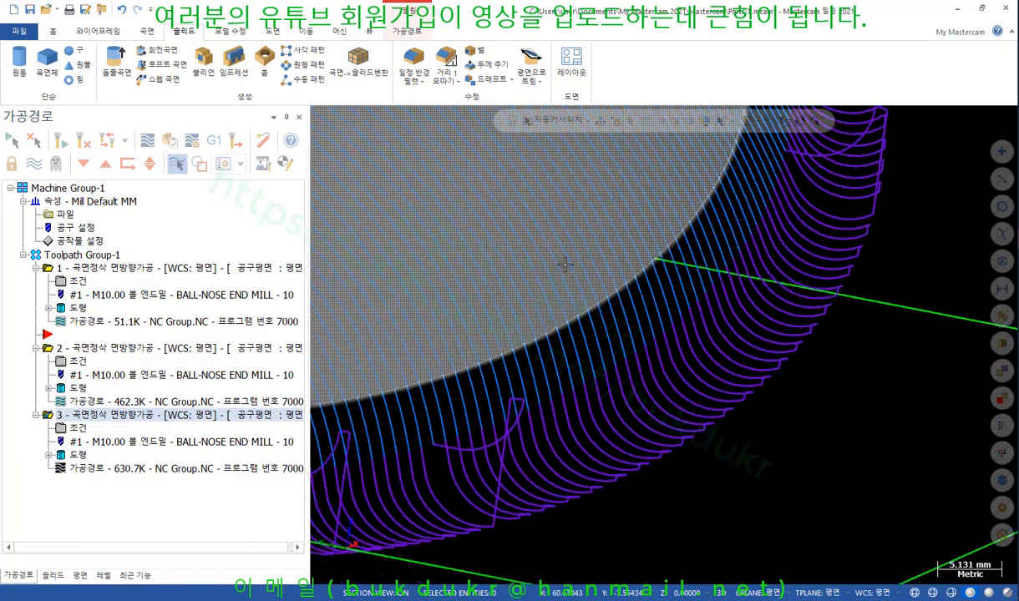
Turn on the display of toolpath endpoints (끝점) to examine where the tangential arcs and lines join the cuts.
middle_drag(545, 263, 670, 262)
scroll(551, 301, up, 5)
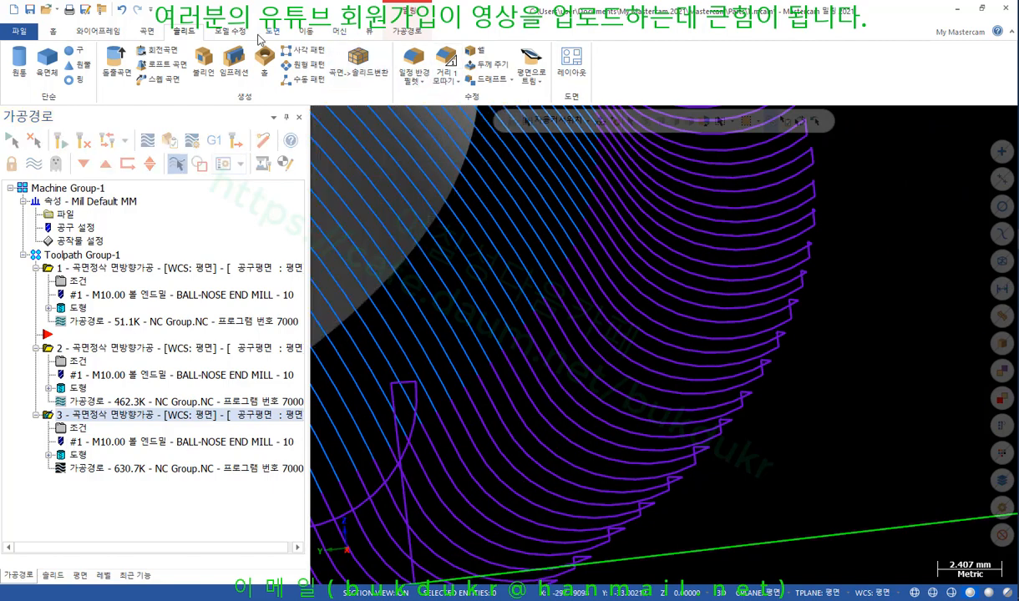
click(361, 31)
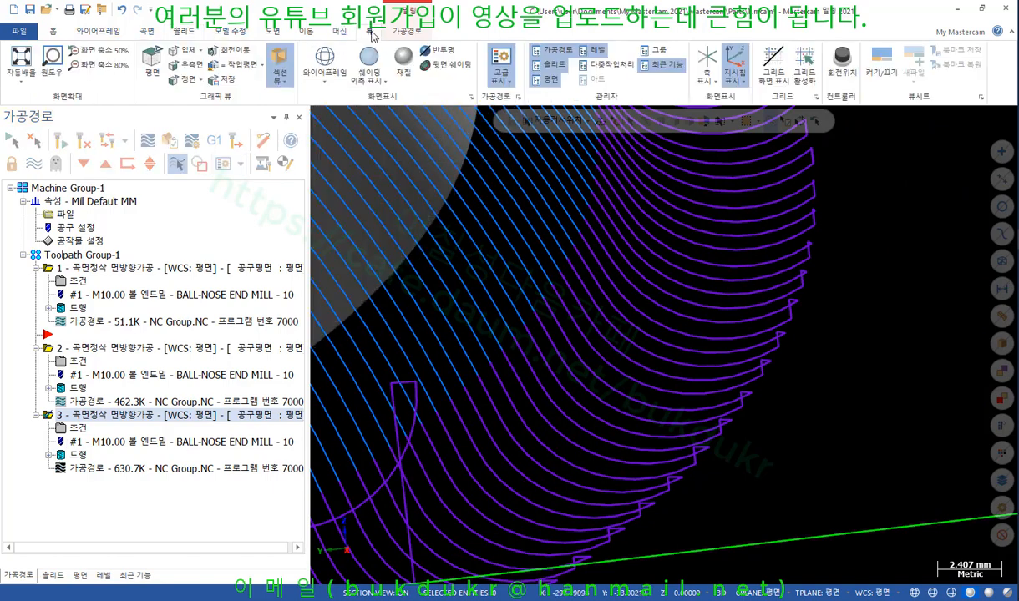
click(501, 67)
click(515, 242)
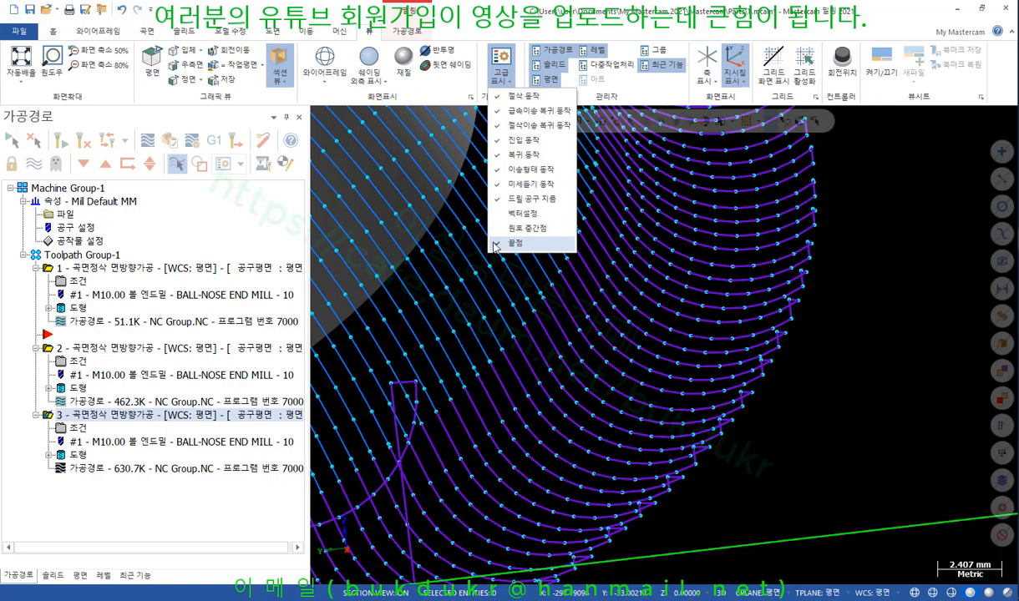
click(849, 252)
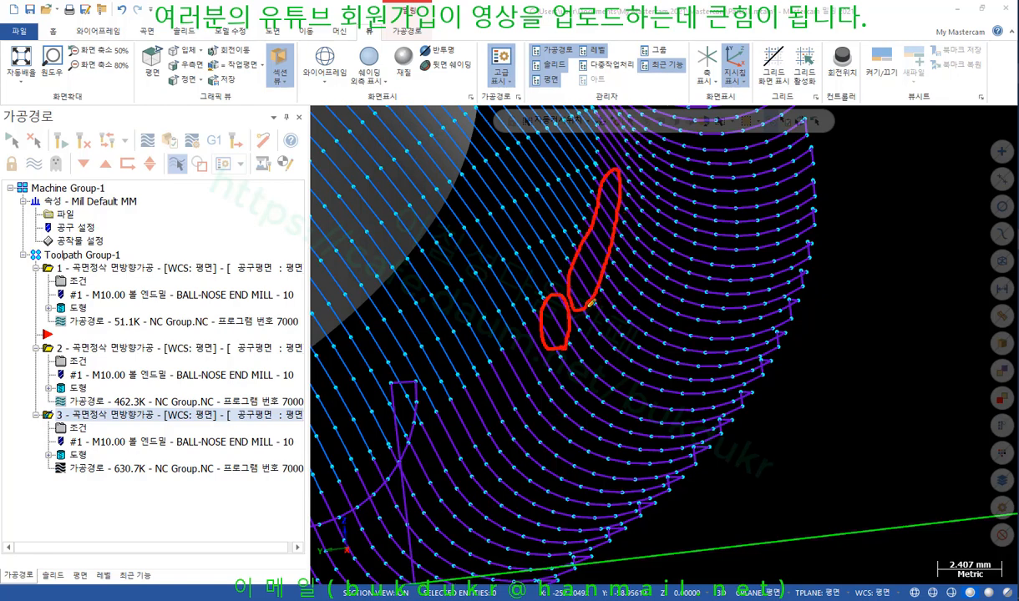
right_click(861, 313)
click(877, 428)
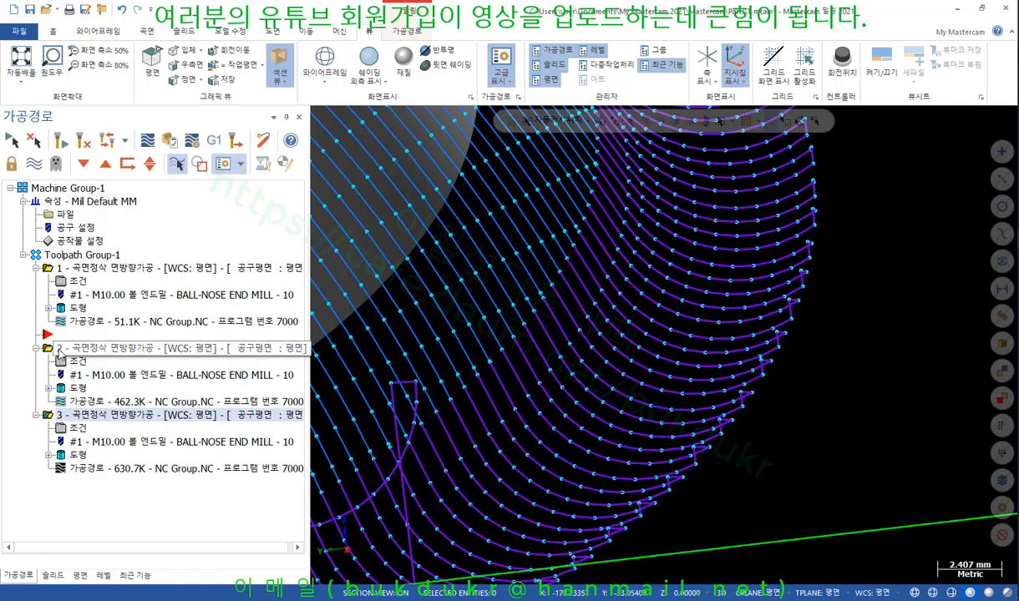
Collapse operations 1 and 2 in the toolpath tree and copy operation 3 to the end of Toolpath Group-1.
click(37, 268)
click(37, 295)
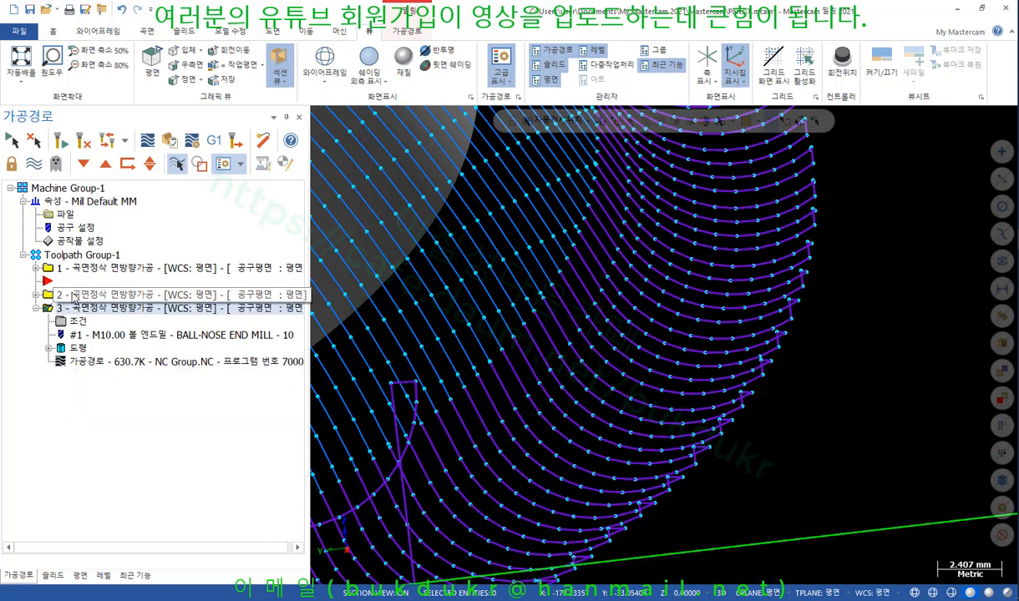
right_drag(82, 311, 93, 398)
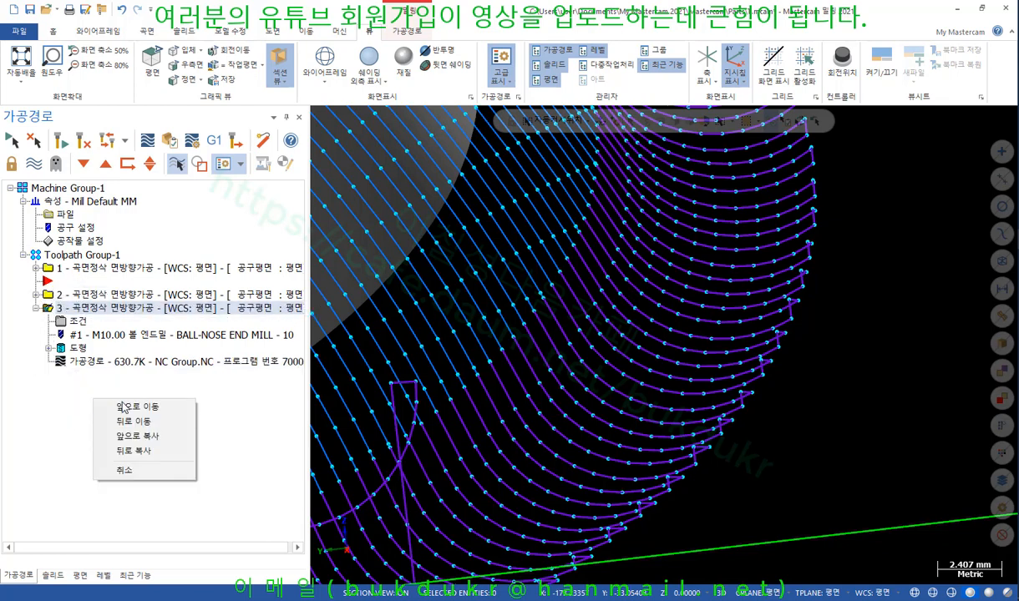
click(134, 451)
Set the tangent line length to 0 in operation 3's gap settings and regenerate its toolpath.
click(77, 321)
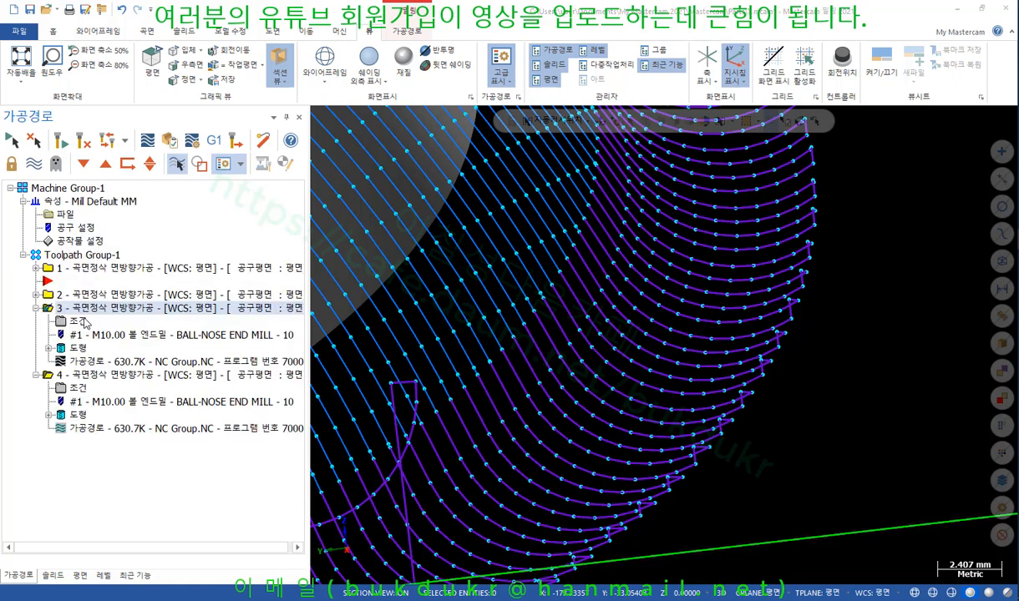
click(393, 277)
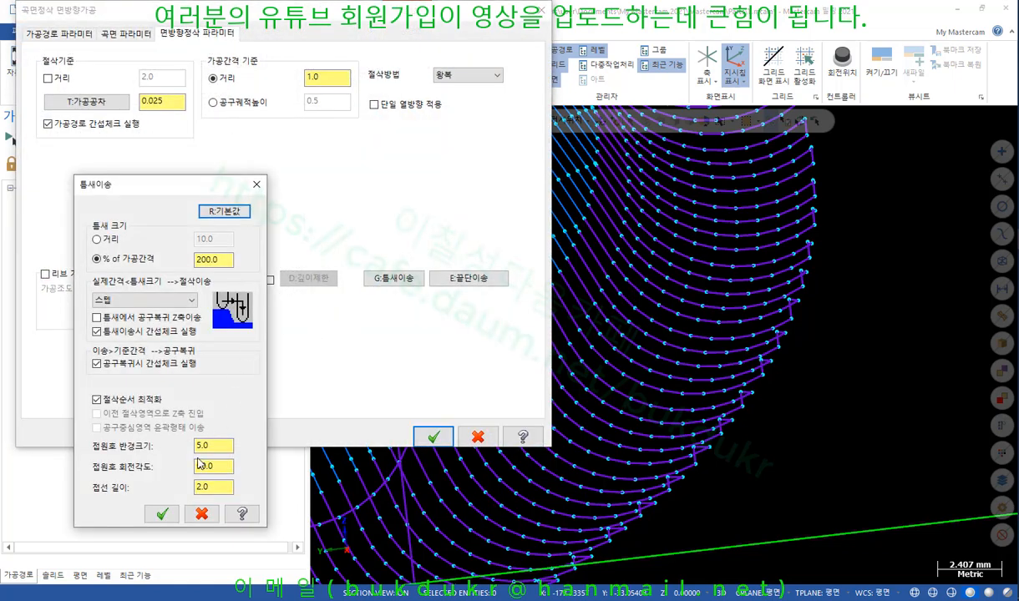
click(212, 487)
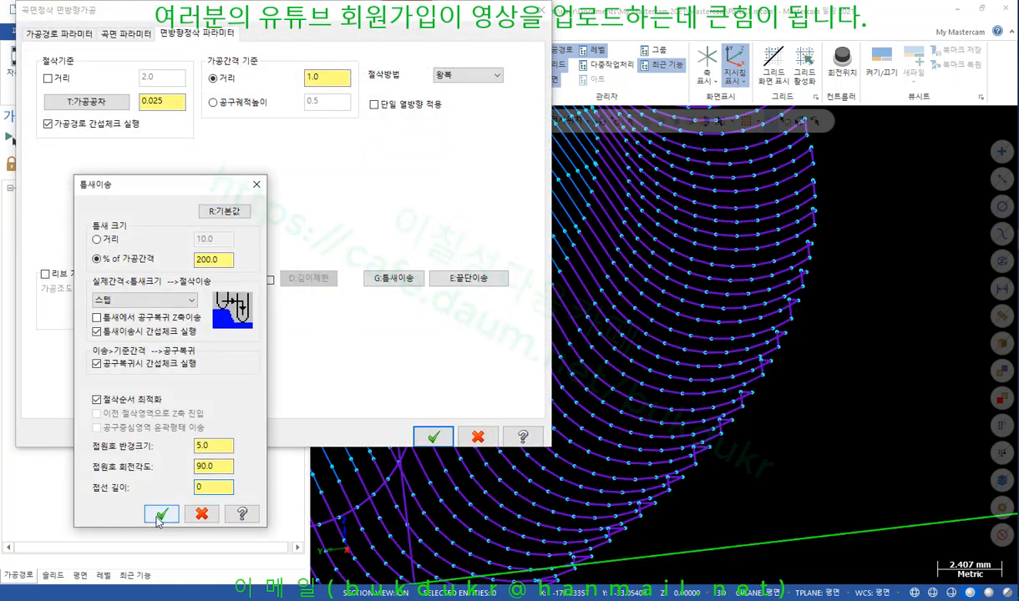
click(162, 513)
click(432, 437)
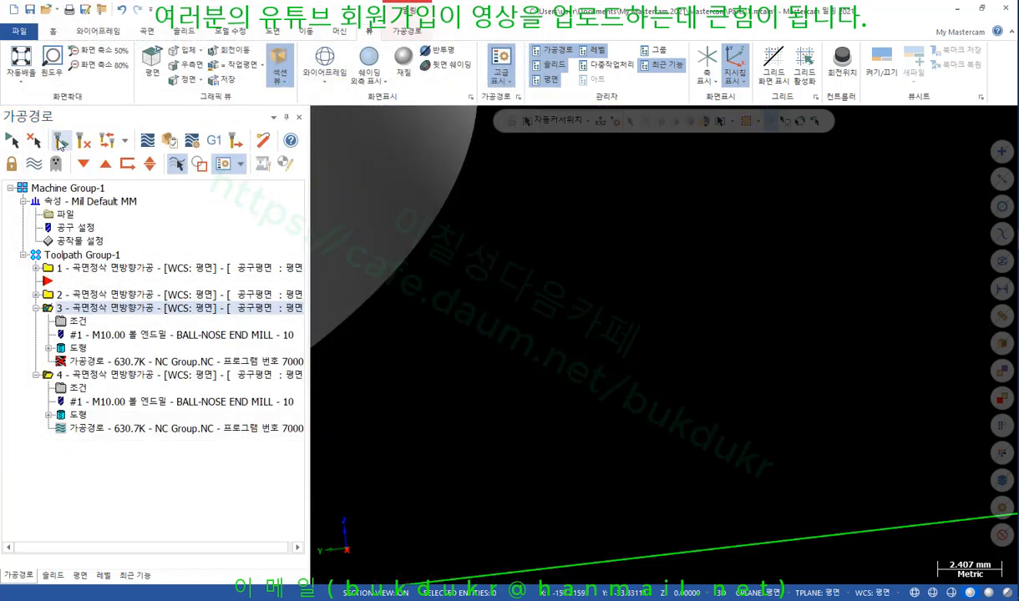
click(83, 142)
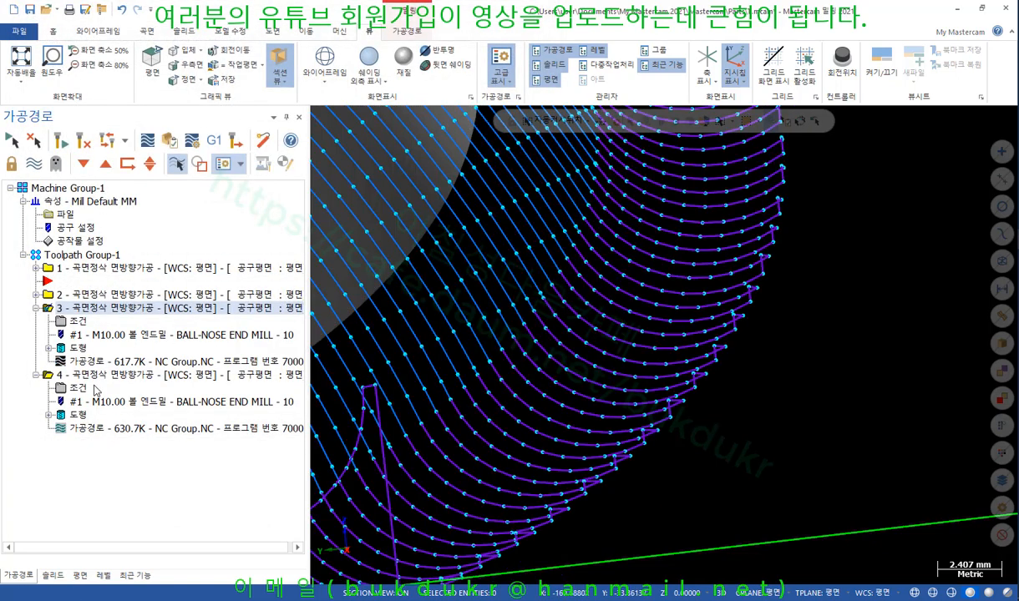
Compare the toolpaths of operations 3 and 4 by displaying each one alternately.
click(96, 376)
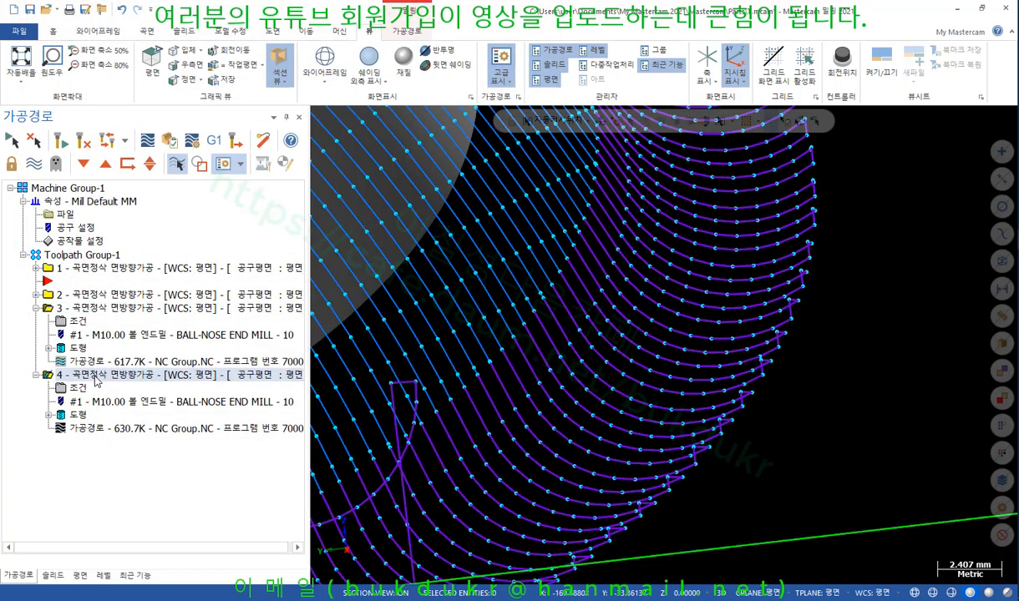
click(91, 306)
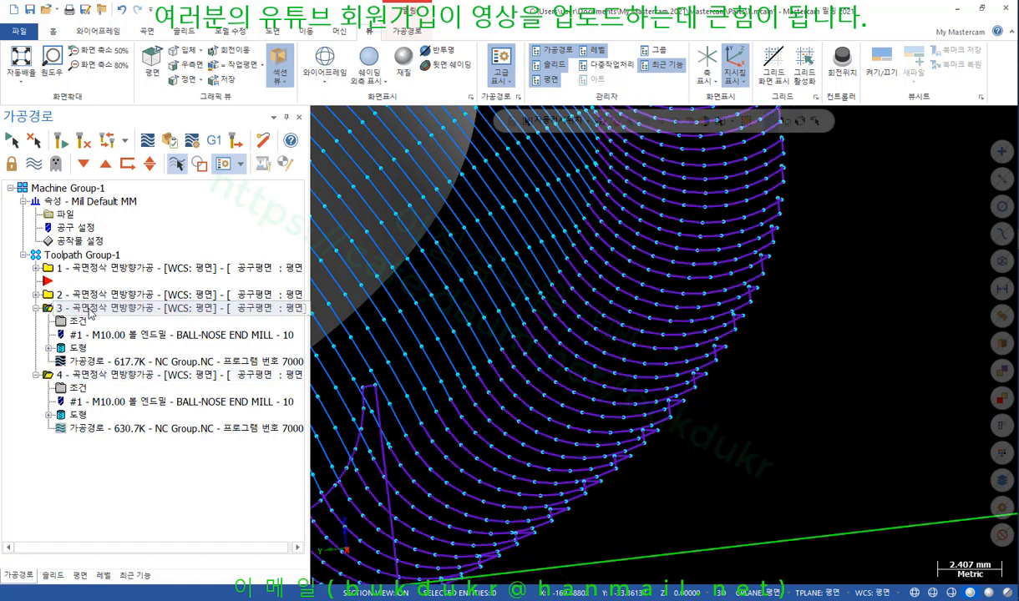
click(96, 376)
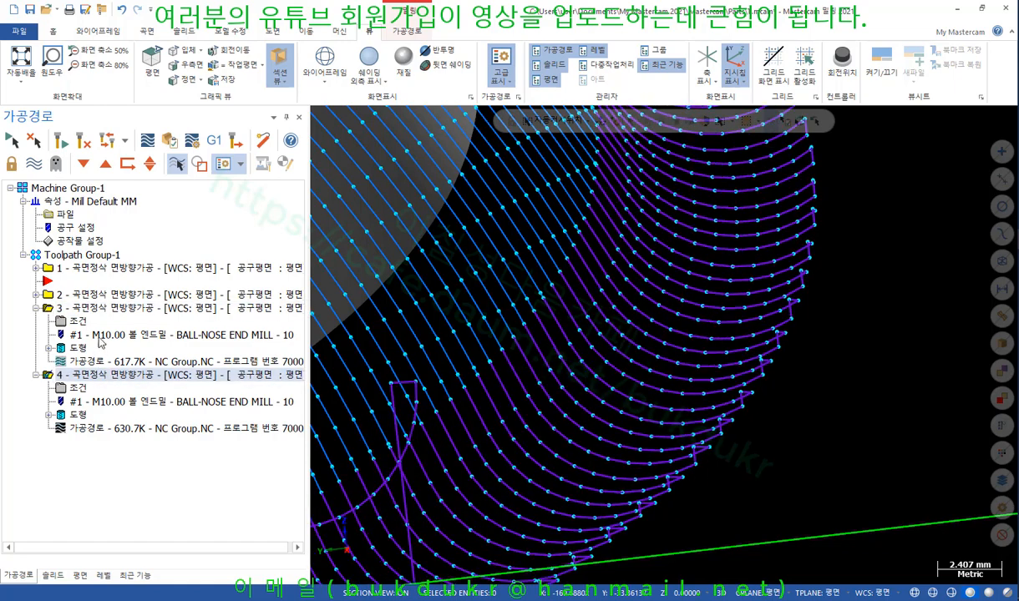
click(90, 308)
click(96, 376)
click(93, 308)
click(94, 375)
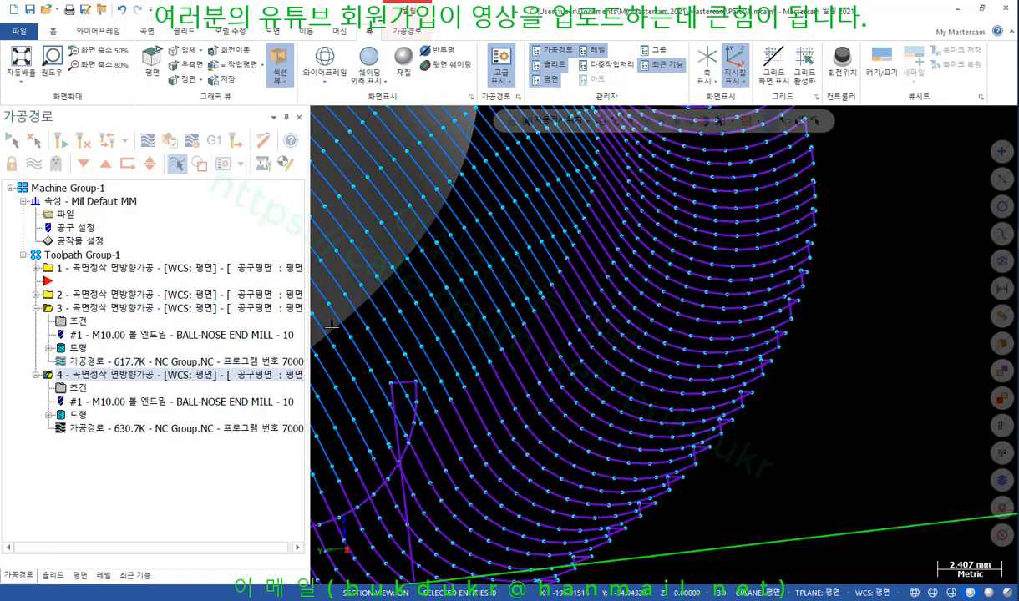
Examine the tangential arcs and connecting moves along the lower edge of operation 4's toolpath.
scroll(759, 340, down, 5)
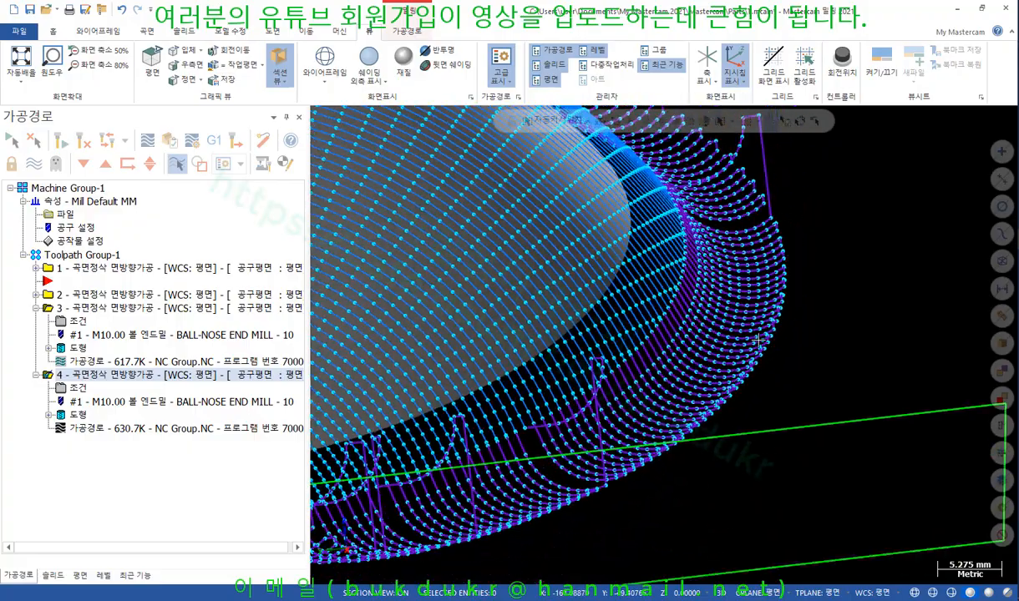
mouse_move(750, 328)
middle_down()
mouse_move(646, 346)
mouse_move(732, 366)
mouse_move(601, 364)
mouse_move(610, 385)
mouse_move(718, 399)
mouse_move(799, 345)
mouse_move(646, 348)
middle_up()
scroll(731, 366, down, 3)
scroll(798, 346, up, 5)
scroll(511, 336, down, 2)
middle_drag(511, 335, 466, 351)
scroll(466, 352, up, 6)
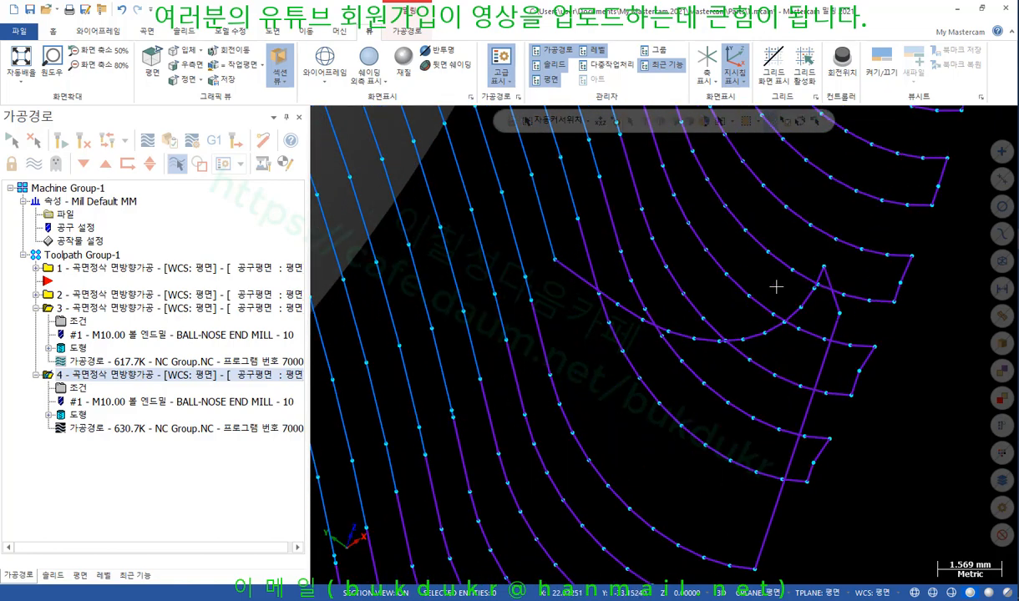
scroll(501, 355, down, 7)
middle_drag(543, 346, 858, 364)
scroll(858, 365, down, 2)
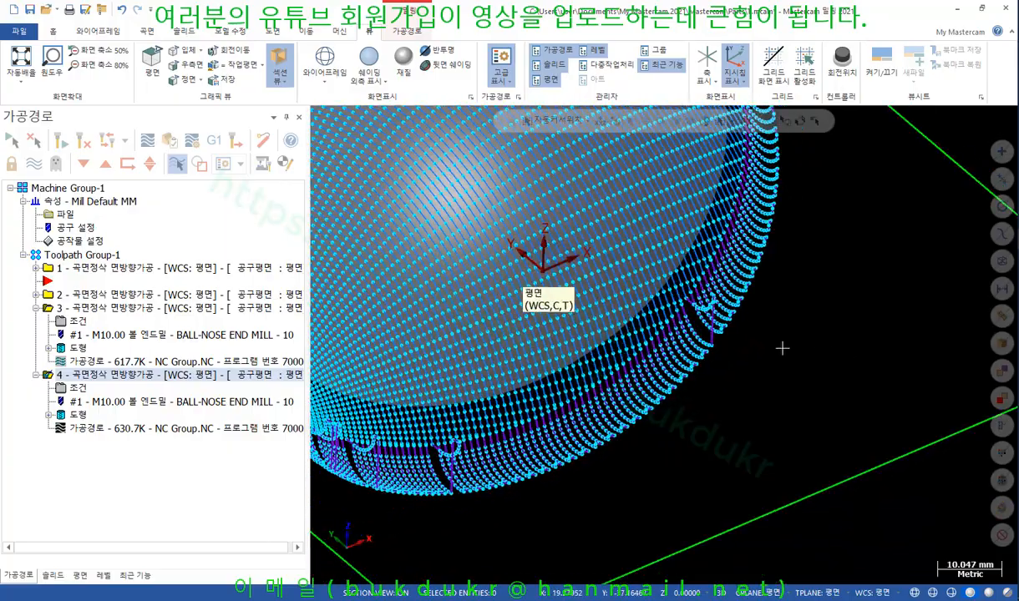
Examine operation 4's toolpath around the sphere's pole and the entry and retract moves beside its tangential arcs.
middle_drag(783, 349, 812, 330)
scroll(812, 330, down, 2)
mouse_move(552, 355)
middle_down()
mouse_move(614, 352)
mouse_move(636, 384)
middle_up()
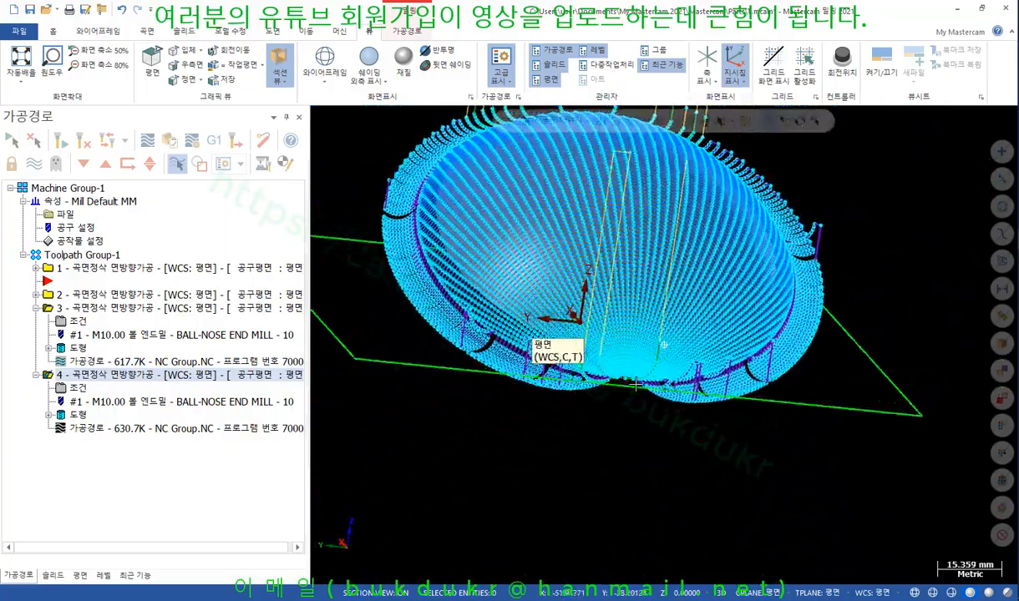
scroll(635, 385, up, 7)
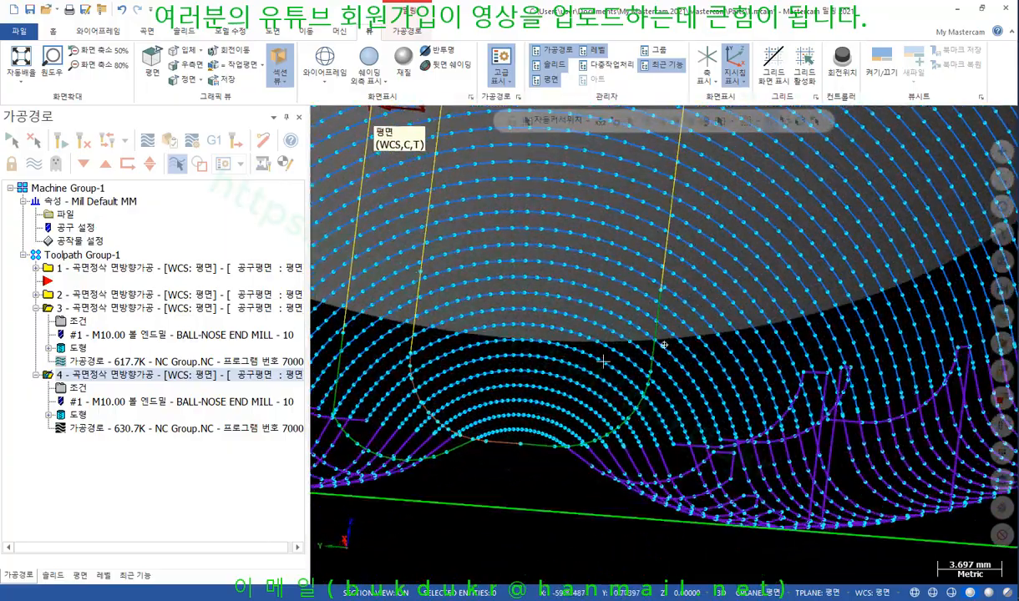
scroll(604, 361, down, 4)
scroll(608, 455, down, 2)
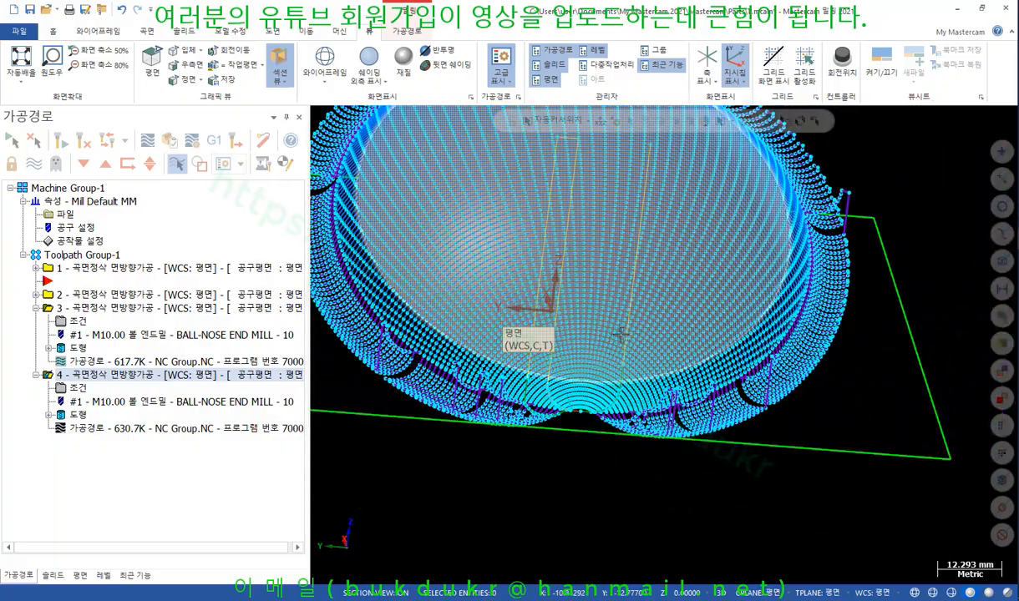
middle_drag(621, 334, 575, 343)
scroll(597, 338, down, 1)
scroll(838, 307, up, 2)
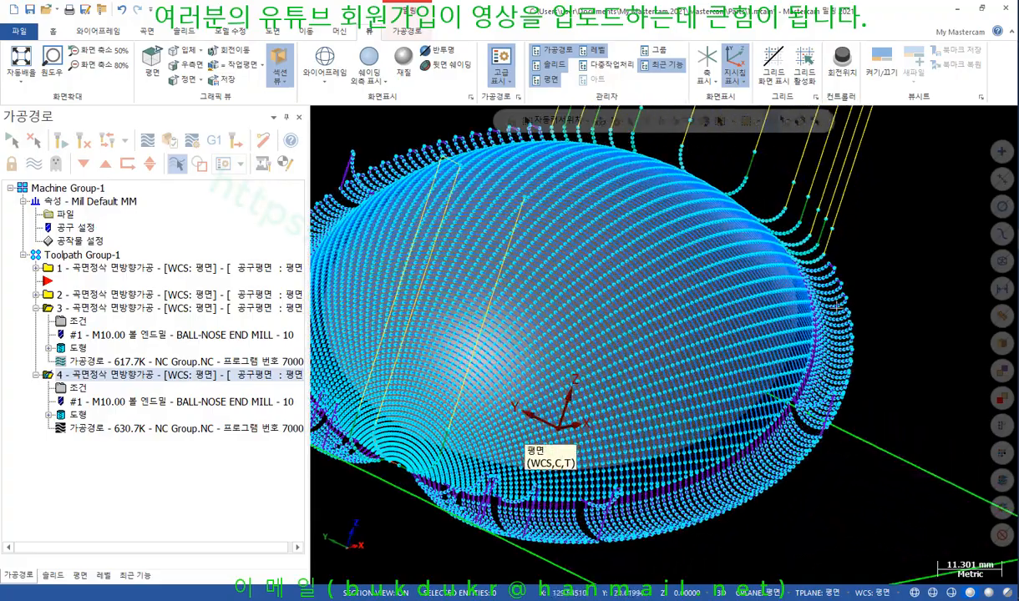
scroll(852, 228, up, 6)
middle_drag(830, 278, 753, 301)
scroll(733, 315, up, 5)
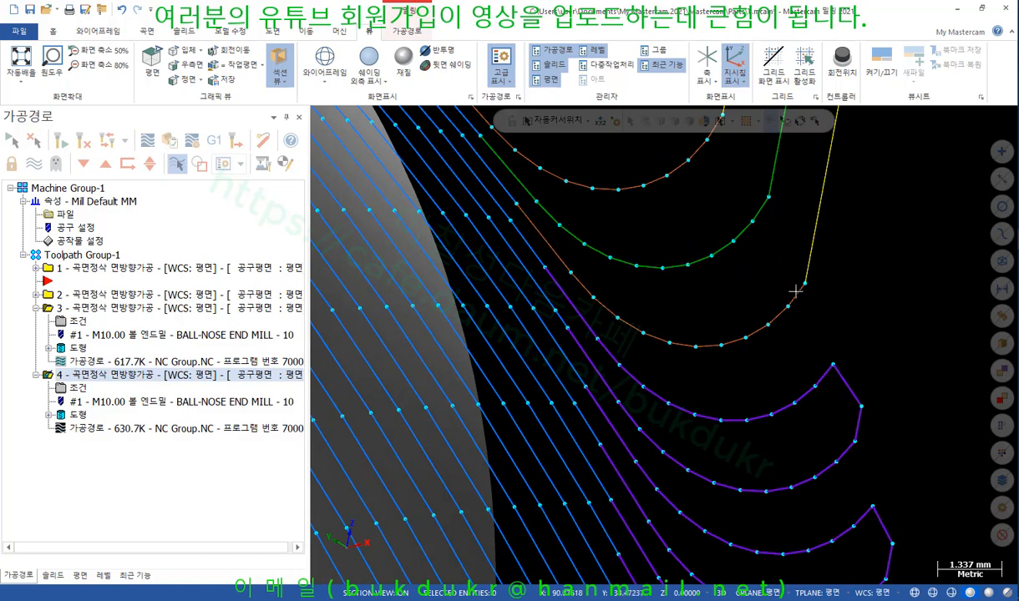
scroll(803, 303, down, 3)
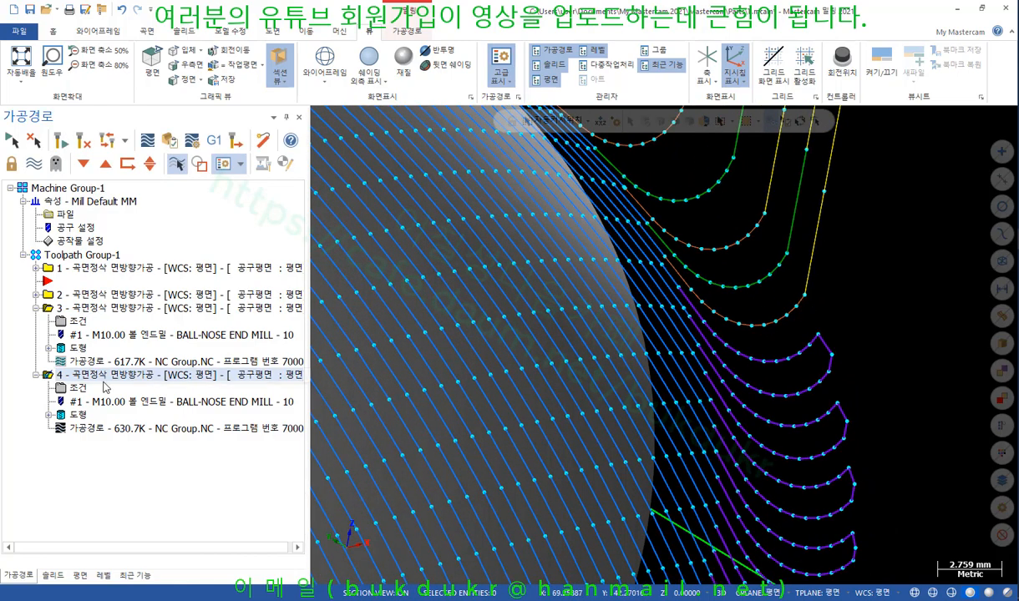
Review the gap motion options and tangential arc settings in operation 4's gap settings.
click(78, 390)
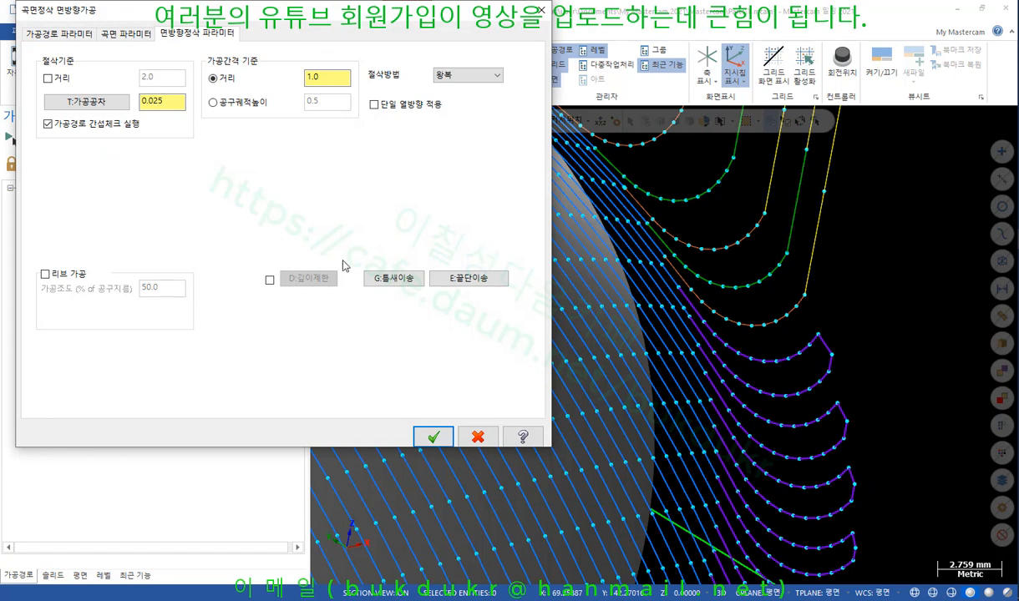
click(393, 279)
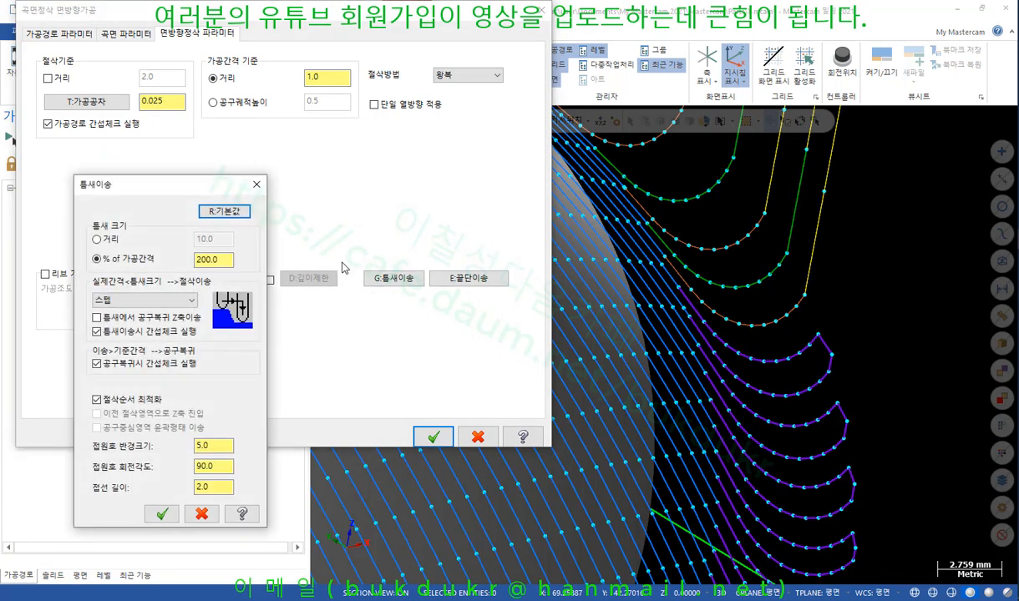
click(190, 302)
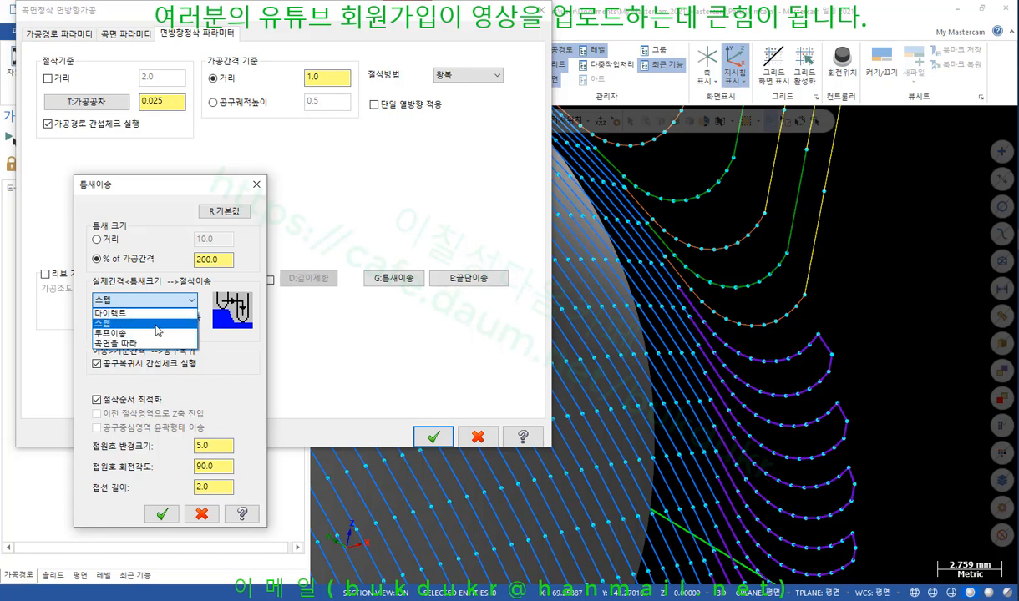
click(255, 184)
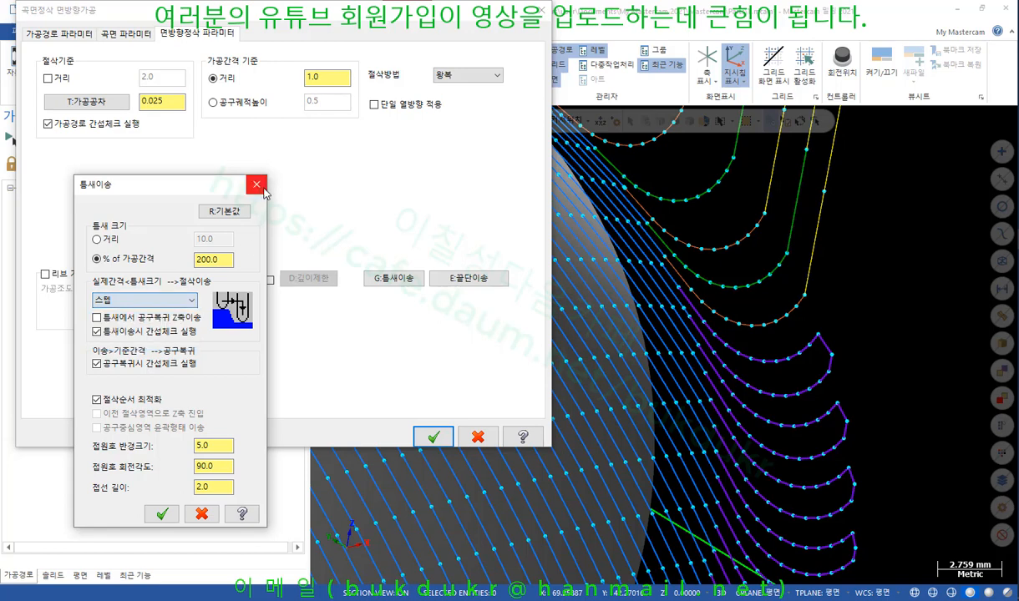
click(257, 184)
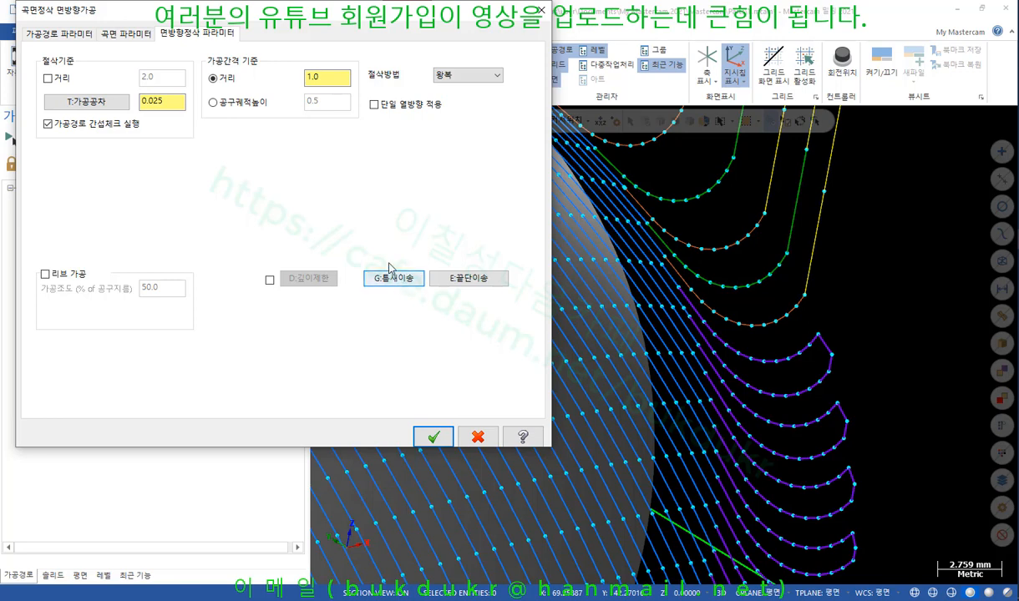
key(XF86Calculator)
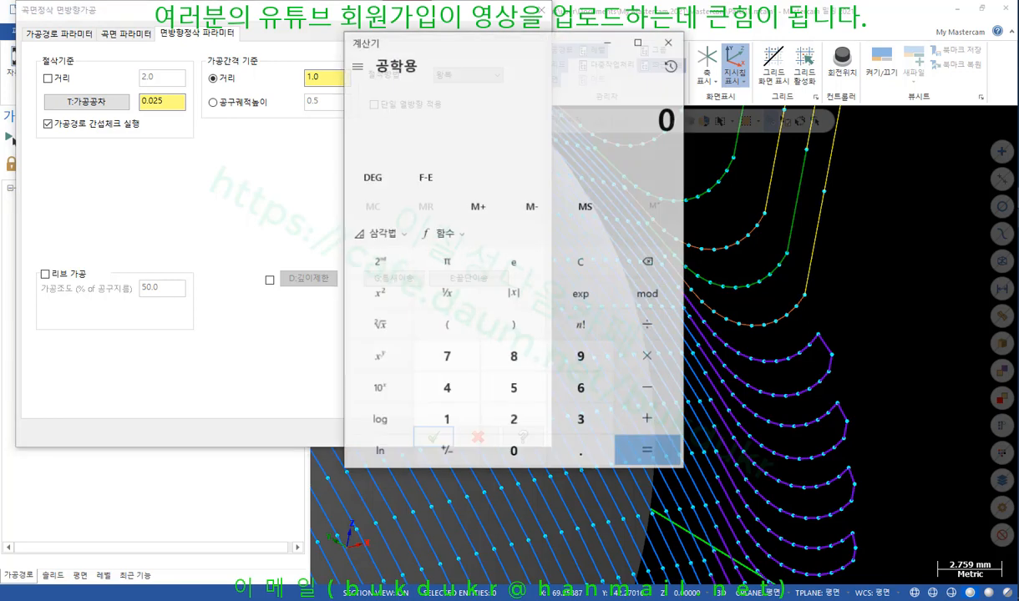
click(670, 41)
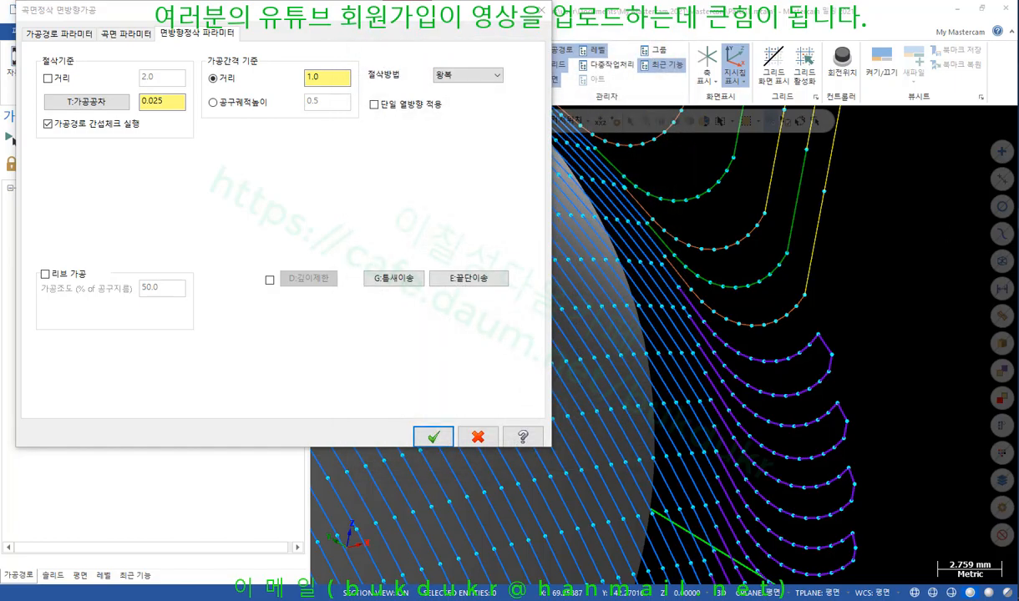
click(433, 437)
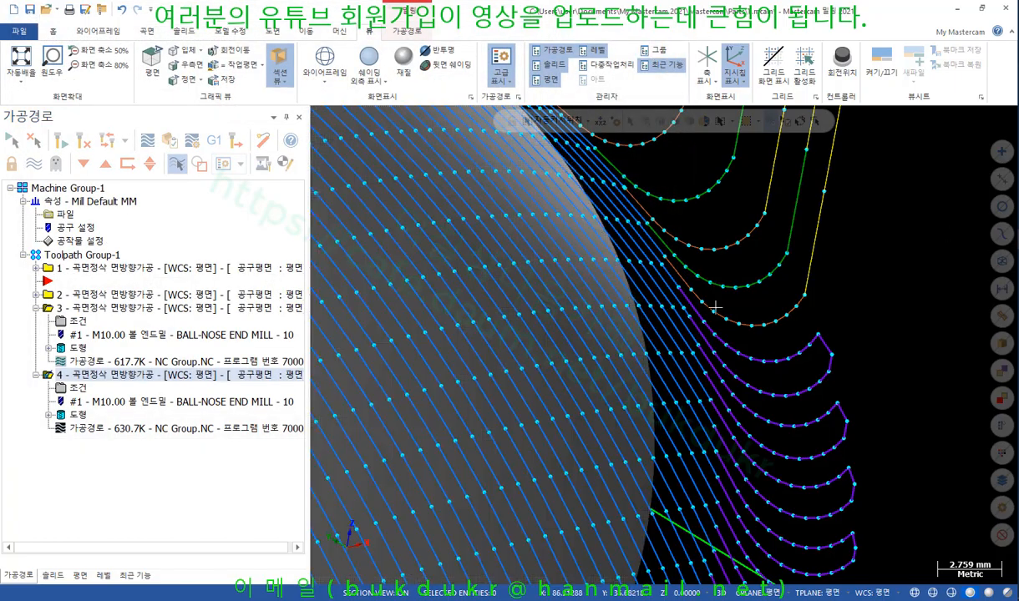
Remove the tangential arcs and tangent lines through operation 4's gap settings and regenerate its toolpath.
scroll(818, 325, down, 4)
middle_drag(817, 323, 699, 294)
scroll(695, 294, down, 2)
scroll(585, 375, up, 3)
middle_drag(585, 376, 589, 405)
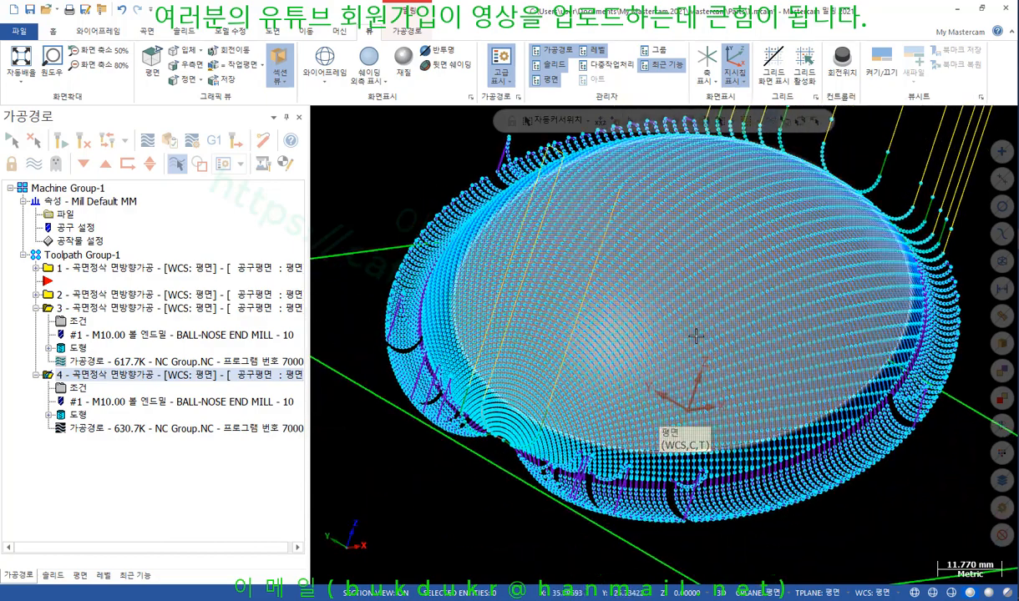
click(84, 392)
click(391, 271)
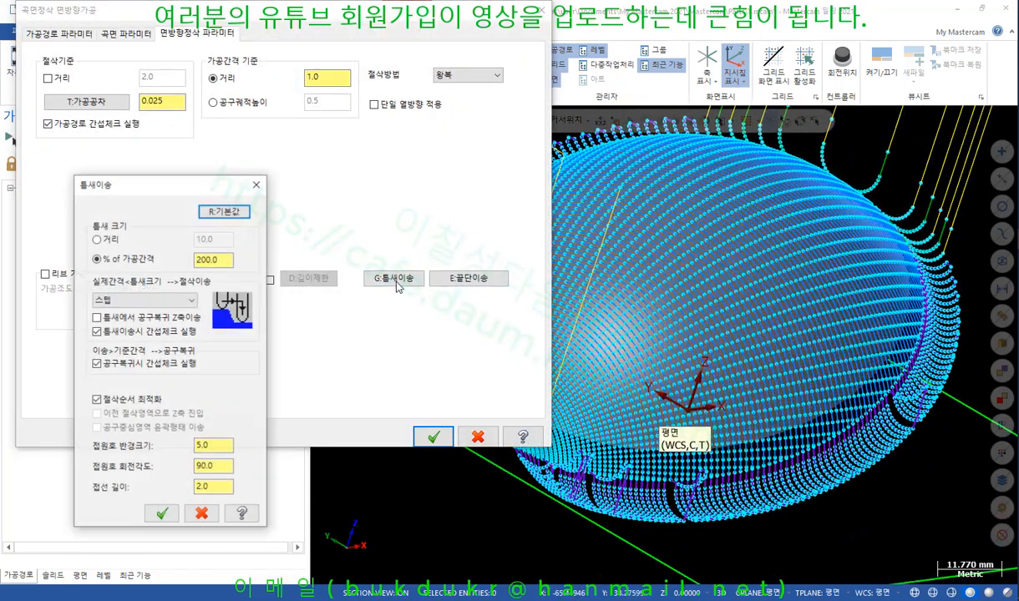
drag(166, 185, 479, 90)
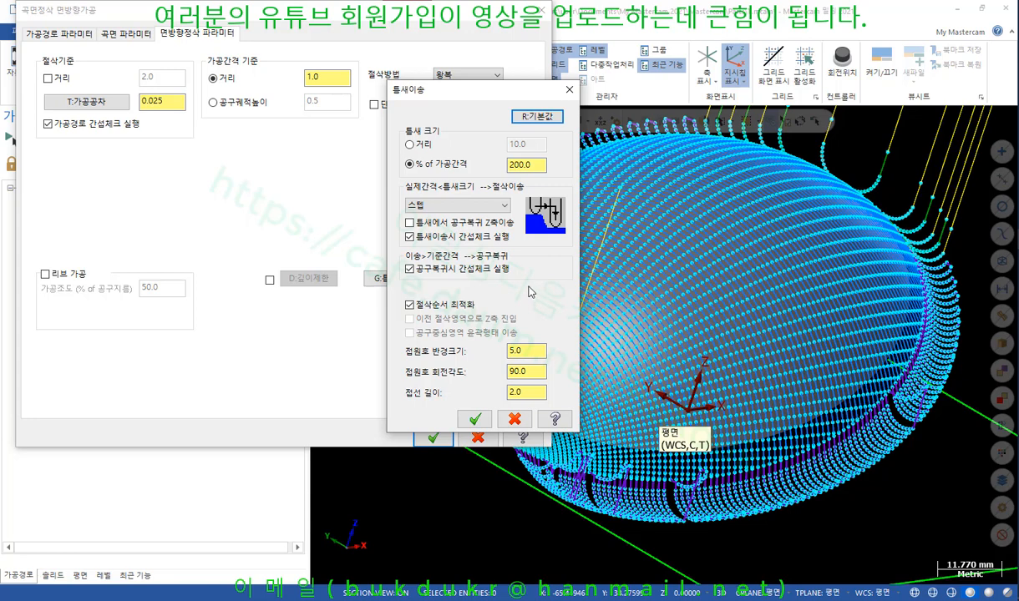
click(533, 351)
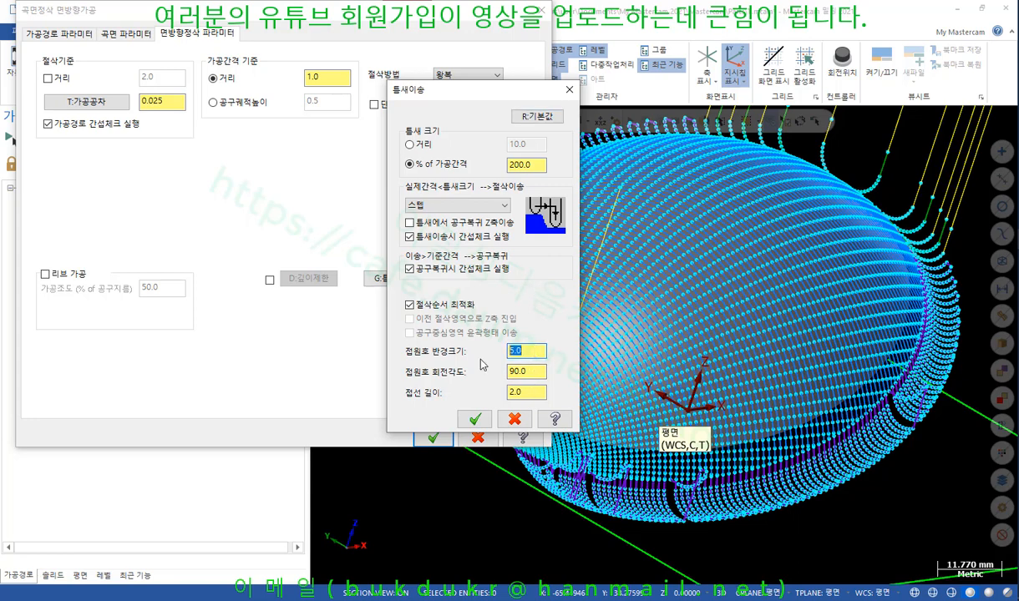
click(474, 420)
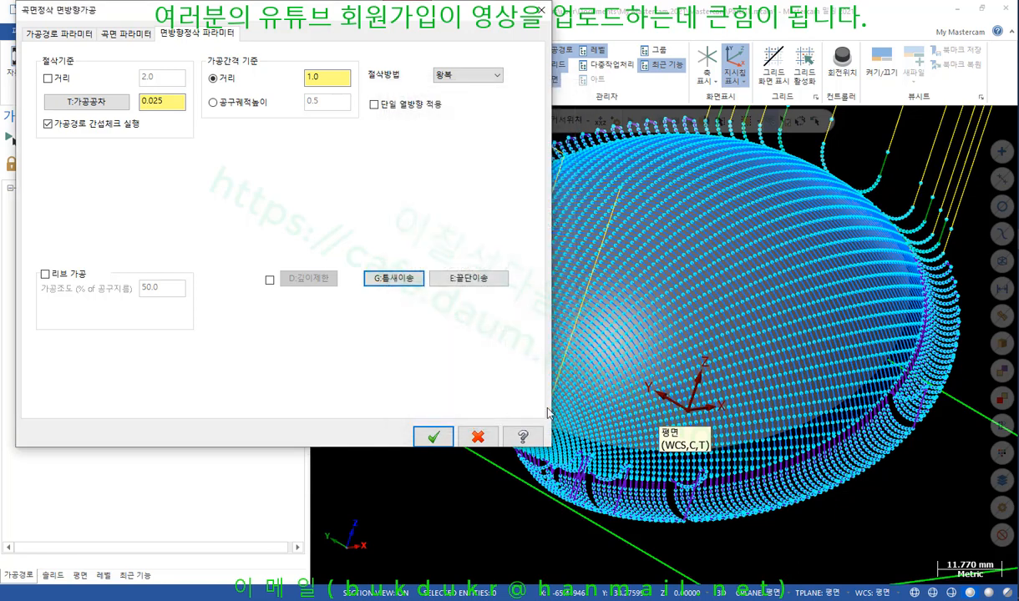
click(435, 437)
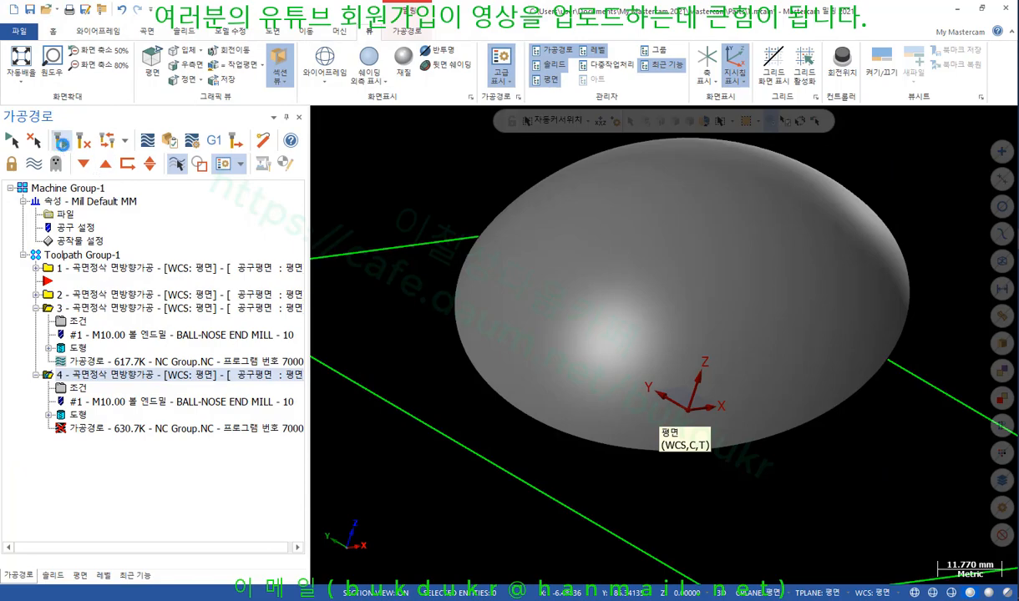
Examine the step connecting moves along the lower edge of operation 4's regenerated toolpath and its overall shape.
scroll(569, 332, down, 3)
middle_drag(569, 333, 607, 298)
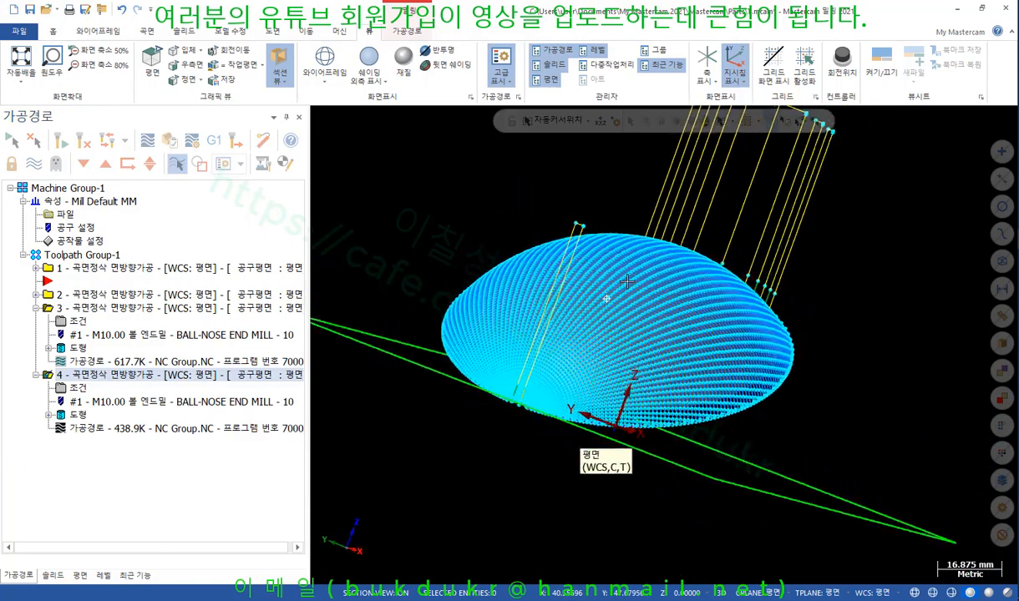
scroll(745, 437, up, 4)
scroll(745, 437, up, 5)
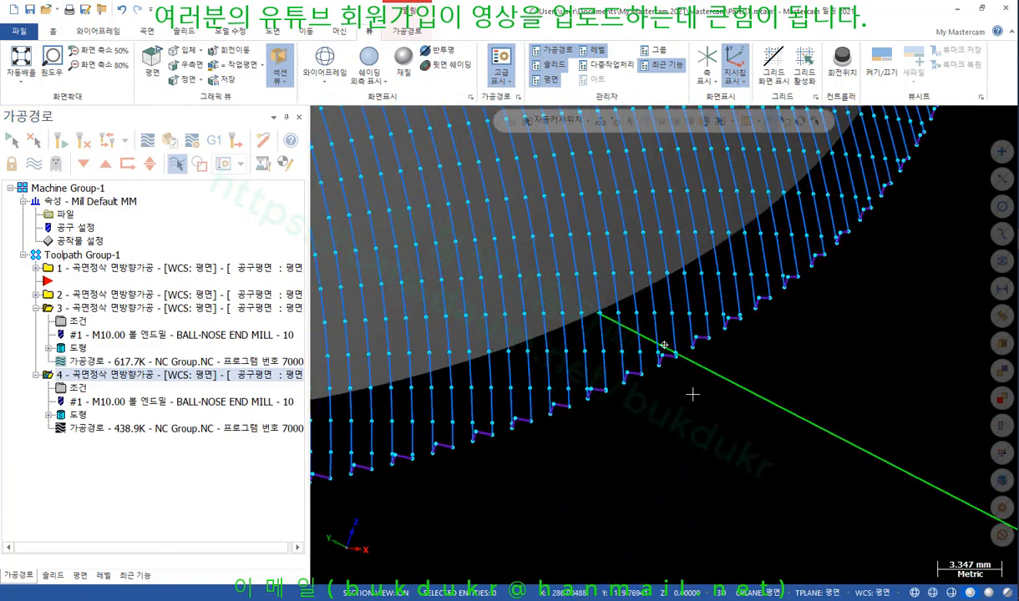
scroll(662, 394, up, 5)
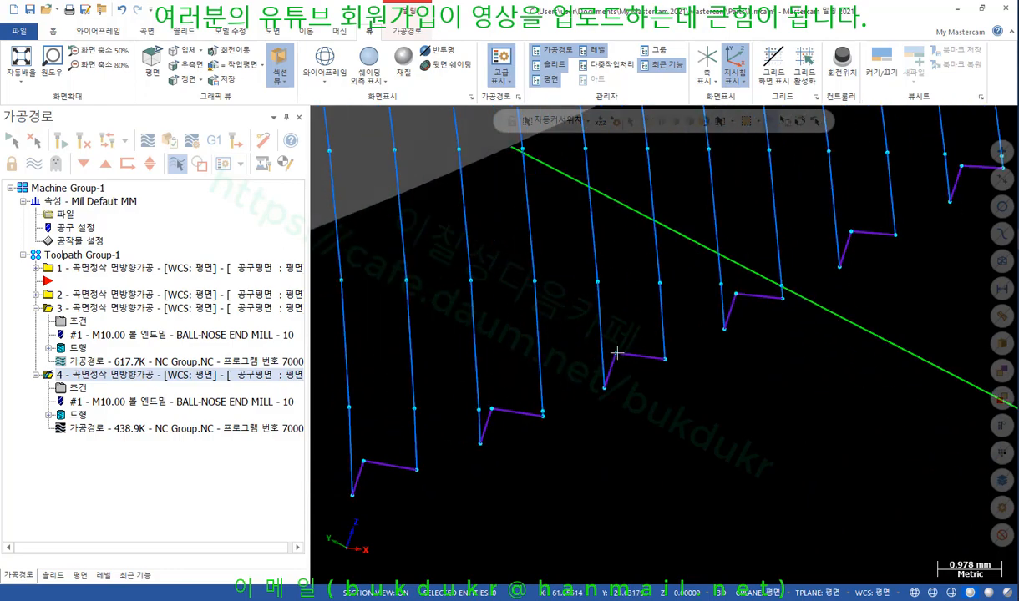
scroll(652, 386, down, 10)
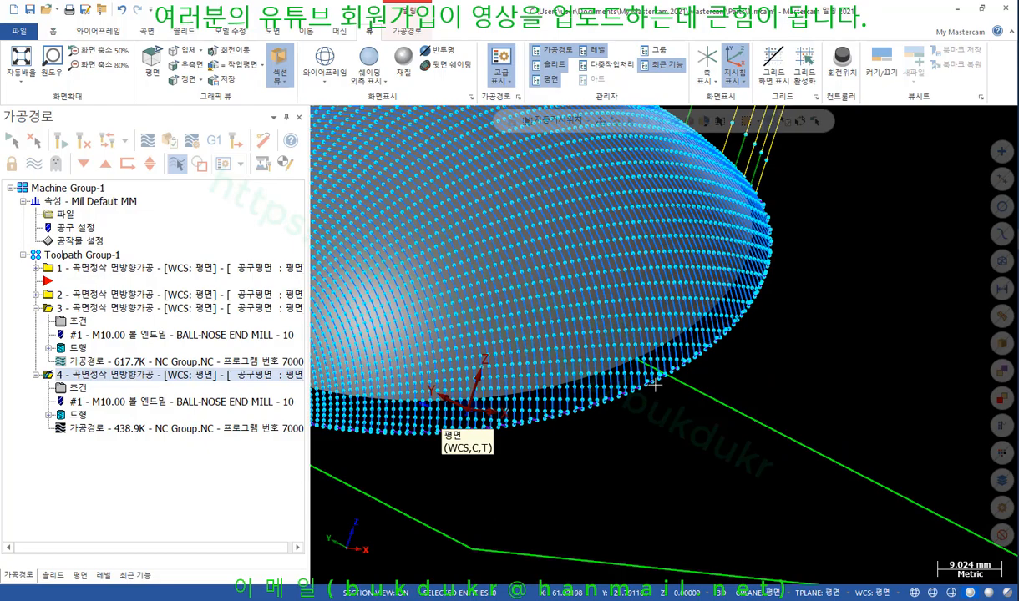
scroll(765, 384, down, 3)
middle_drag(767, 384, 745, 364)
scroll(783, 387, down, 2)
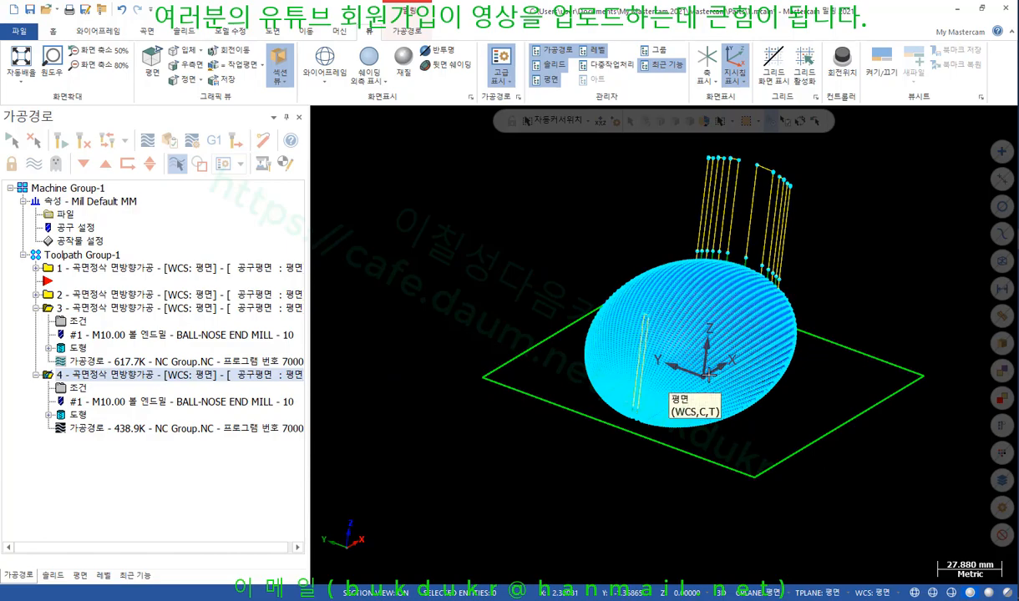
scroll(753, 368, up, 3)
middle_drag(753, 368, 772, 356)
scroll(690, 310, down, 5)
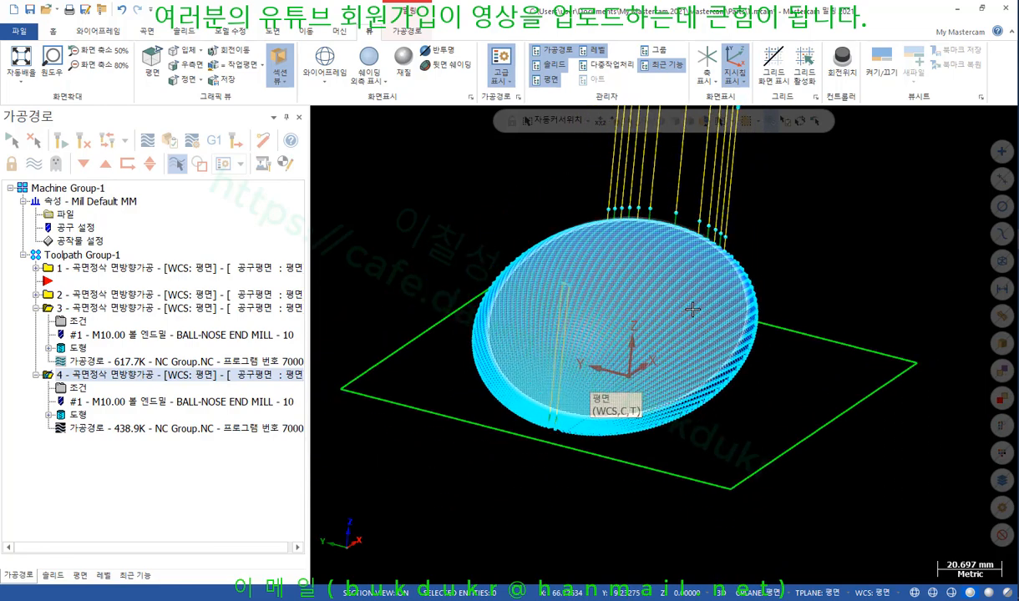
Delete all operations in Toolpath Group-1 and the dome solid, keeping the rectangle.
click(106, 258)
key(Delete)
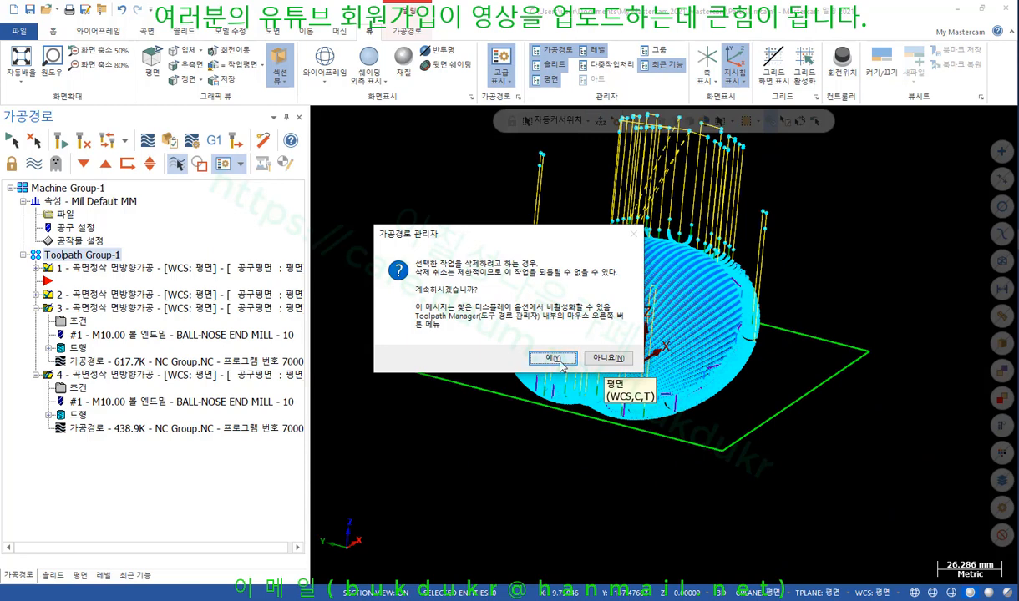
click(552, 358)
click(737, 268)
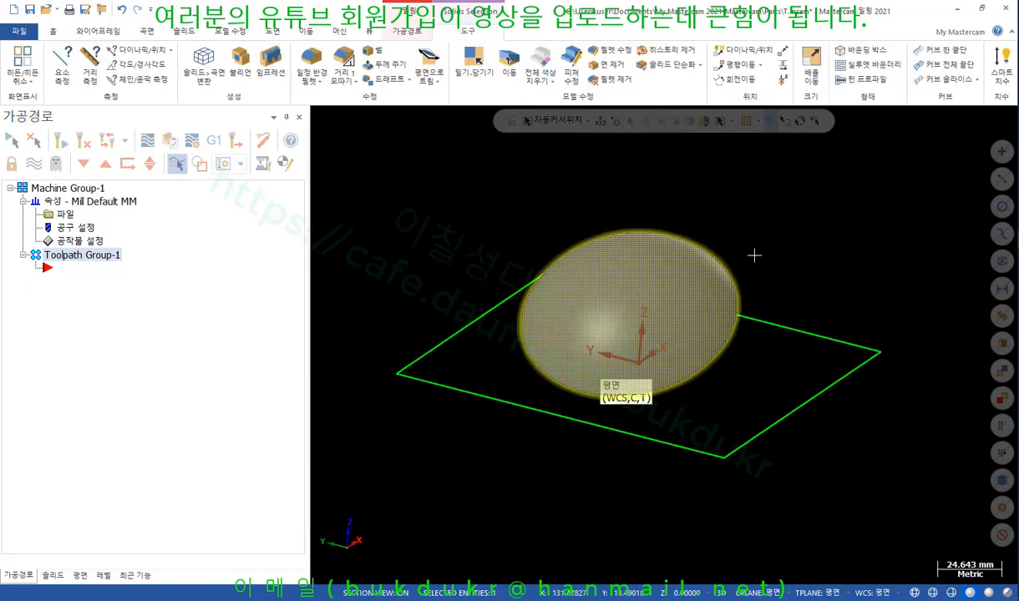
key(Delete)
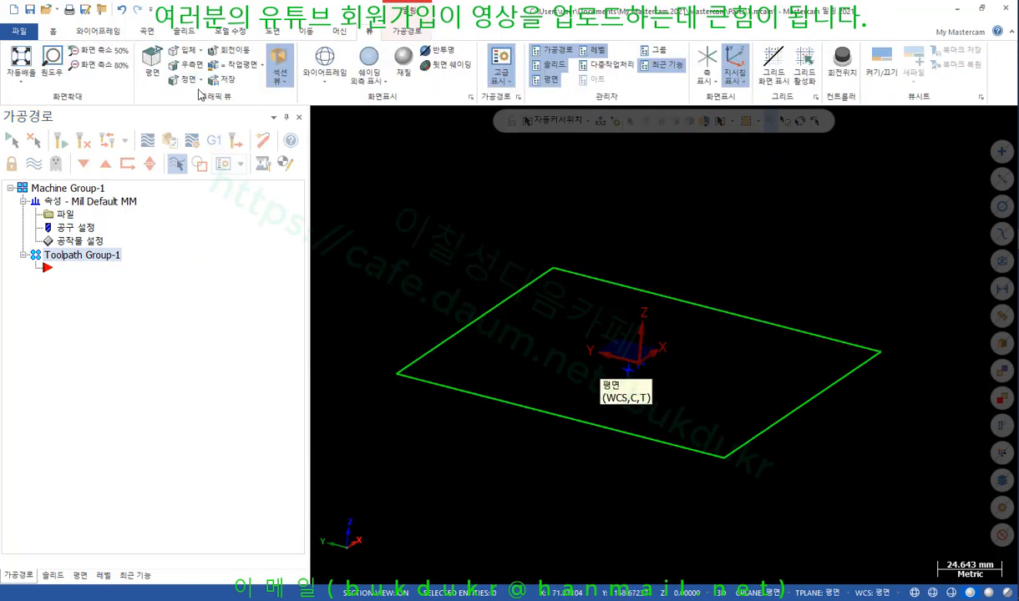
Create a flat boundary surface from the chained rectangle.
click(149, 32)
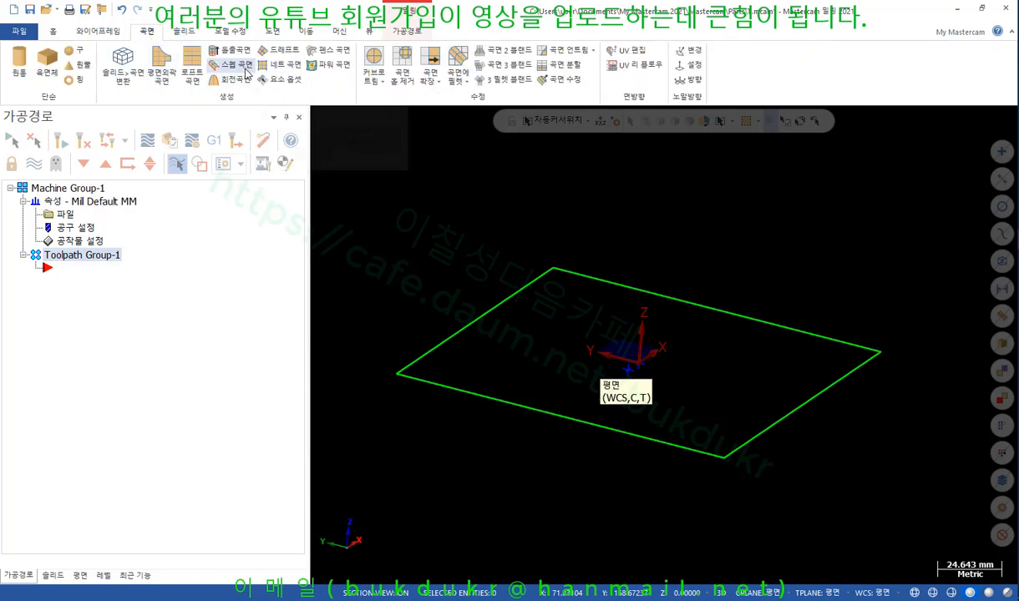
click(162, 67)
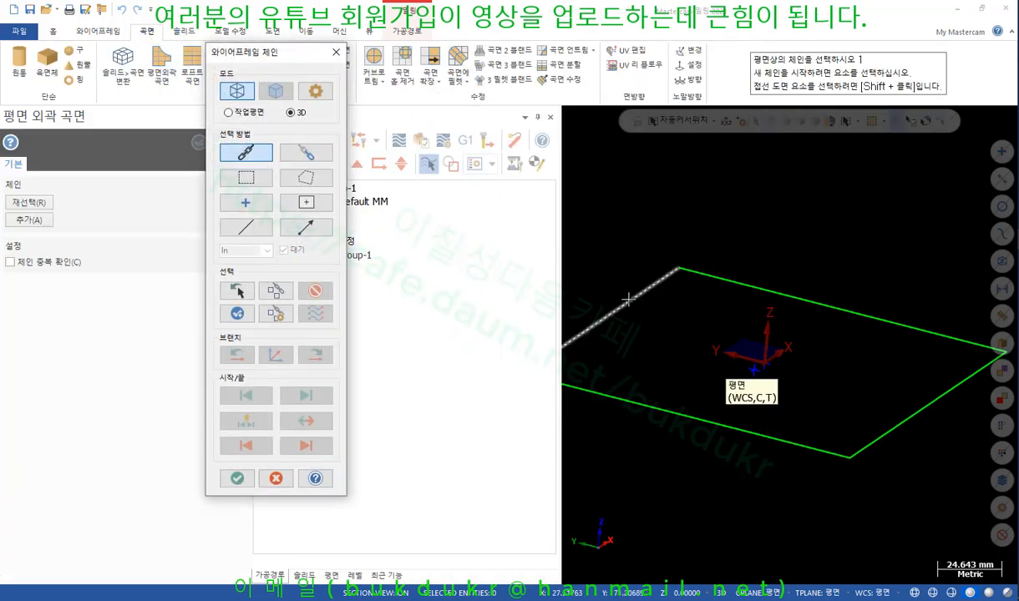
click(628, 299)
click(238, 478)
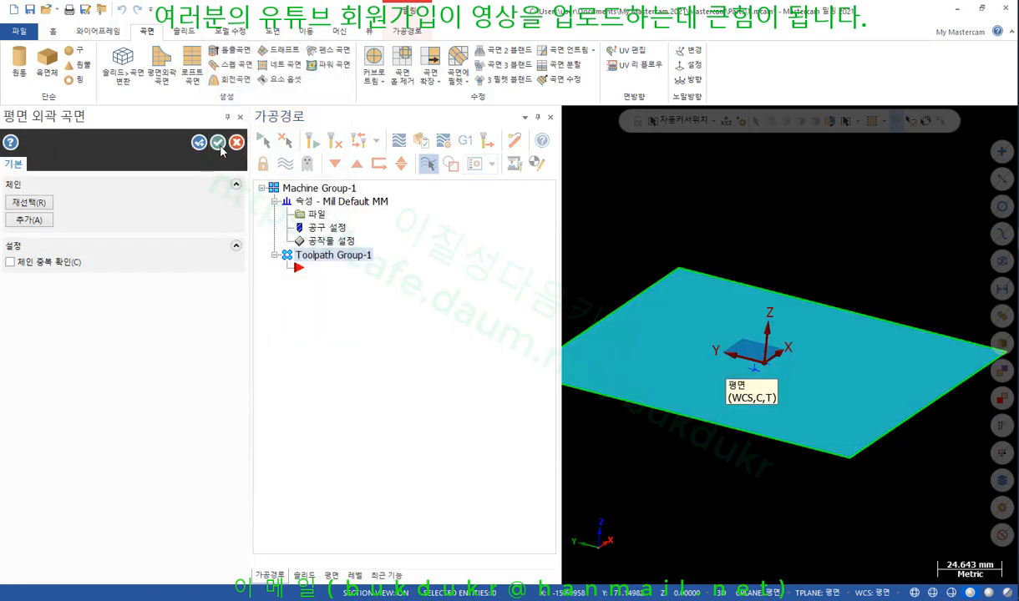
click(218, 143)
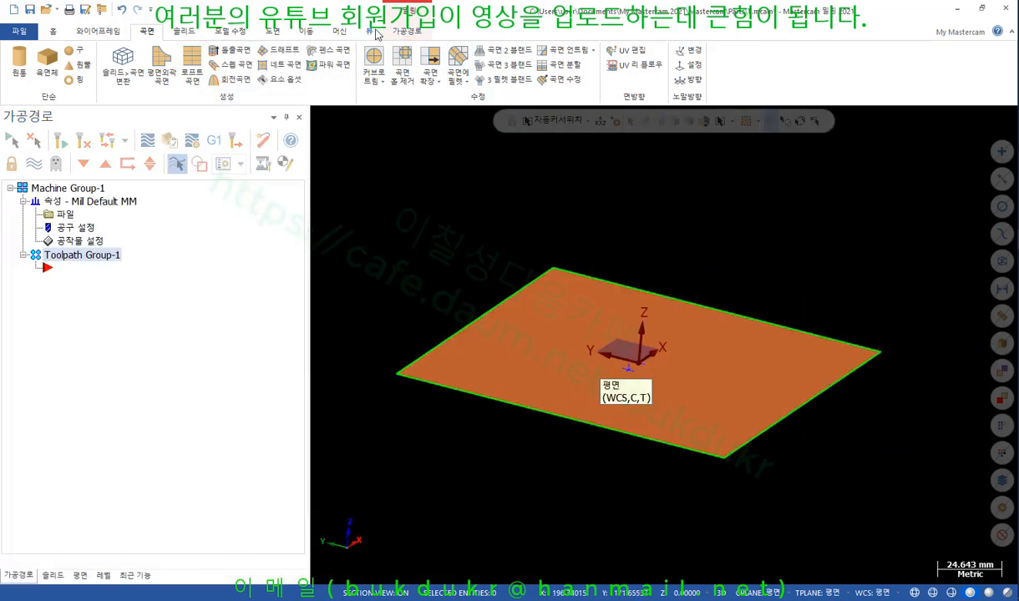
Create a surface finish flowline toolpath on the flat surface using the 10 mm ball-nose end mill, accepting the displayed flow direction.
click(405, 31)
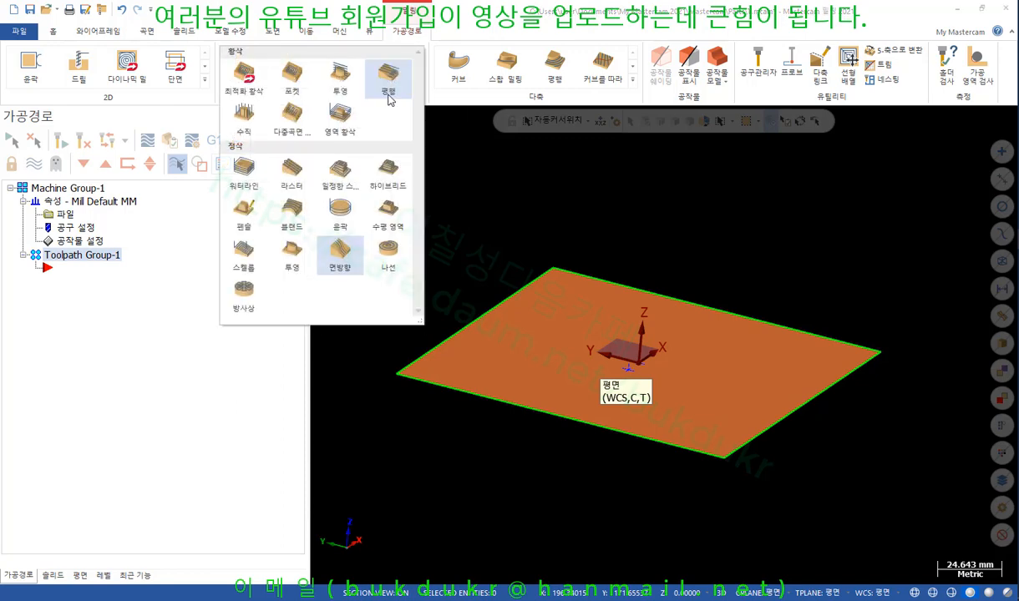
click(419, 80)
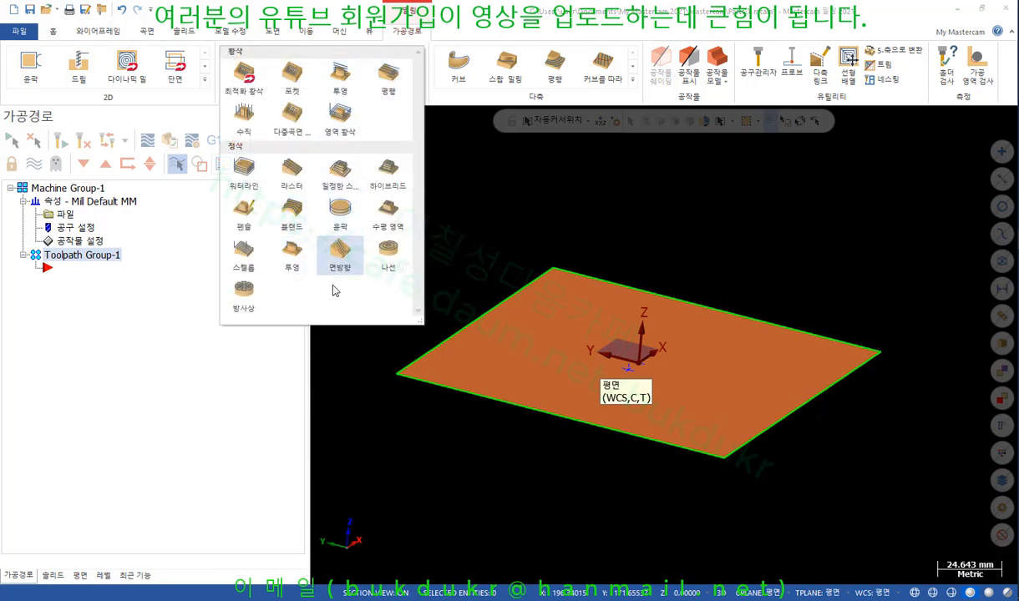
click(340, 253)
click(532, 345)
click(627, 147)
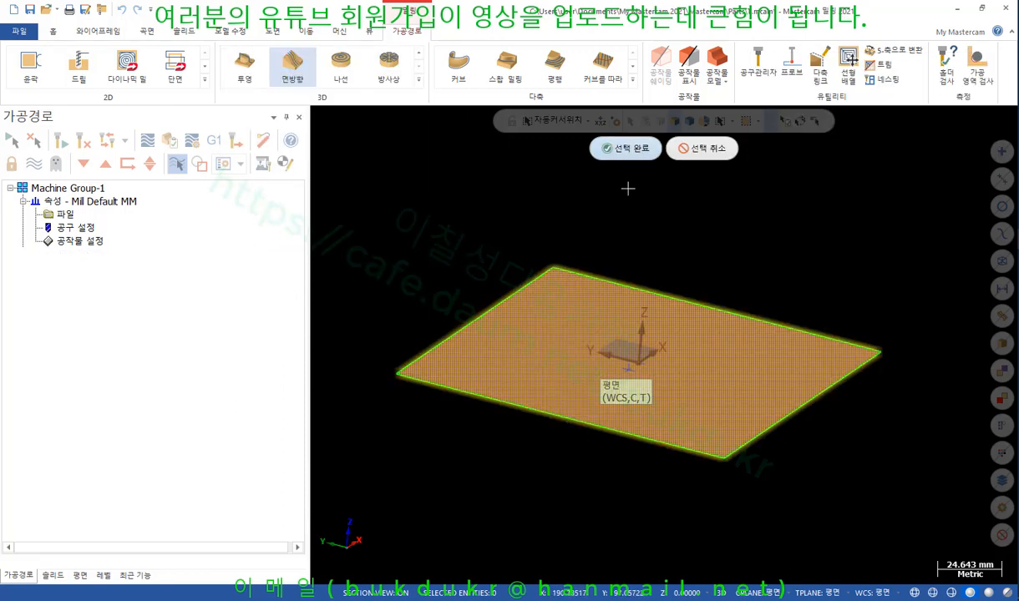
click(80, 390)
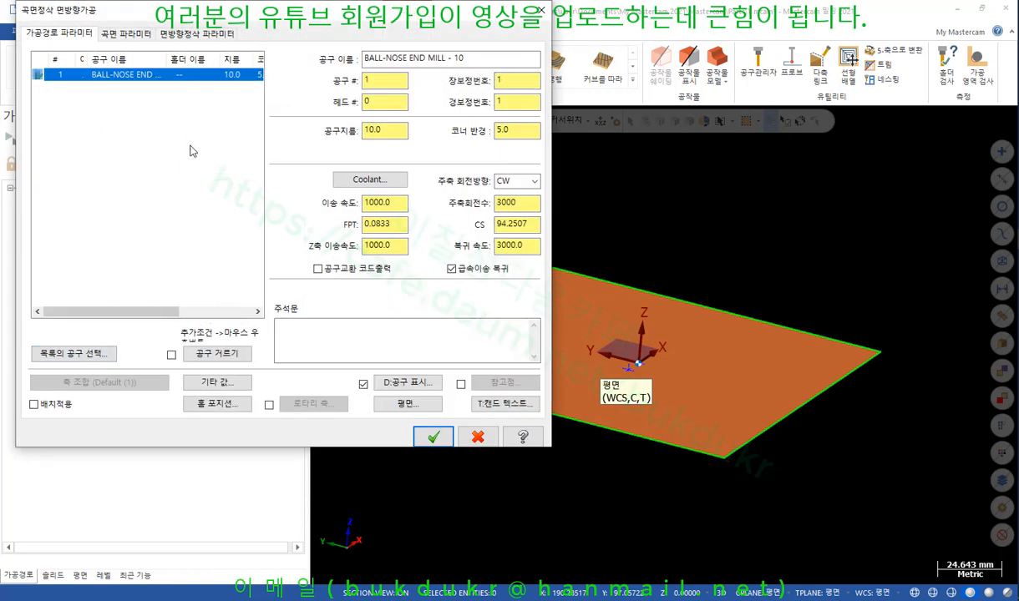
click(434, 437)
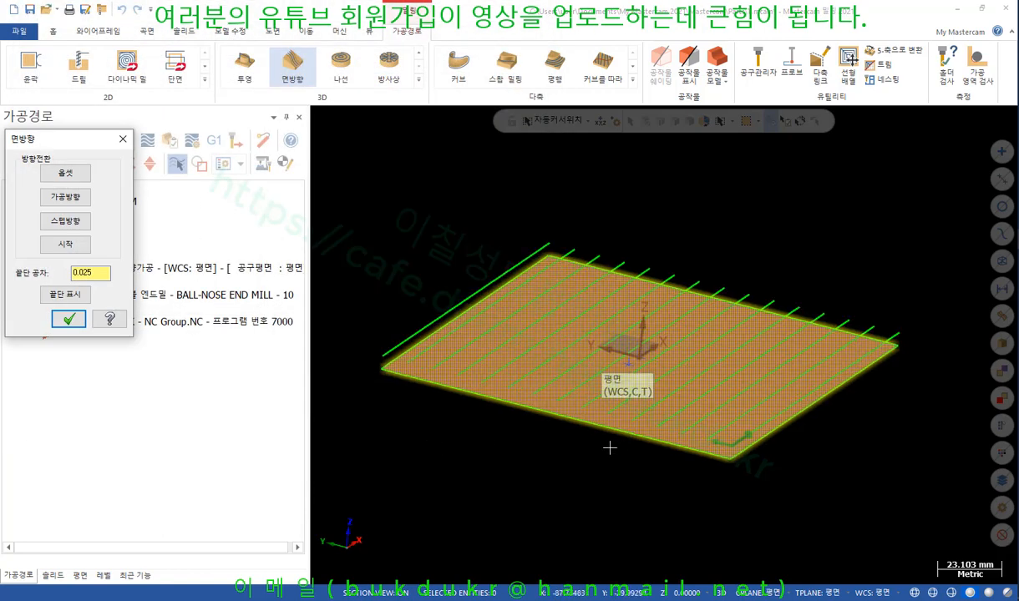
click(69, 319)
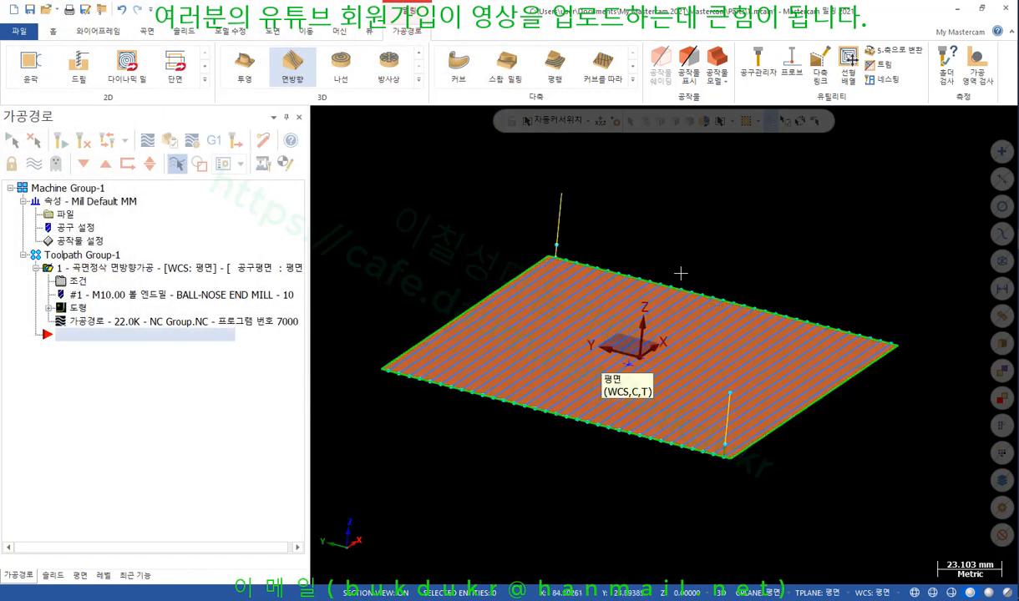
Backplot operation 1's ball-nose toolpath across the flat surface from start to end.
click(99, 324)
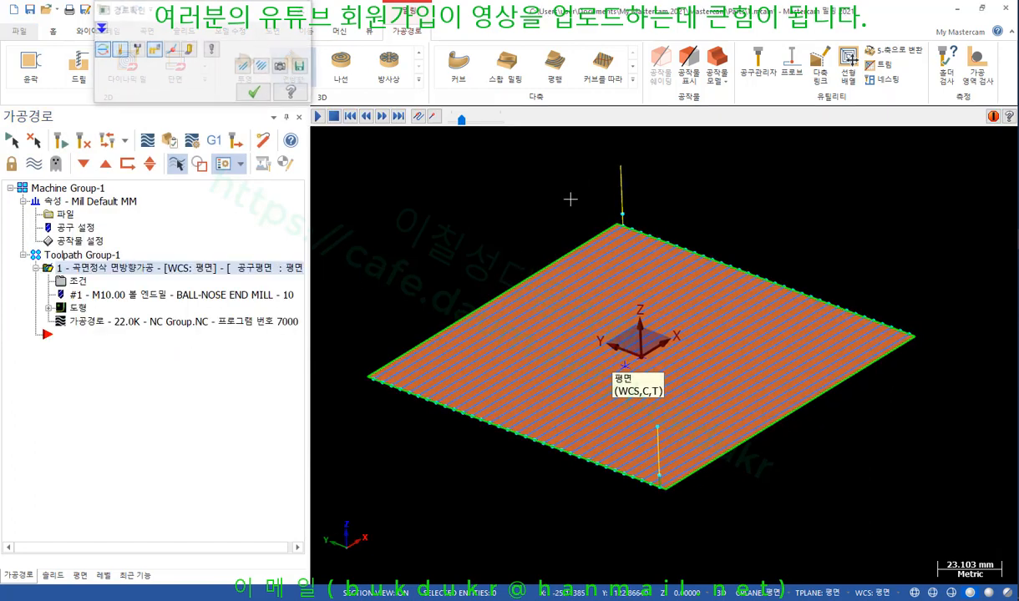
drag(522, 125, 976, 137)
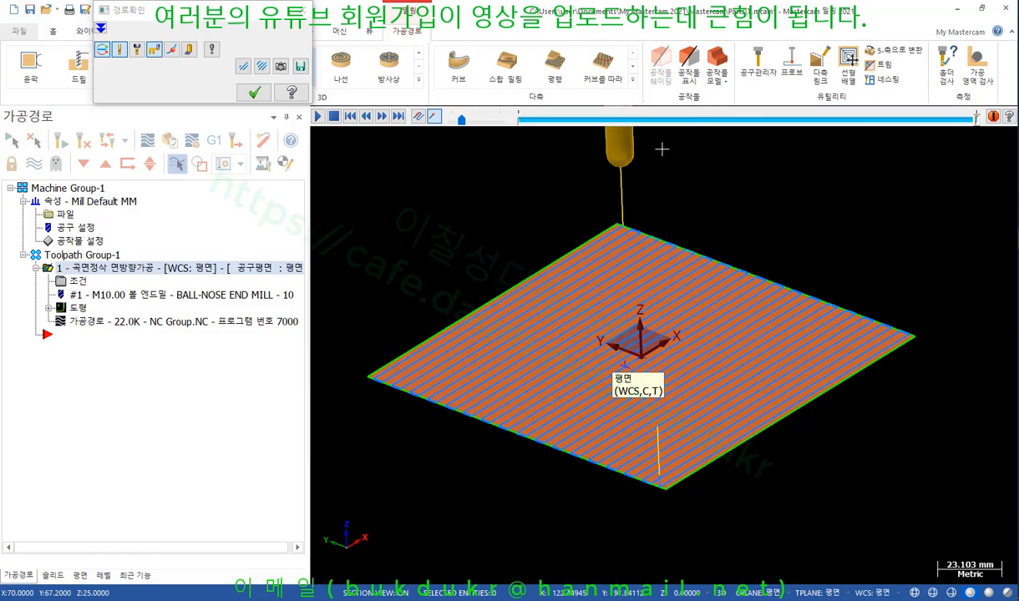
click(254, 92)
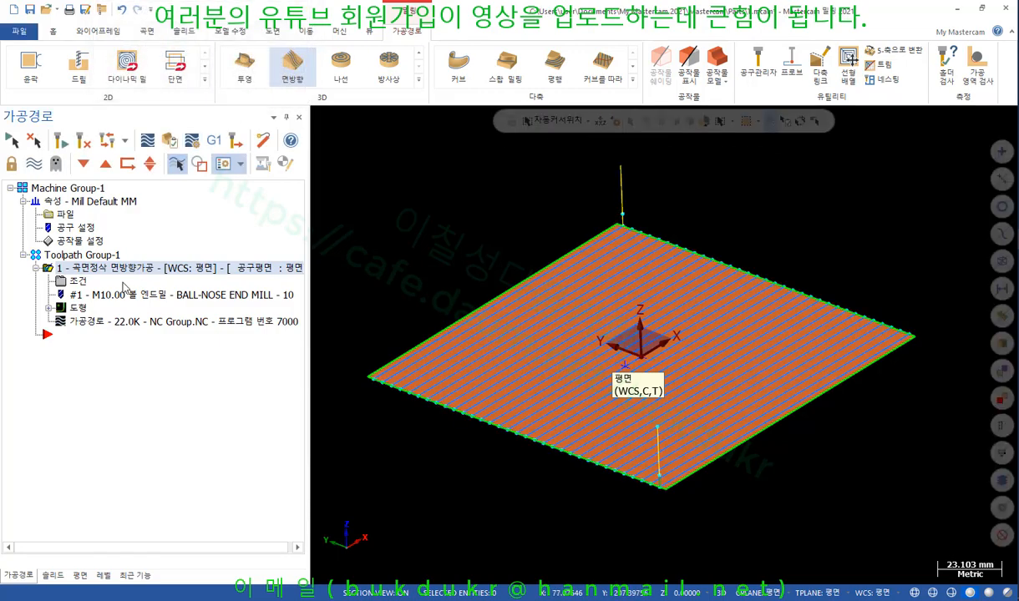
Replace operation 1's tool with a 10 mm flat end mill from the tool library, filtered to flat end mills, and regenerate the toolpath.
click(79, 285)
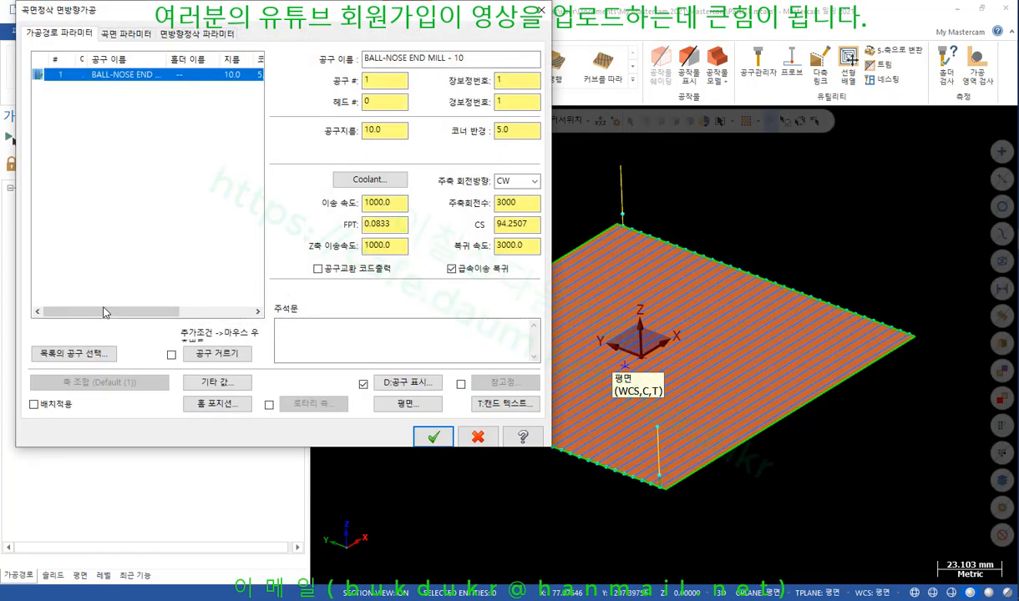
click(74, 353)
click(778, 148)
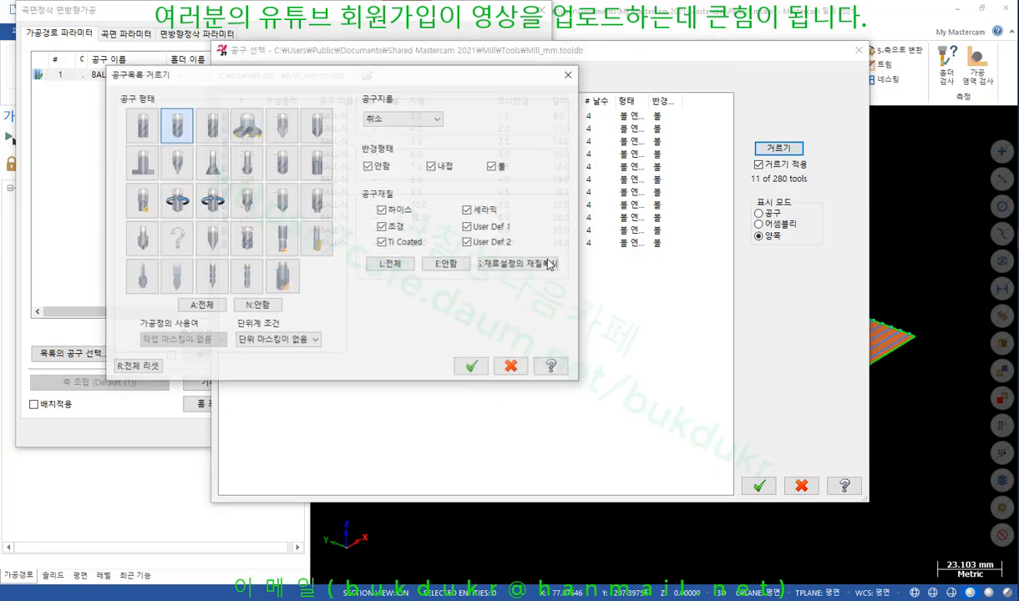
click(141, 125)
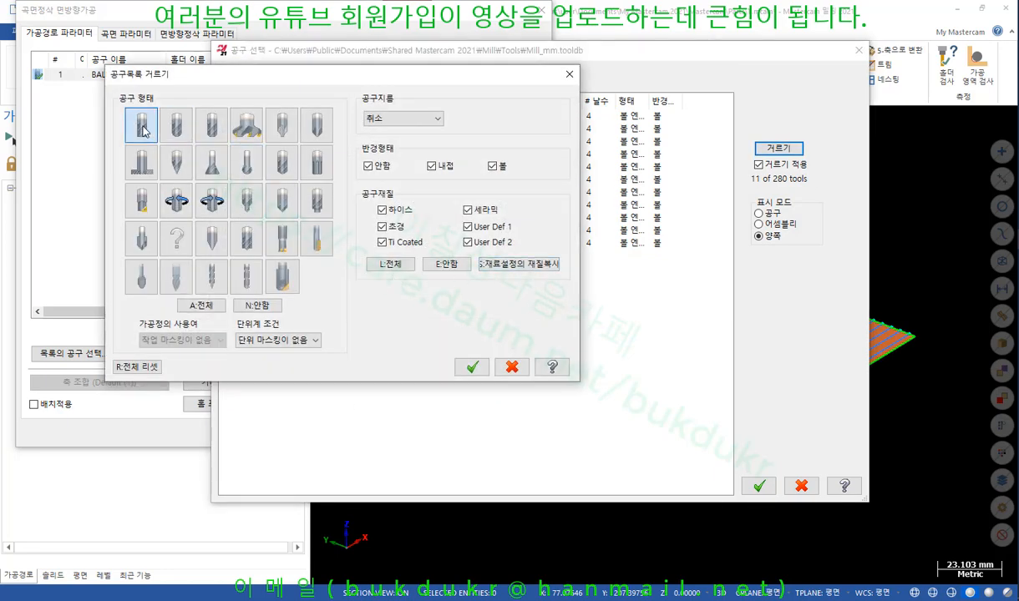
click(471, 366)
double_click(417, 185)
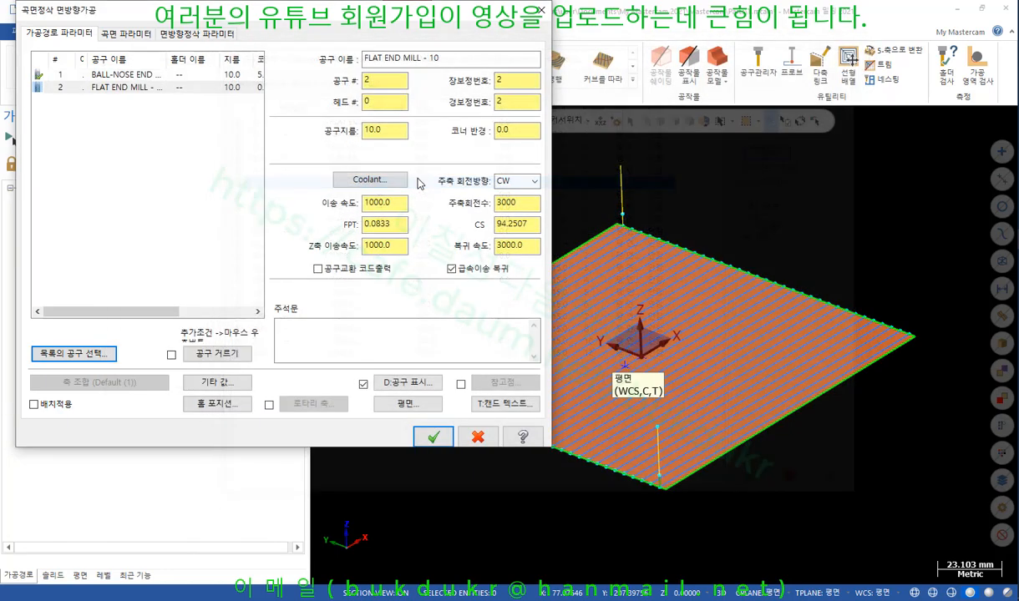
click(431, 440)
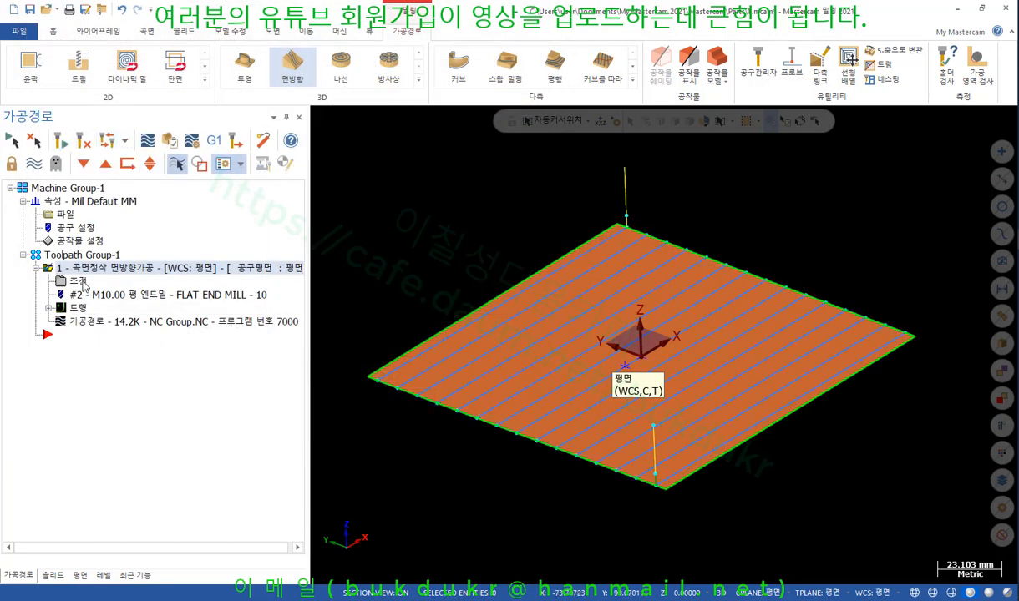
Backplot the start of the flat end mill toolpath and examine where the tool plunges at the surface's near corner.
click(88, 322)
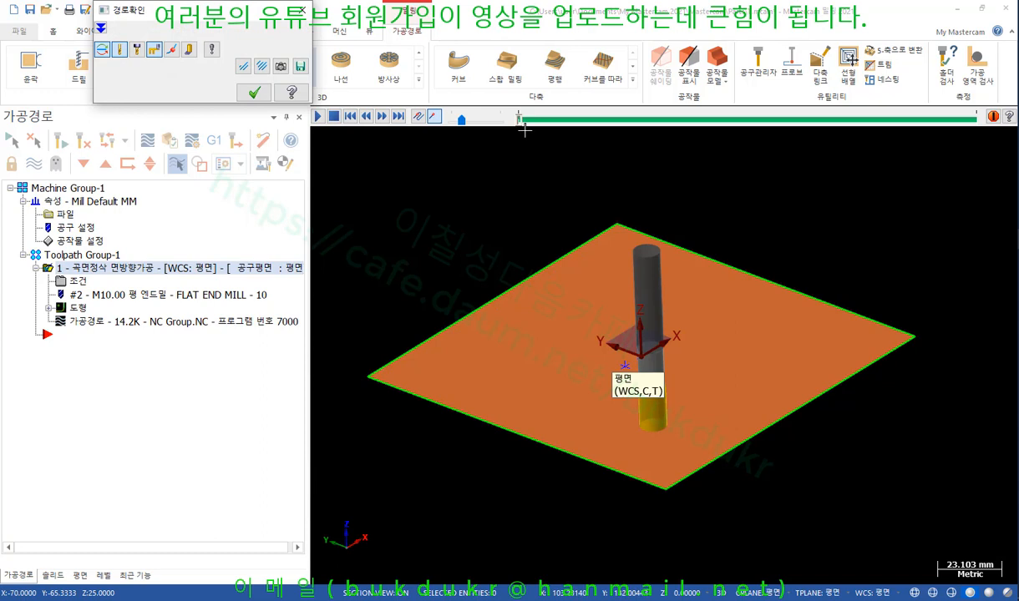
scroll(756, 561, up, 1)
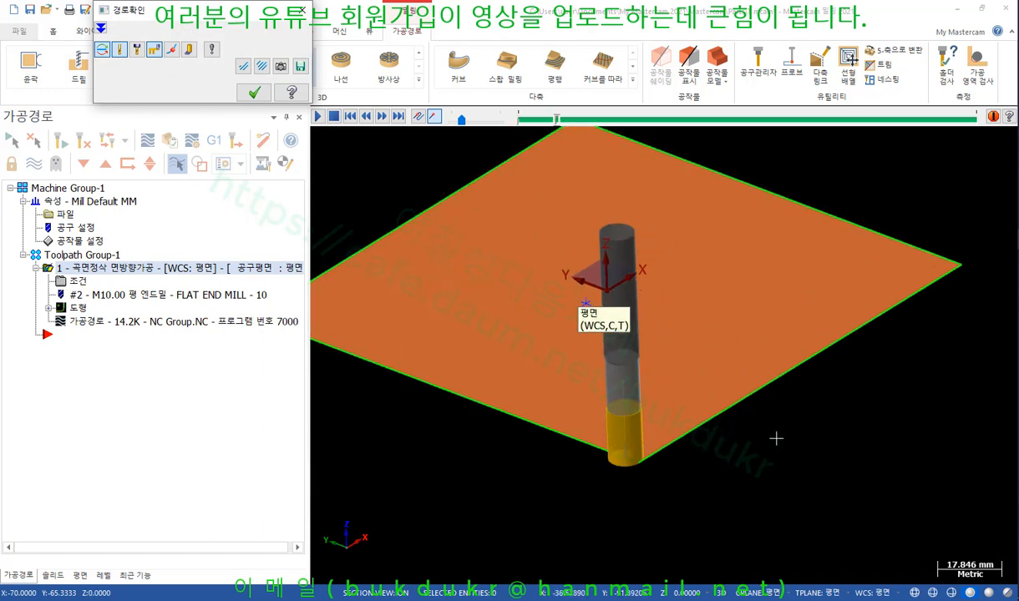
scroll(776, 439, up, 2)
scroll(611, 474, up, 4)
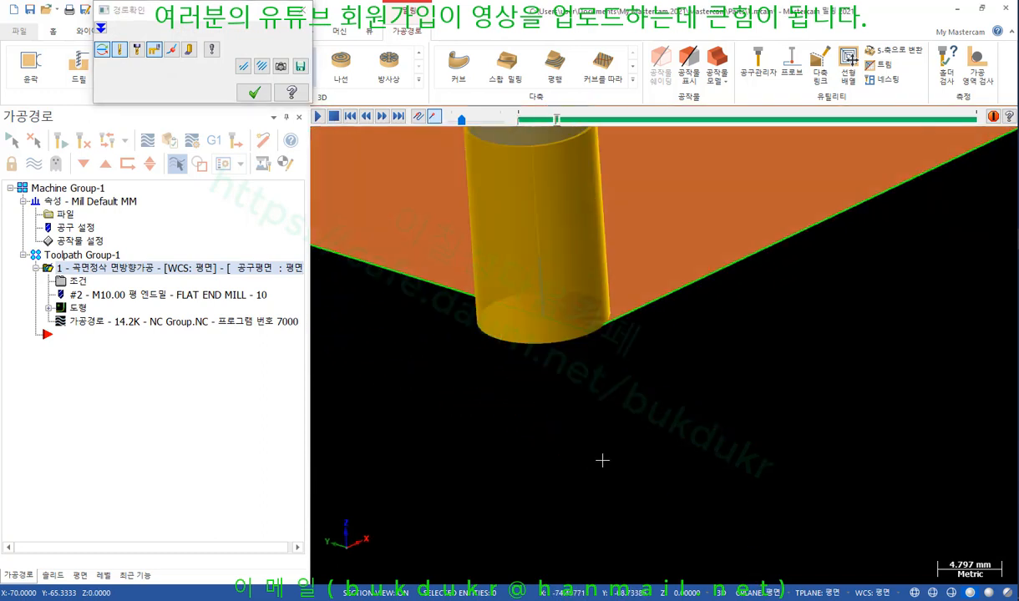
scroll(603, 457, down, 2)
middle_drag(604, 457, 708, 439)
scroll(693, 438, up, 3)
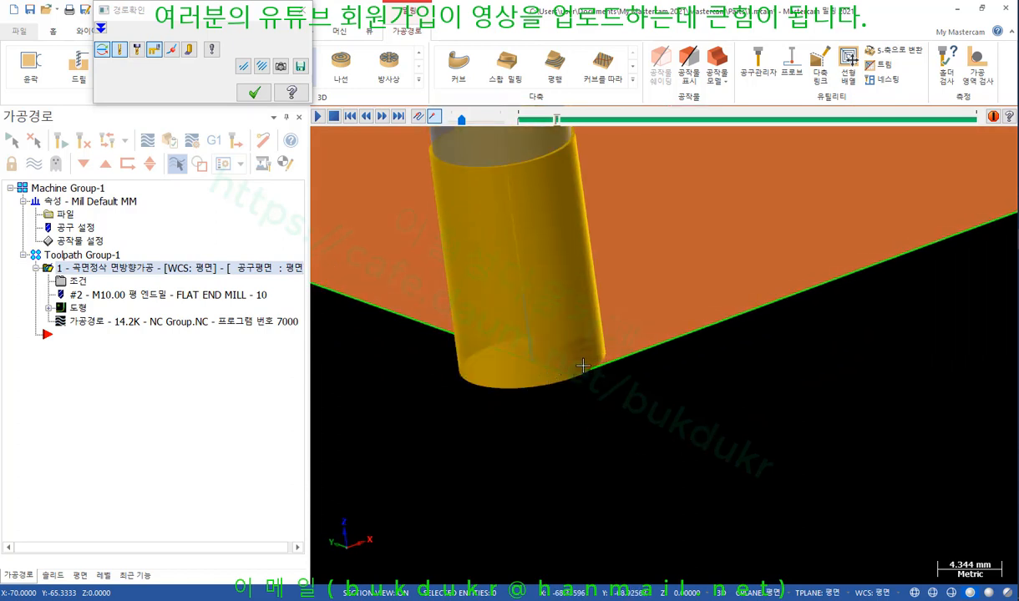
click(254, 93)
Set the tangential line length to 6.0 in operation 1's gap settings and regenerate the toolpath.
click(81, 284)
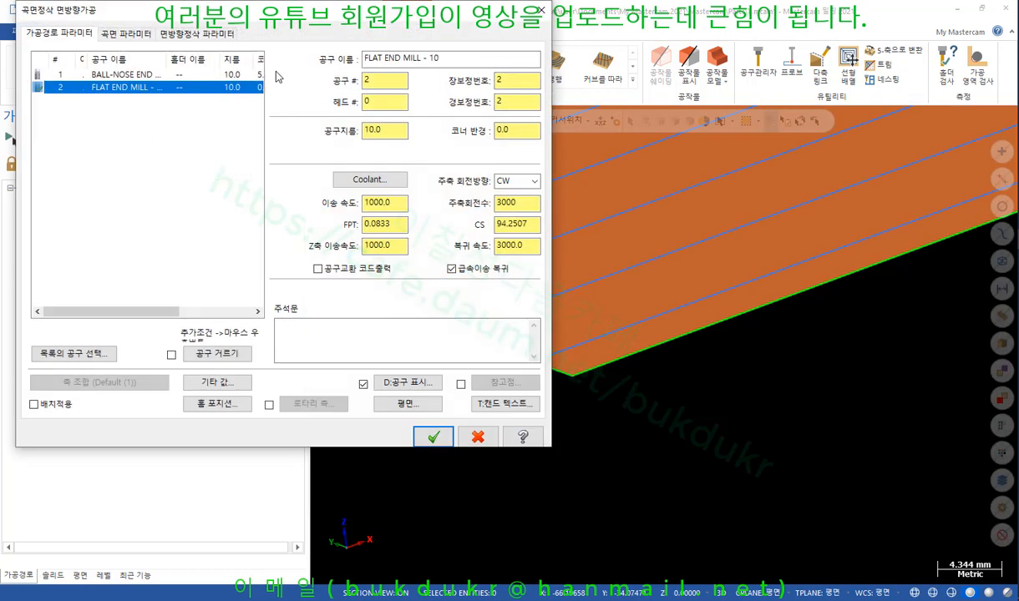
click(131, 37)
click(192, 34)
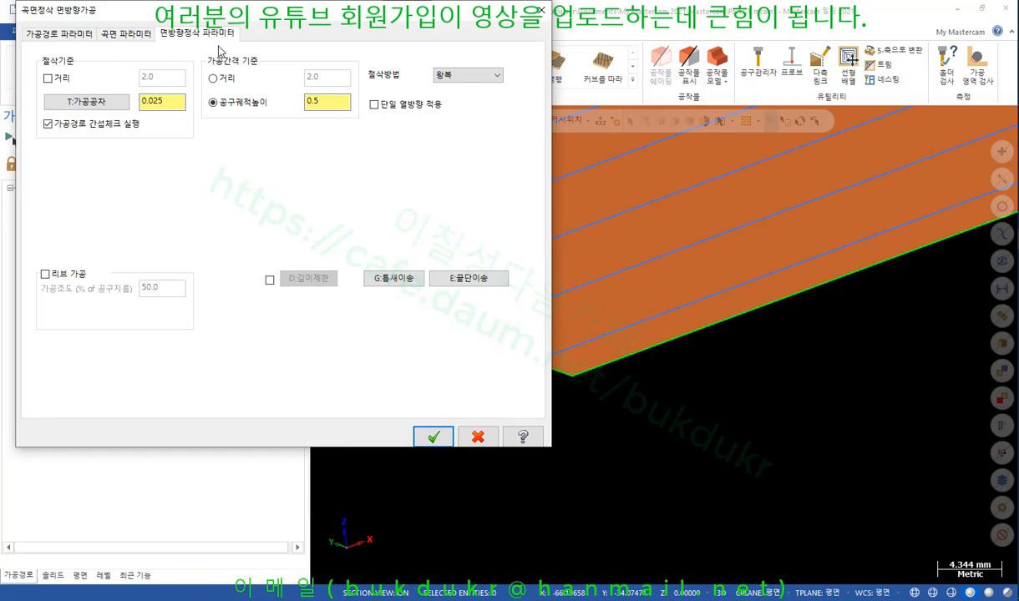
click(394, 278)
click(524, 393)
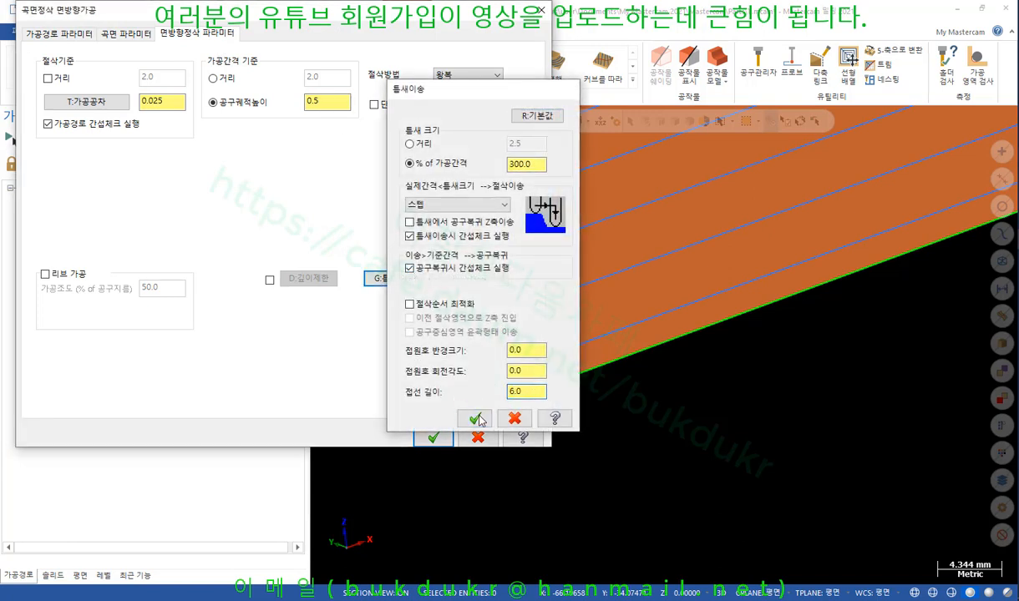
click(474, 418)
click(426, 434)
click(61, 140)
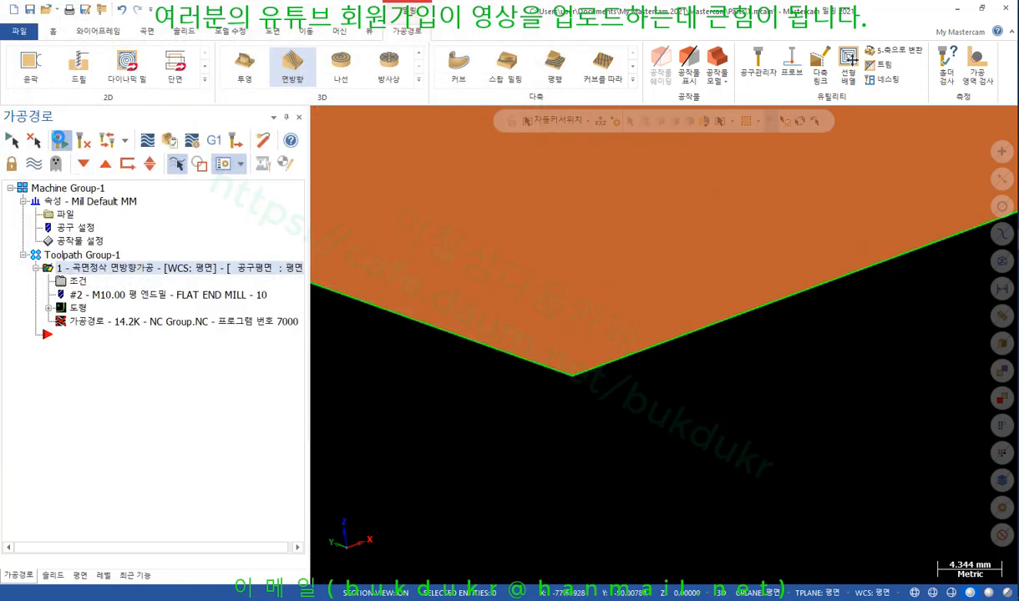
Backplot the start of the regenerated toolpath and examine the tool's plunge position relative to the surface corner.
scroll(669, 352, down, 3)
scroll(668, 352, down, 2)
mouse_move(668, 352)
middle_down()
mouse_move(689, 348)
mouse_move(685, 362)
middle_up()
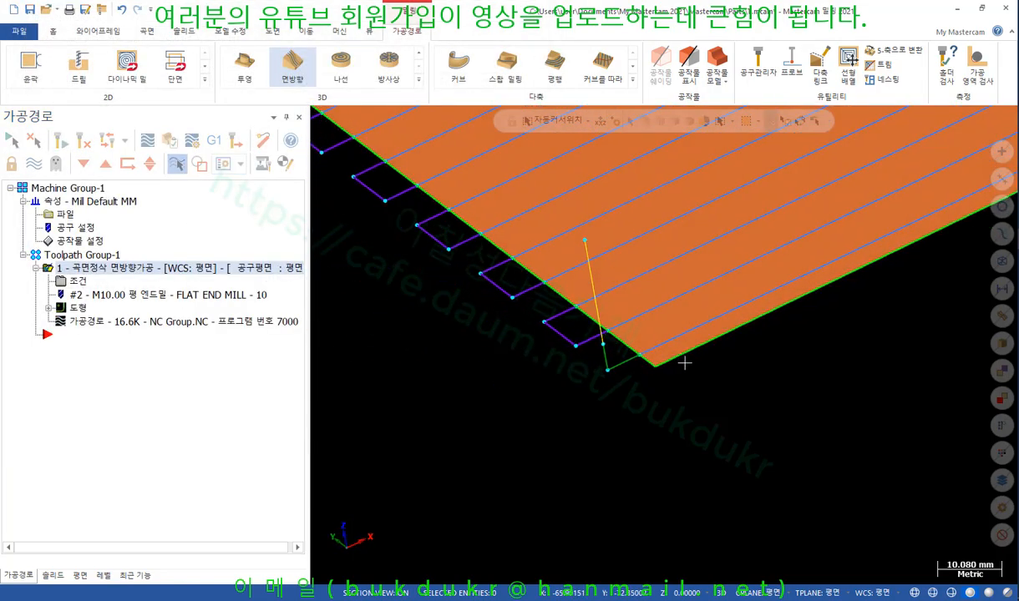
click(120, 326)
key(s)
key(s)
key(s)
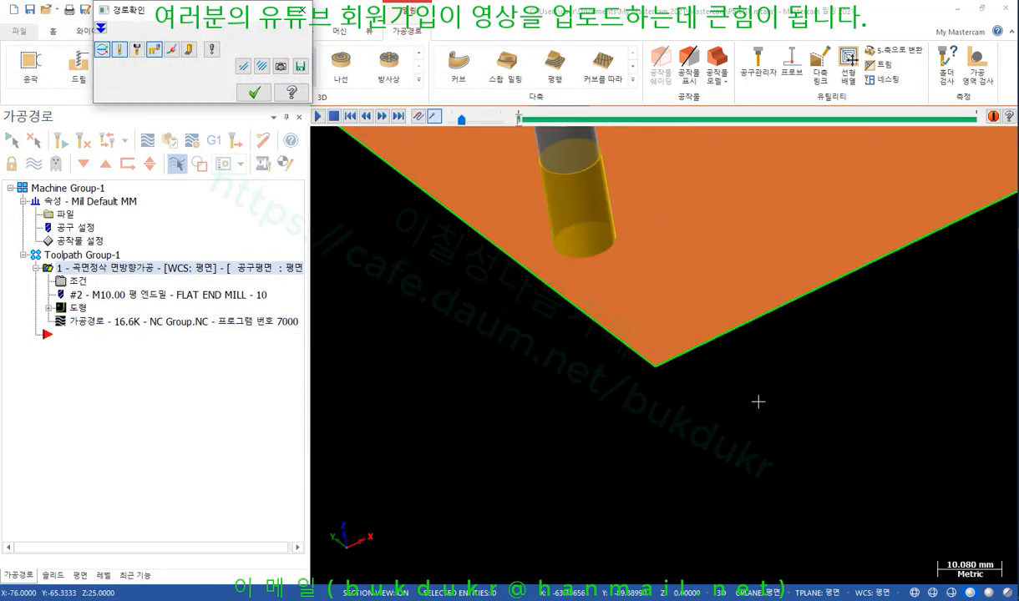
scroll(635, 357, up, 3)
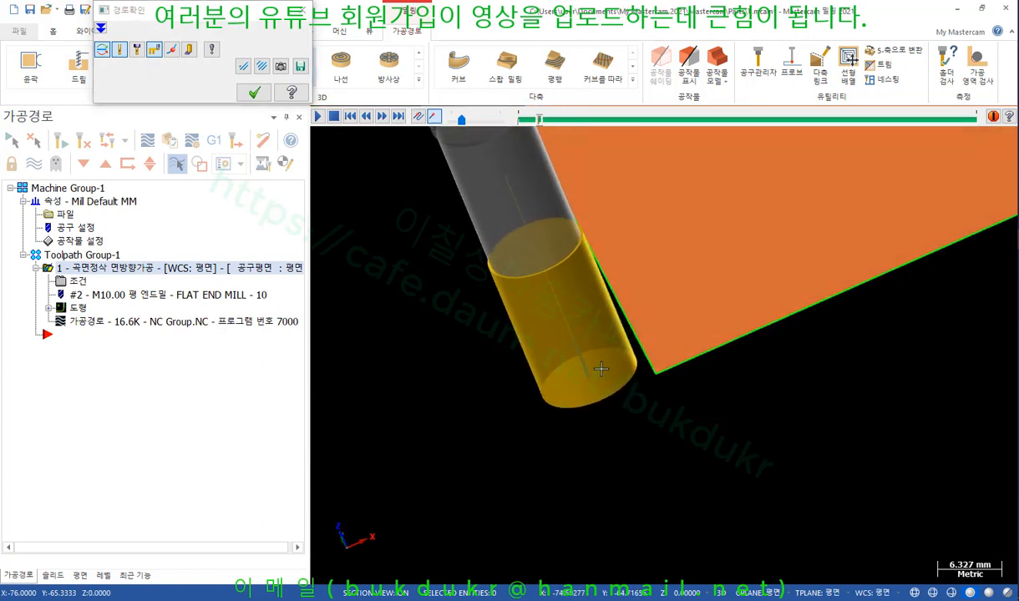
mouse_move(621, 372)
middle_down()
mouse_move(589, 339)
mouse_move(573, 344)
mouse_move(634, 357)
middle_up()
scroll(561, 350, down, 3)
scroll(655, 324, up, 5)
scroll(637, 337, down, 2)
scroll(551, 344, down, 3)
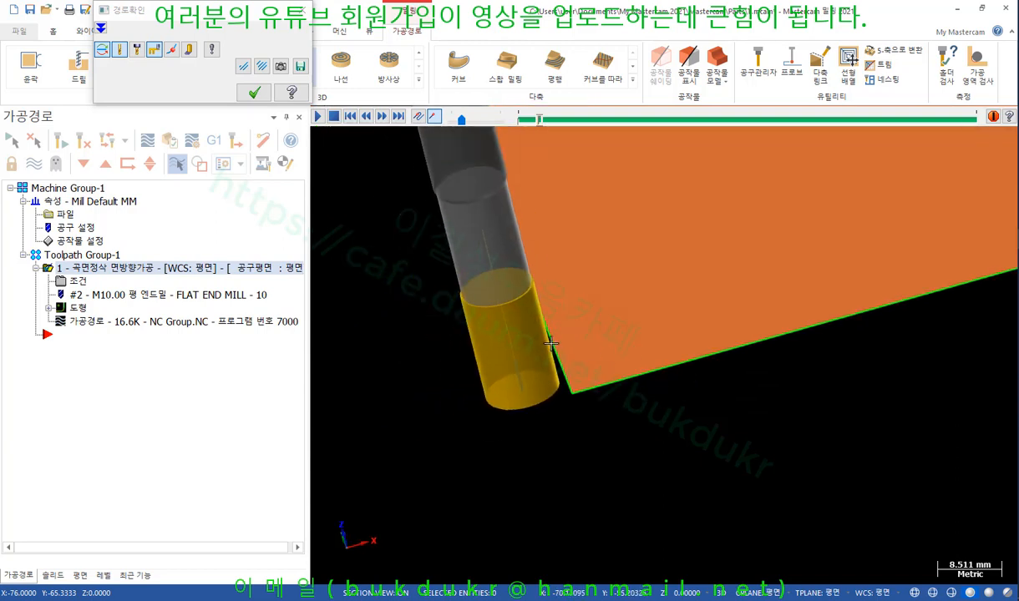
mouse_move(551, 344)
middle_down()
mouse_move(525, 353)
mouse_move(570, 350)
mouse_move(547, 348)
middle_up()
scroll(526, 352, down, 2)
Backplot the remaining passes to the end and examine the extended connecting moves along both sides of the flat surface.
key(s)
key(s)
key(s)
key(s)
key(s)
key(s)
key(s)
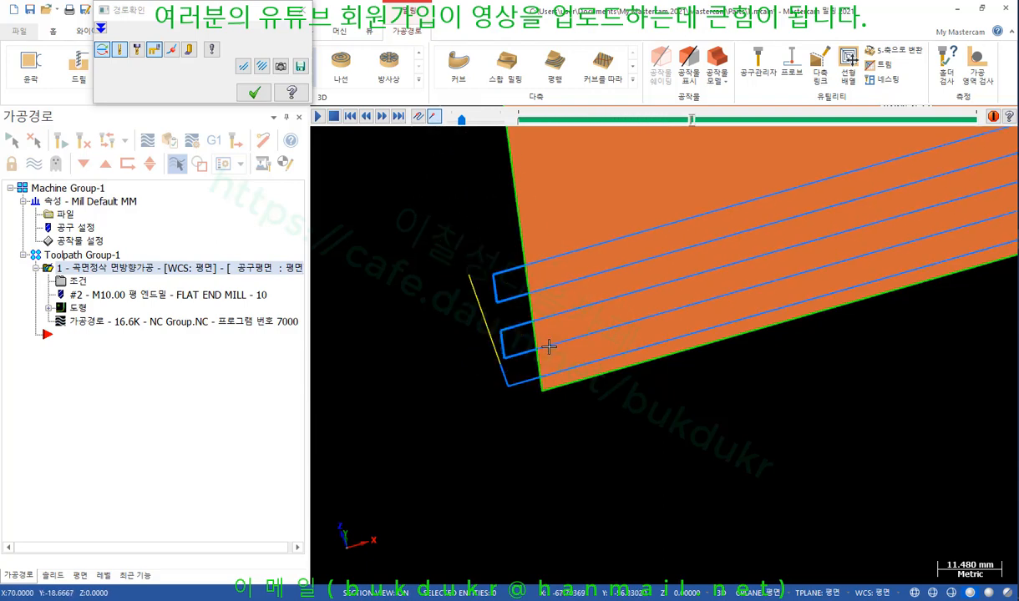
scroll(535, 441, down, 7)
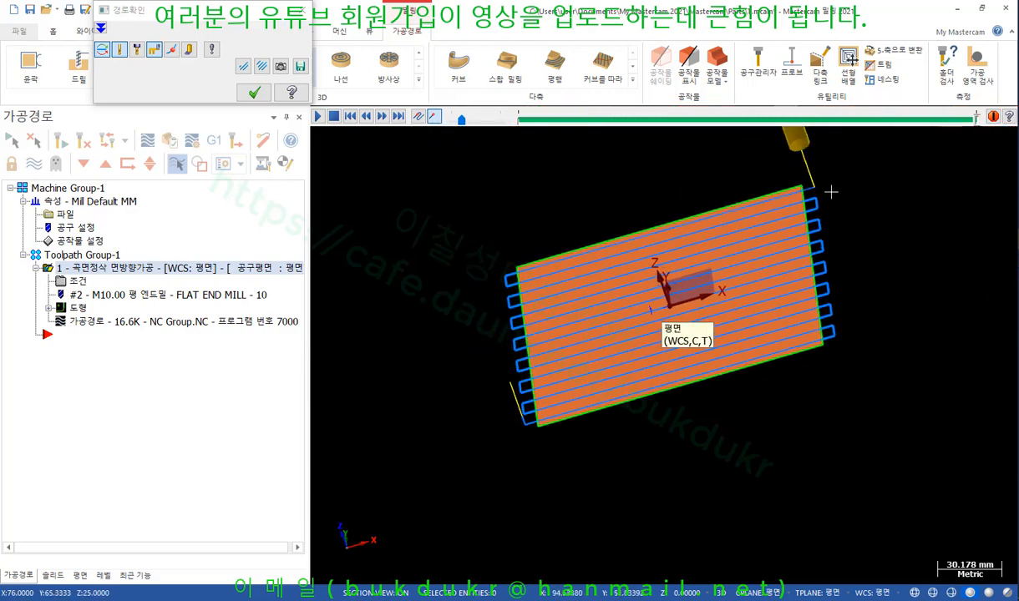
scroll(831, 192, up, 2)
middle_drag(833, 202, 877, 196)
middle_drag(651, 374, 629, 359)
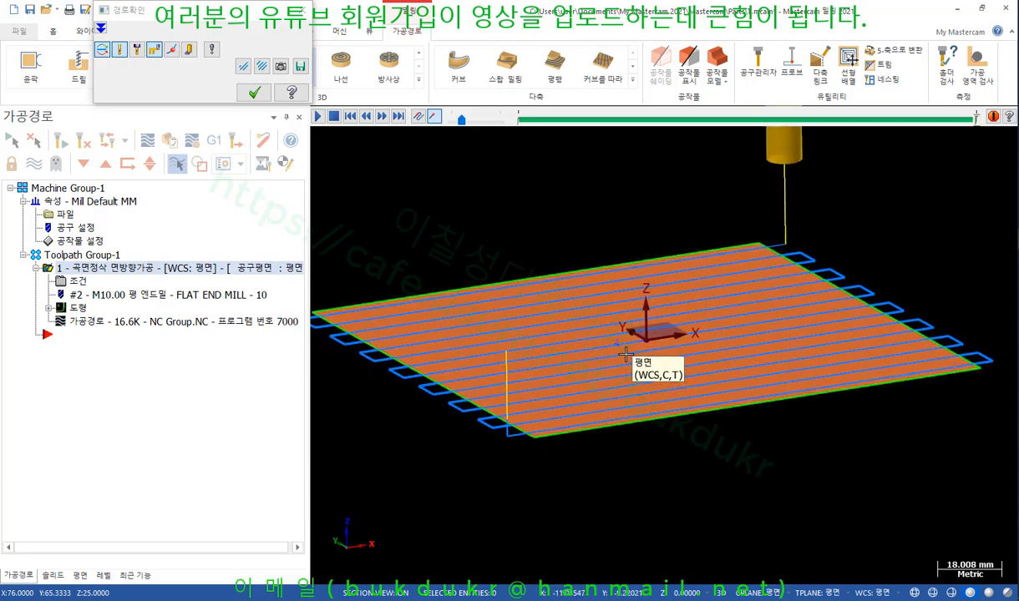
click(254, 92)
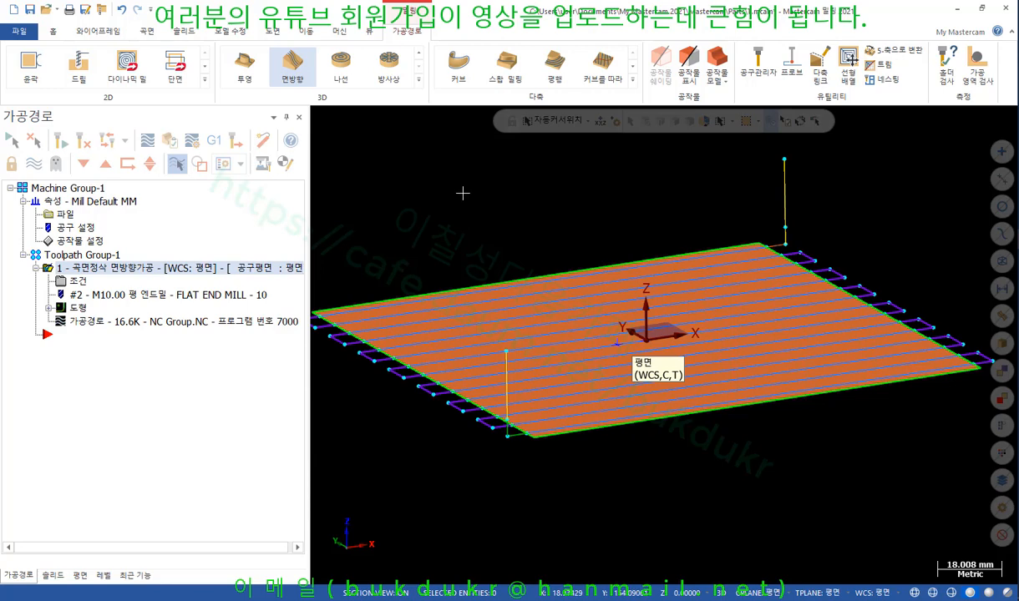
middle_drag(467, 195, 622, 269)
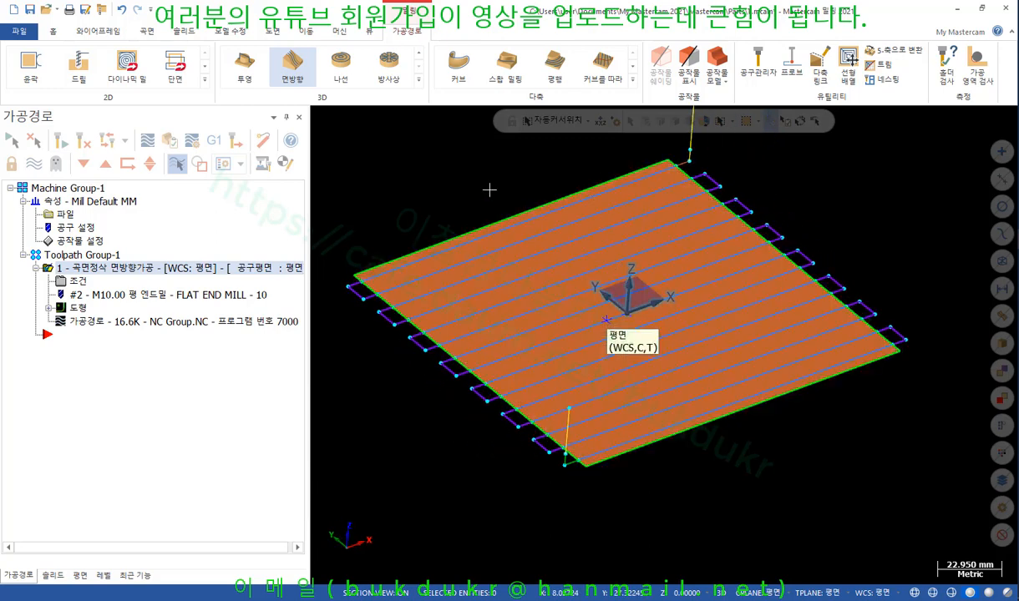
scroll(490, 190, up, 2)
scroll(489, 191, down, 1)
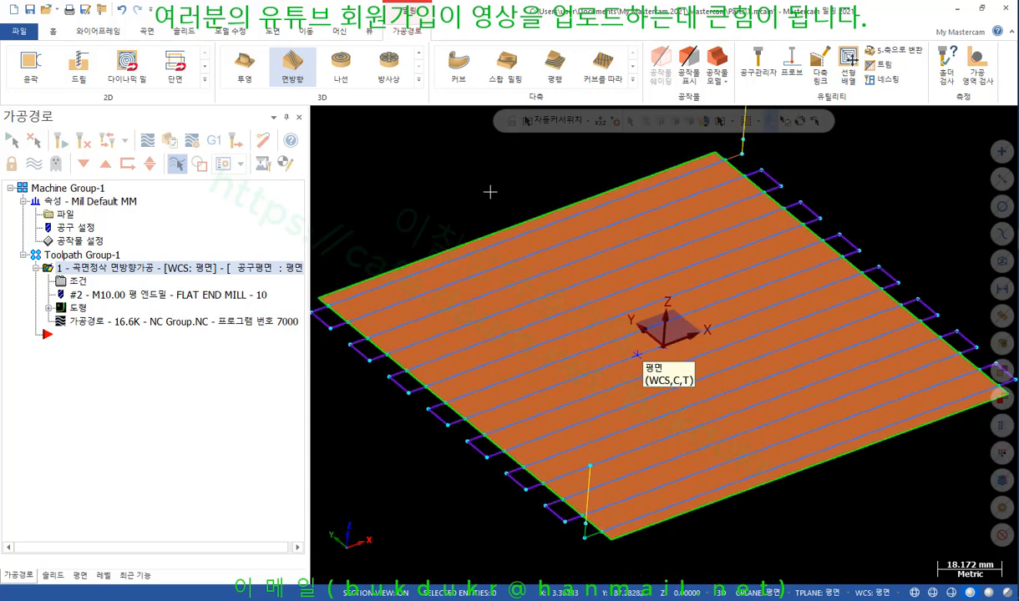